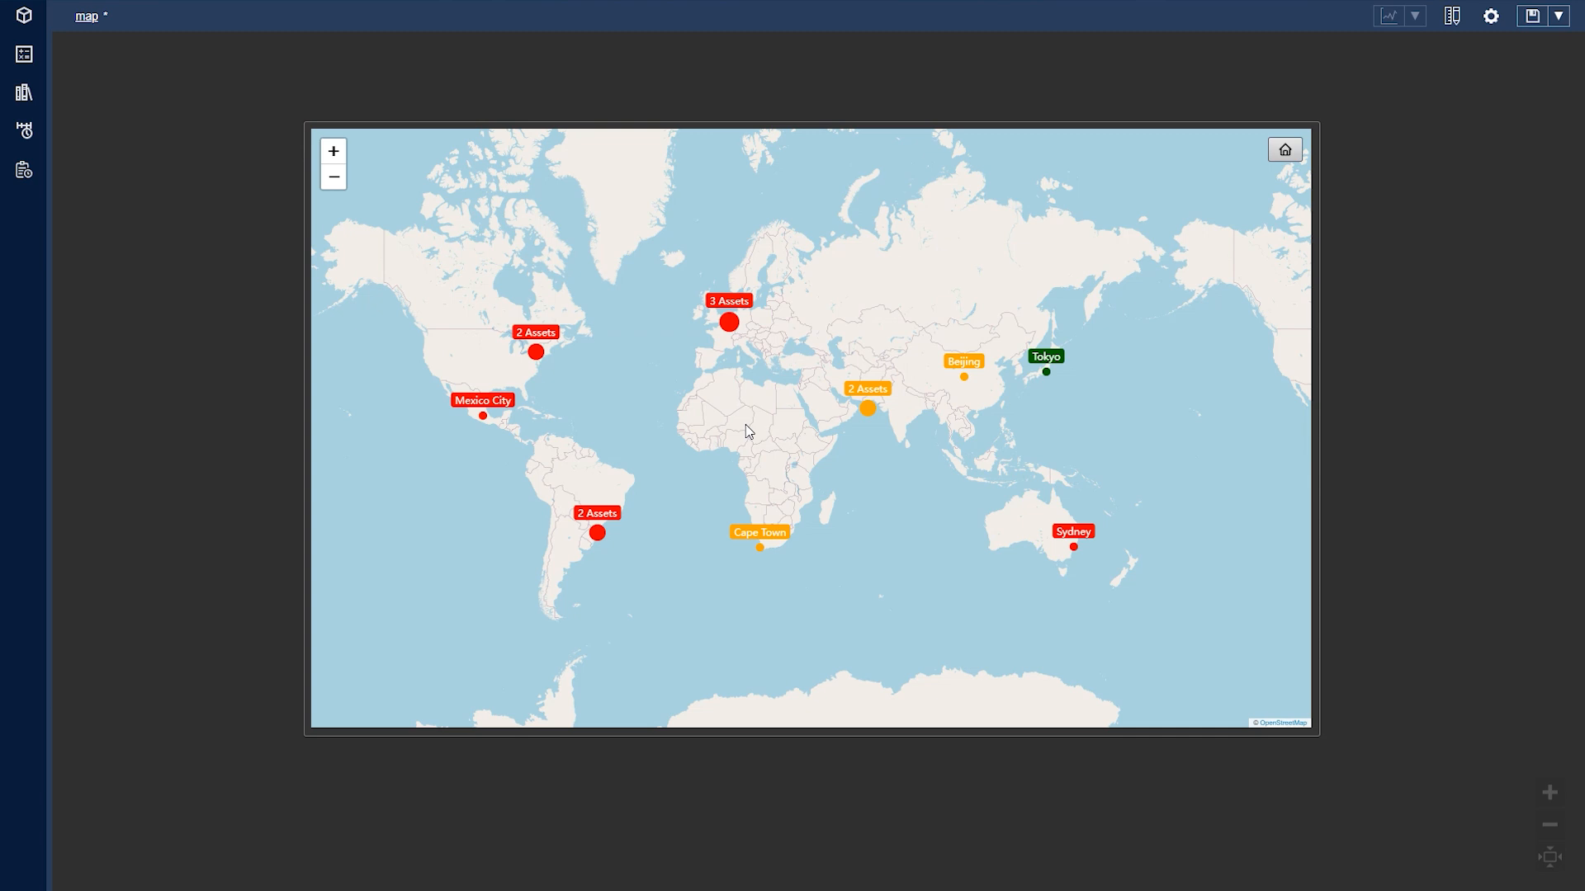
mouse_move(675, 358)
left_mouse_down()
mouse_move(733, 361)
mouse_move(695, 402)
mouse_move(637, 425)
mouse_move(604, 388)
mouse_move(635, 383)
left_mouse_up()
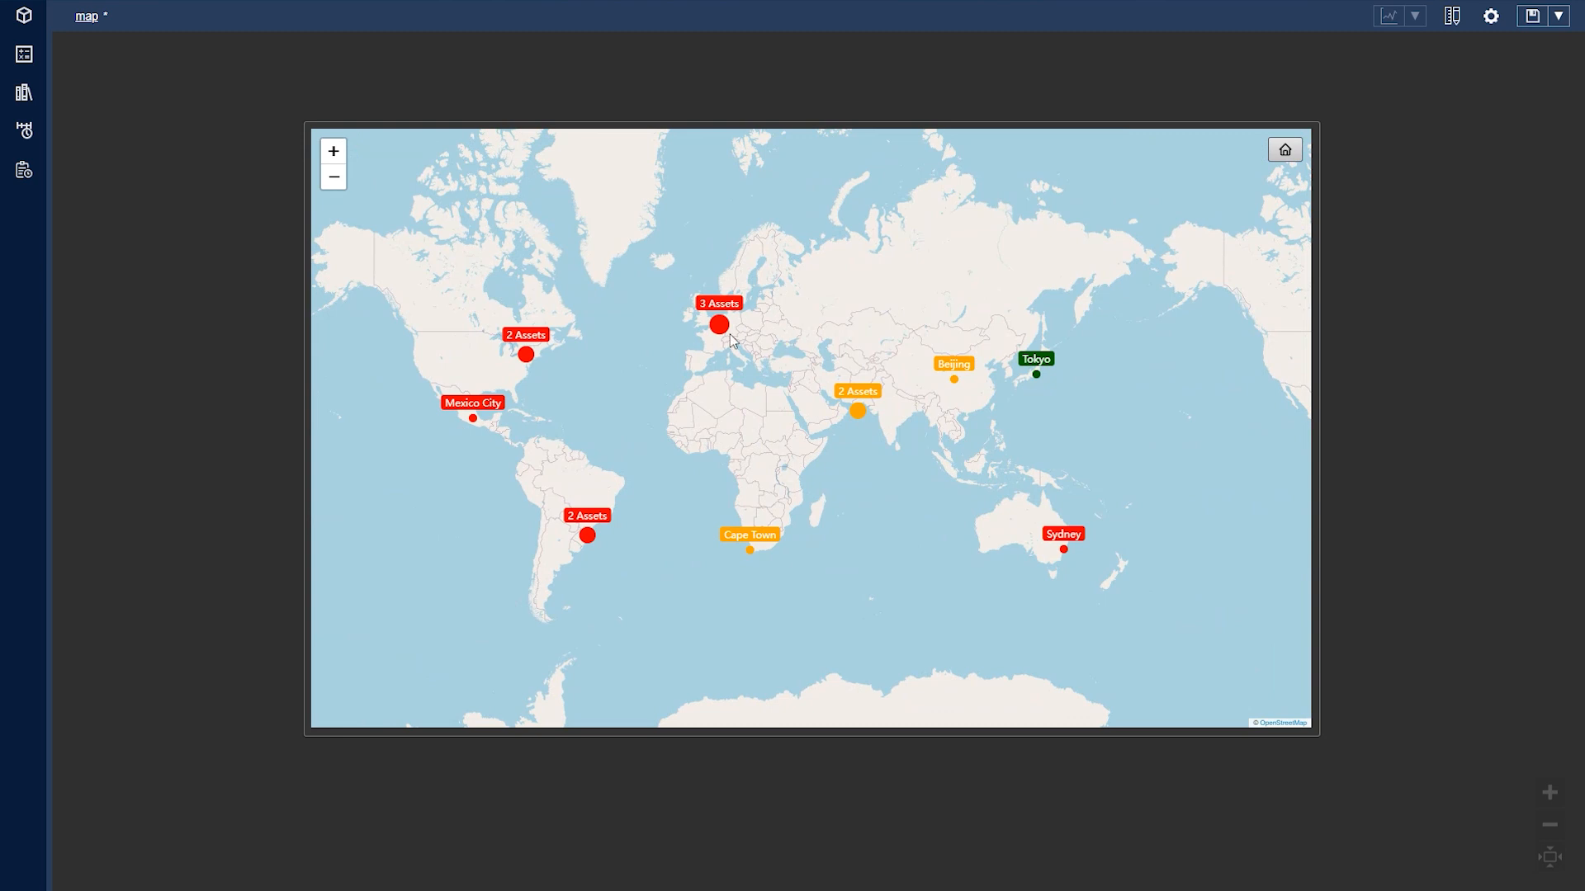
mouse_move(726, 335)
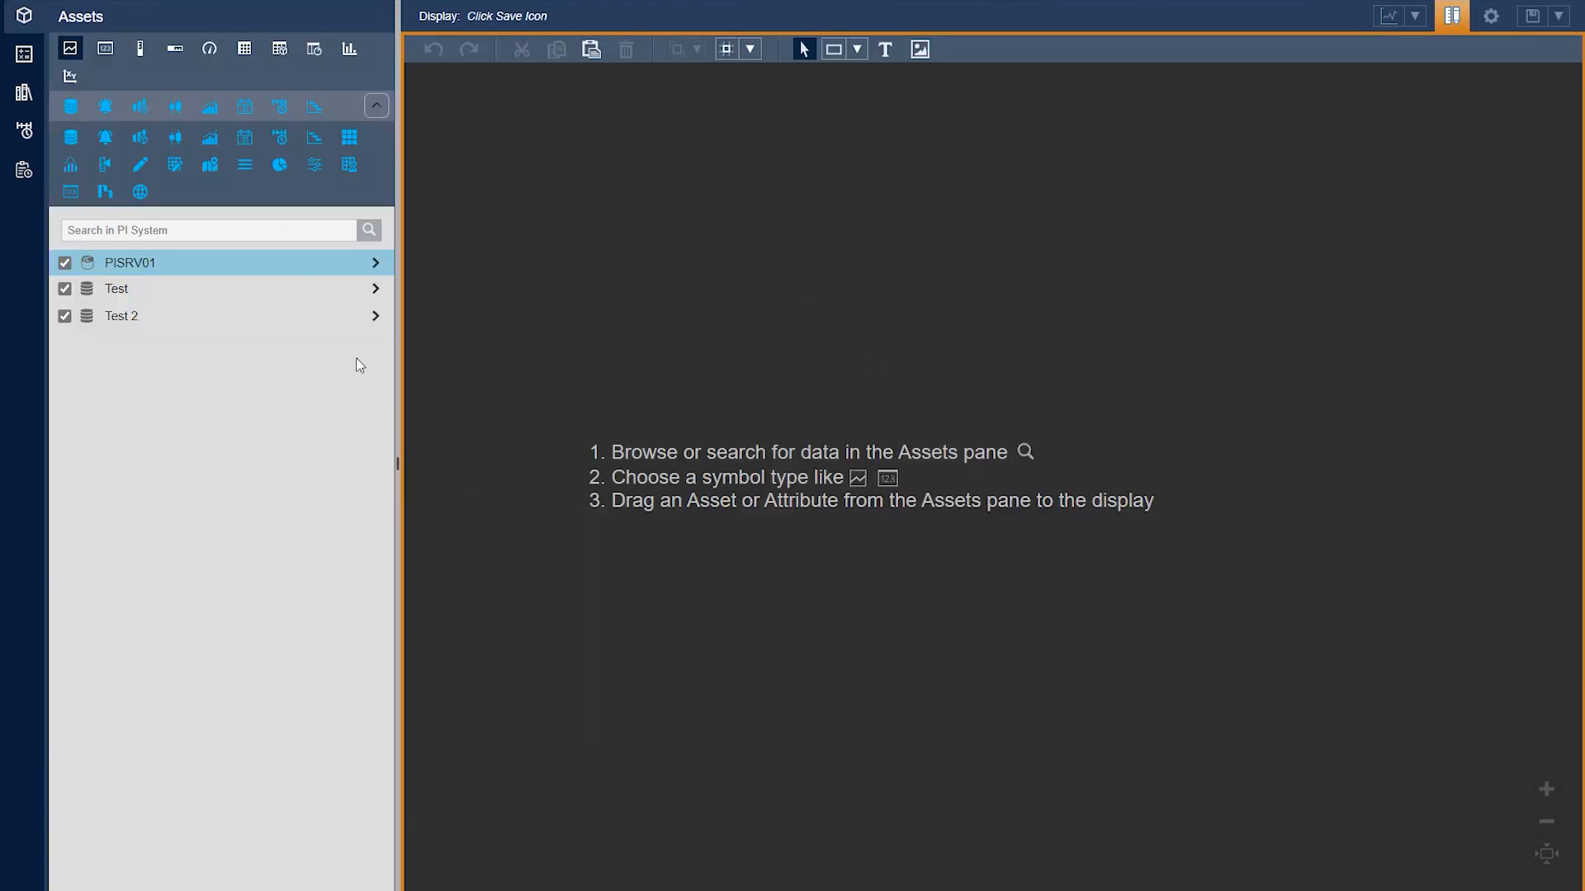
Browse the Test database to the Cities assets and select Africa to list its attributes
left_click(372, 300)
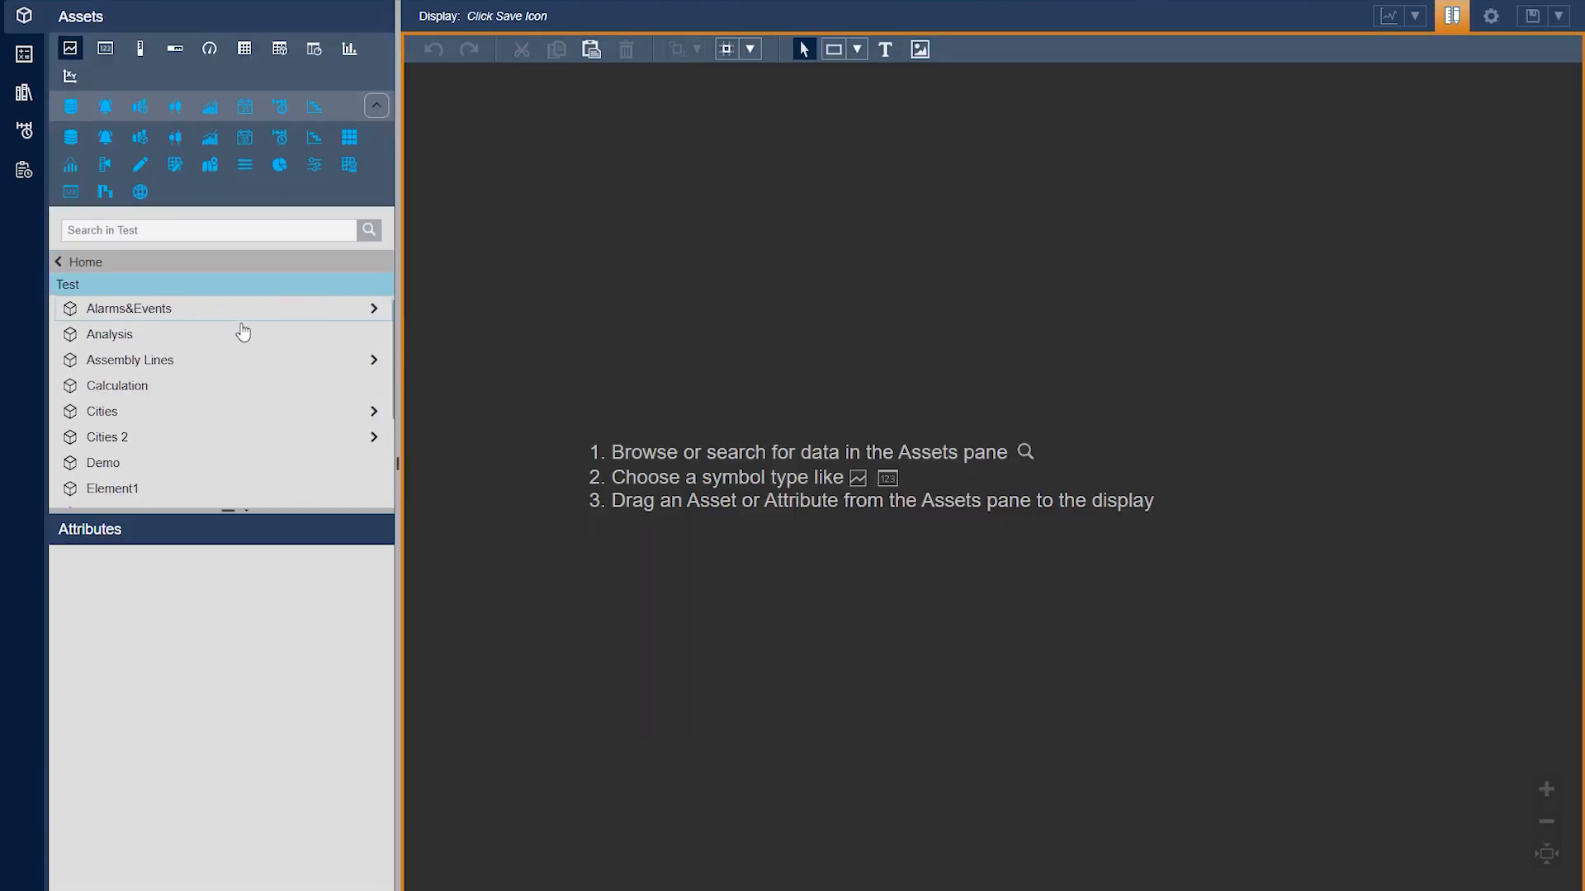
left_click(322, 418)
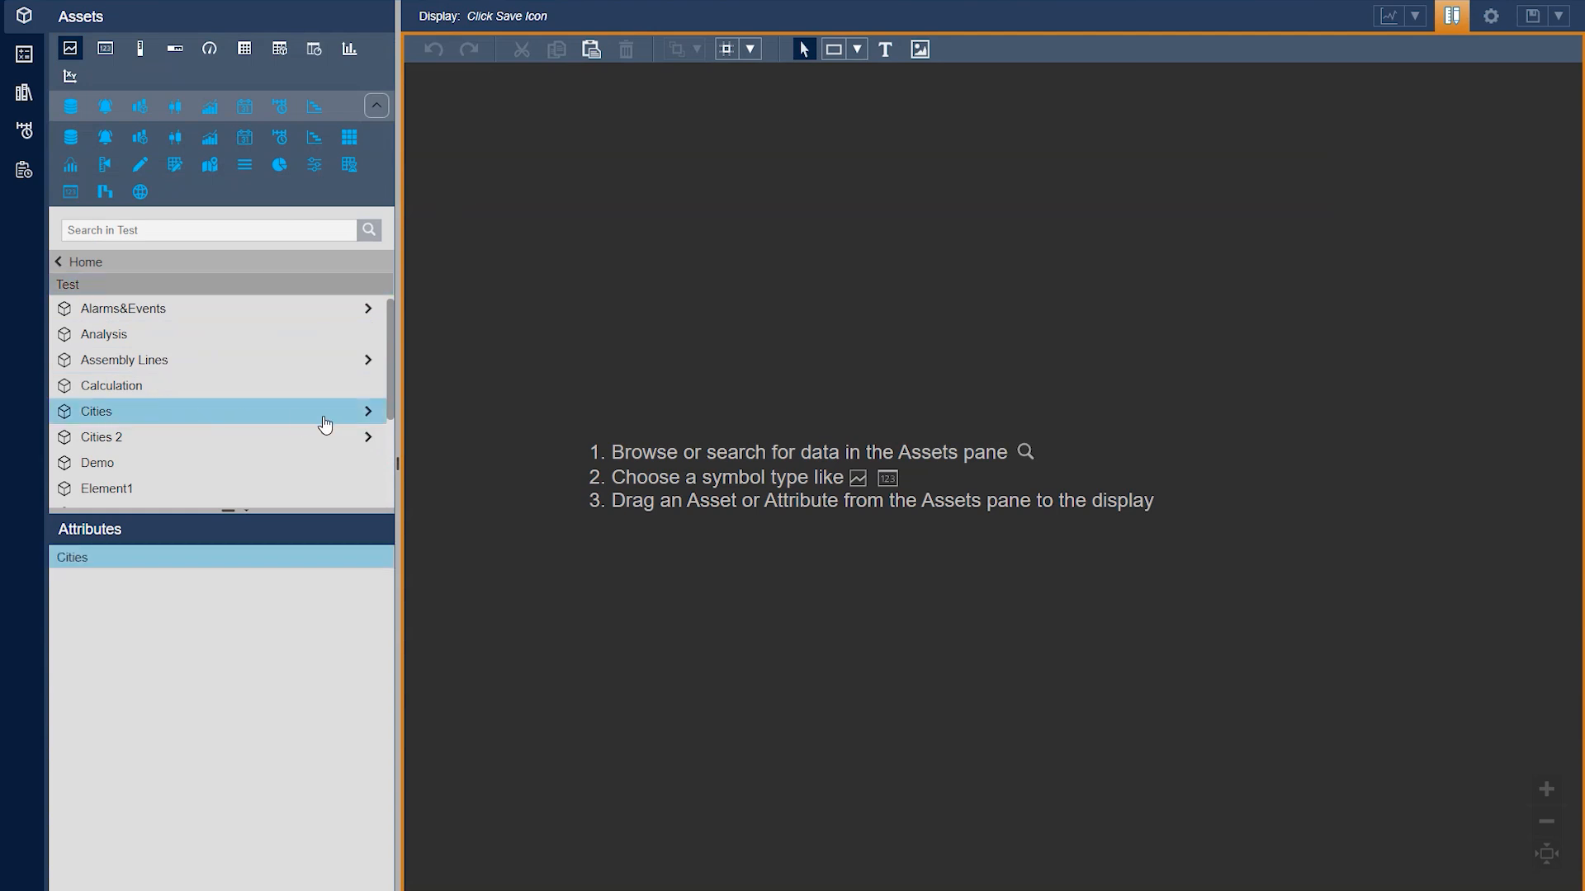
left_click(369, 424)
left_click(145, 336)
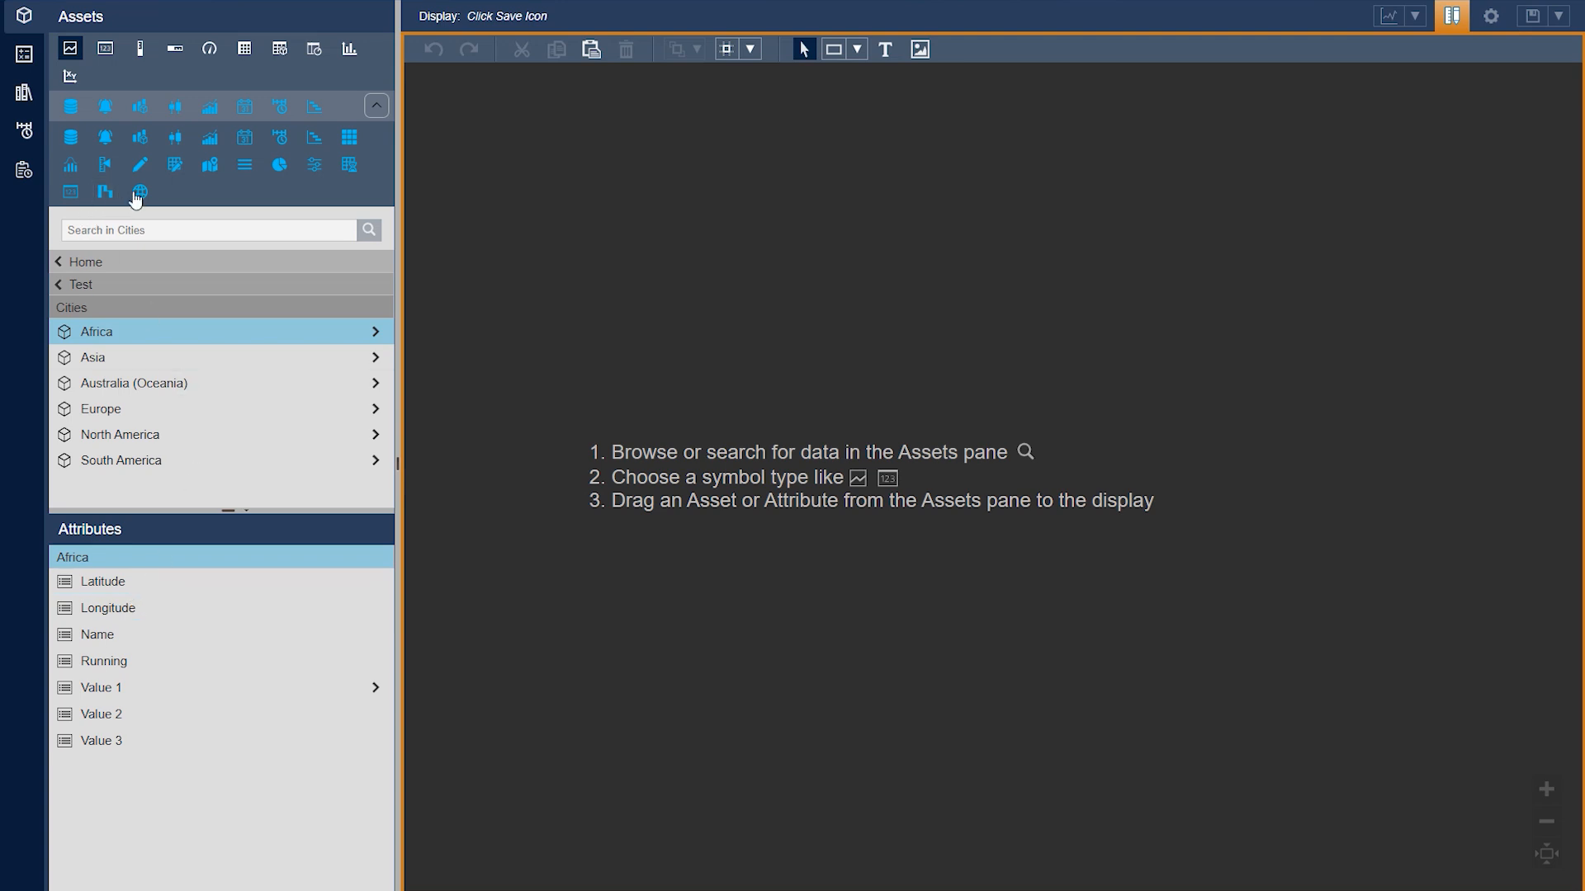
Add a map symbol to the display using Africa's Value 1 attribute
left_click(211, 168)
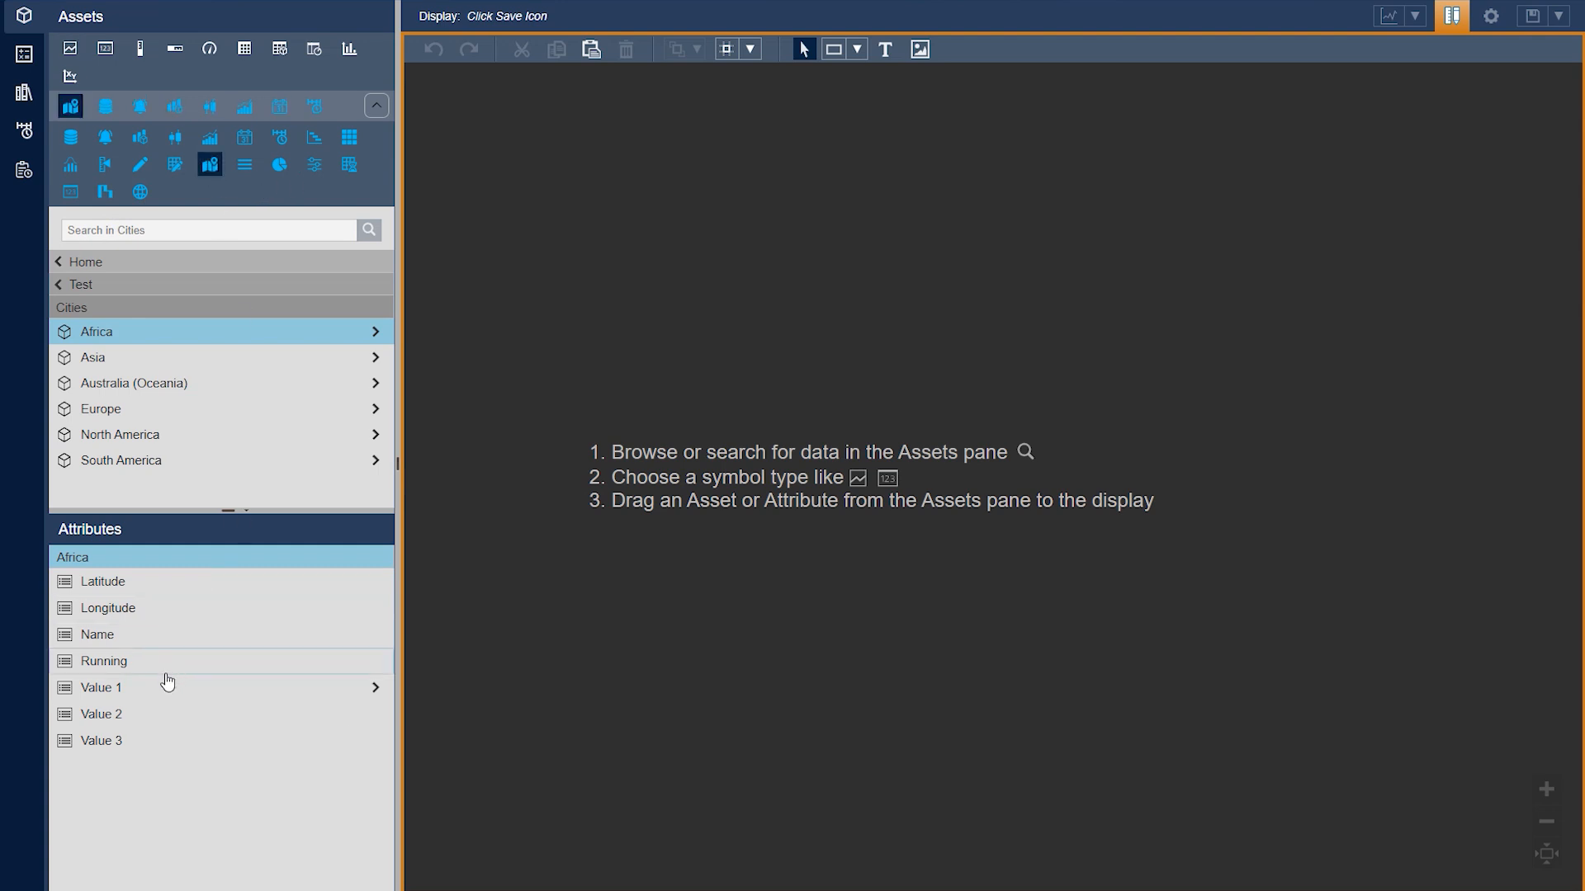
left_click(139, 693)
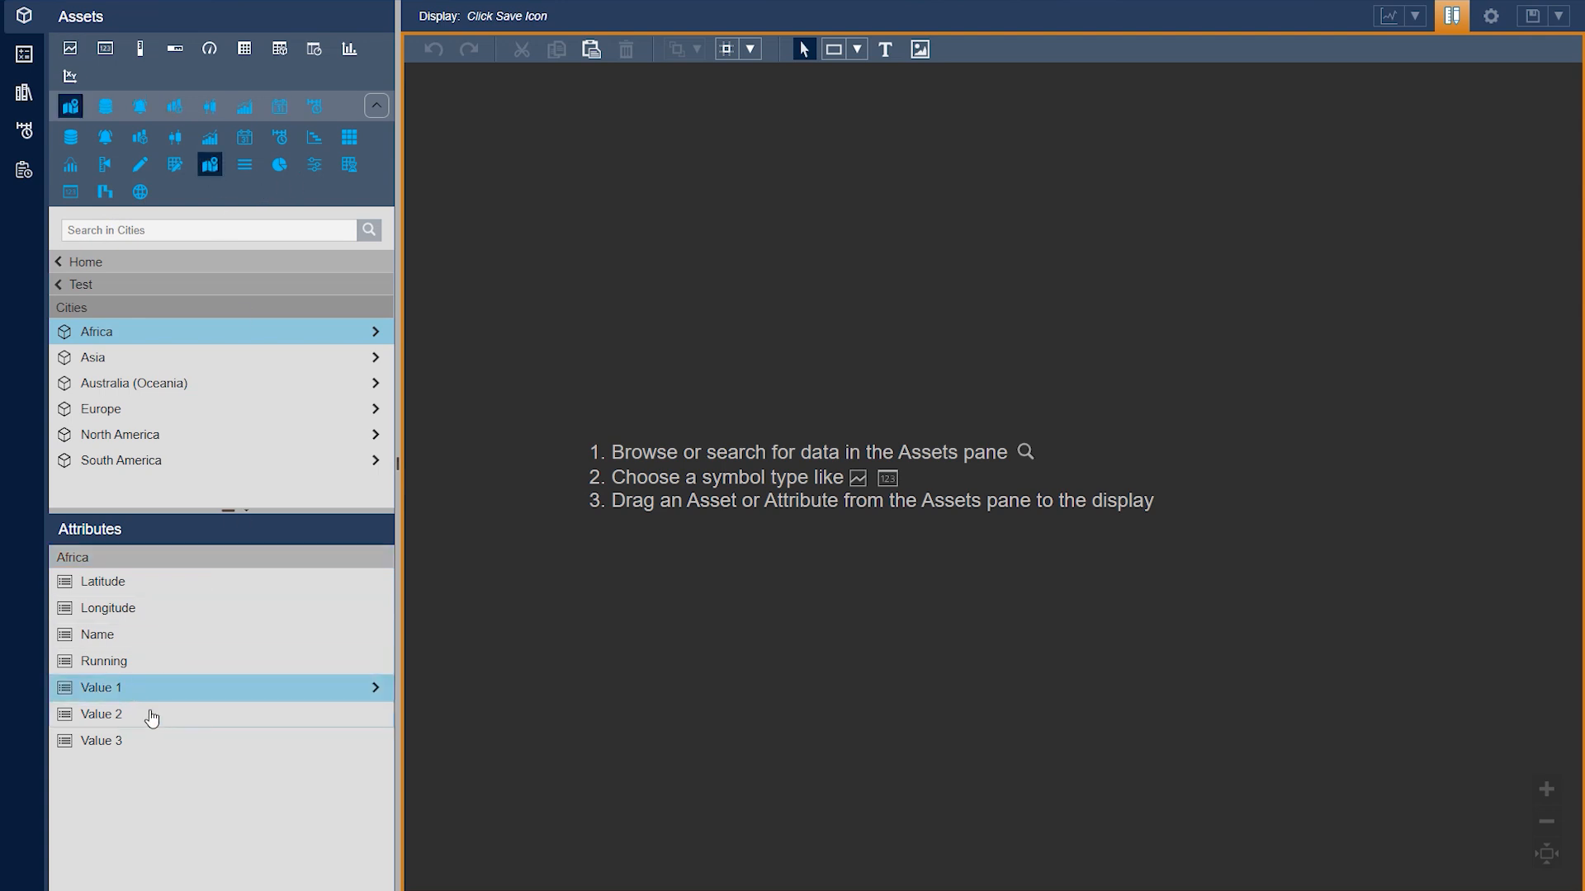
left_click_drag(125, 697, 524, 194)
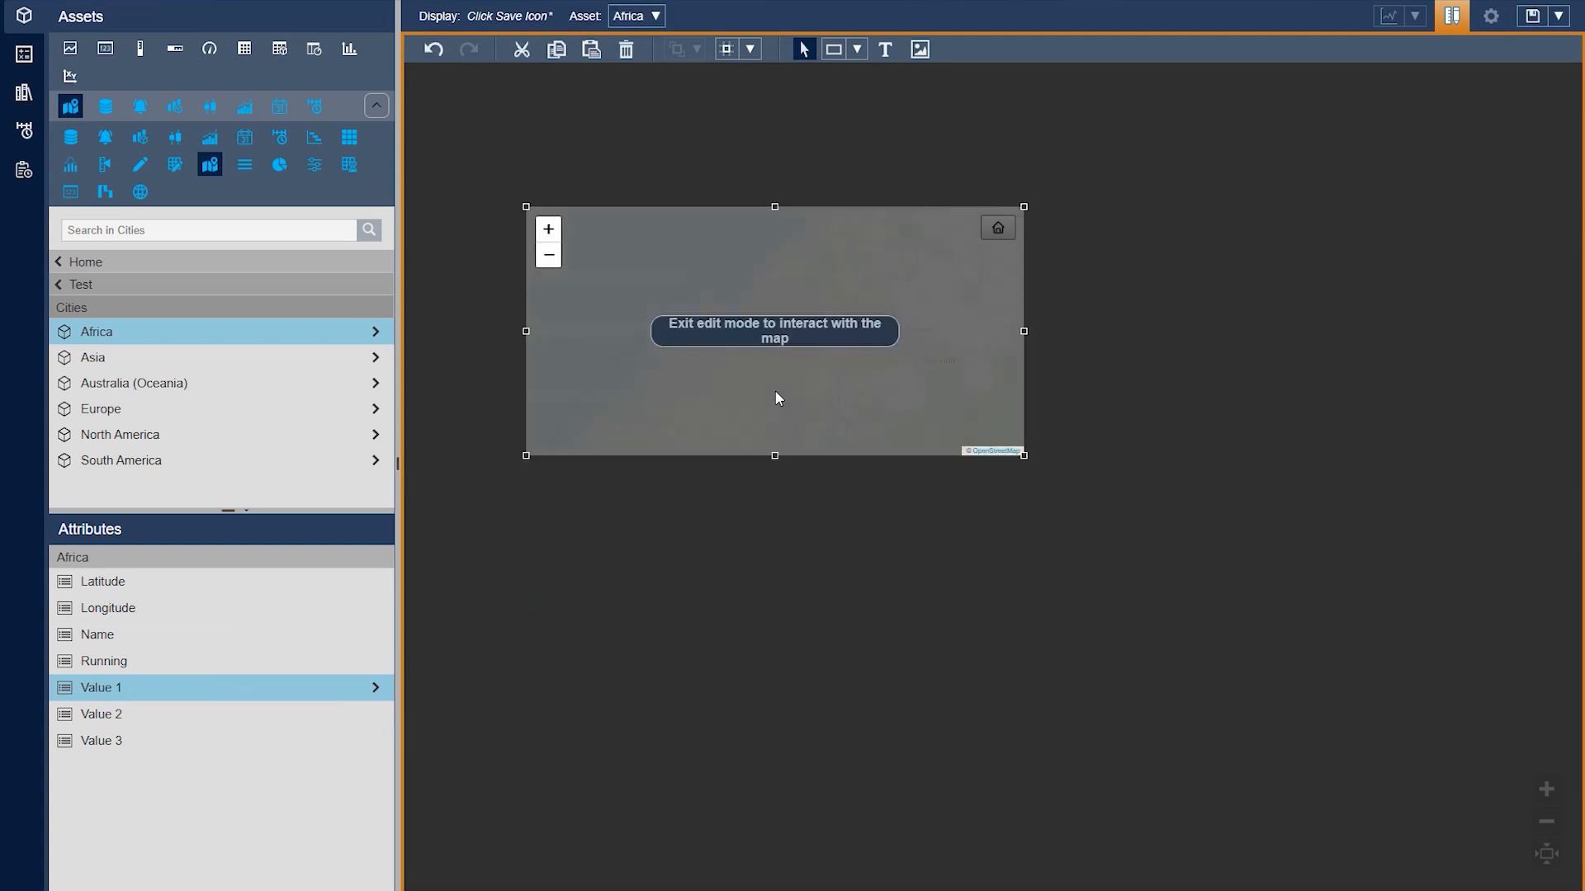
Enlarge the map symbol, reposition it on the display and exit edit mode
left_click_drag(1023, 457, 1381, 755)
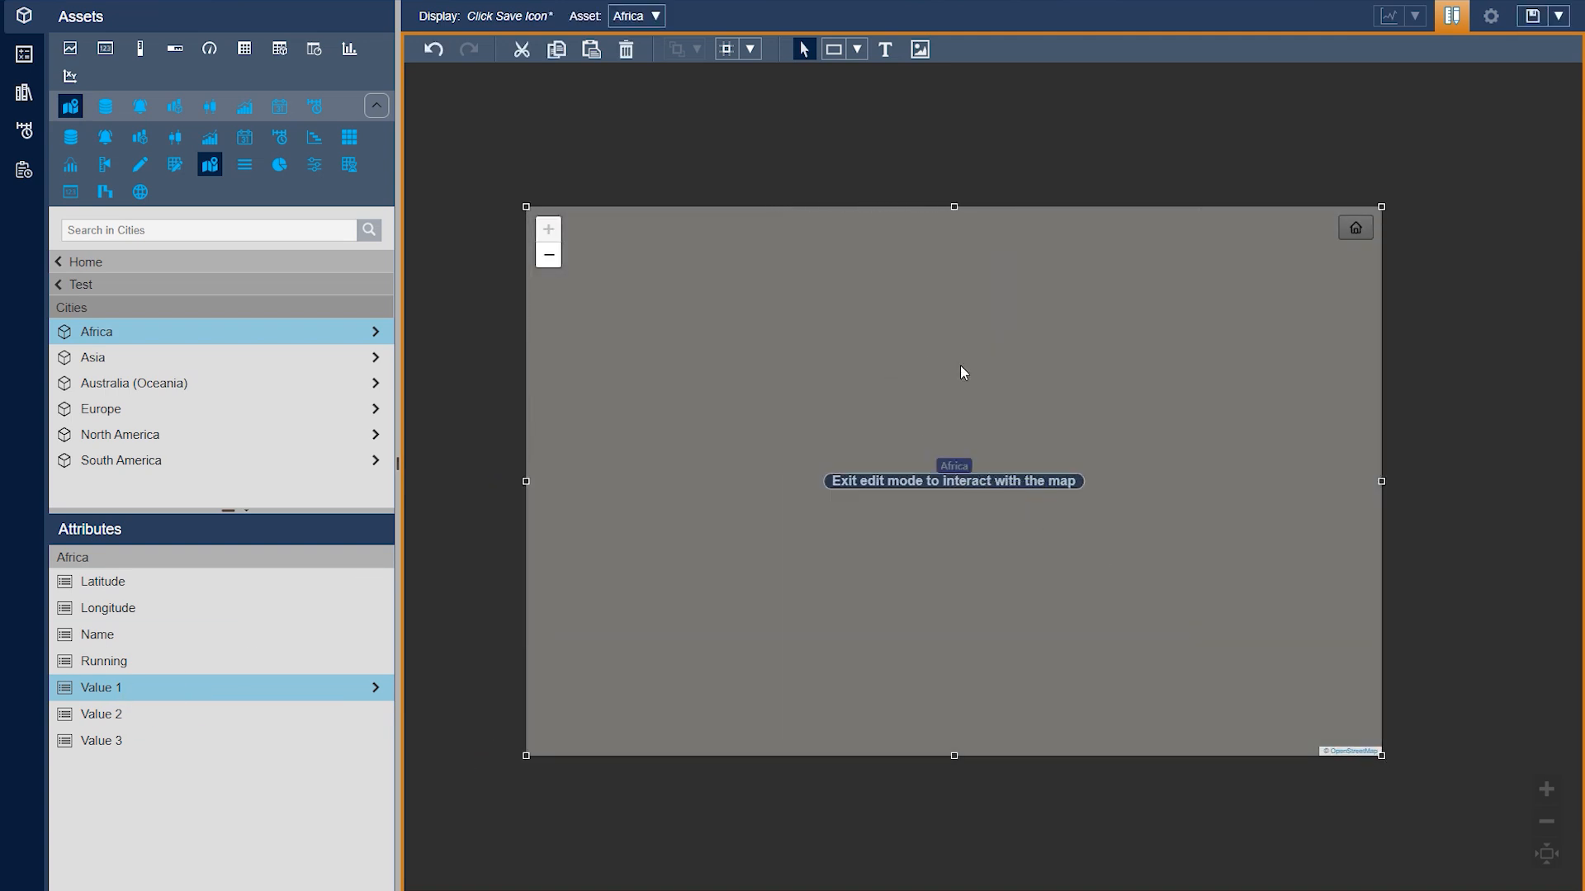
left_click_drag(962, 369, 930, 340)
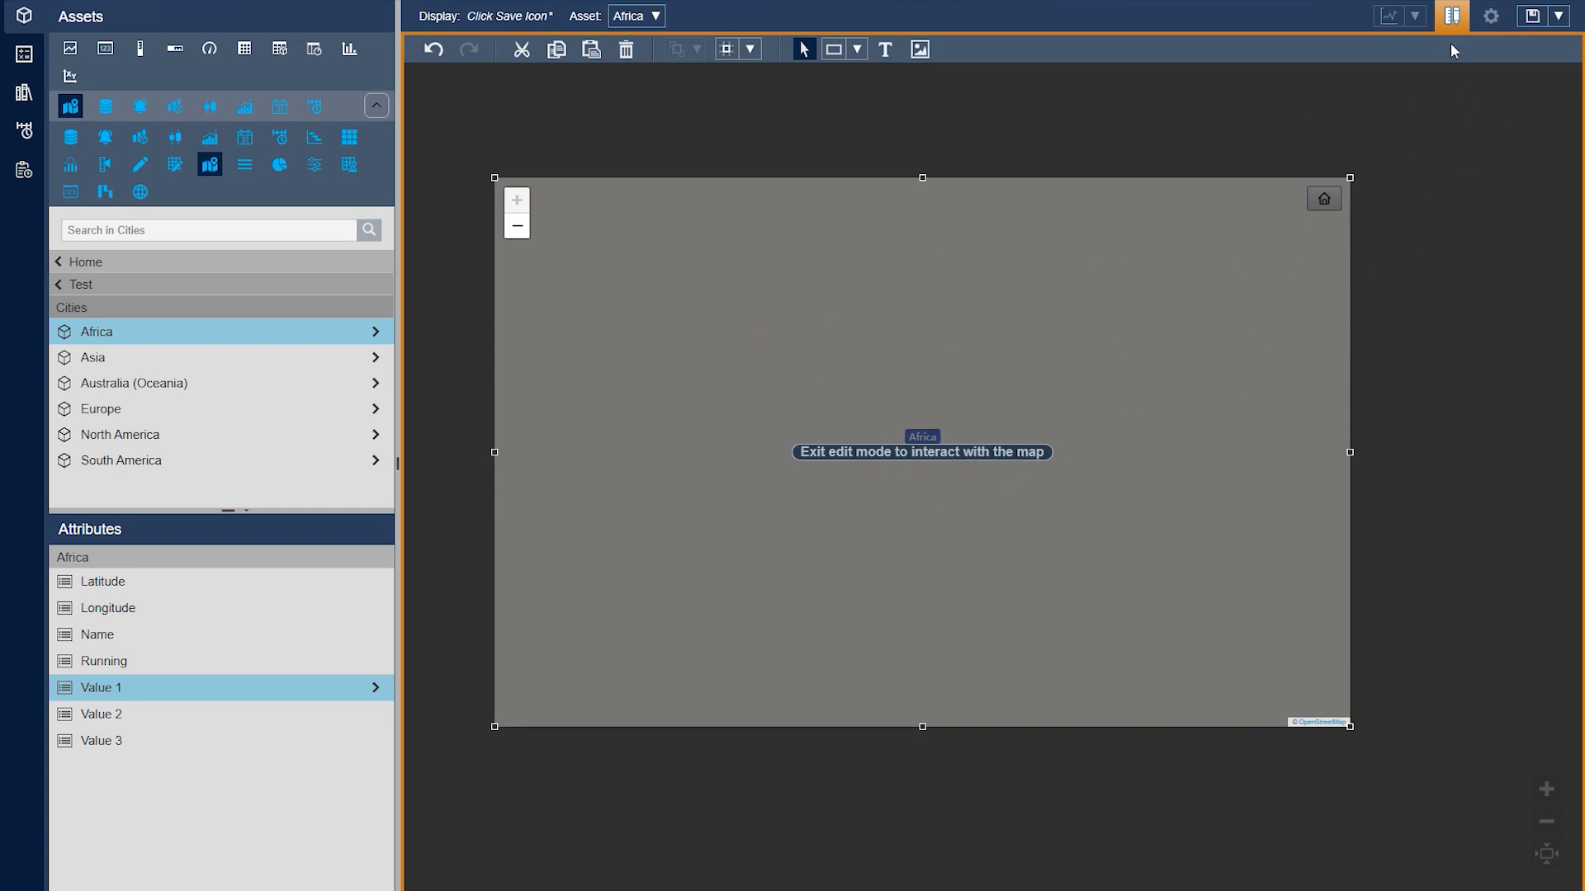
left_click(1451, 17)
mouse_move(914, 428)
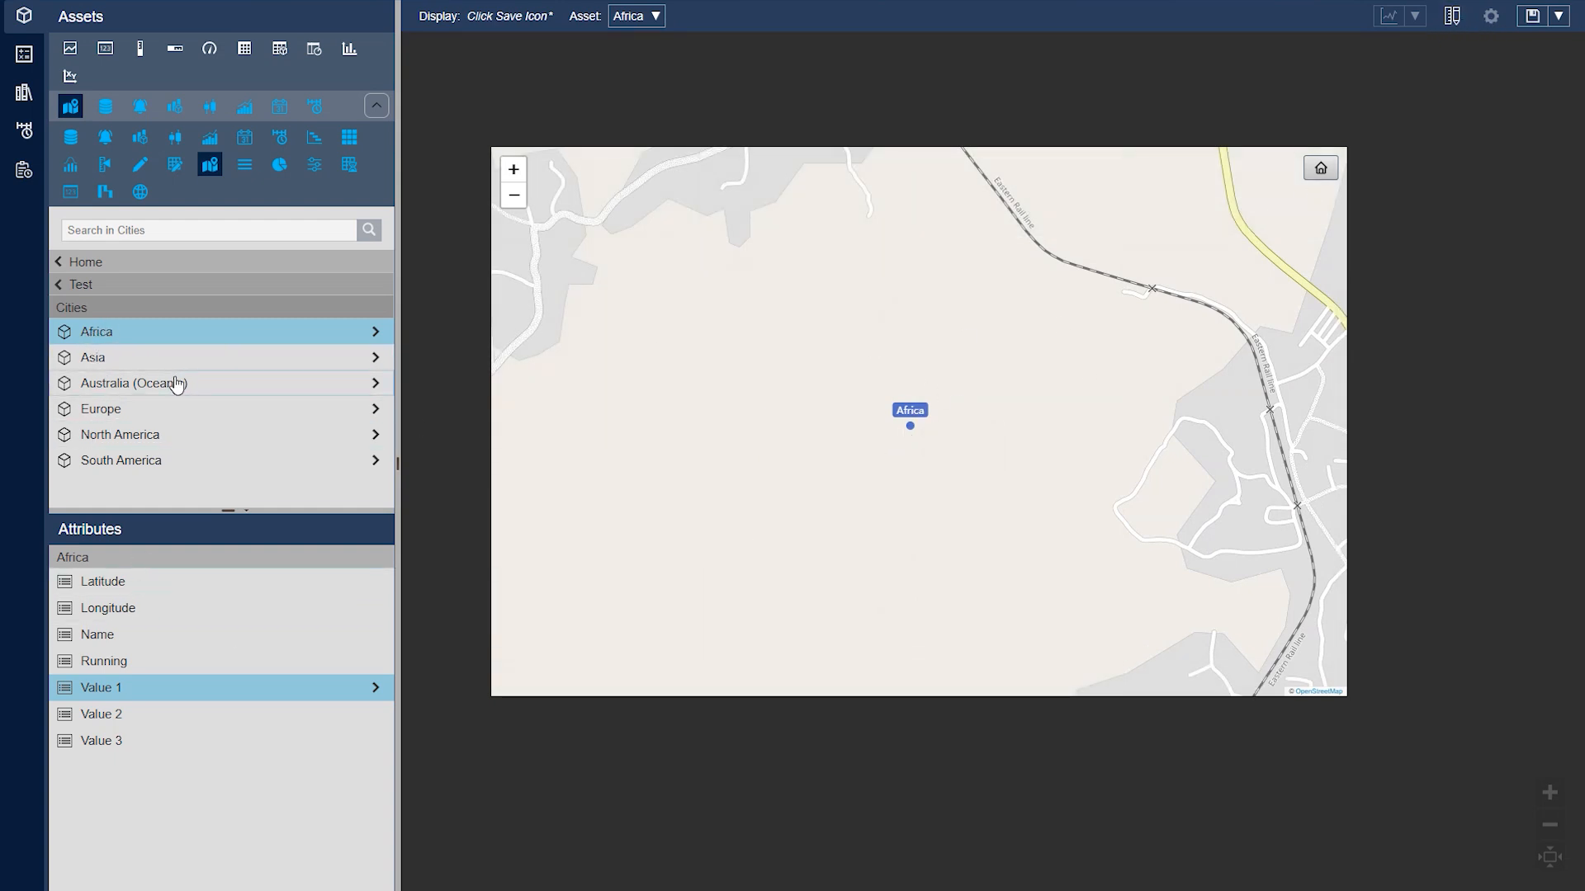
Add Asia's Value 1 attribute to the map and reset the map to its home view
right_click(980, 358)
left_click(995, 363)
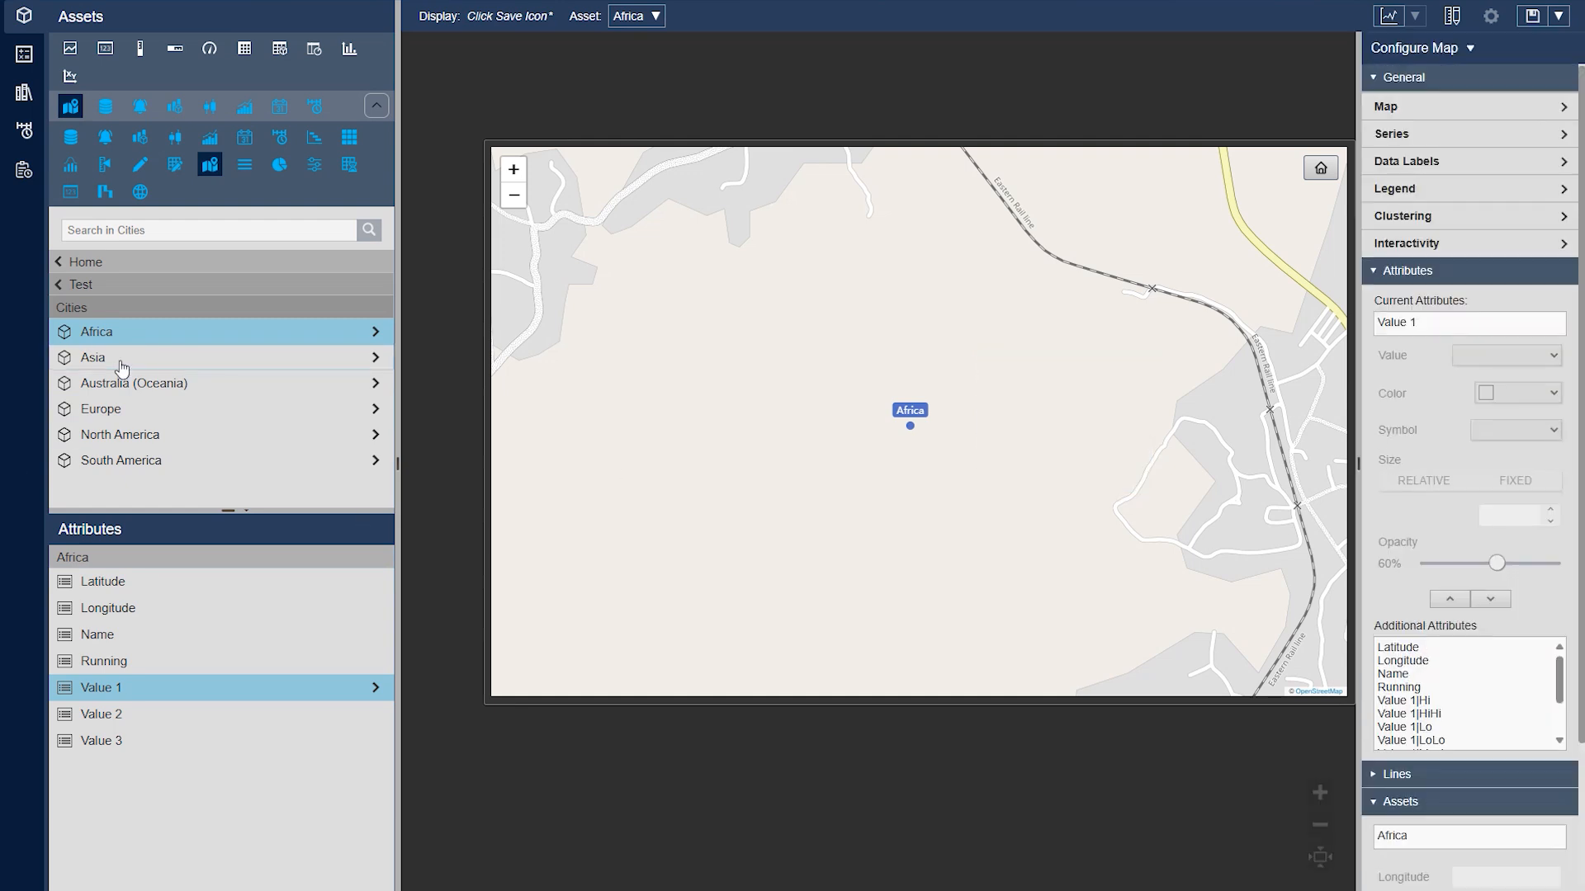
left_click(121, 364)
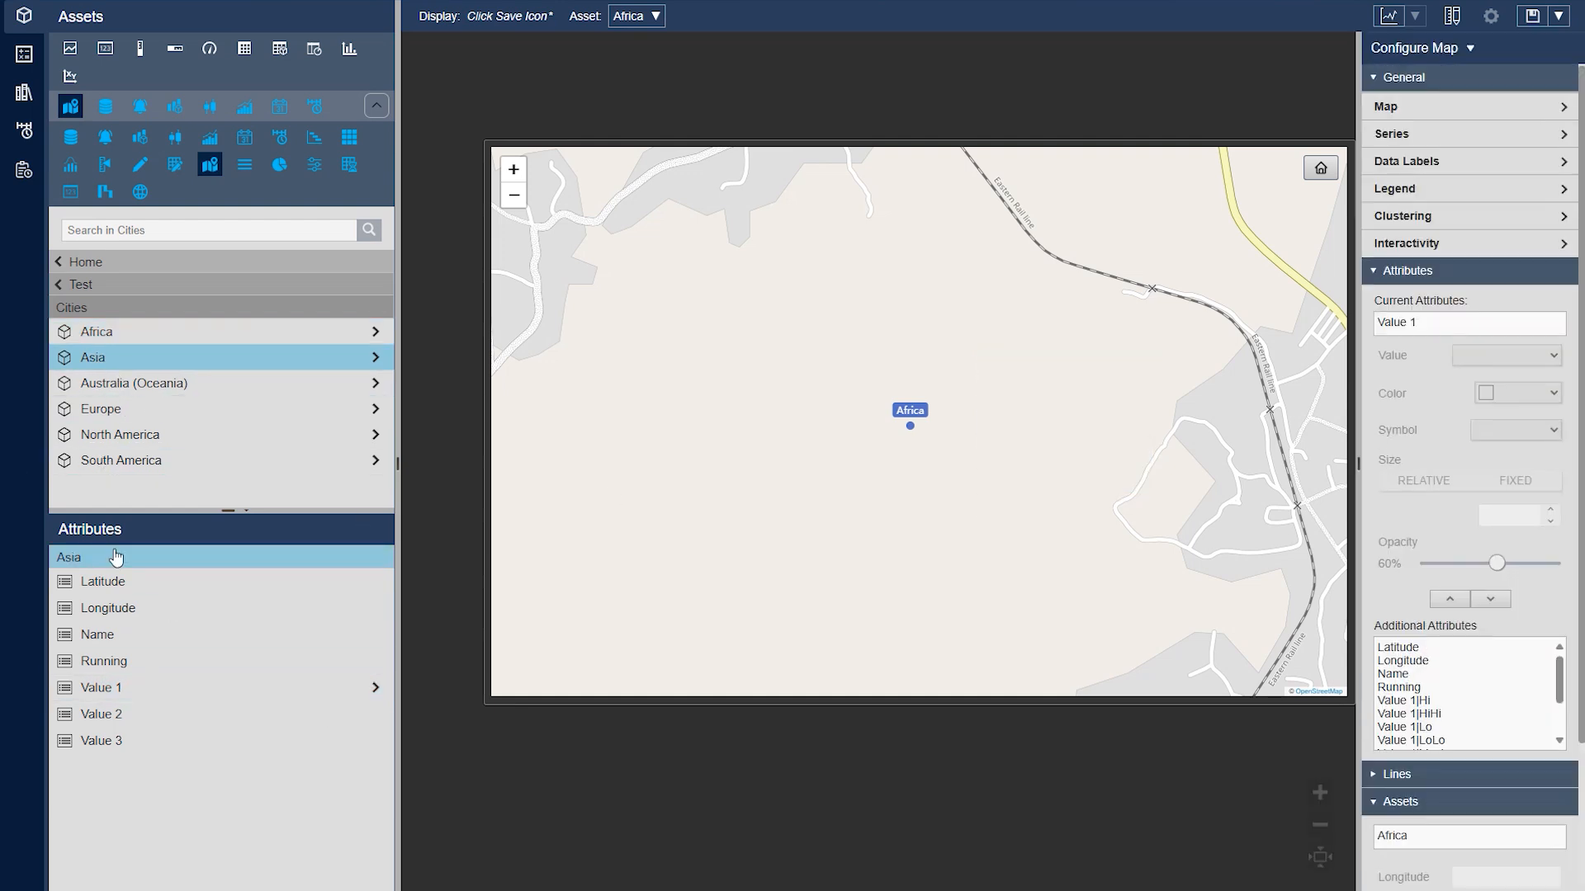
left_click_drag(121, 687, 765, 437)
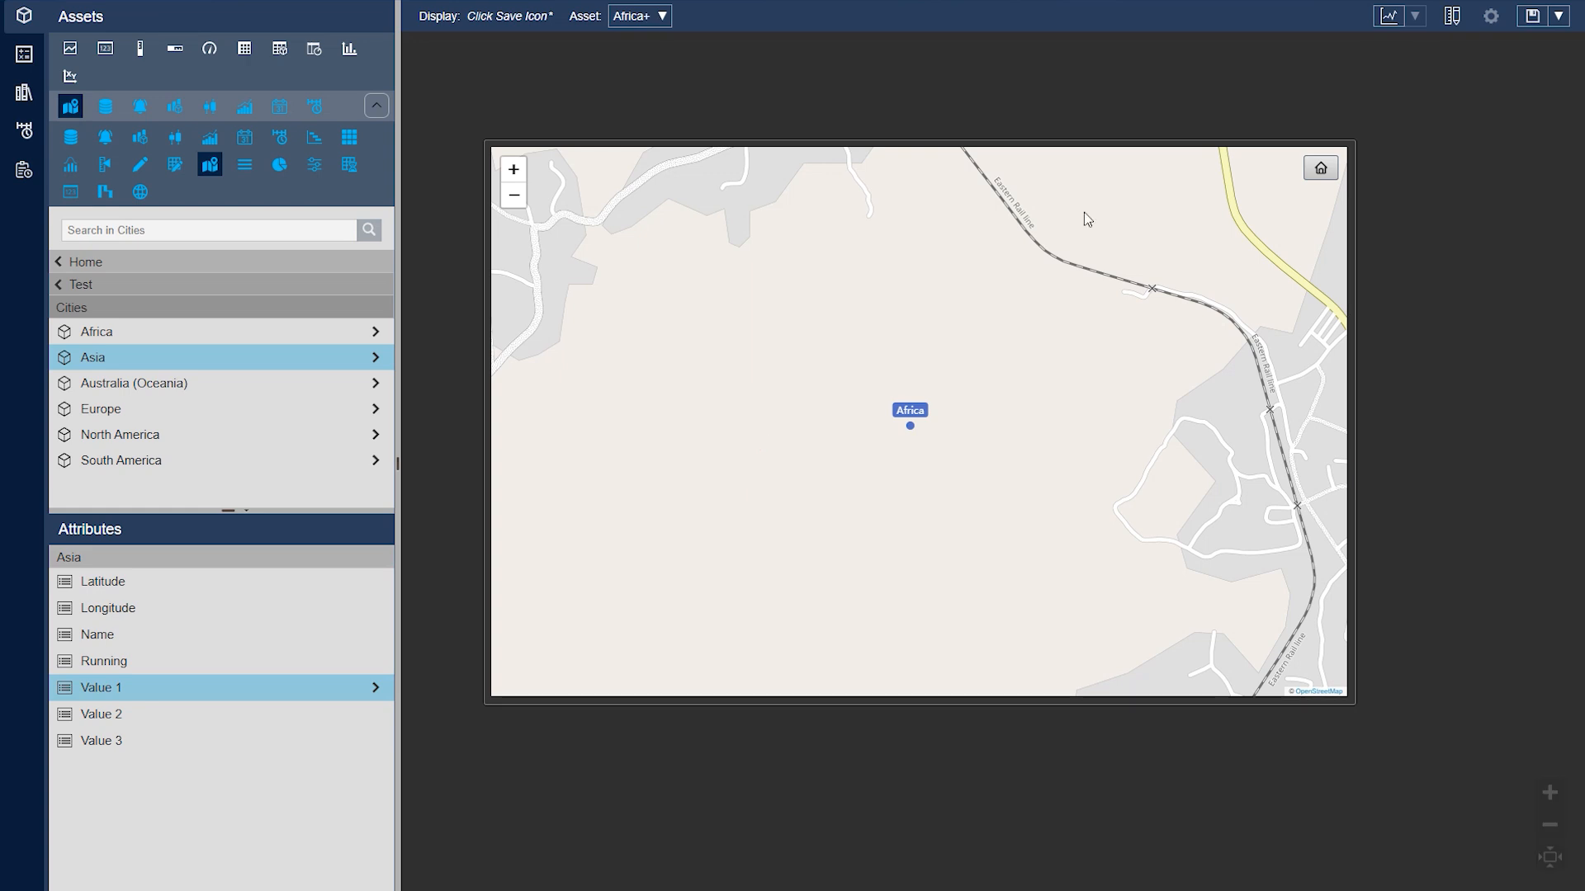
left_click(1320, 169)
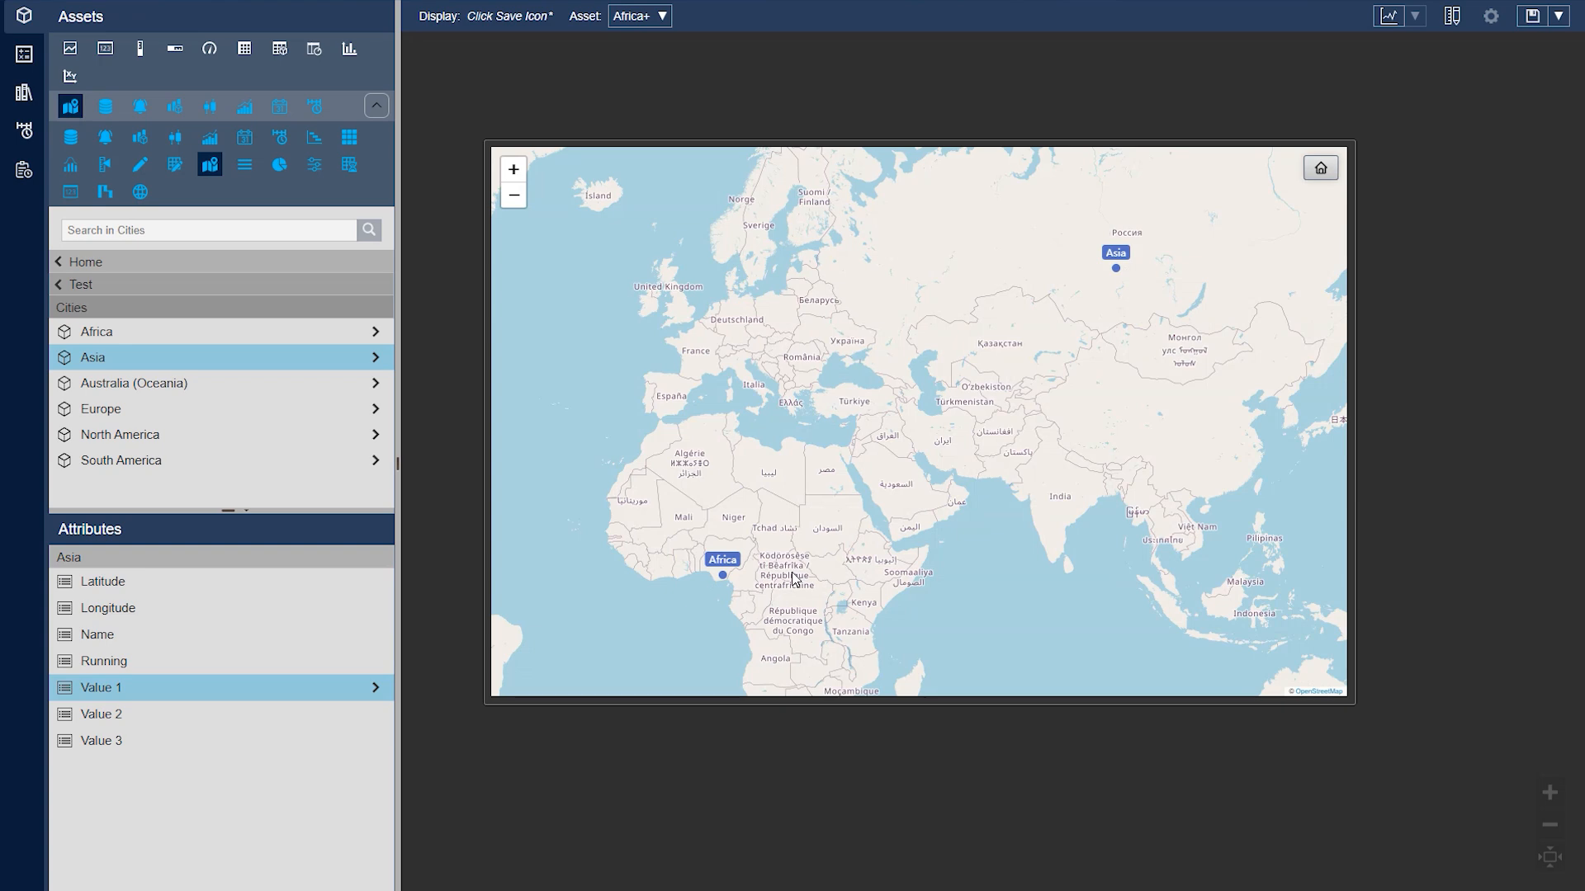
Add dynamic search criteria to the map
right_click(774, 446)
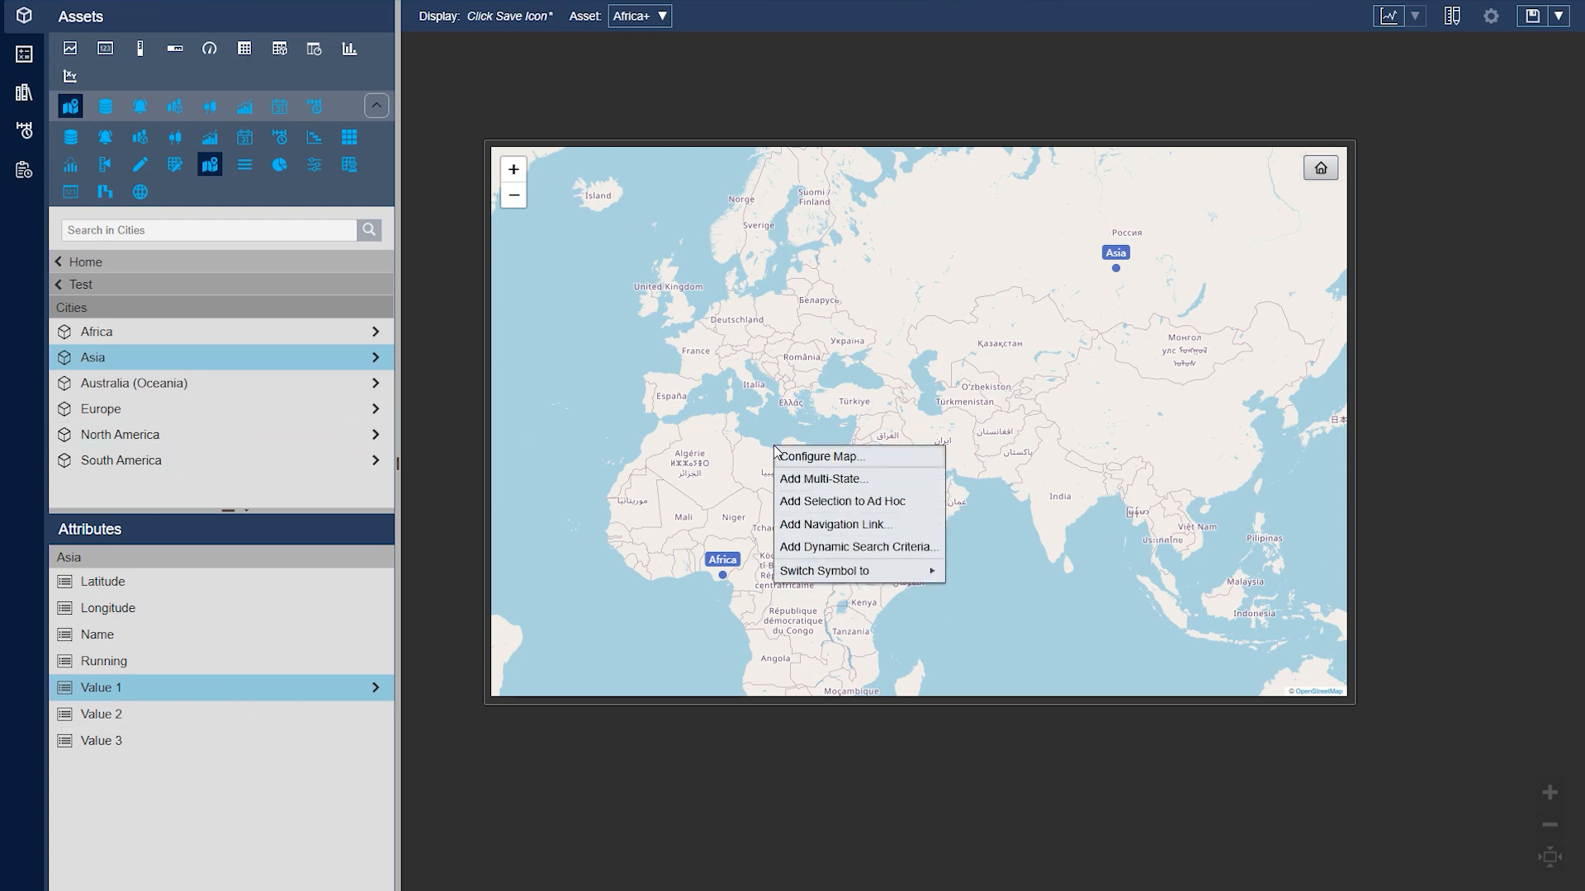
left_click(900, 549)
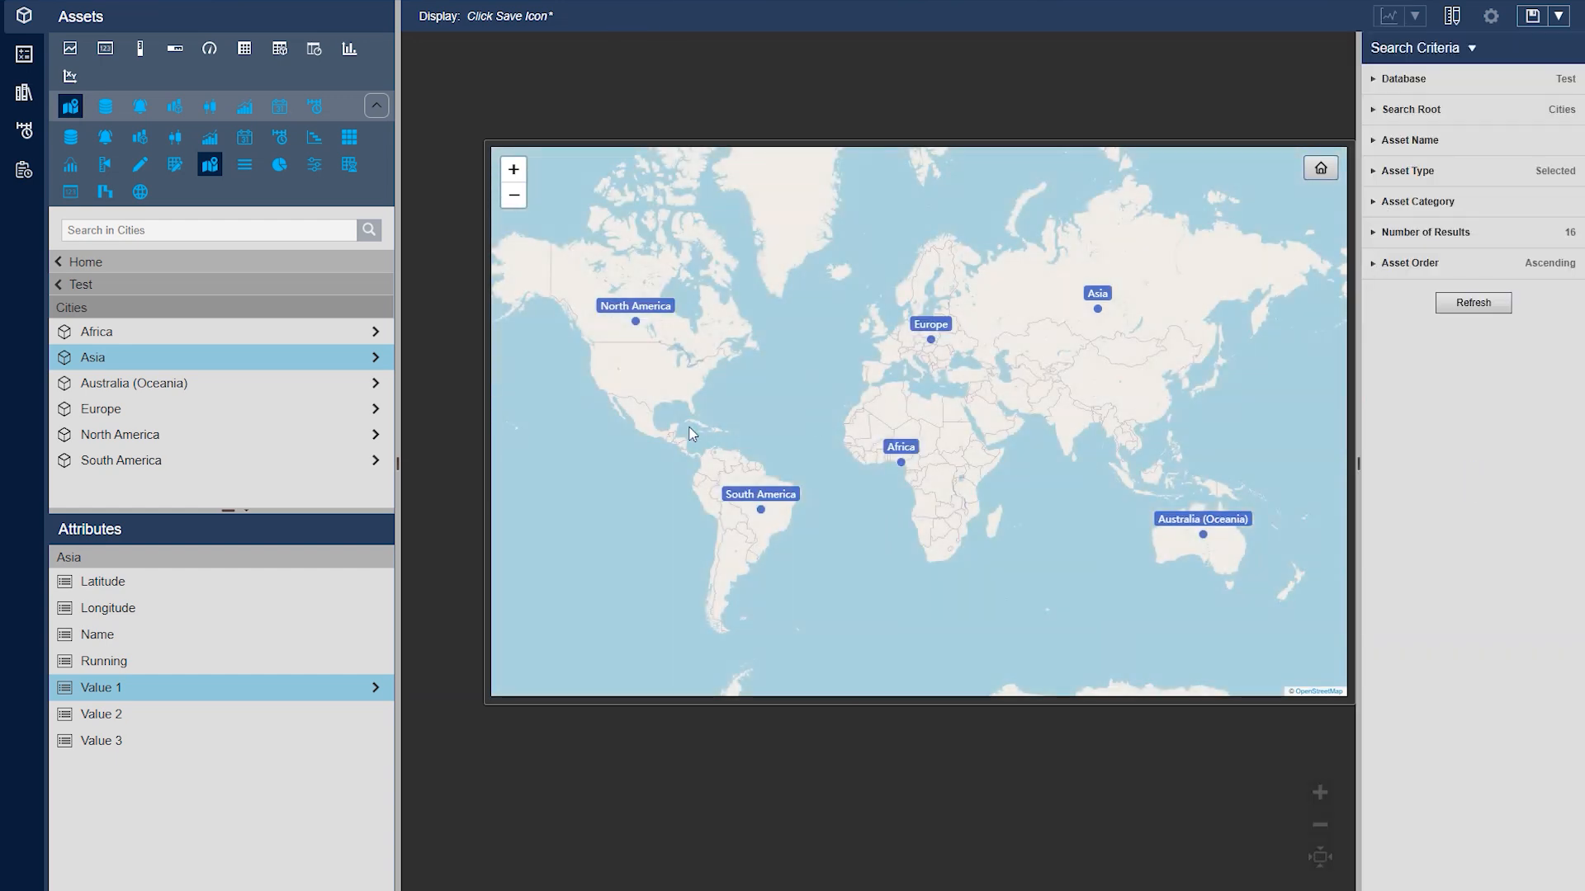
mouse_move(762, 513)
Set the search criteria to return all descendants of Cities with the asset type City, and refresh the map
left_click(1444, 116)
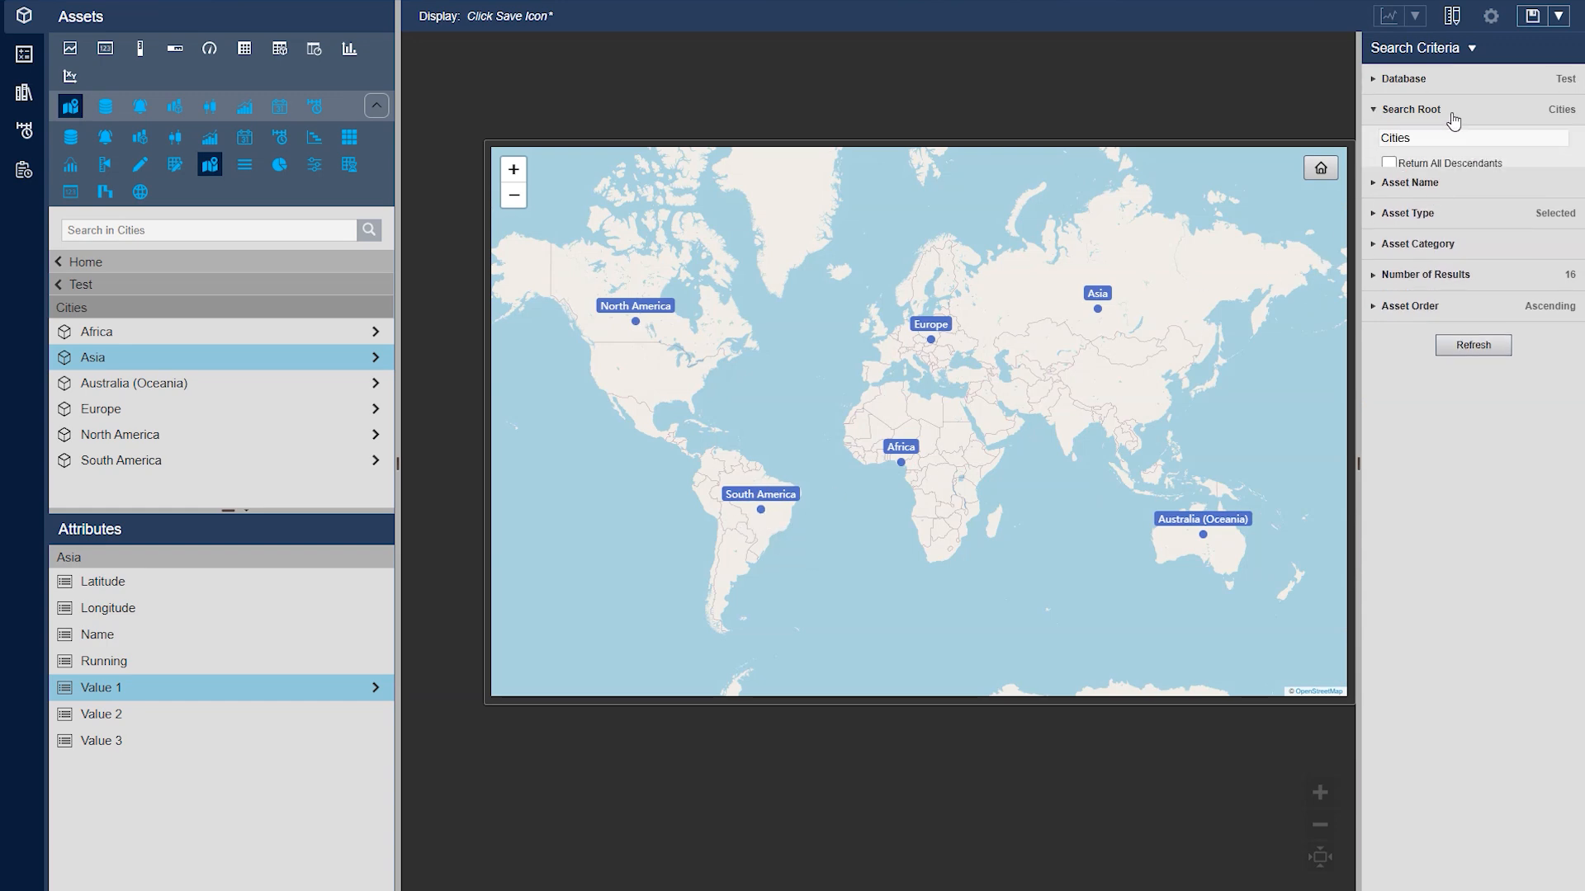
left_click(1446, 117)
left_click(1445, 117)
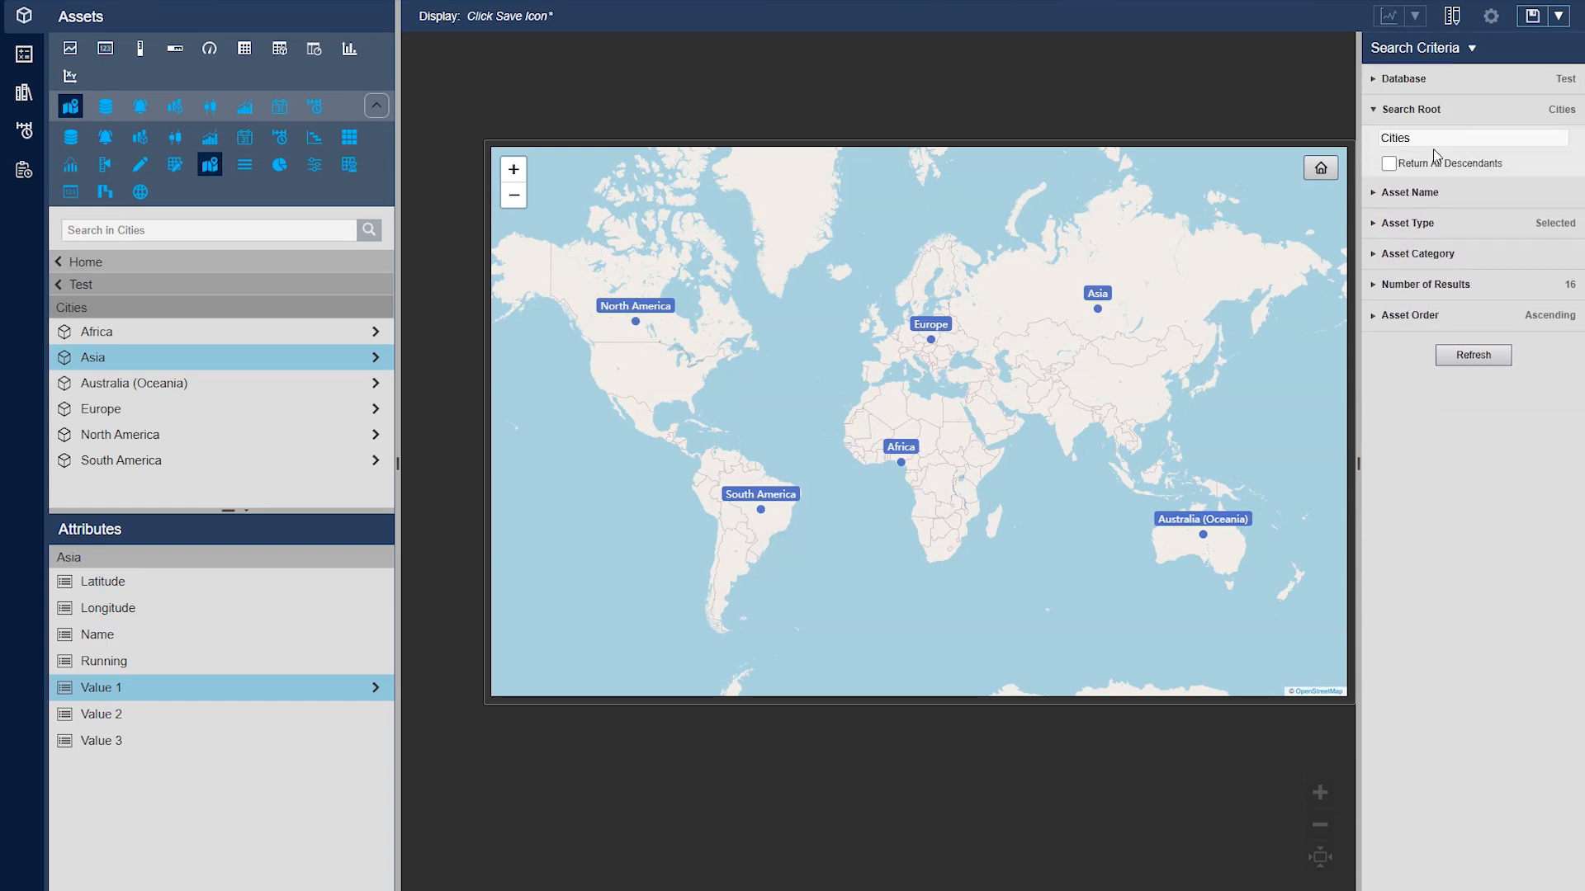
left_click(1436, 164)
left_click(1450, 223)
left_click(1431, 271)
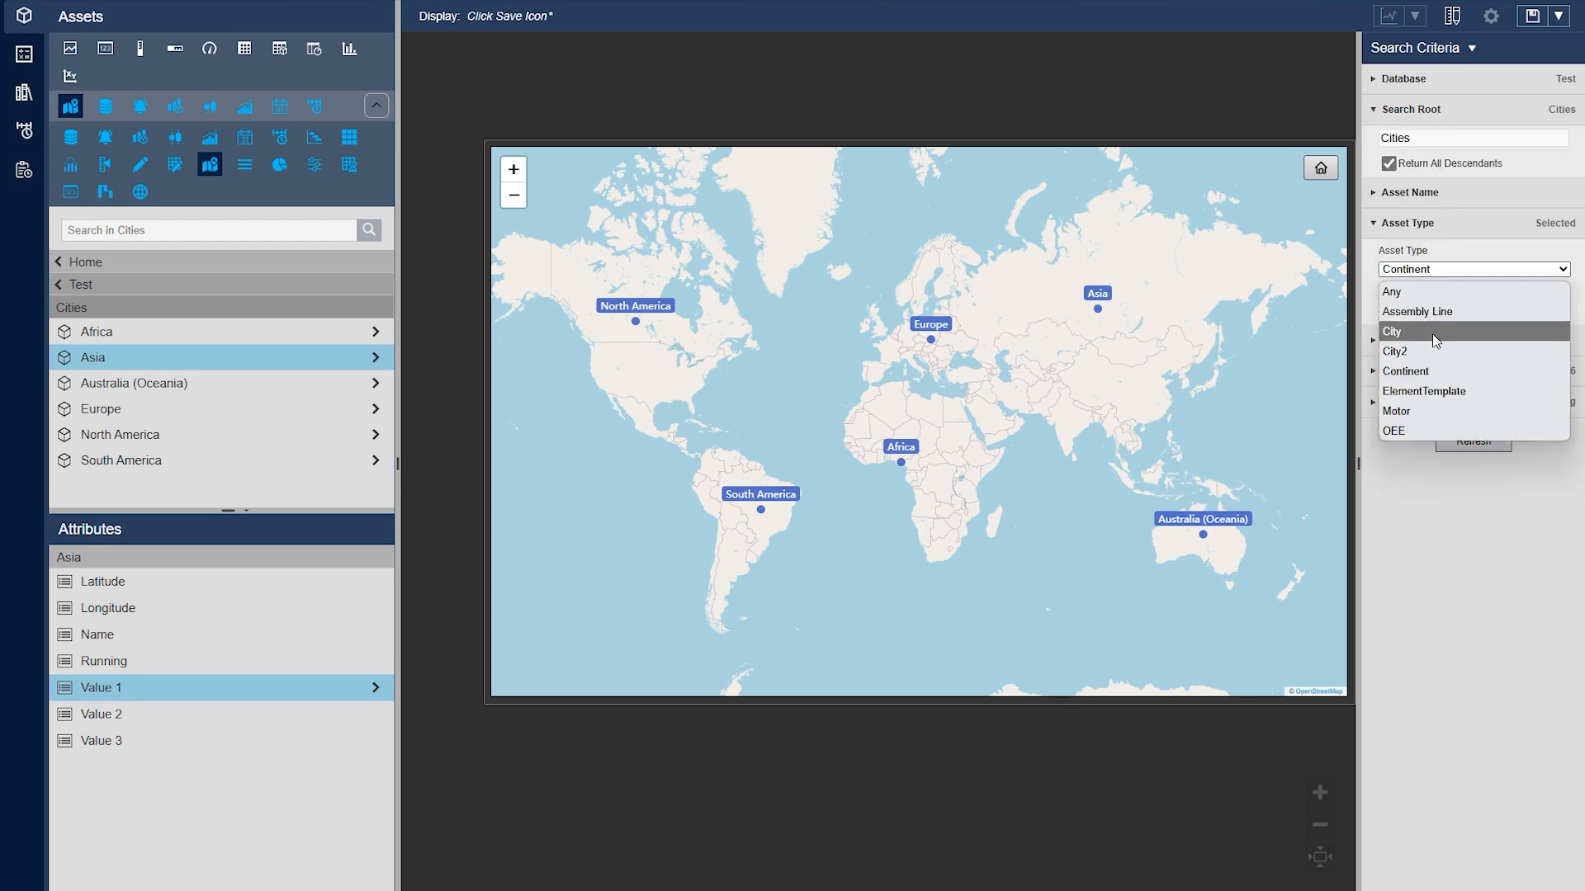
left_click(1407, 331)
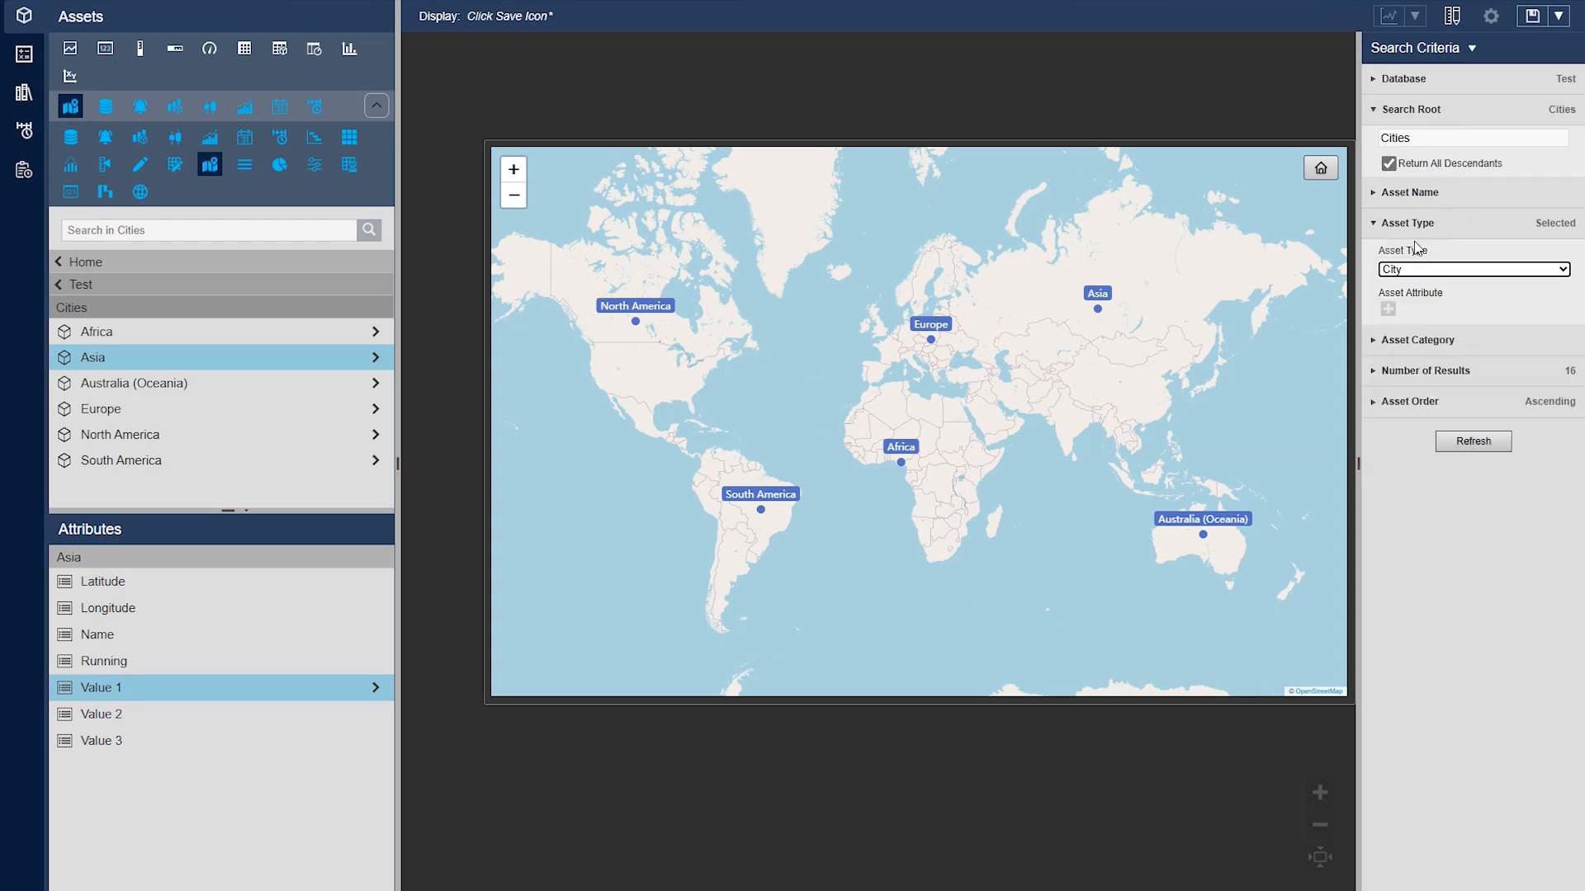
left_click(1485, 450)
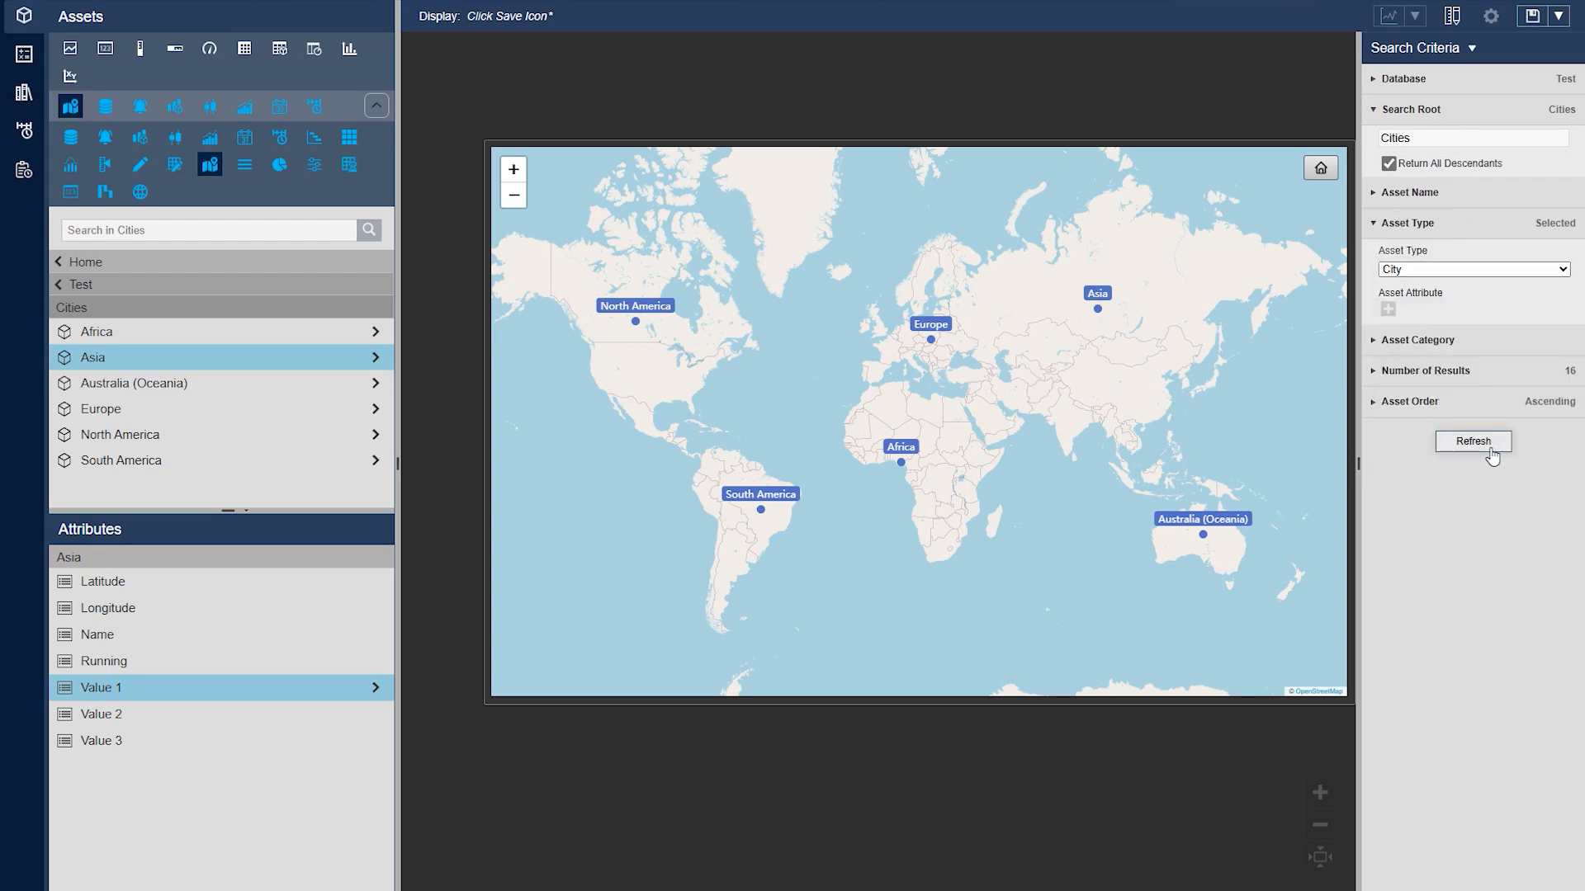
Open the map's configuration, expand the Map settings and look through the available providers
right_click(905, 393)
left_click(931, 401)
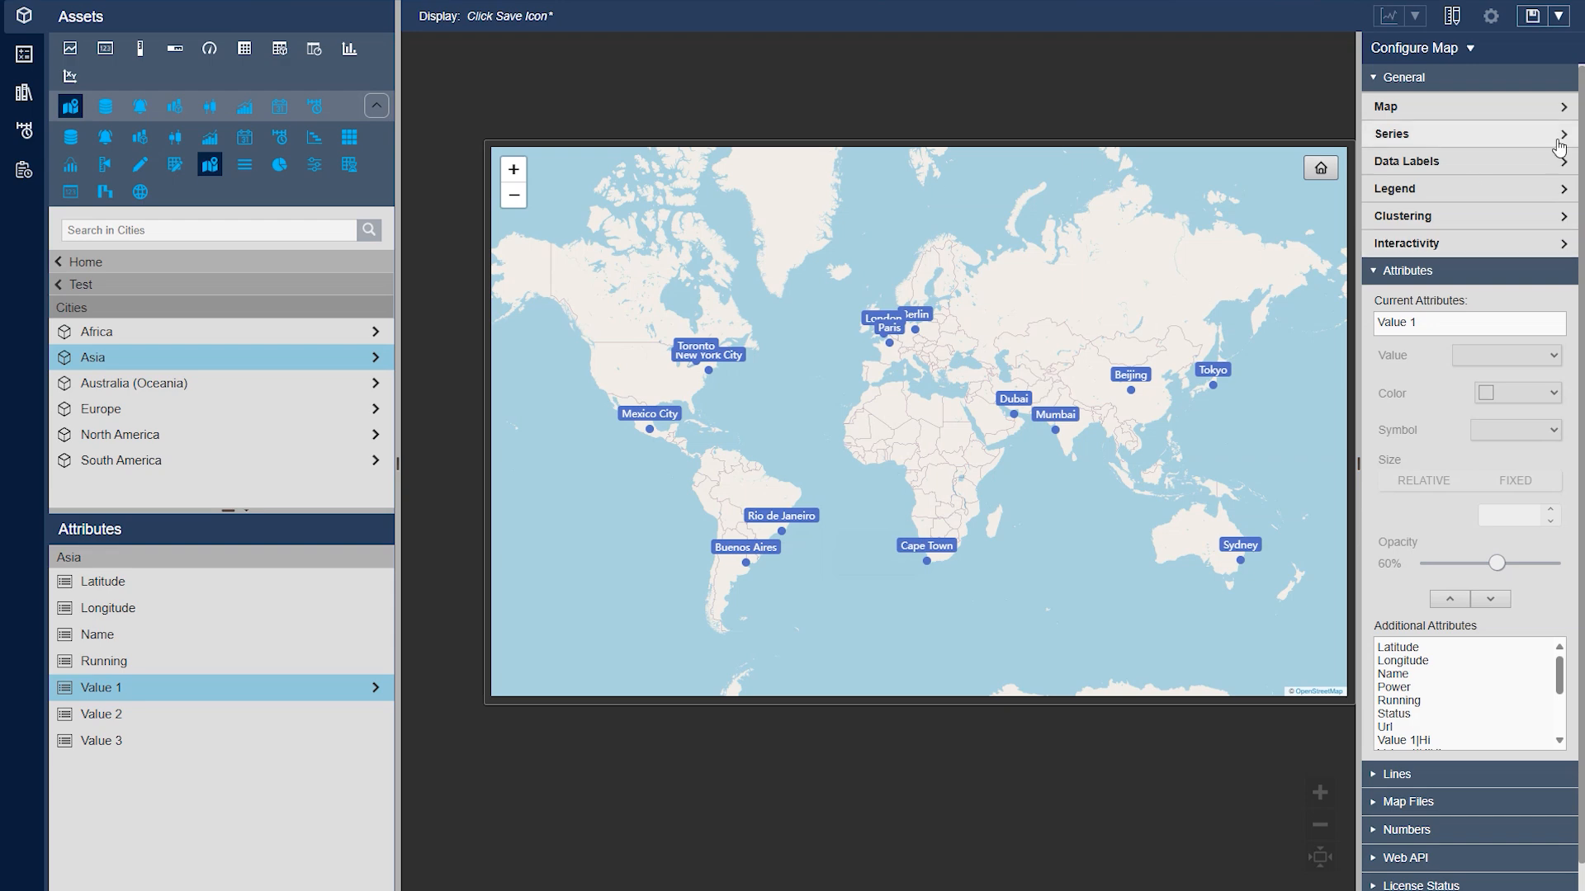
left_click(1540, 116)
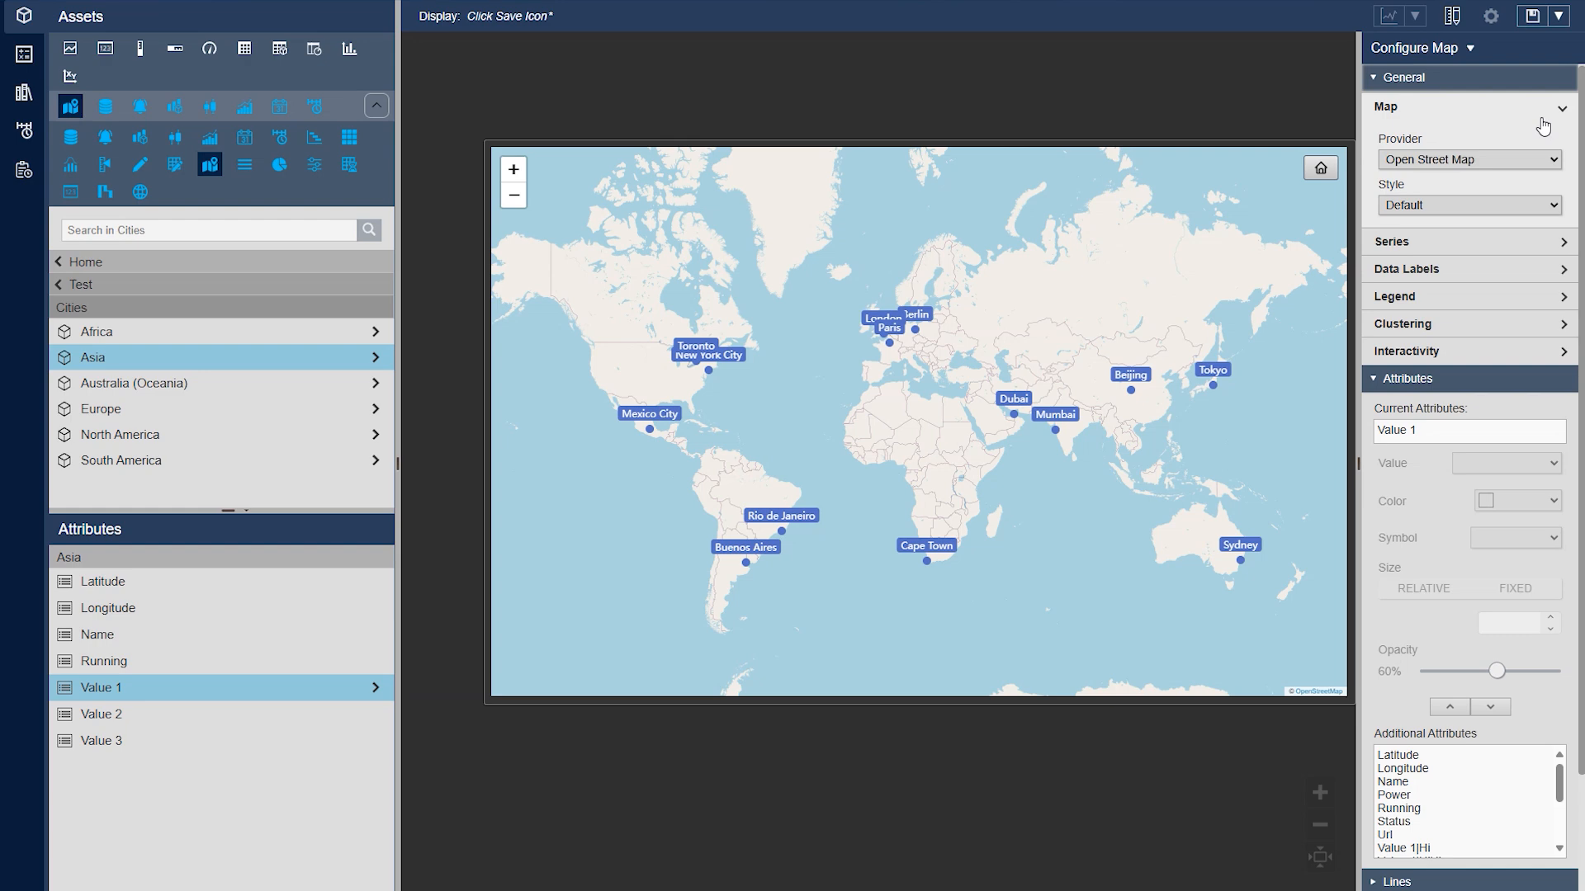
left_click(1498, 156)
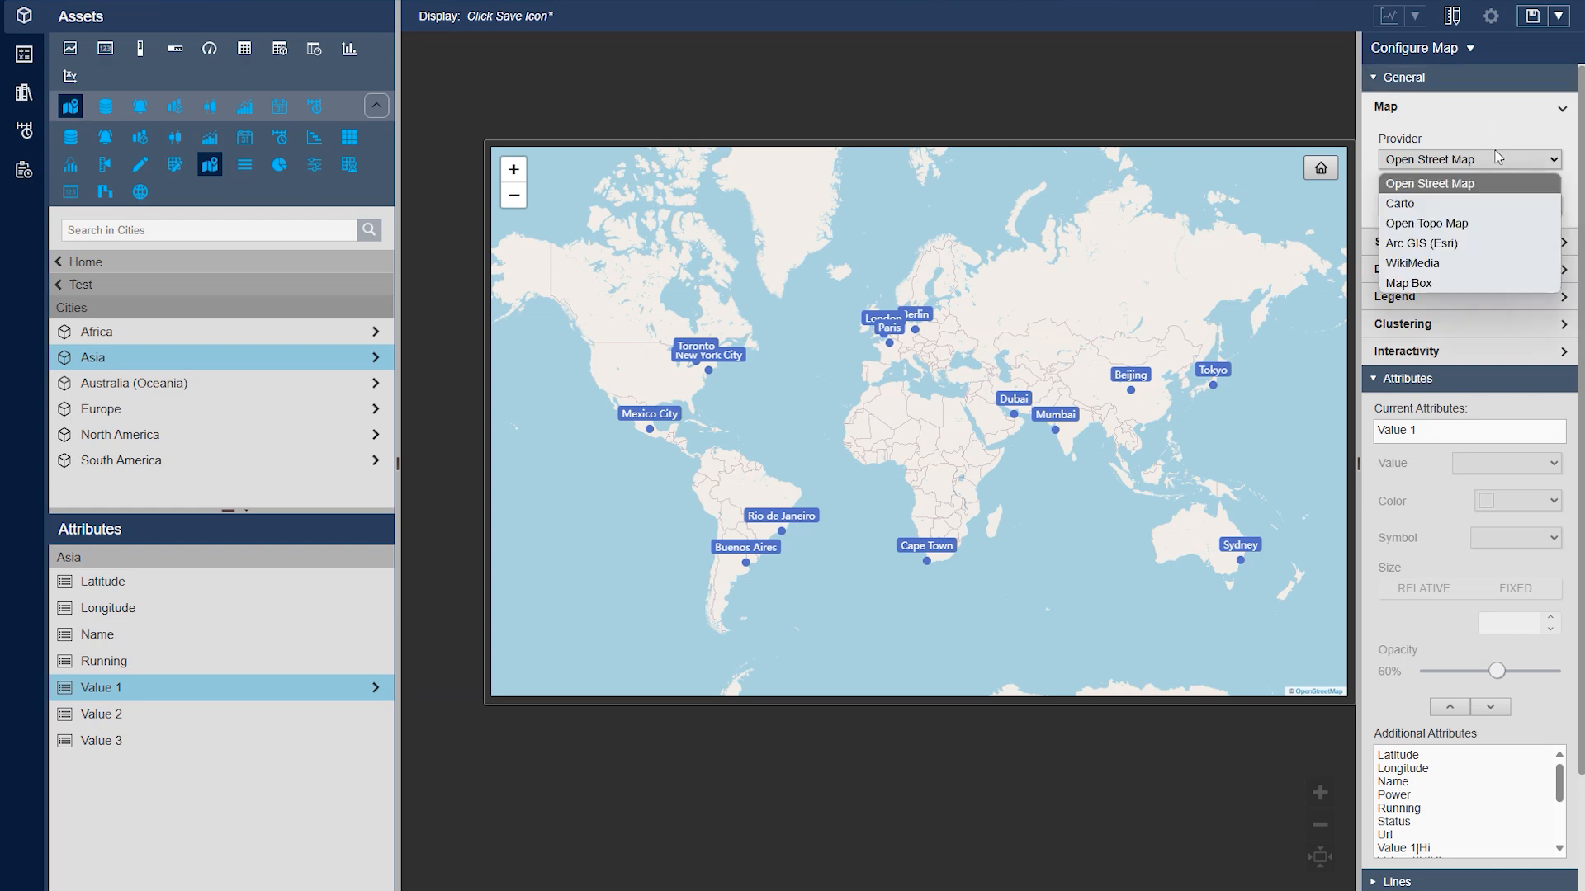
left_click(1498, 156)
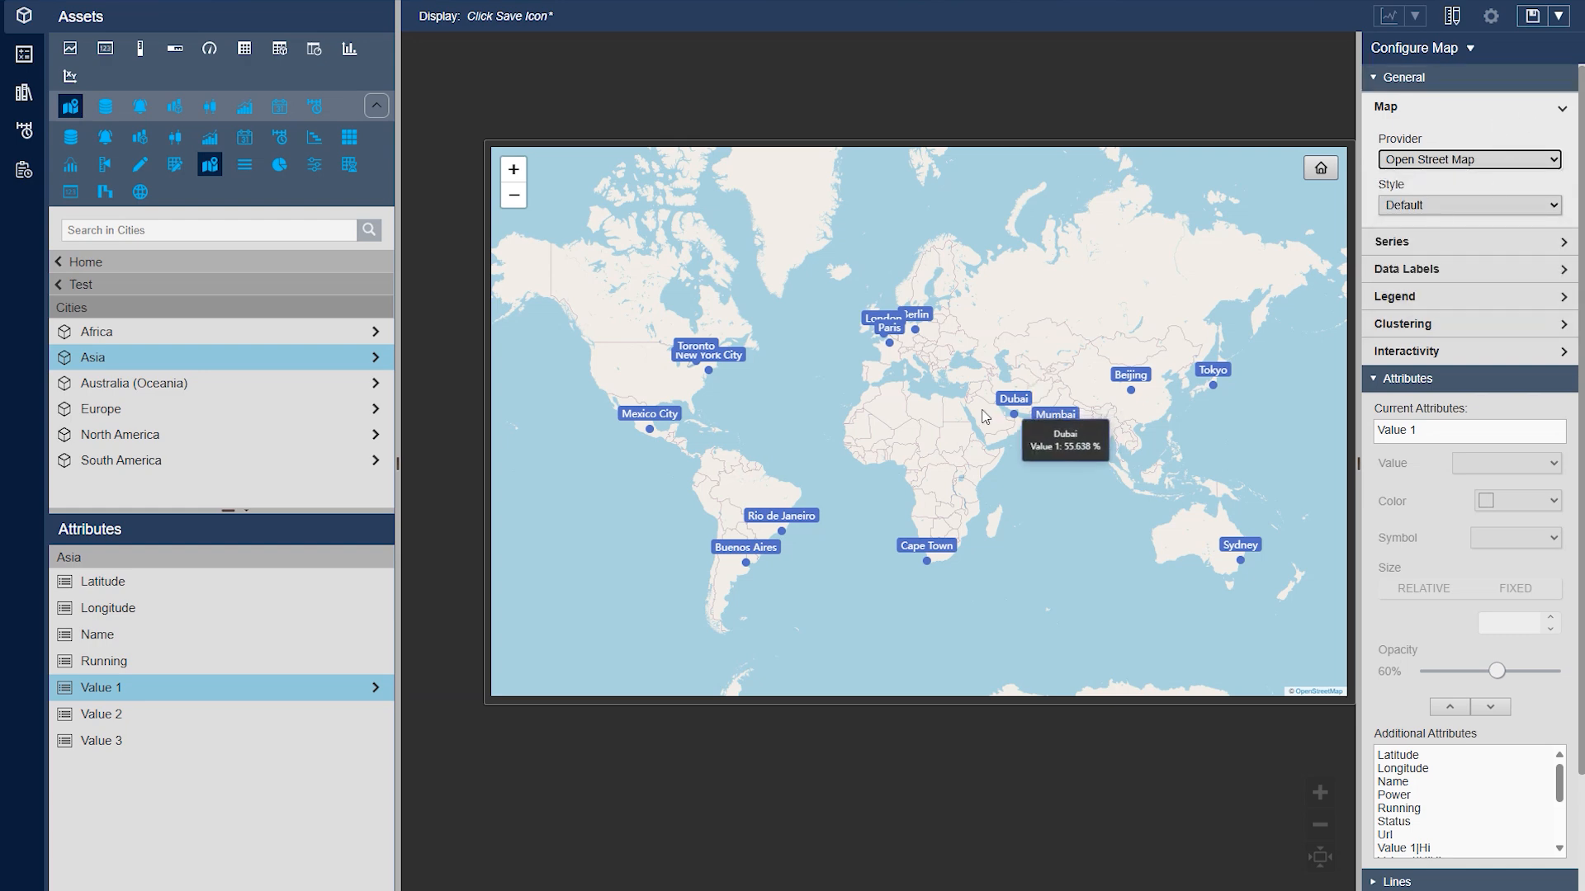
left_click_drag(987, 414, 952, 413)
Try the Carto map provider with the Carto Positron (Light) and Carto Dark Matter styles
left_click(1462, 165)
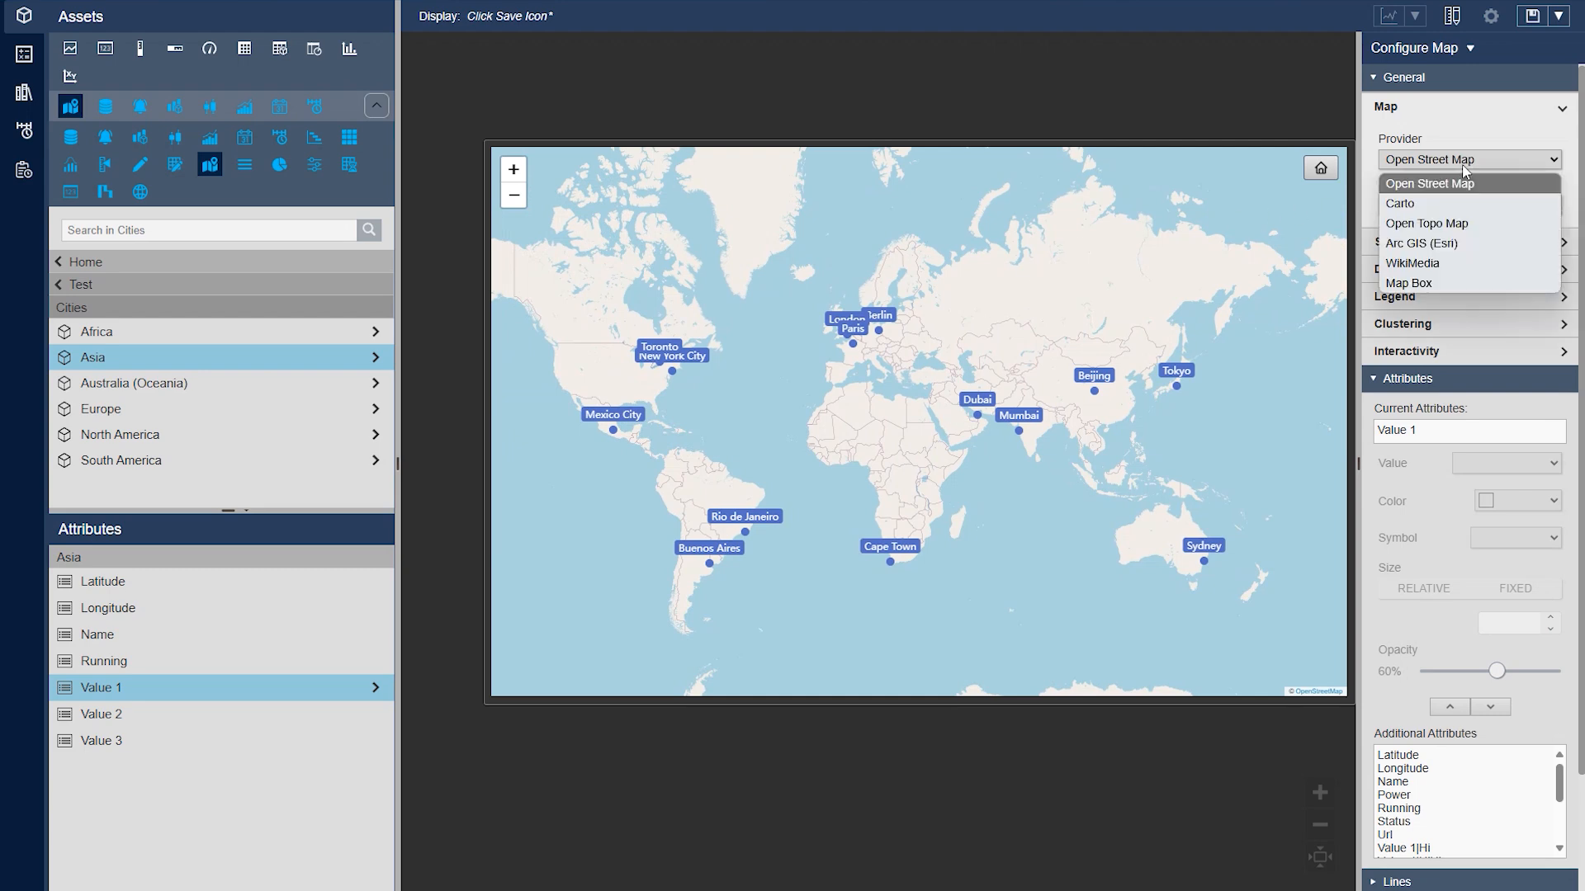
left_click(1465, 203)
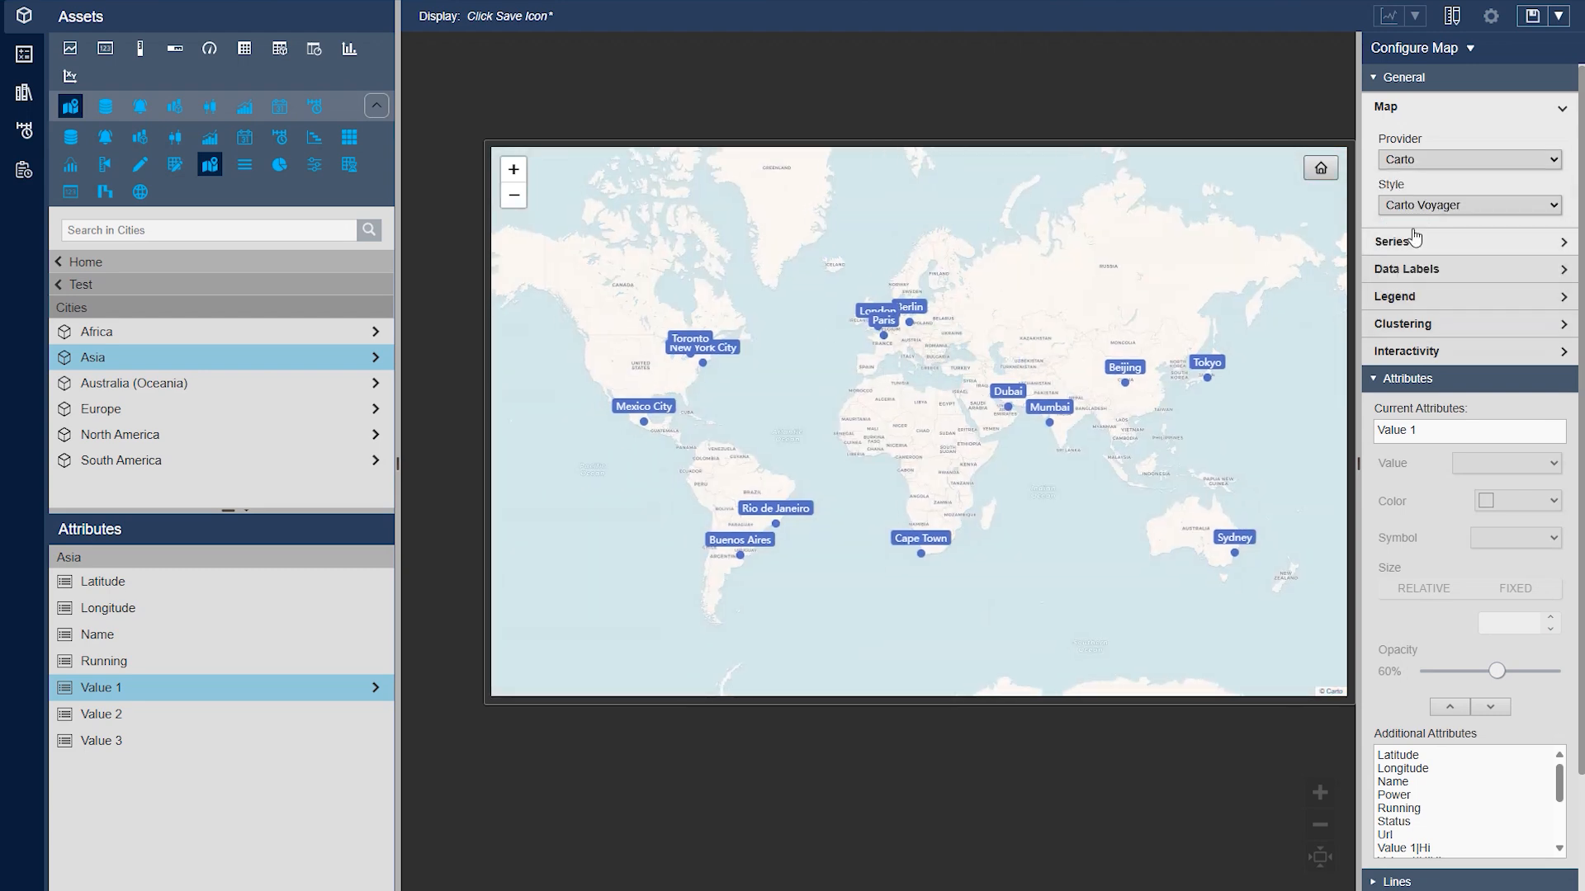
left_click(1450, 206)
left_click(1444, 250)
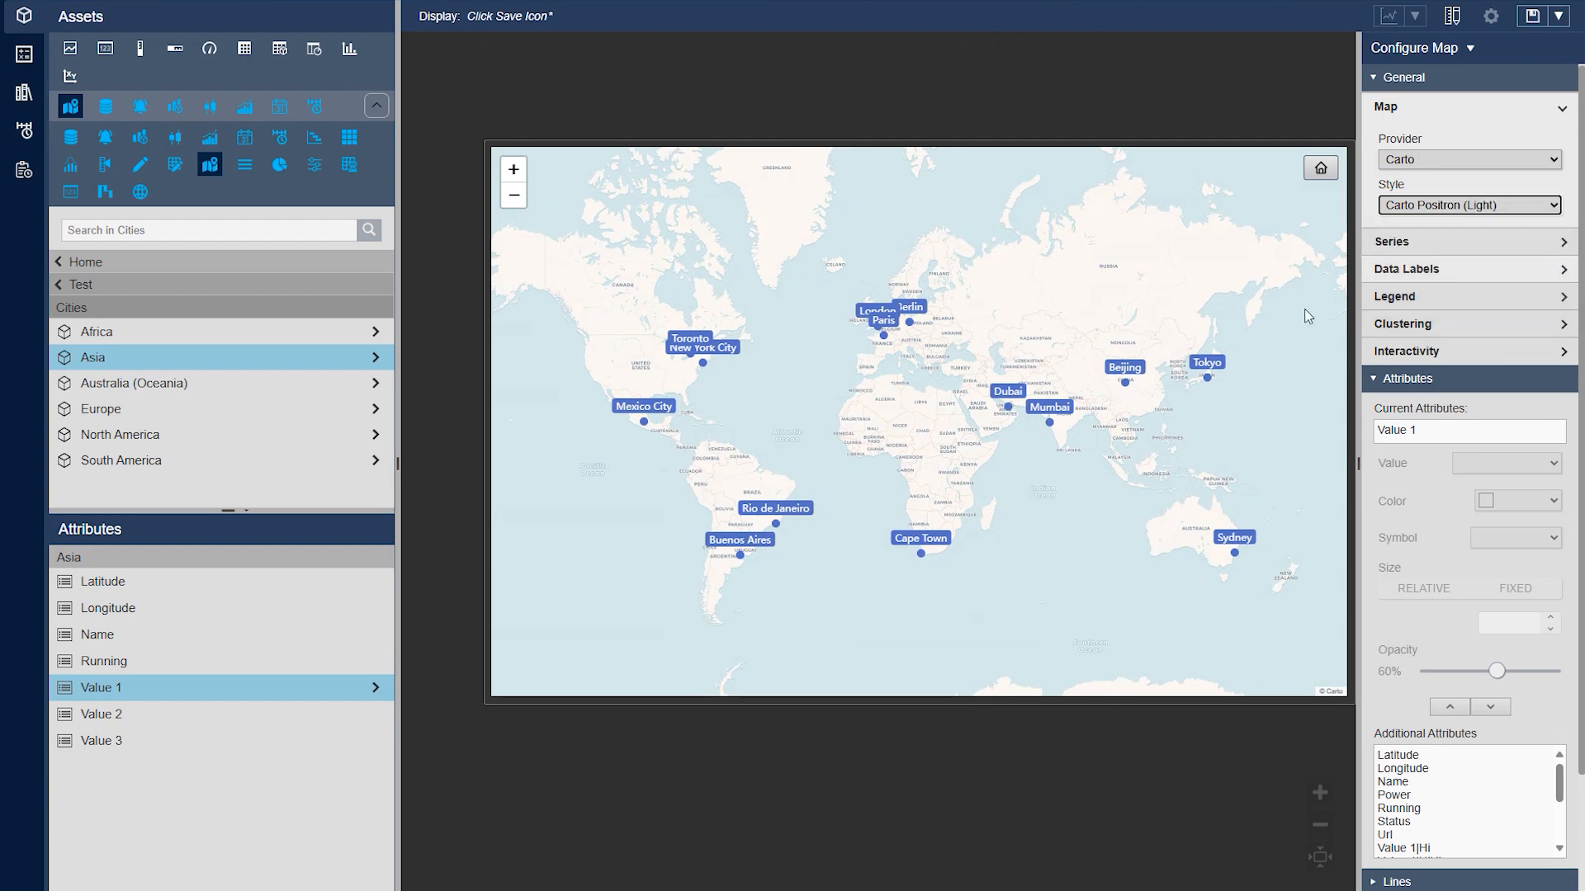
left_click(1507, 205)
left_click(1452, 264)
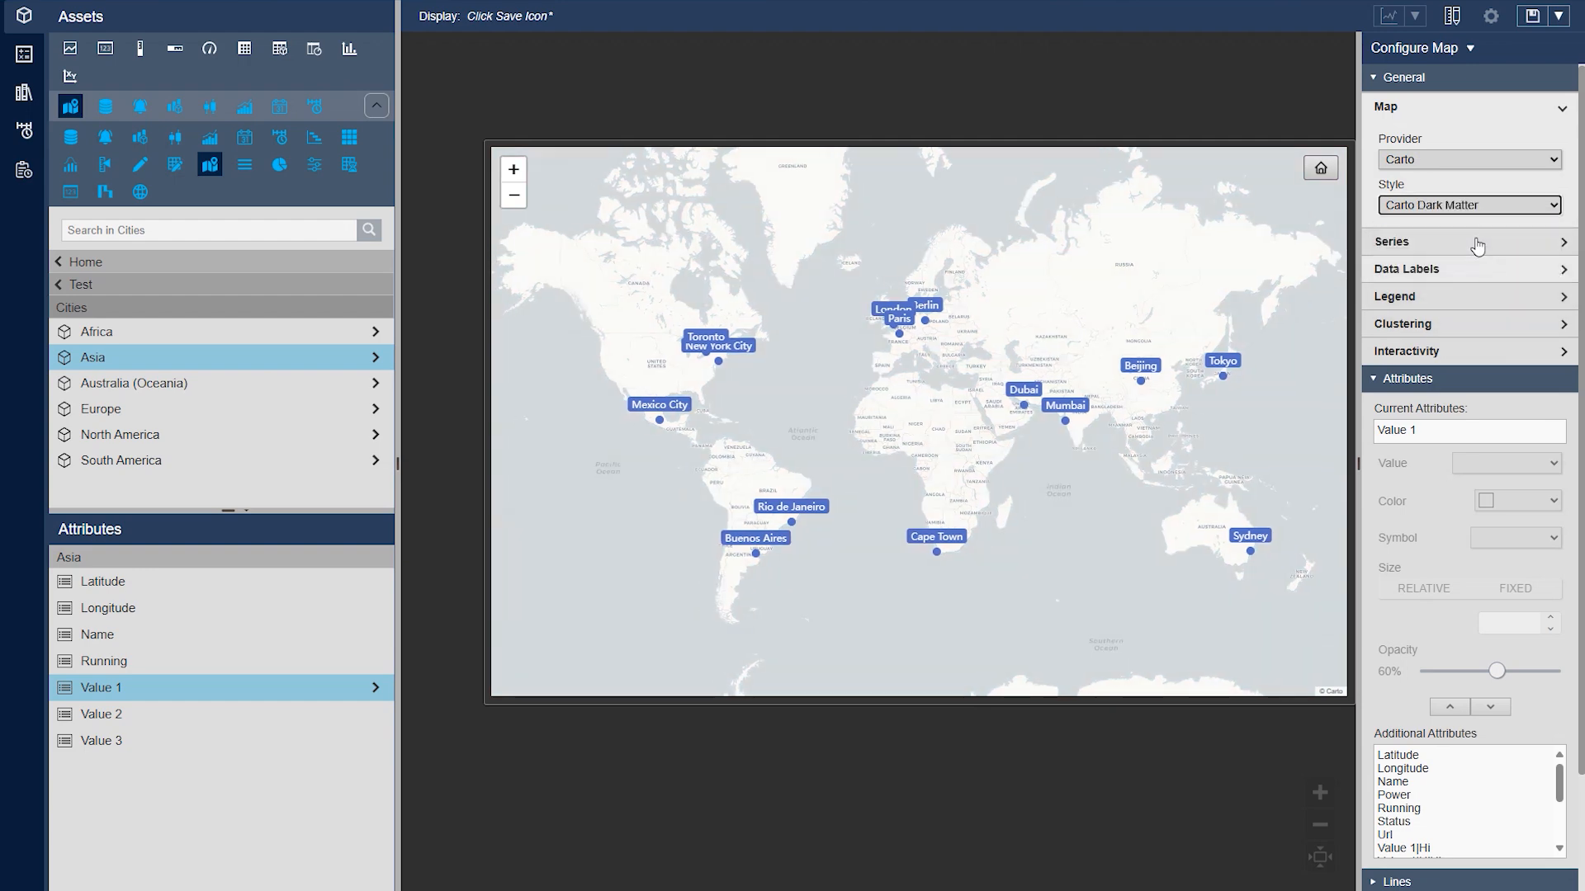
Set the map provider to Arc GIS (Esri) and its style to World Street Map
left_click(1438, 161)
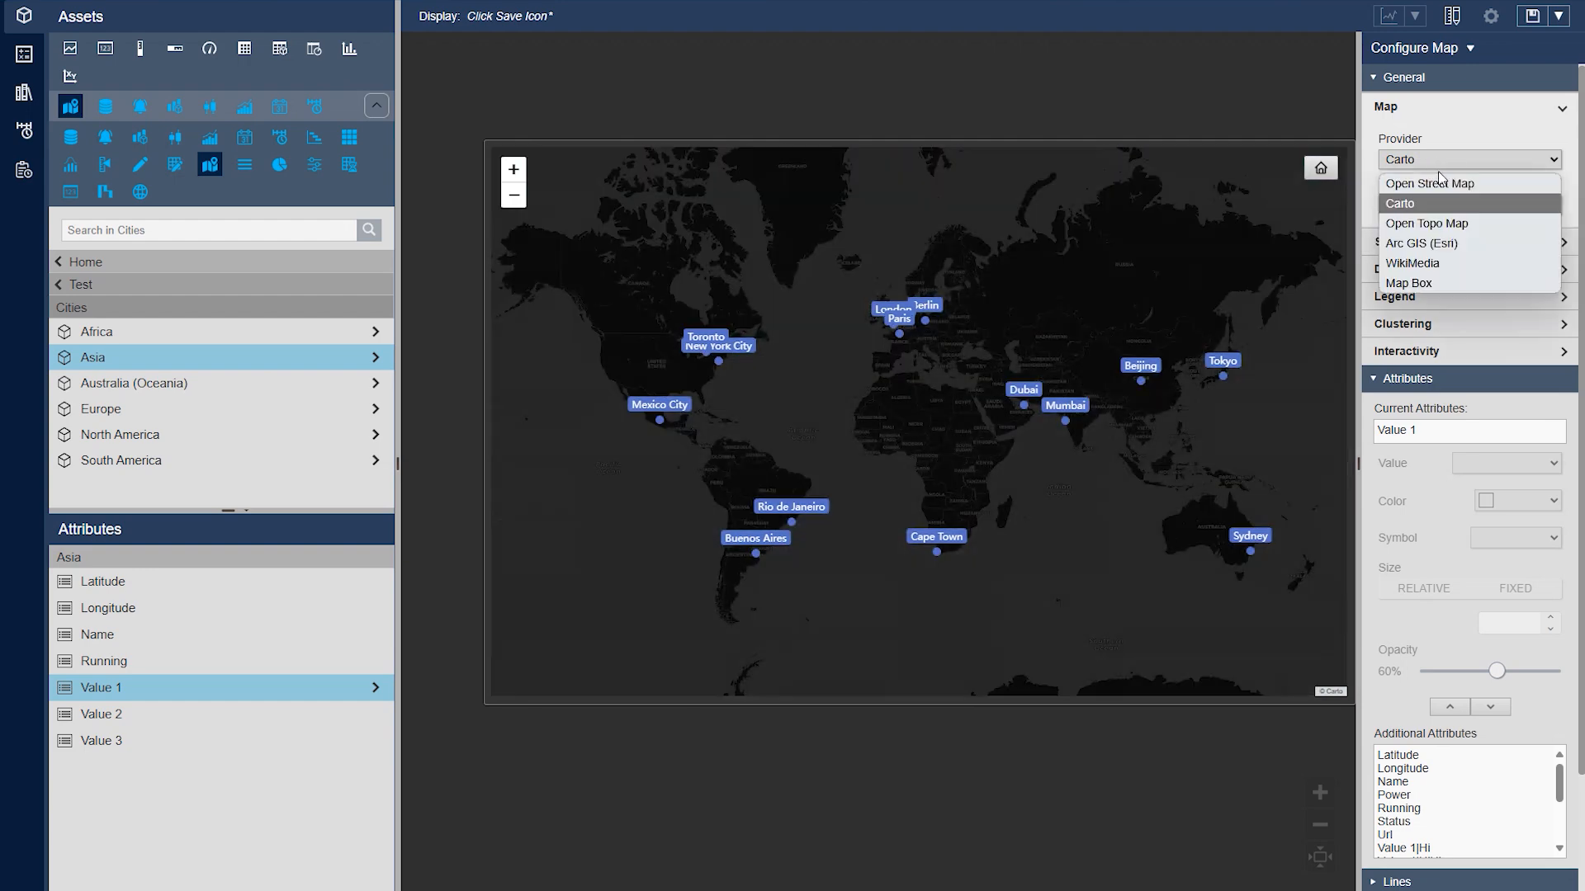
left_click(1453, 245)
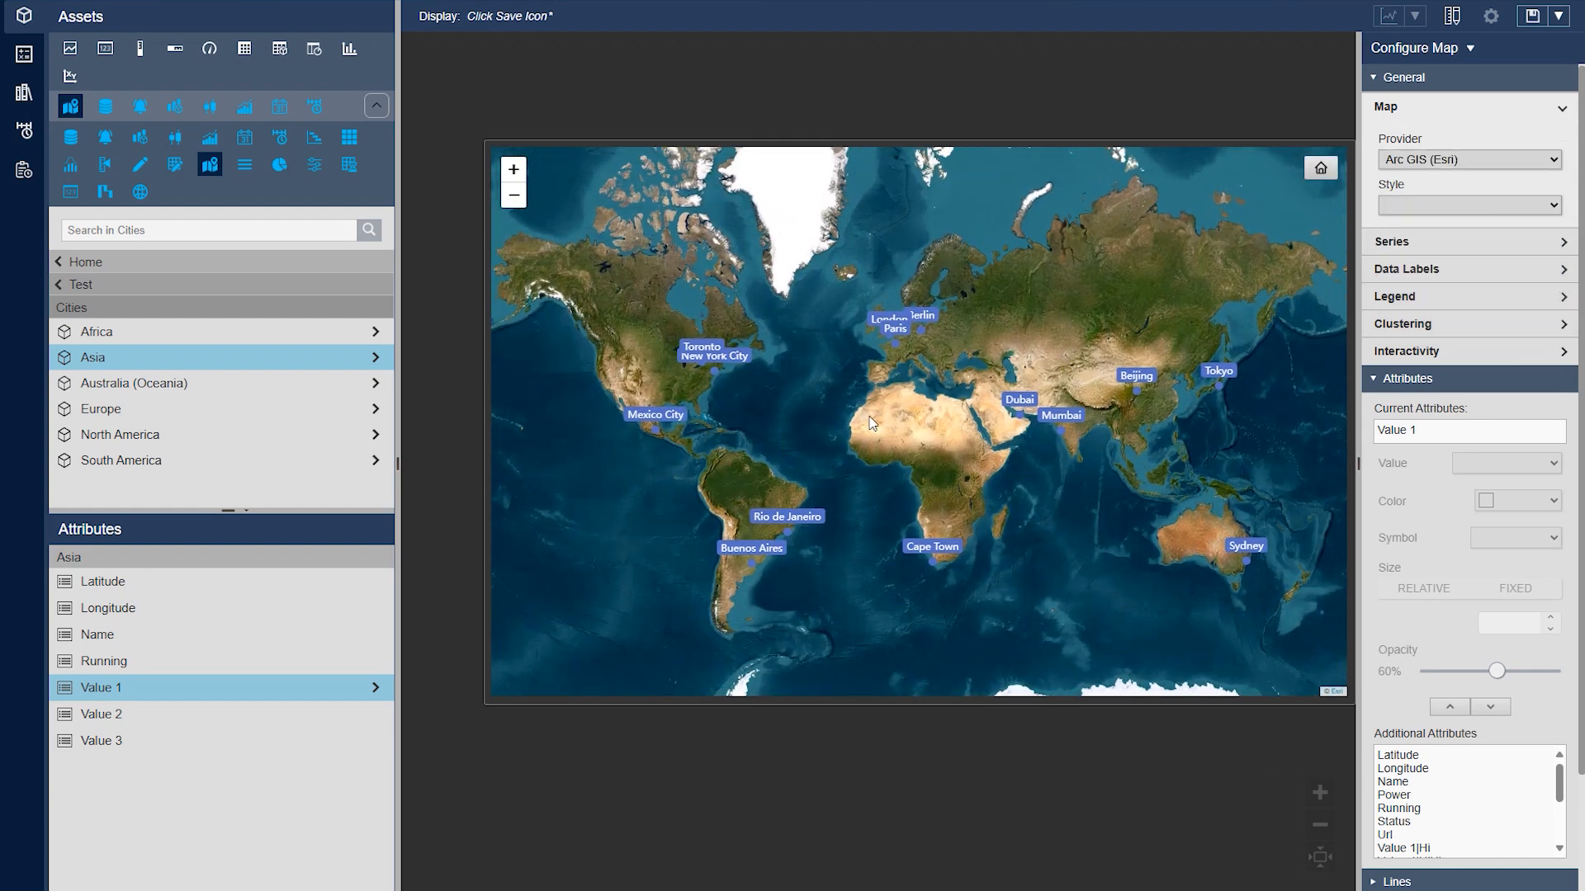
left_click(1477, 204)
left_click(1460, 246)
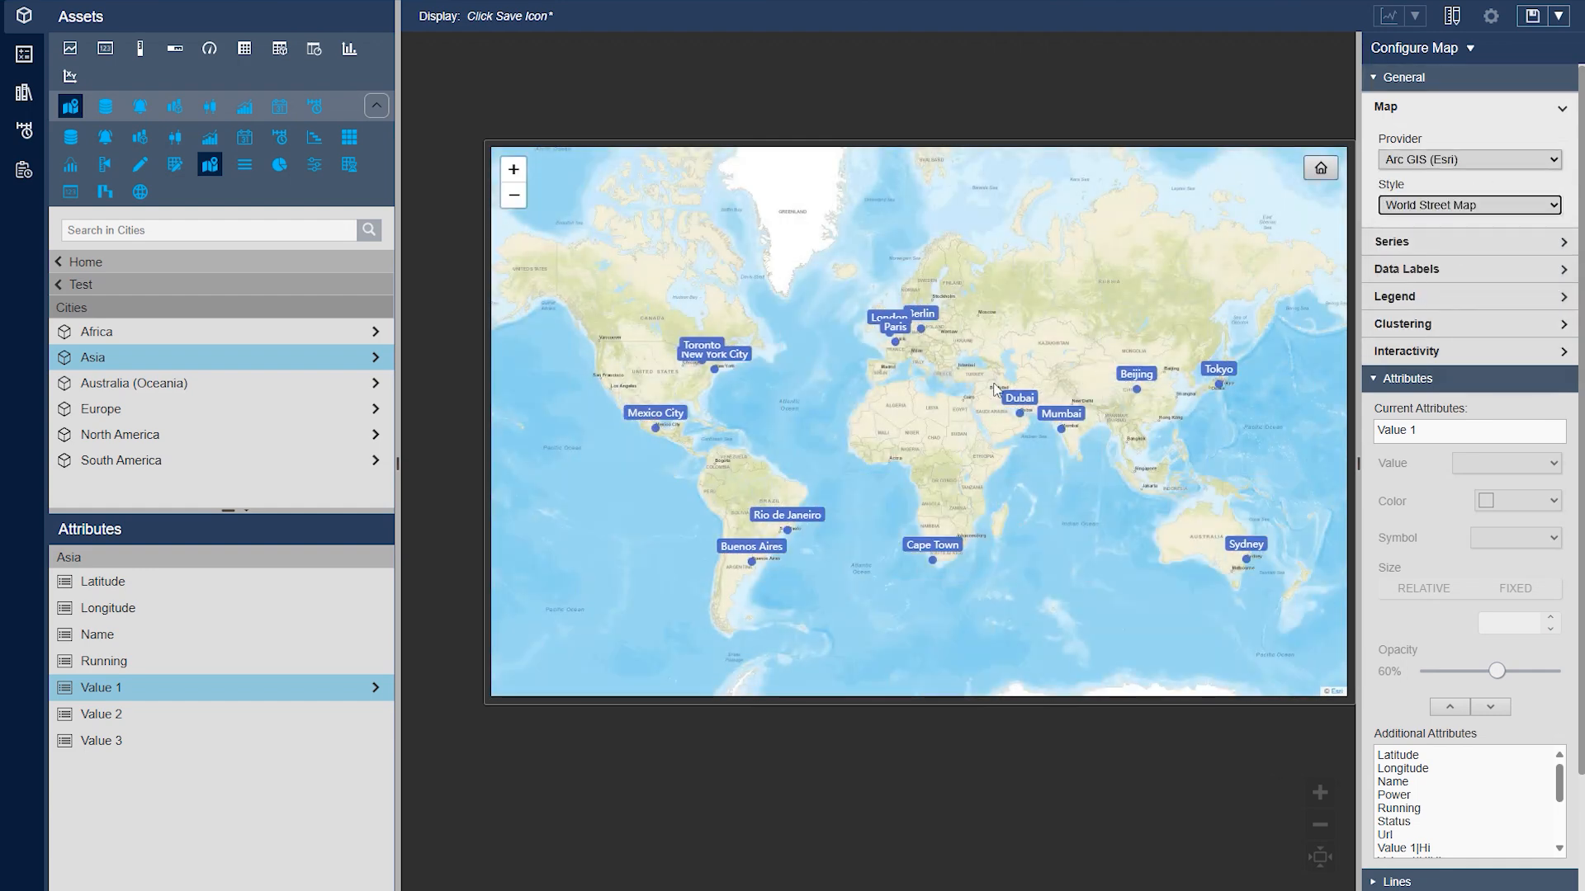
Try the National Geographic map style, and set the style to World Topographic
left_click(1469, 204)
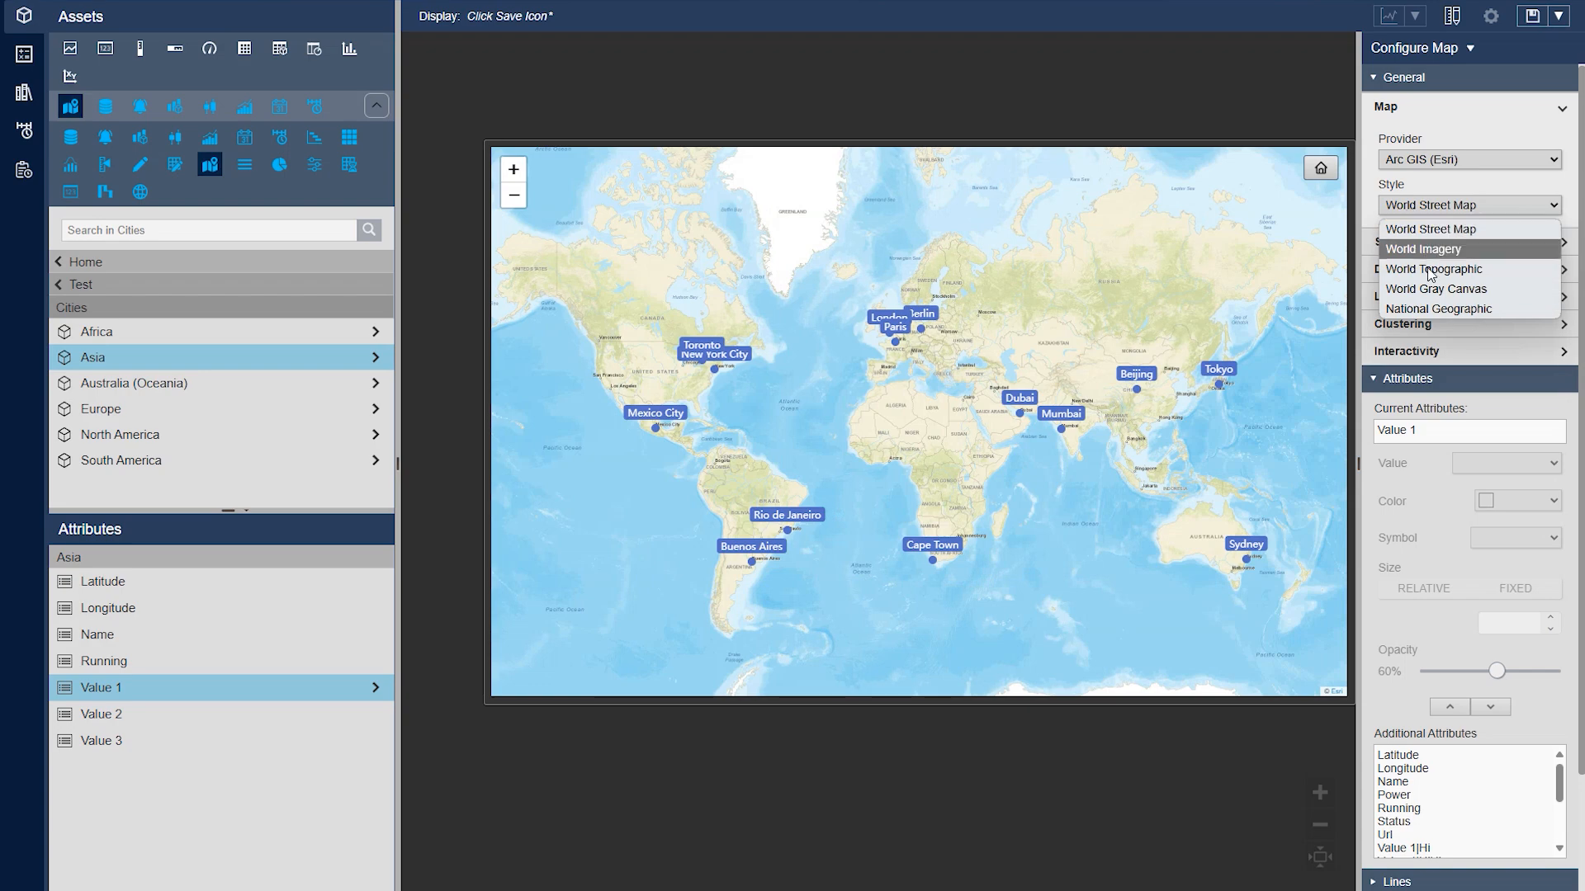
left_click(1441, 308)
left_click(1496, 211)
left_click(1441, 288)
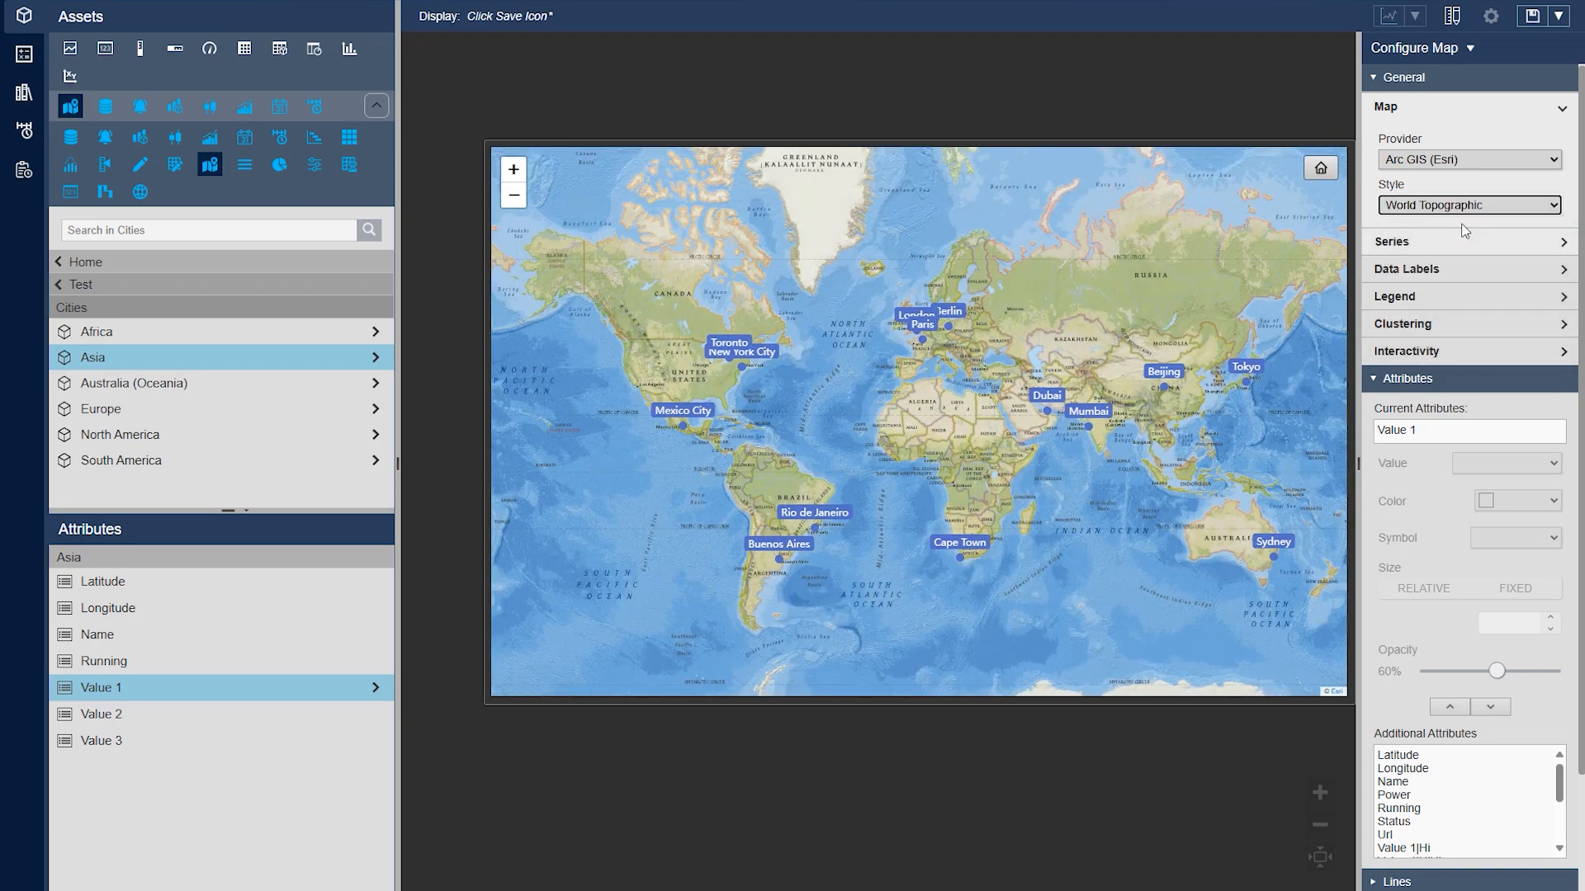
Try the WikiMedia map provider, and set the provider to Open Street Map with the Default style
left_click(1452, 160)
left_click(1437, 258)
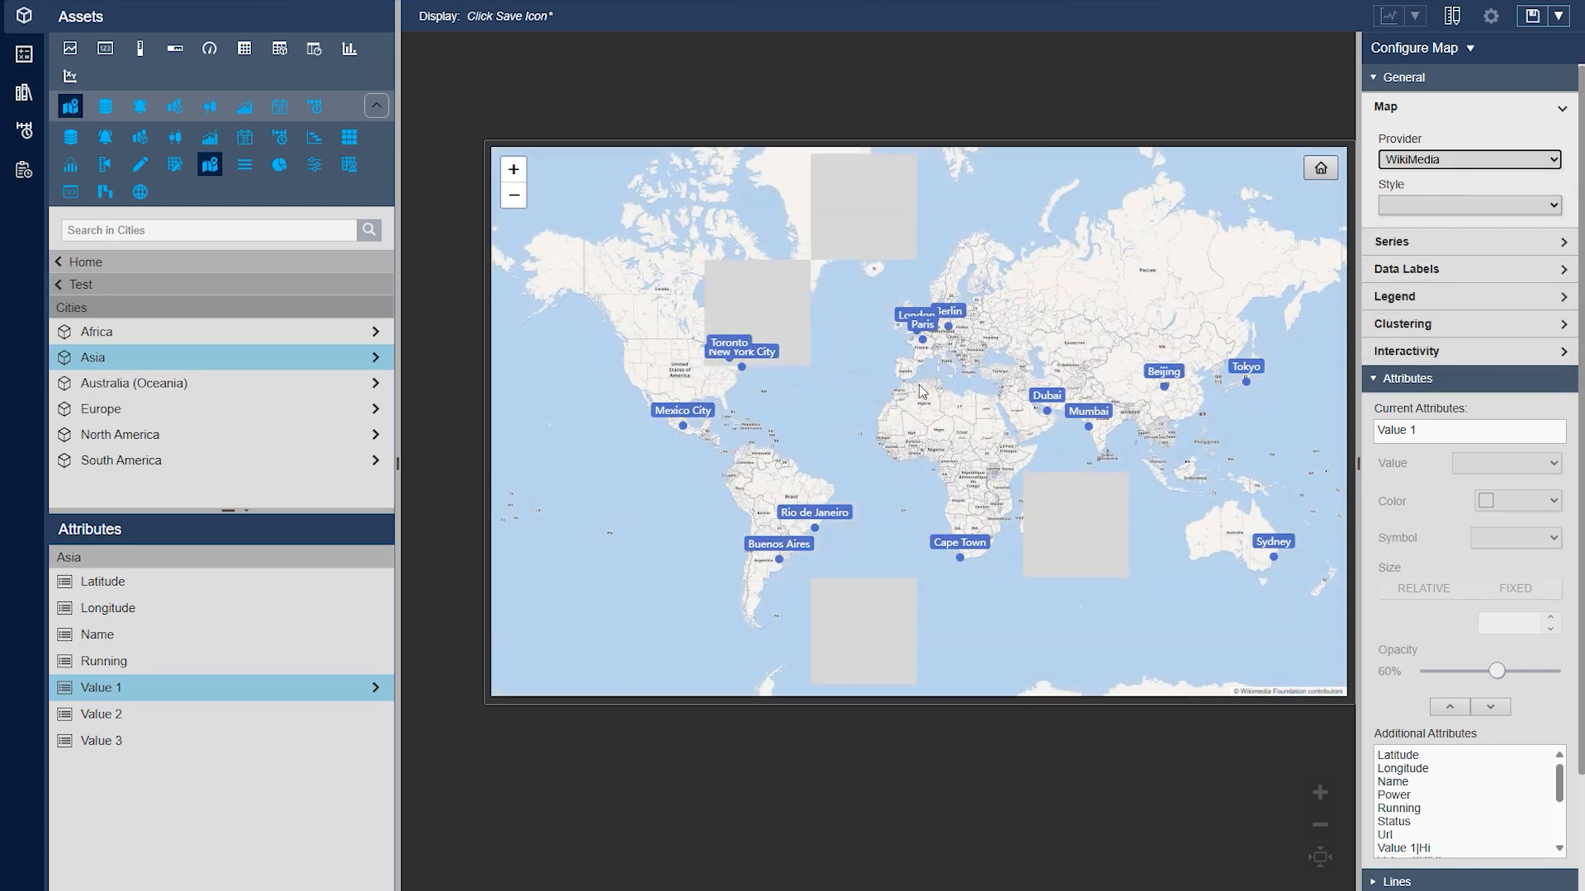
left_click(1451, 162)
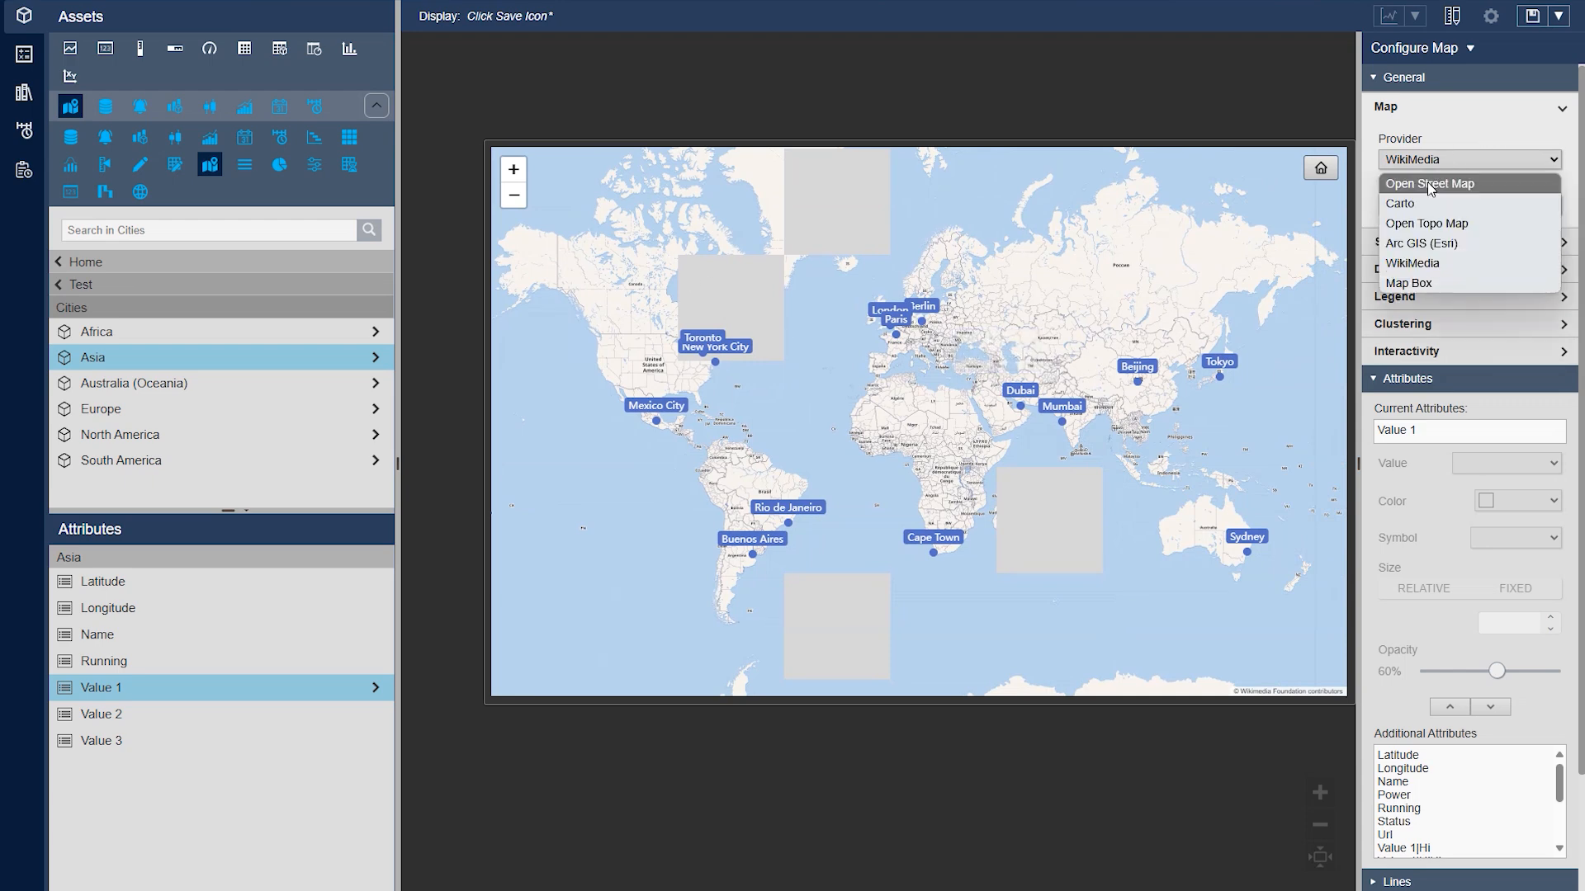
left_click(1428, 182)
left_click(1461, 206)
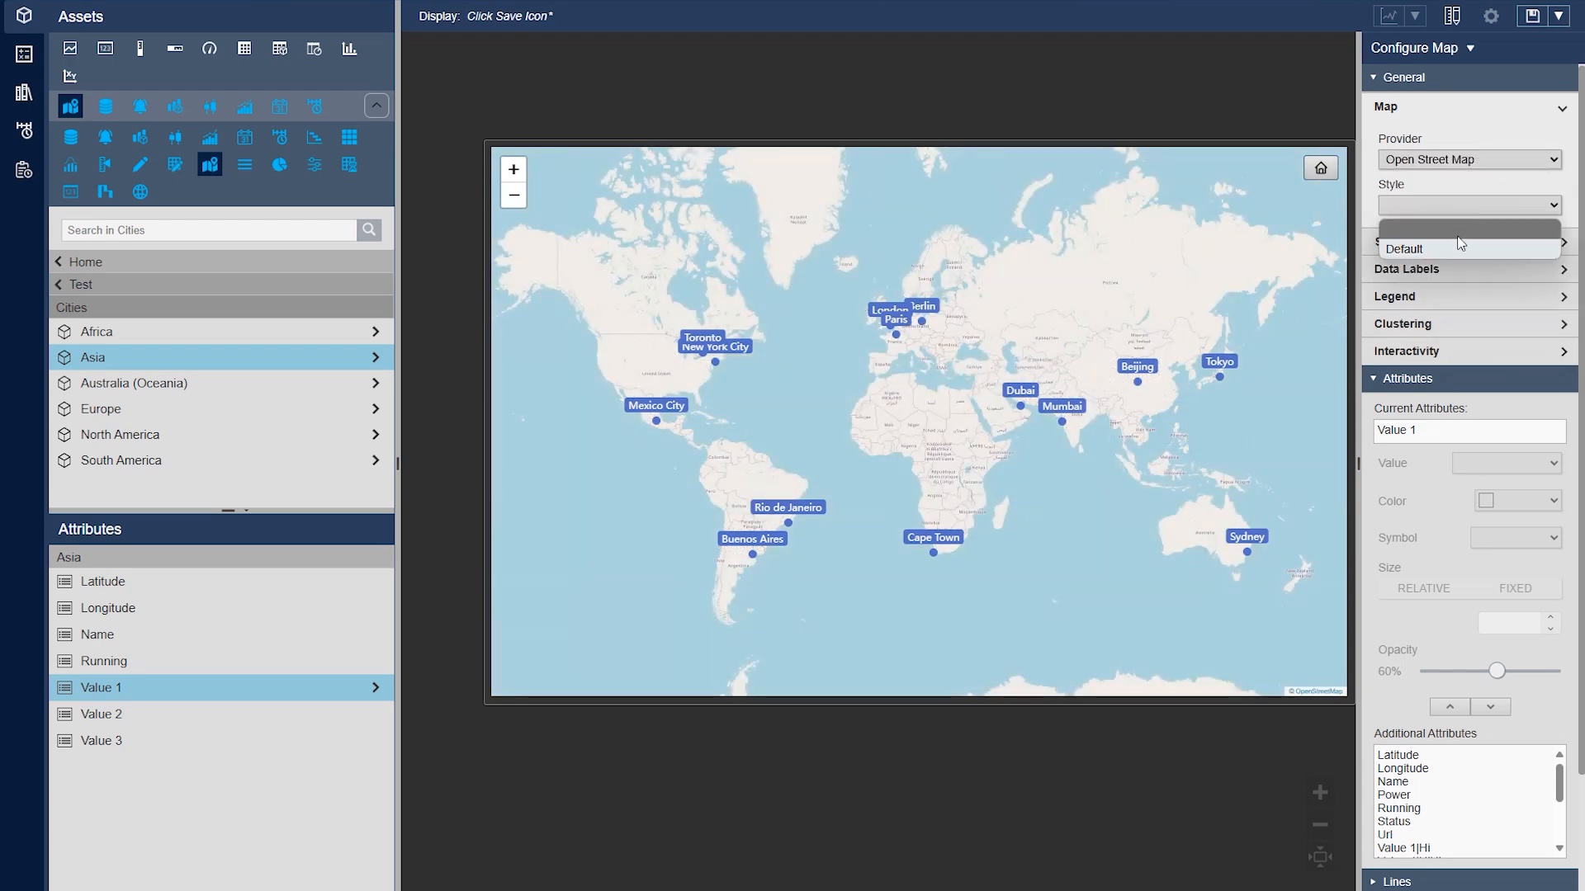
left_click(1461, 239)
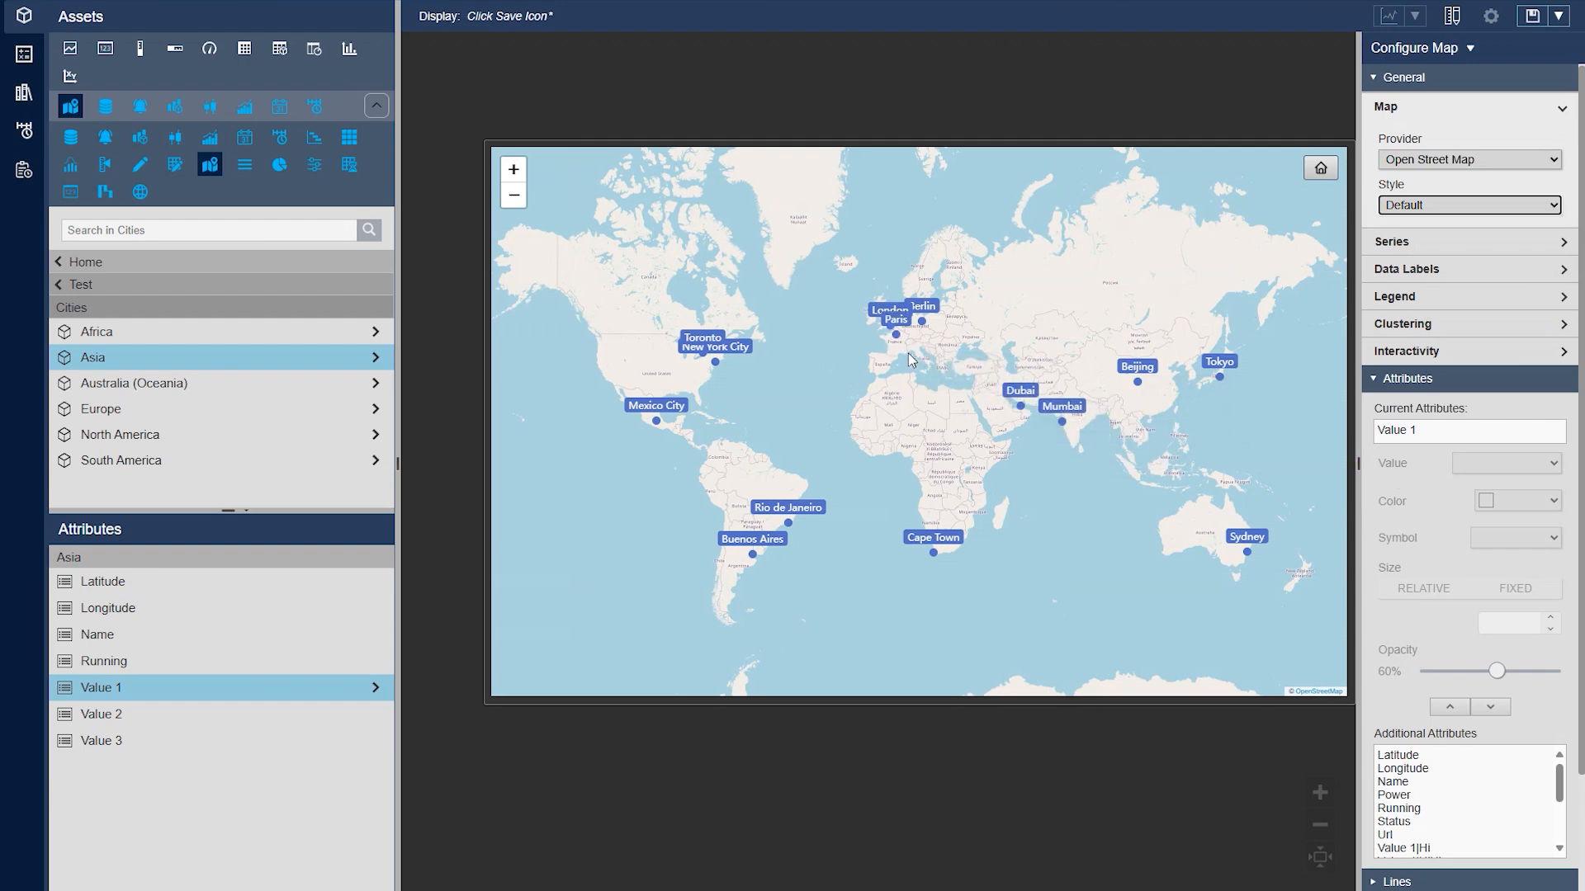
Add Value 2 from the additional attributes to the map's current attributes and check the city tooltips
left_click(1425, 430)
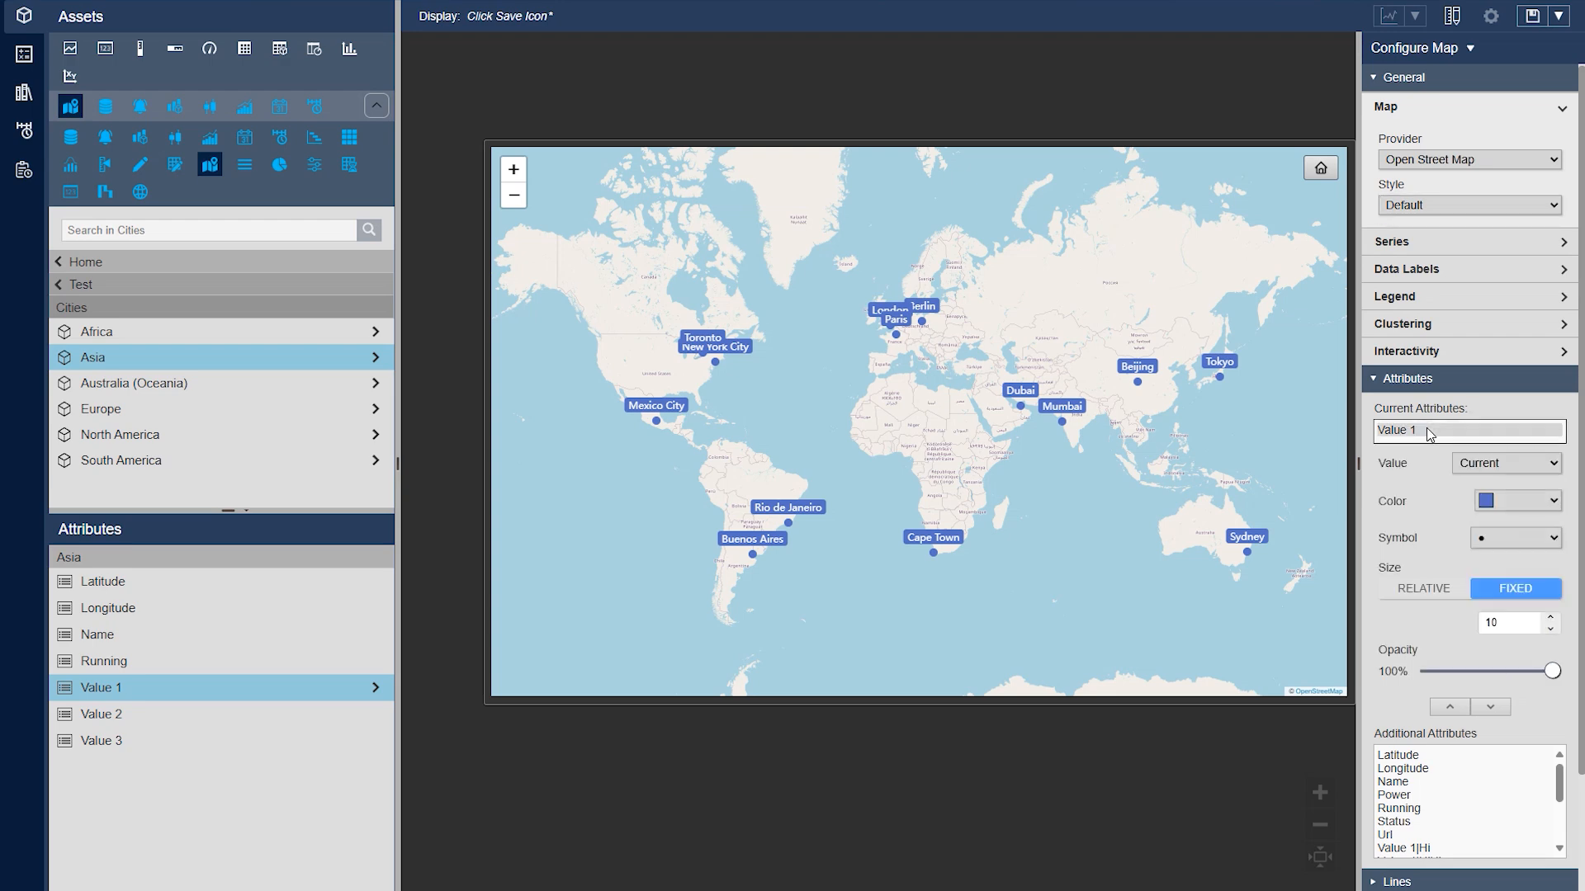
mouse_move(897, 345)
left_click(138, 726)
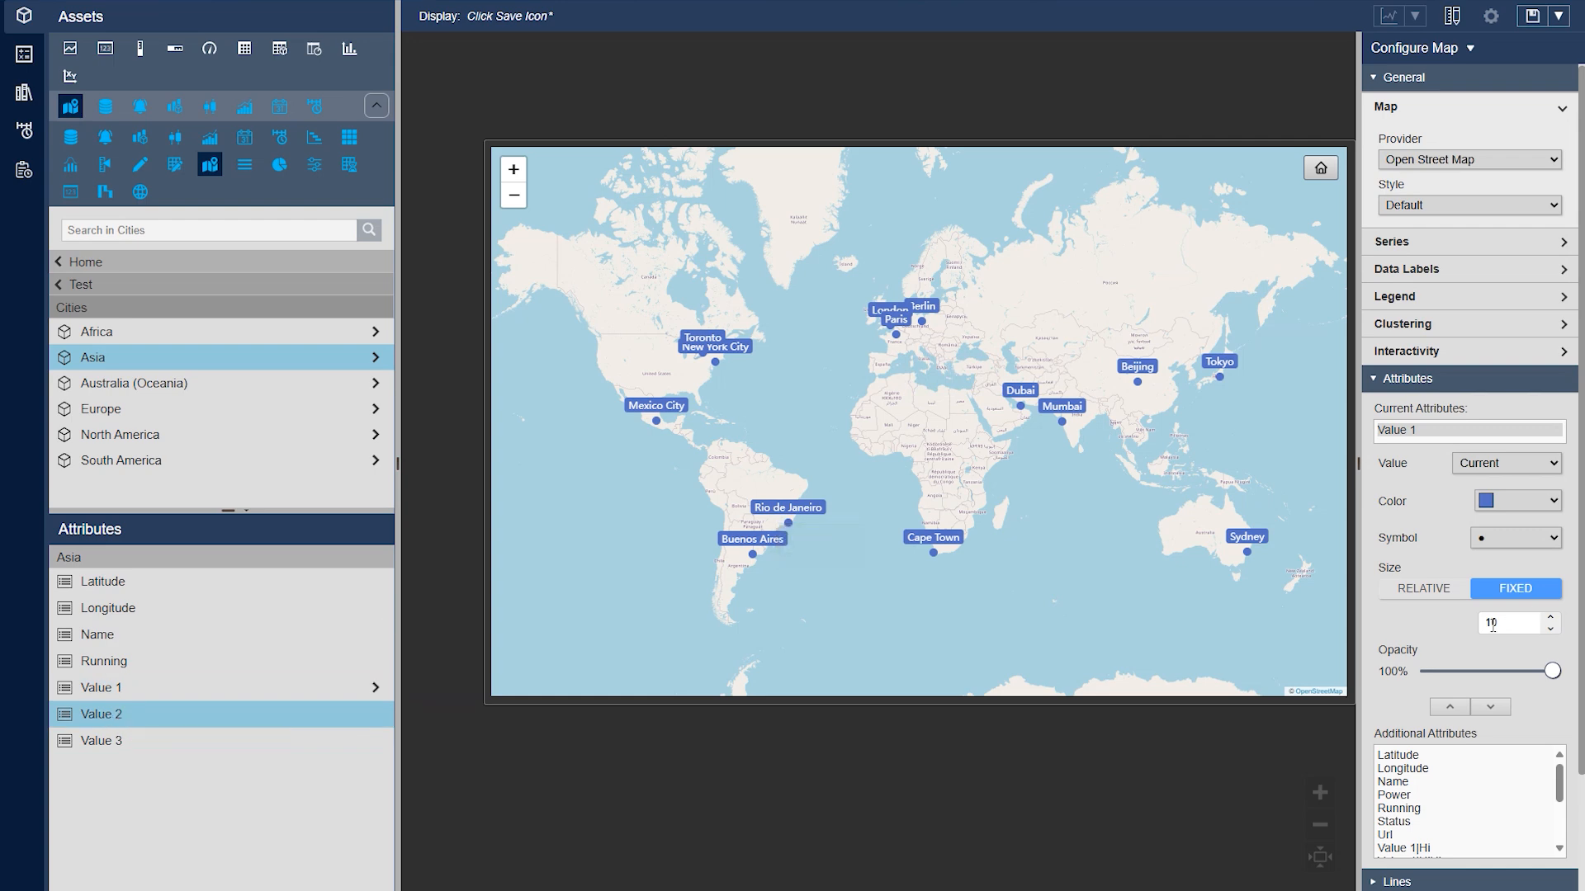
scroll(1446, 809, "up", 3)
scroll(1452, 811, "down", 3)
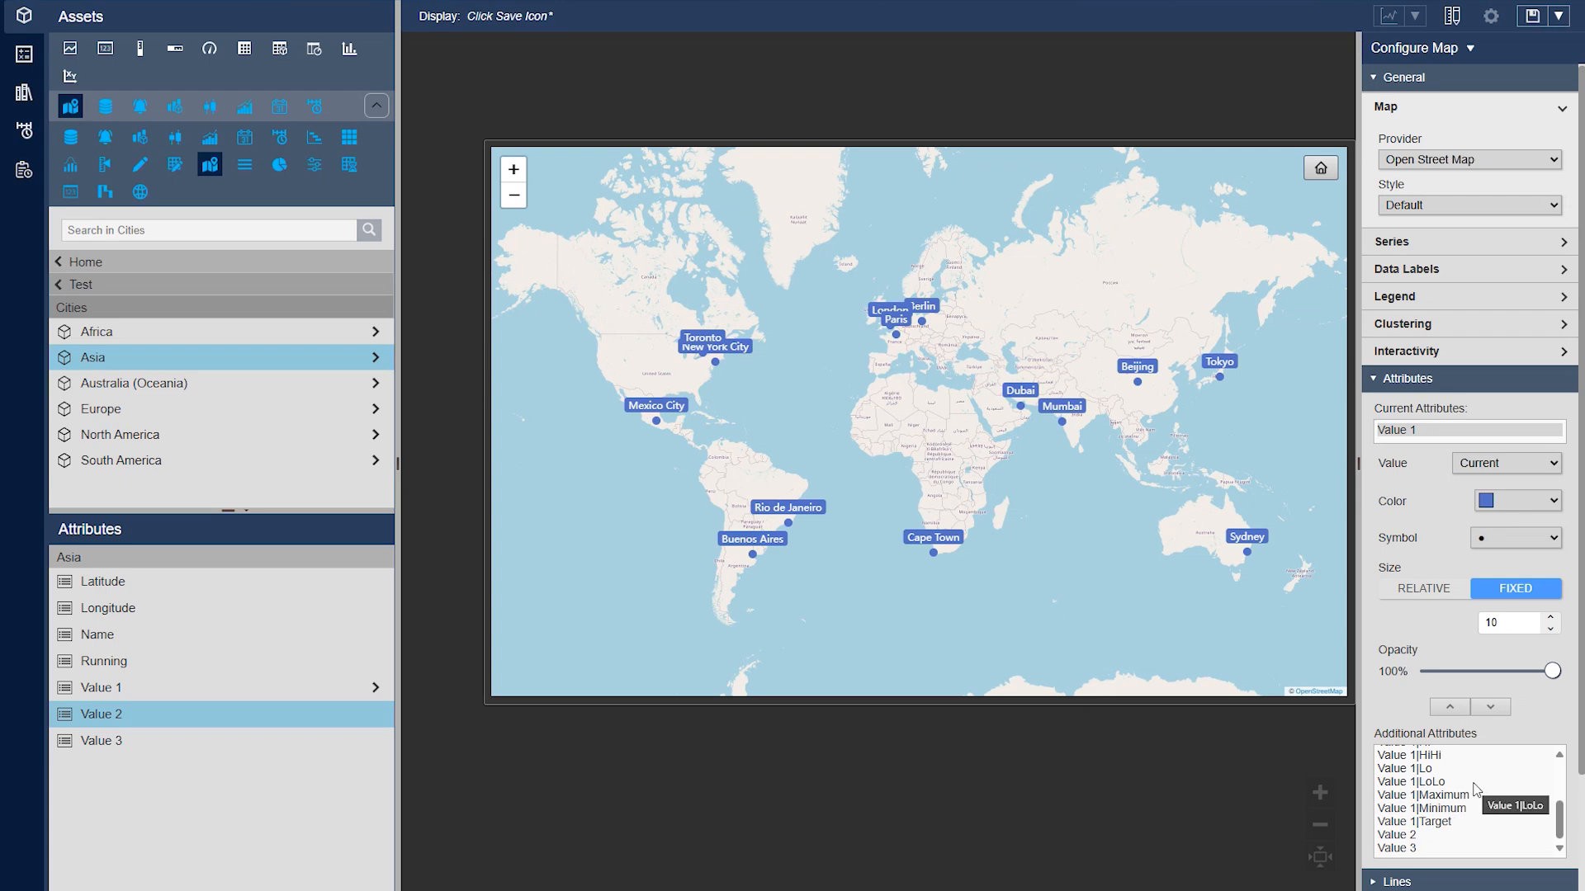
left_click(1434, 839)
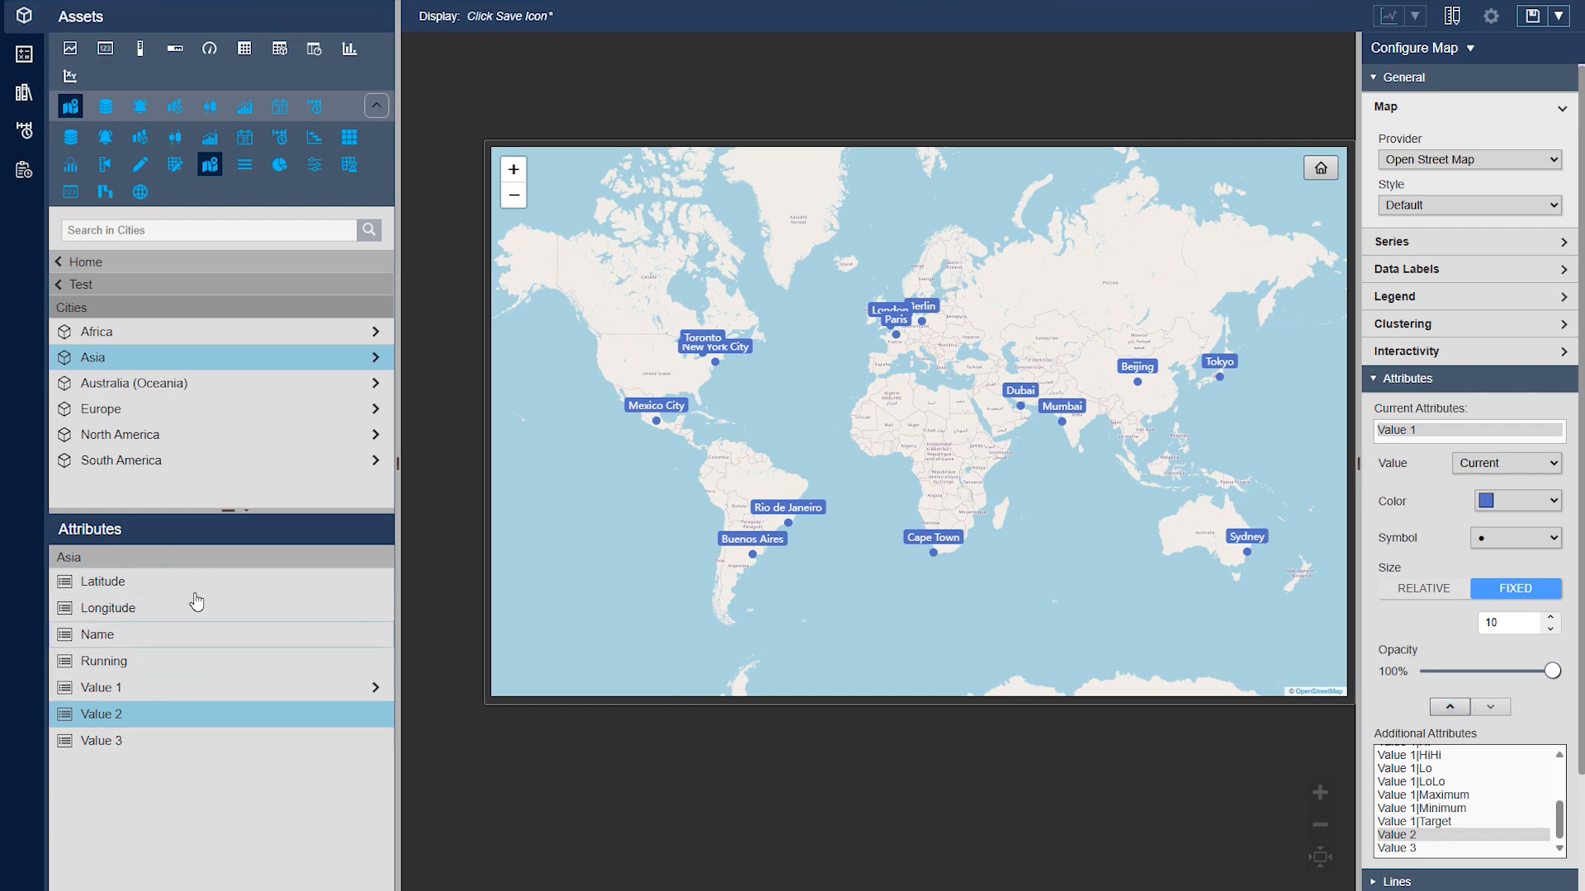
left_click(1449, 707)
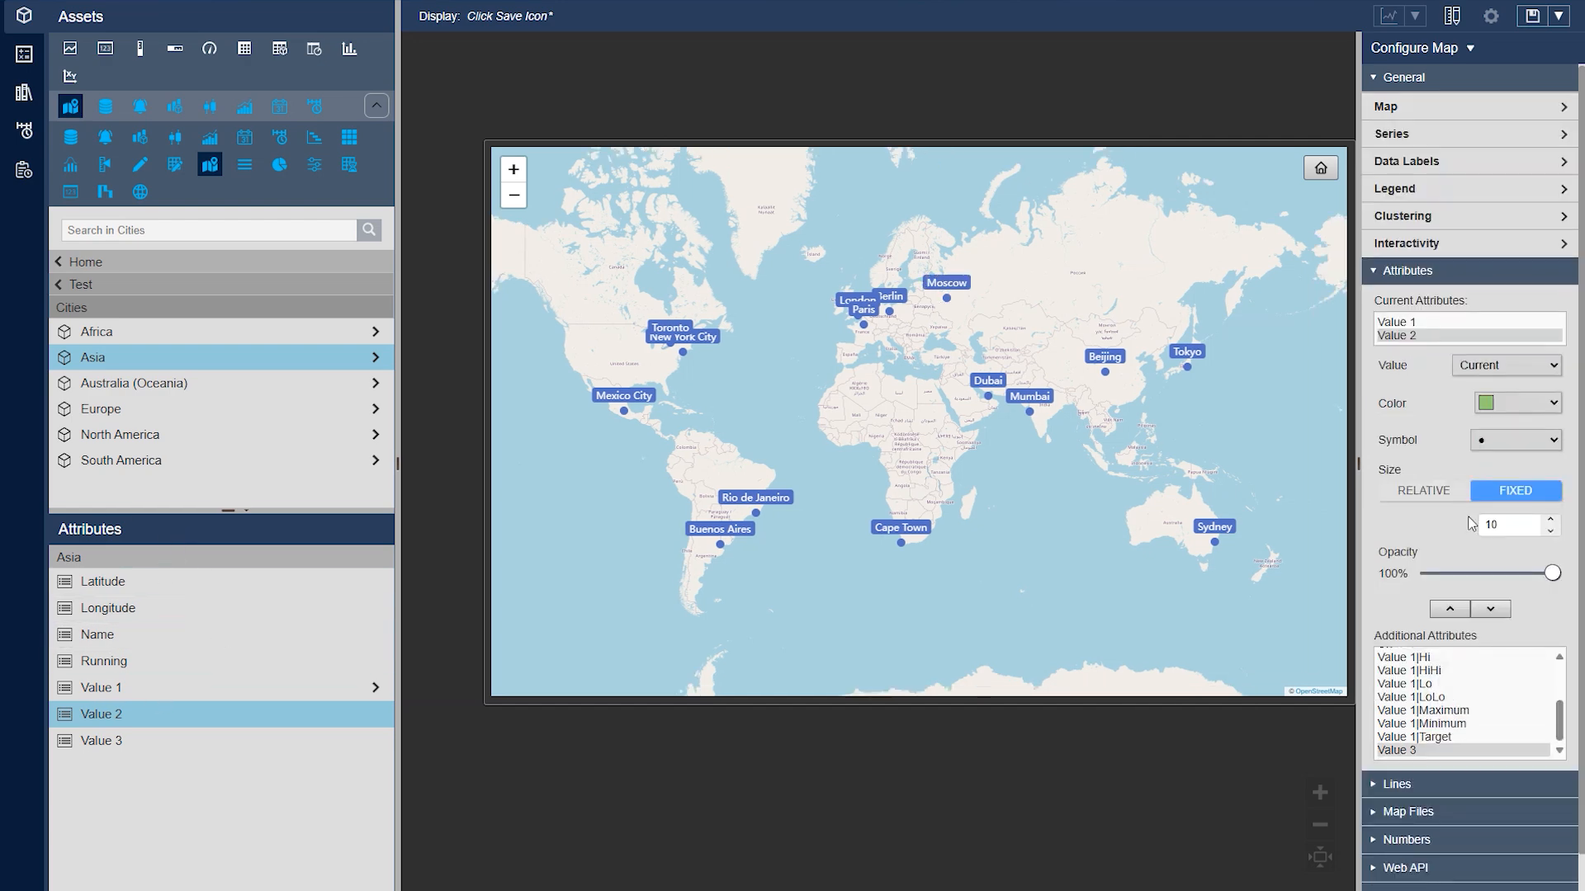
mouse_move(1010, 392)
mouse_move(864, 331)
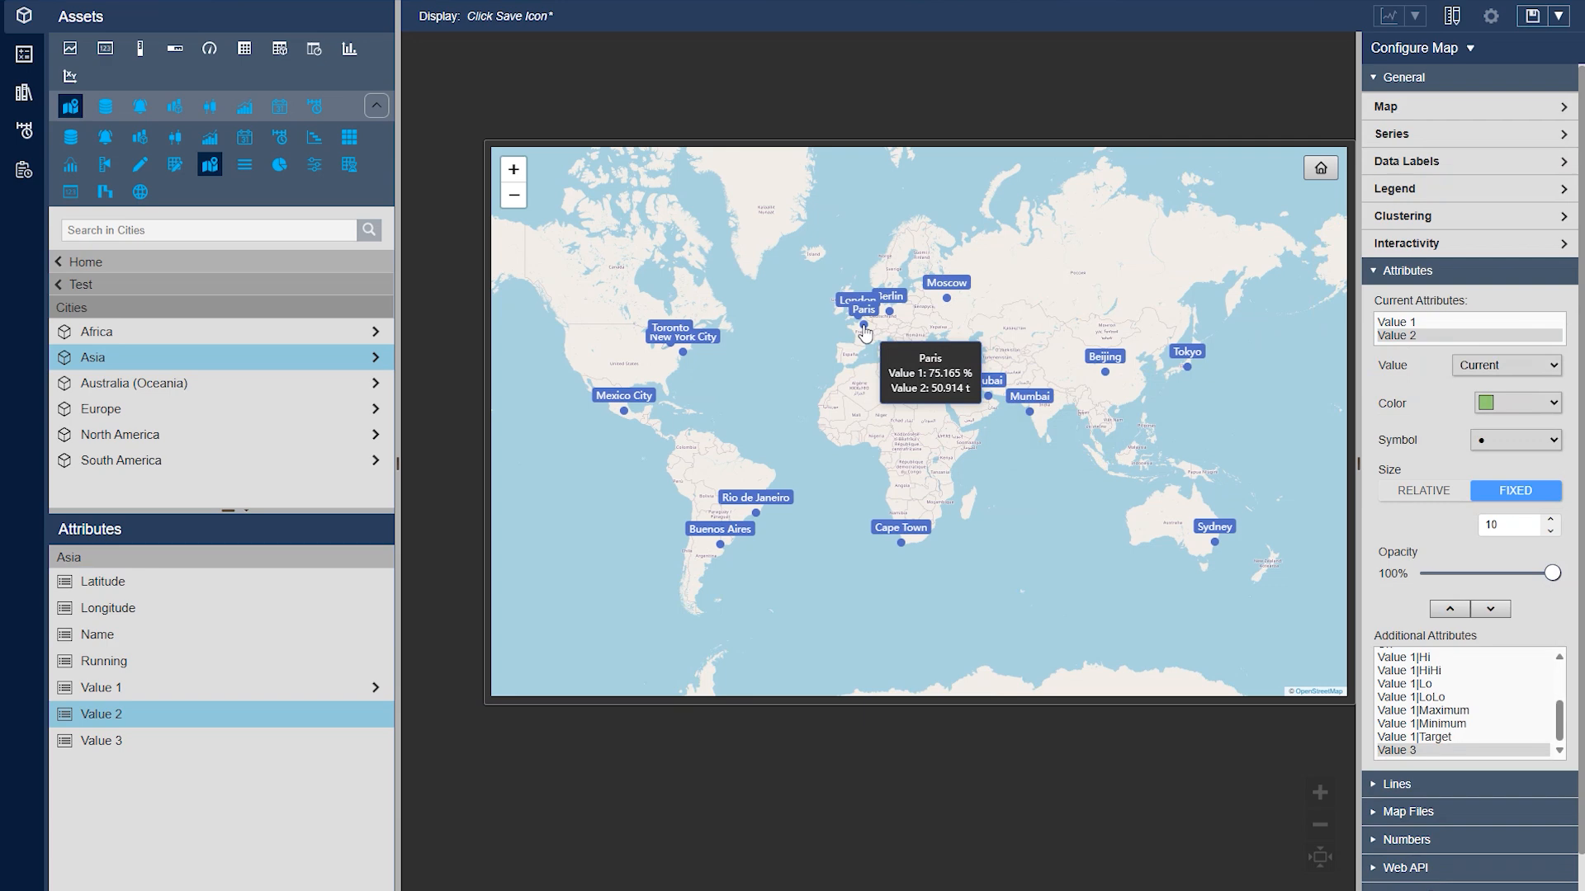
Expand the Series settings and examine the tooltips of city markers such as Paris and Cape Town
left_click(1477, 138)
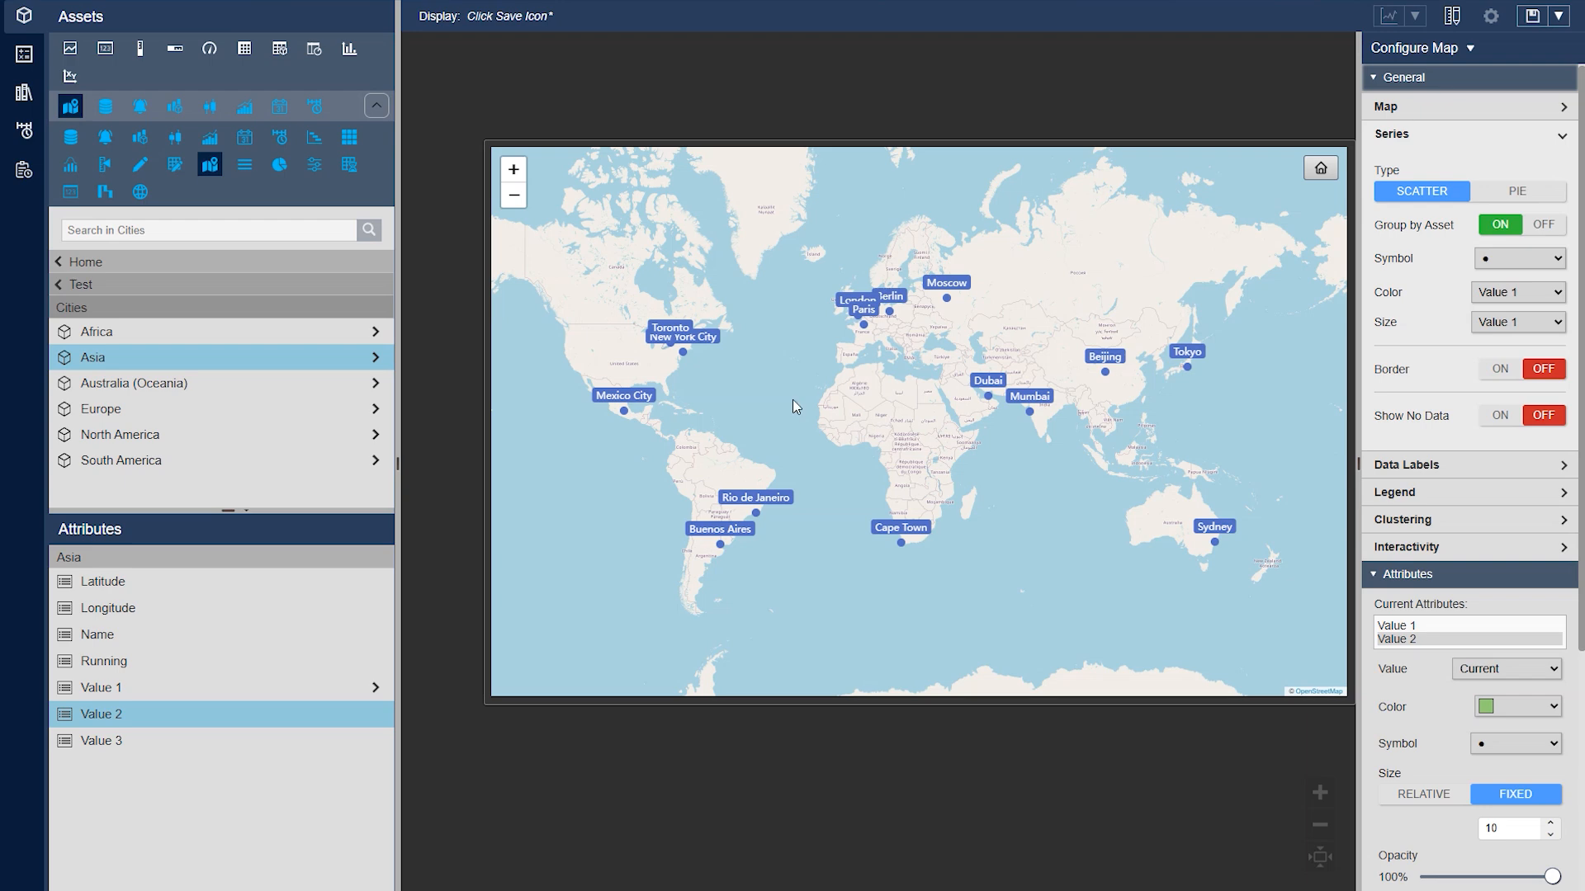
mouse_move(682, 351)
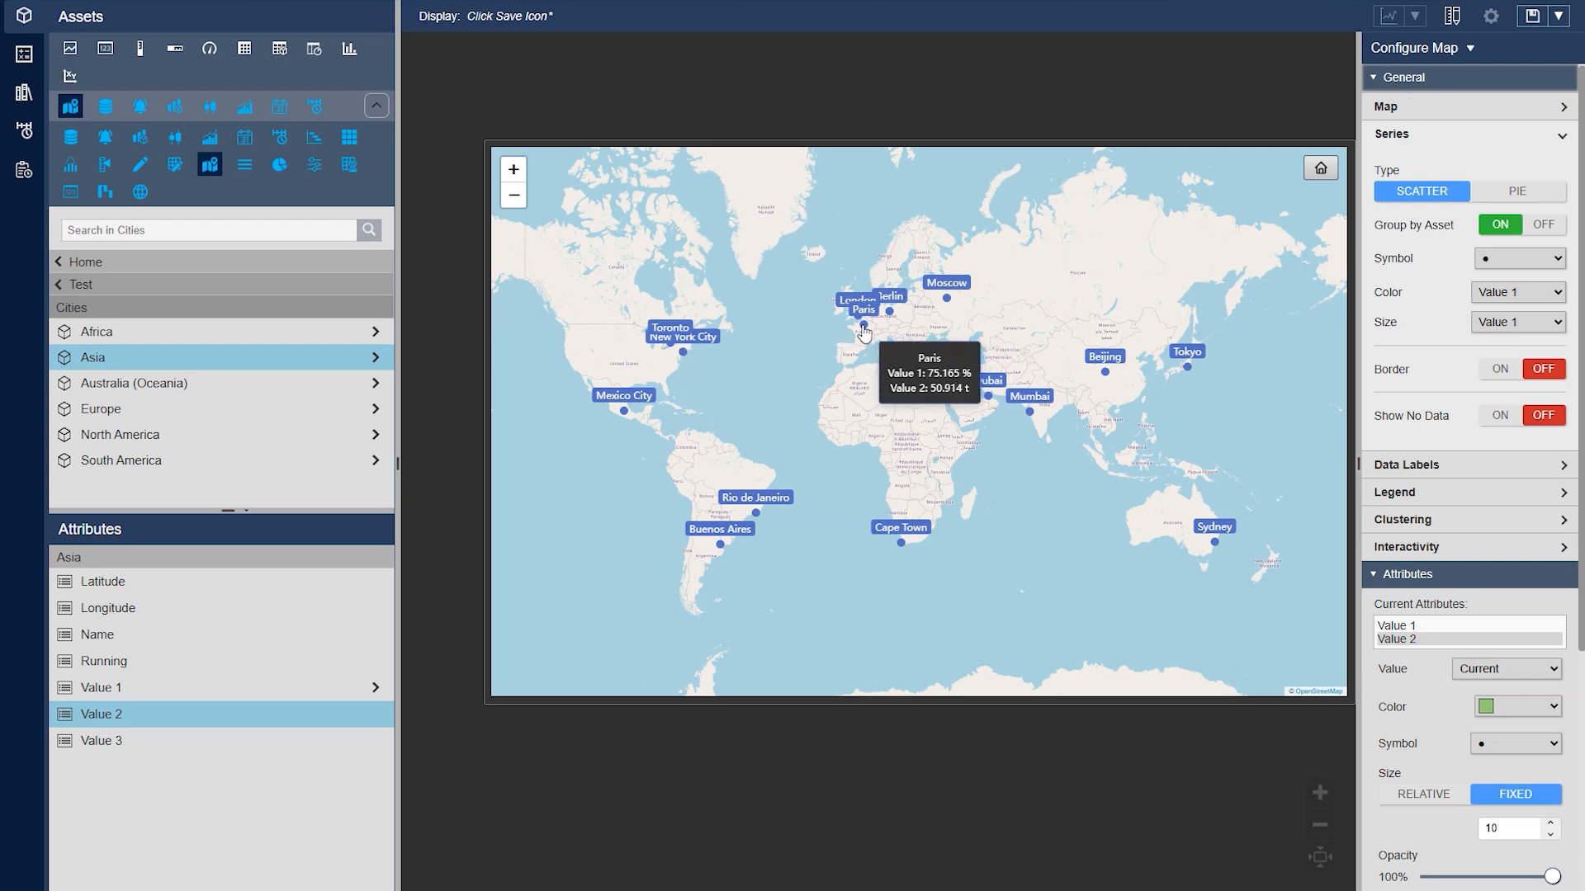
mouse_move(902, 545)
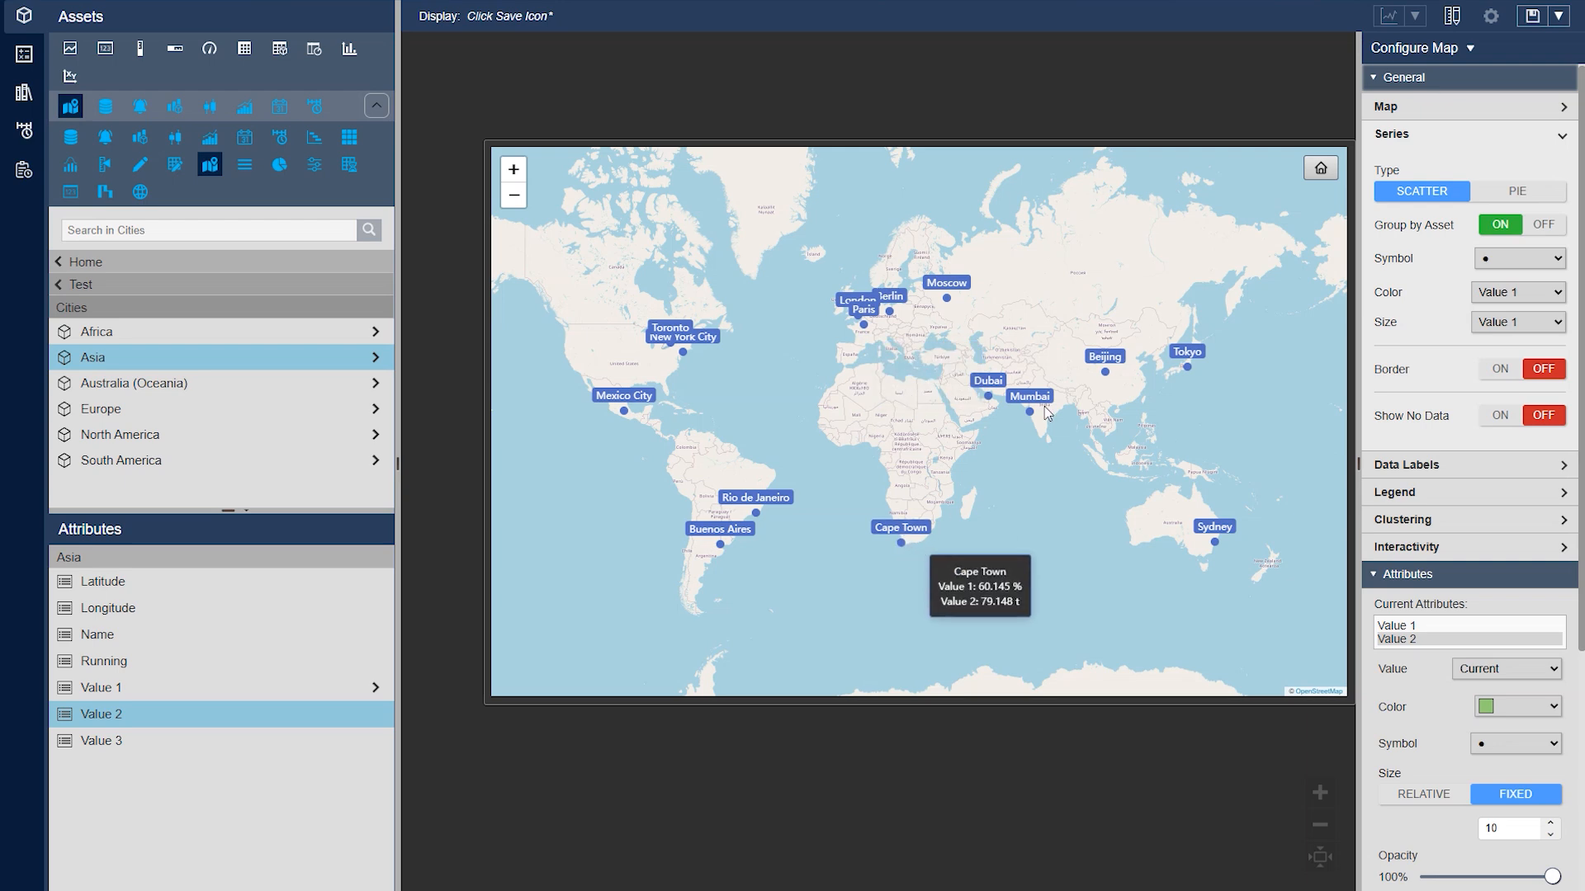
Try the Pie series type for the city markers and return to Scatter
left_click(1504, 192)
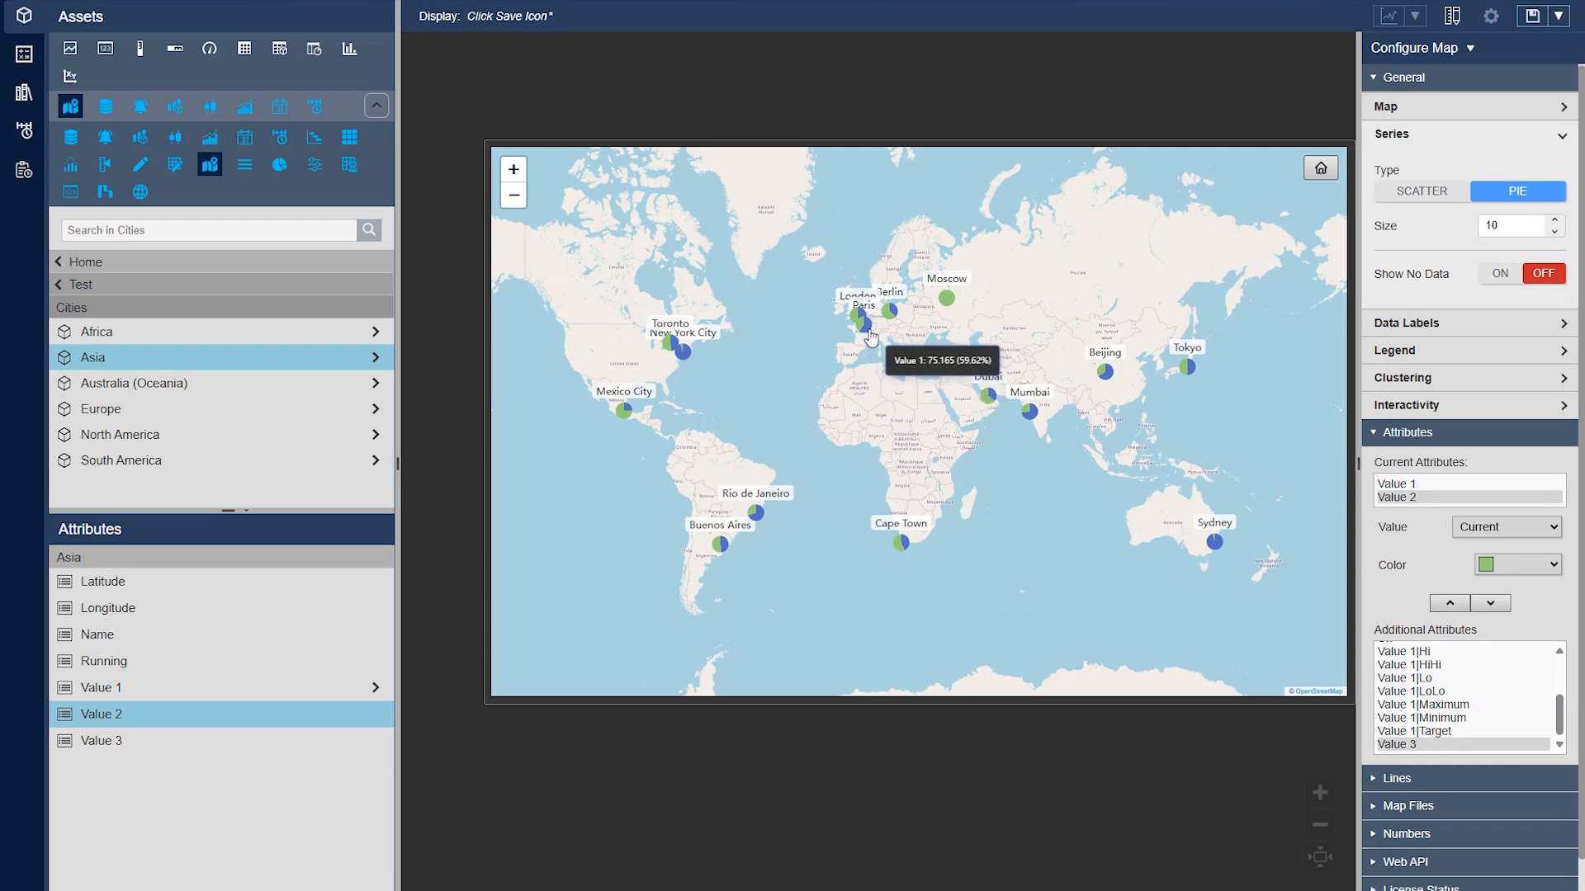
left_click(1429, 195)
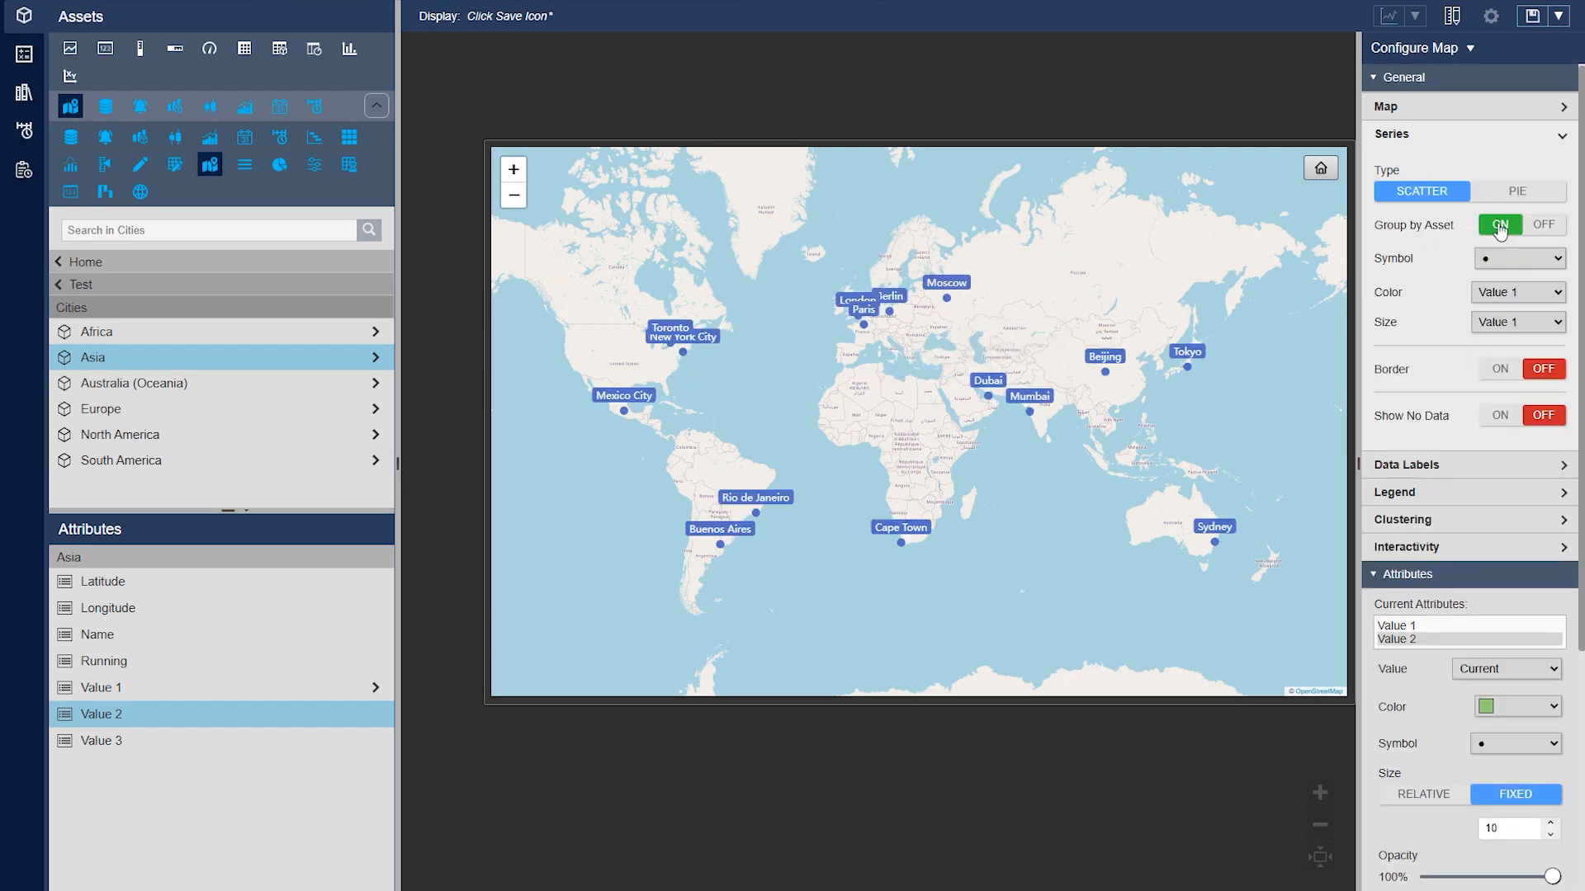
mouse_move(947, 306)
Try the scatter series with Group by Asset off and Stack on, and turn Group by Asset back on
left_click(1517, 228)
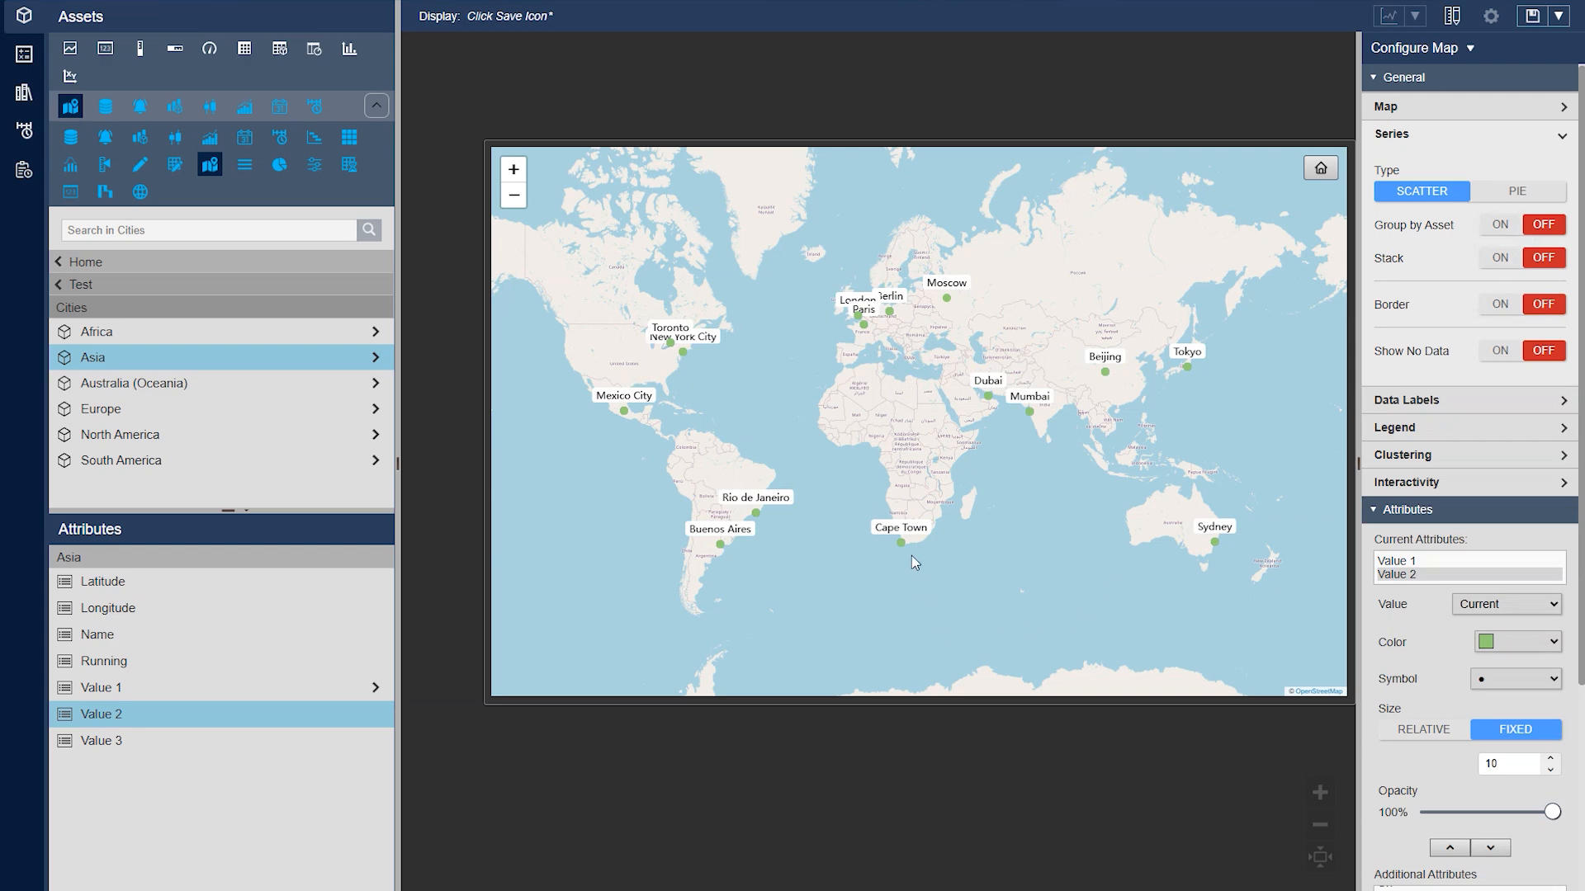
mouse_move(758, 519)
left_click(1497, 261)
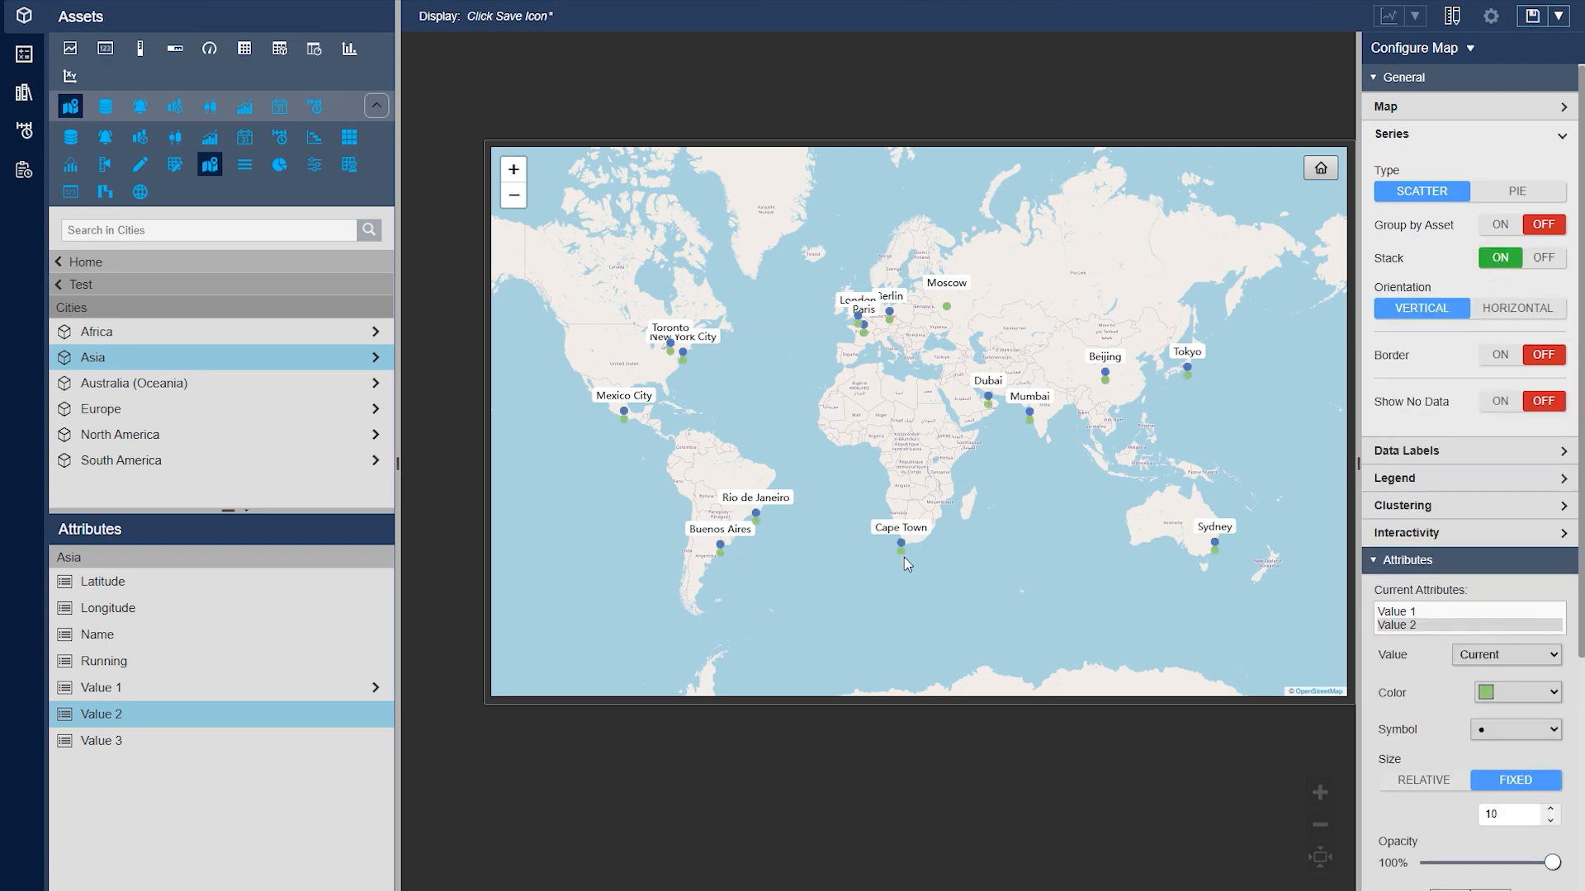
mouse_move(905, 555)
left_click(1499, 225)
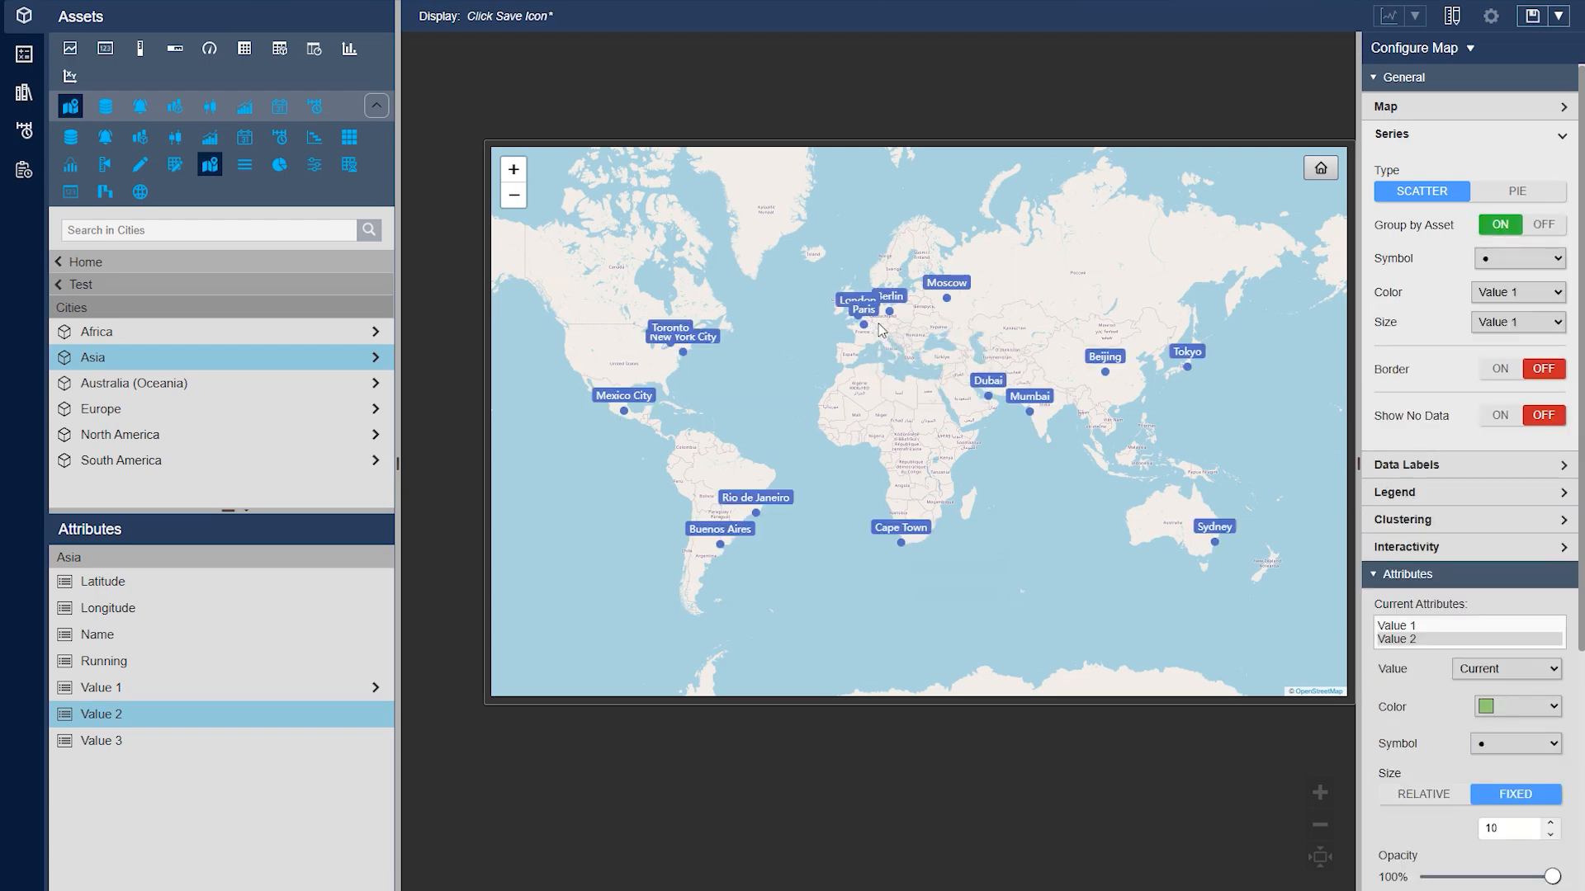
Look through the available marker symbols for the grouped series, keeping the circle
left_click(1555, 258)
left_click(1498, 295)
left_click(1498, 258)
left_click(1498, 280)
left_click(1510, 258)
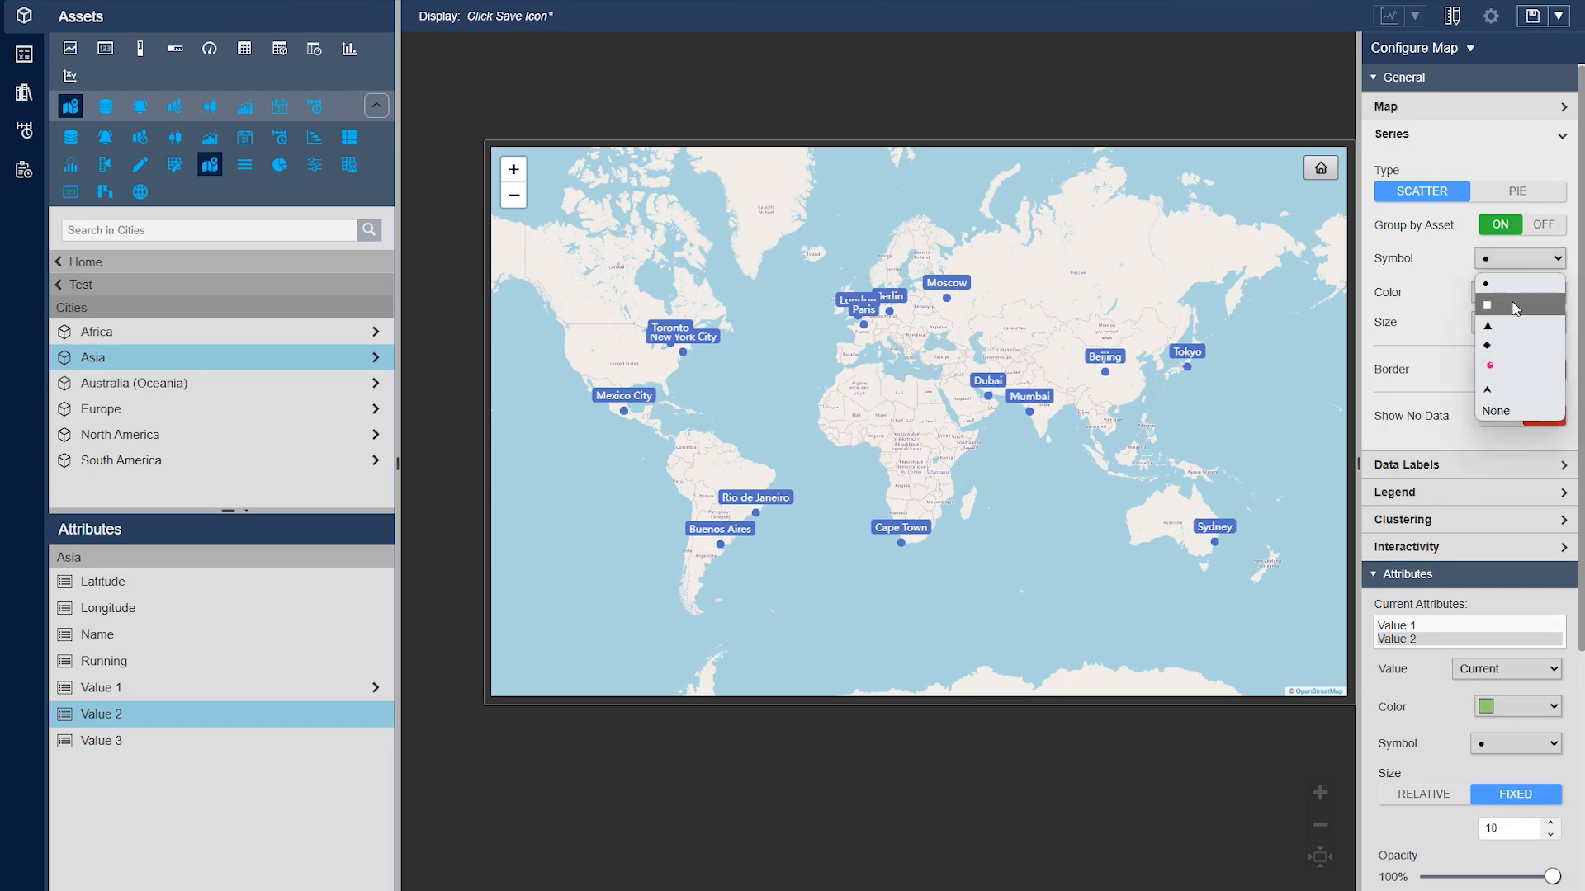
left_click(1472, 282)
scroll(1427, 288, "down", 1)
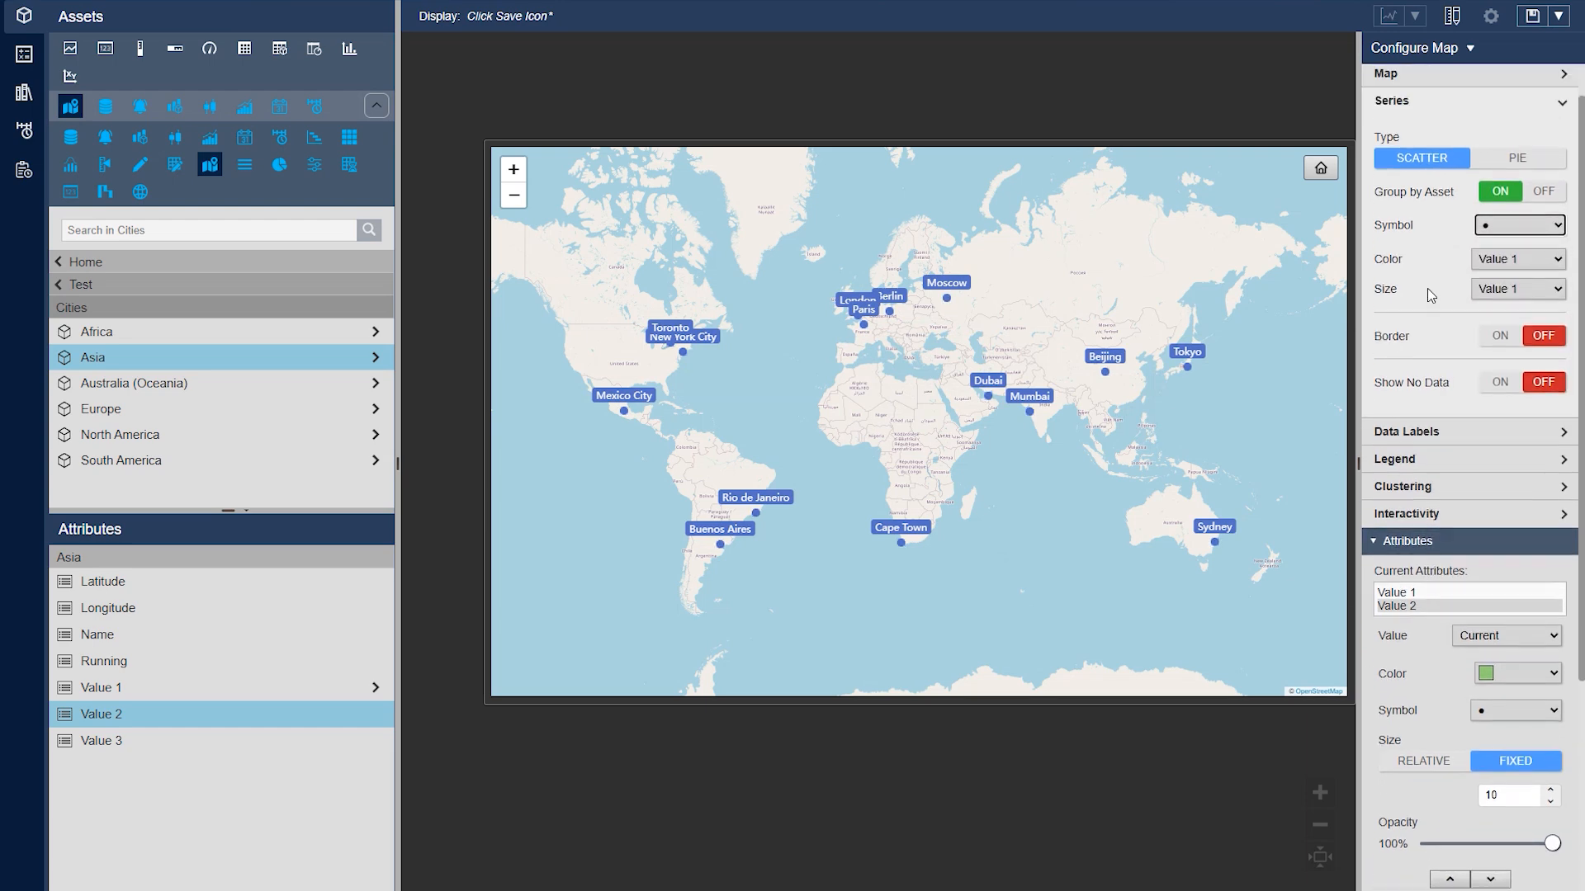
scroll(1428, 289, "up", 1)
Examine which attributes can drive the series color, and the colors assigned to Value 1 and Value 2
left_click(1527, 293)
left_click(1498, 317)
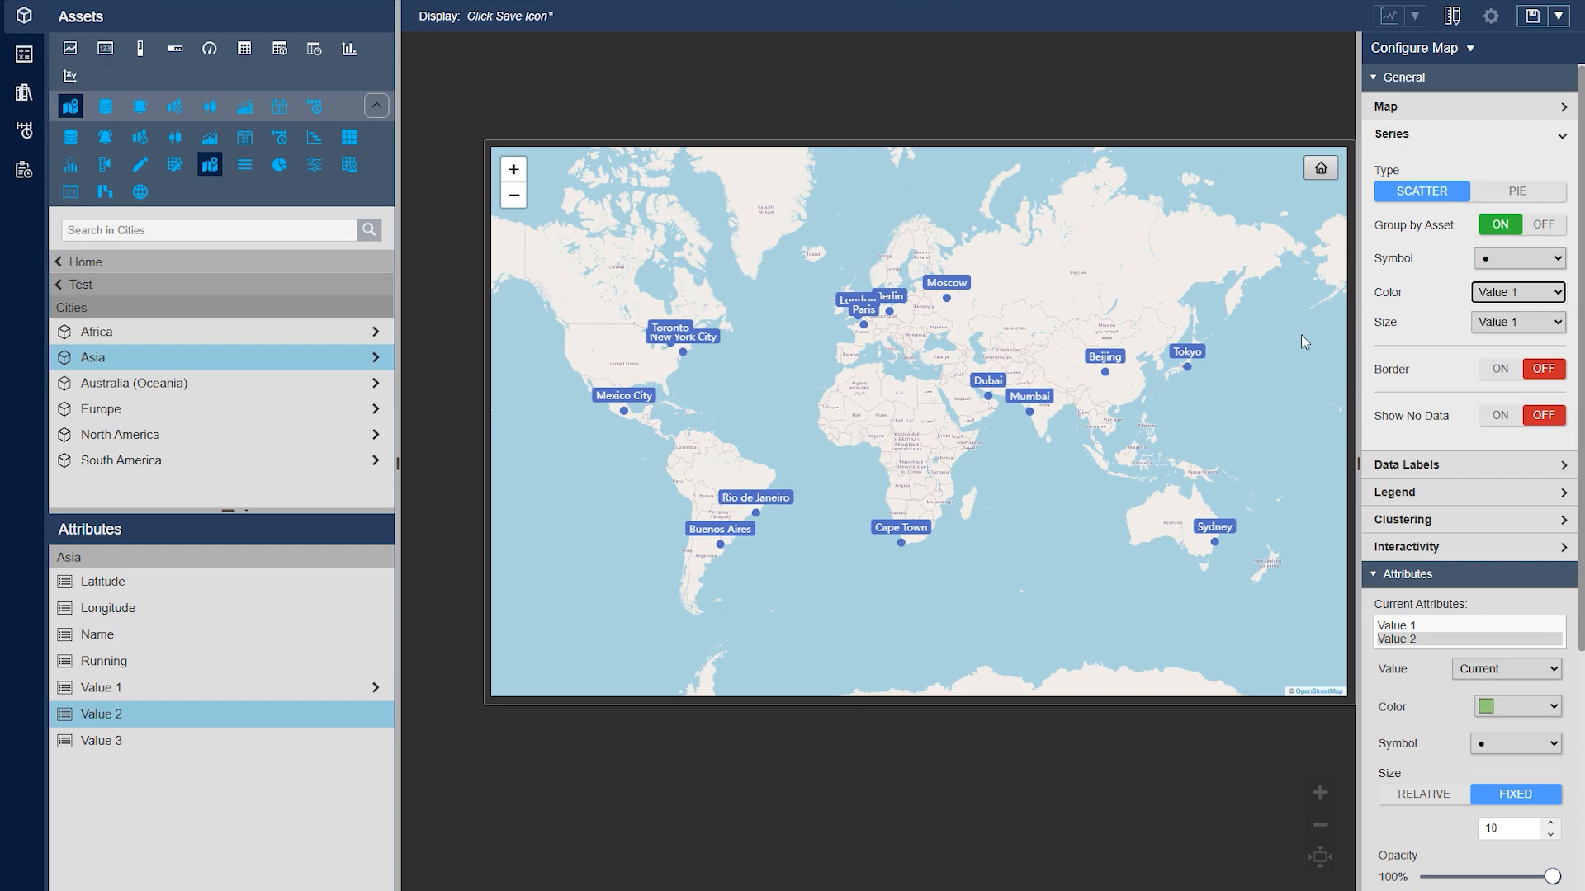
left_click(1510, 295)
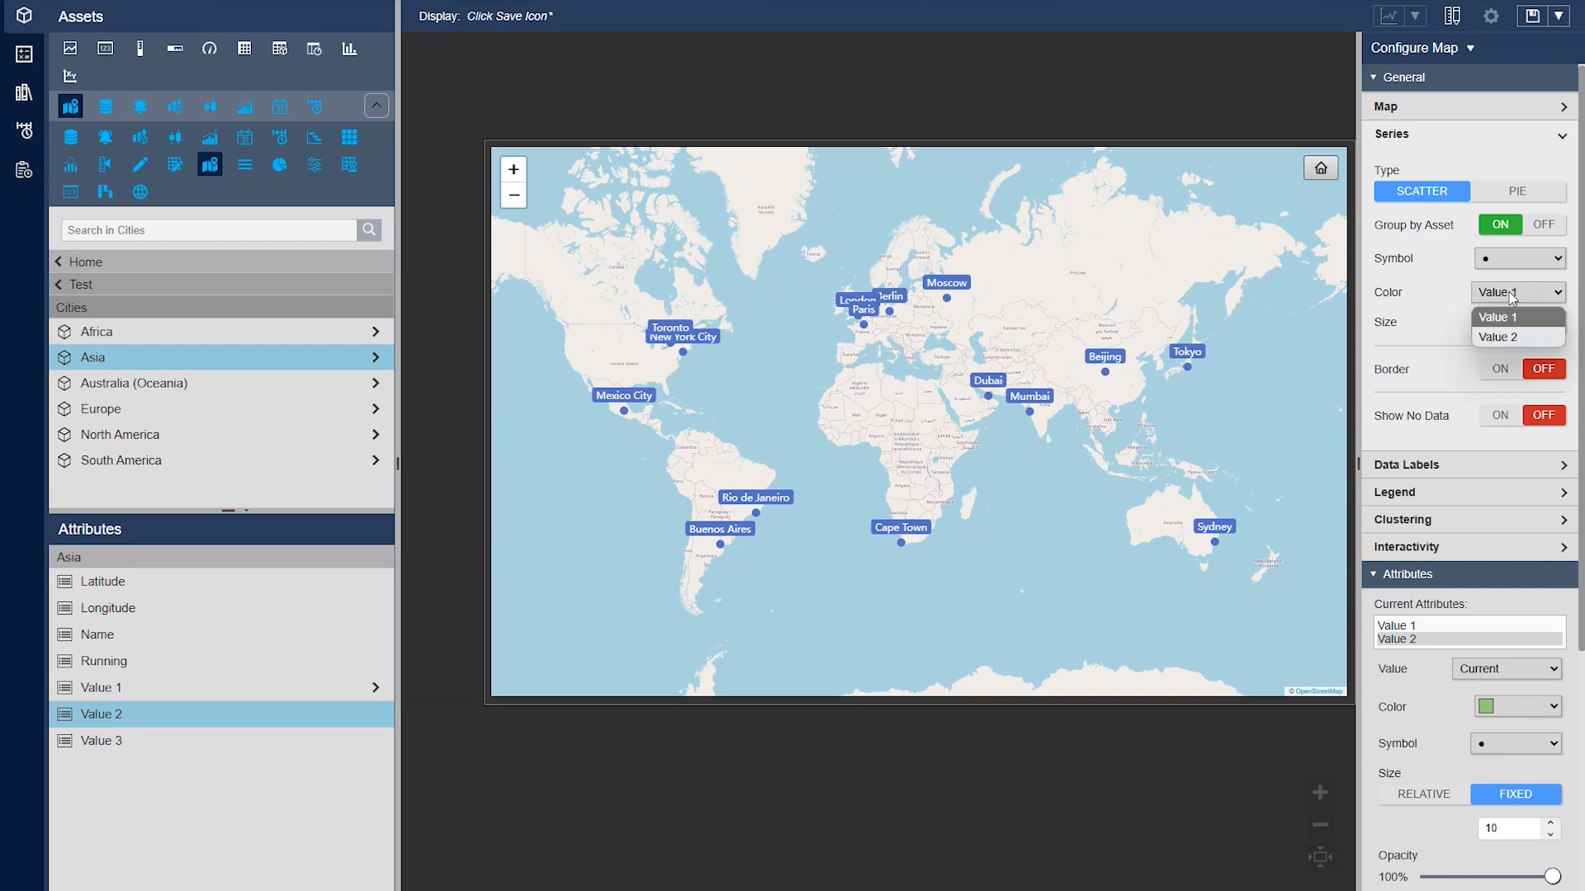
left_click(1498, 317)
left_click(1411, 628)
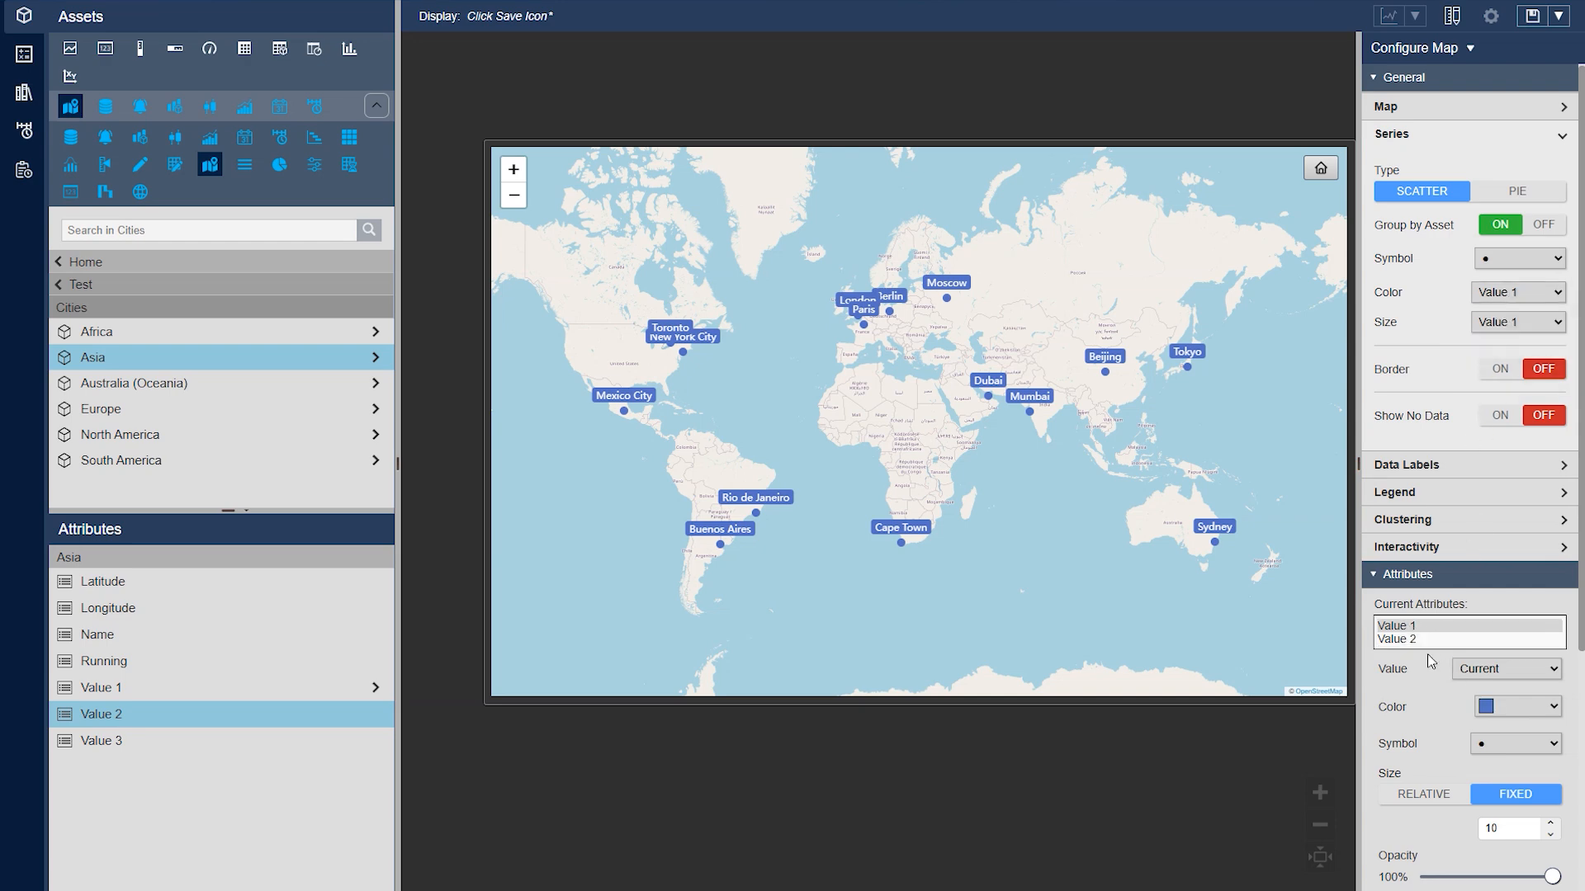
left_click(1405, 640)
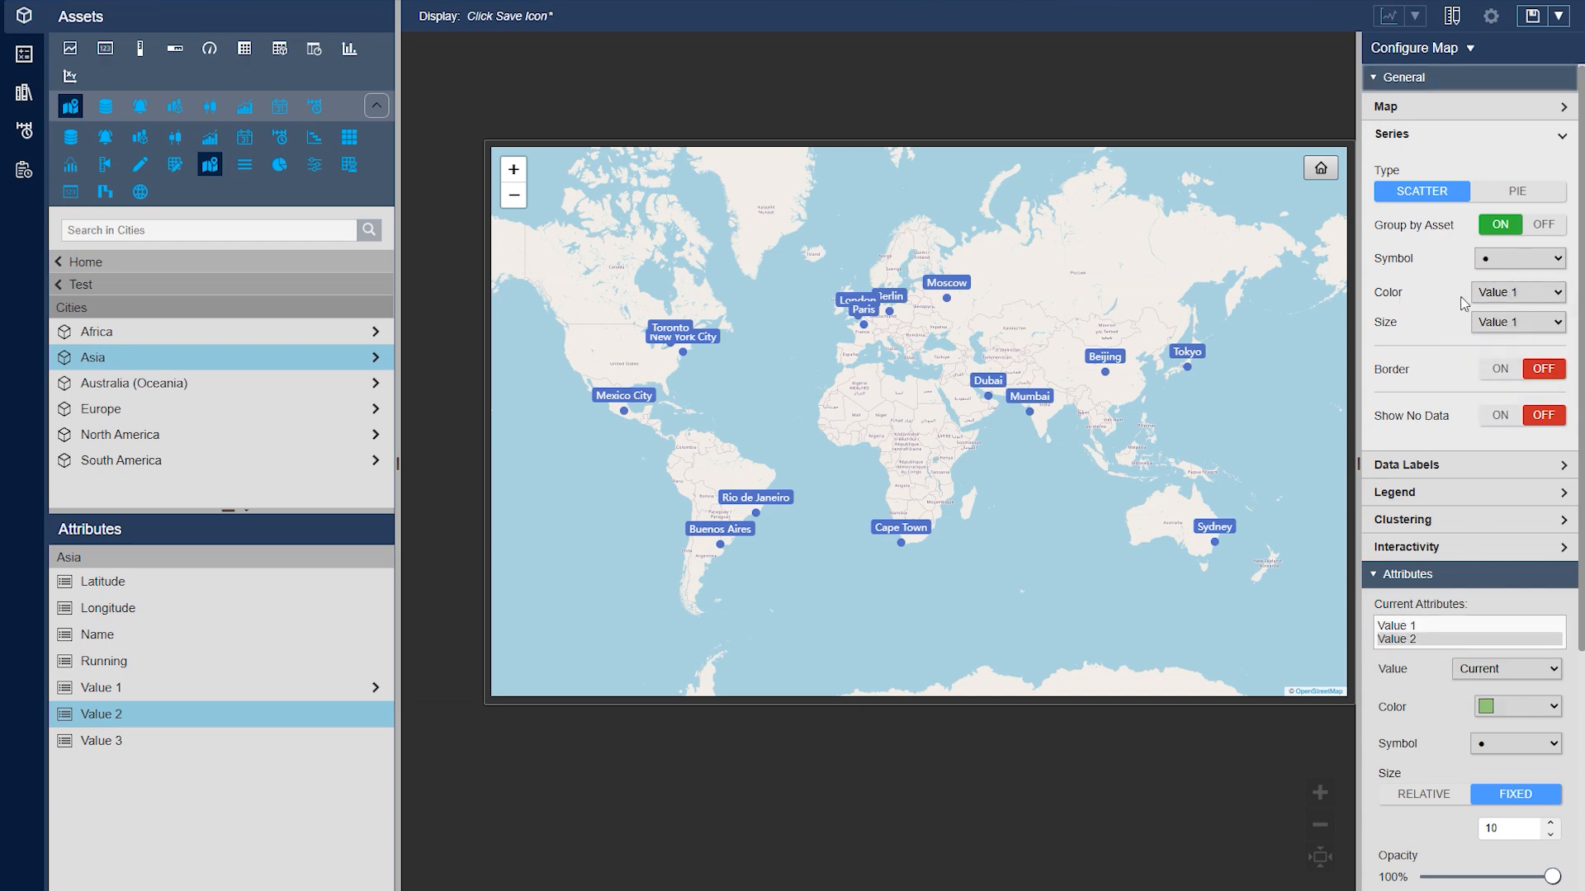
Try Value 2 as the series color attribute and return it to Value 1
left_click(1504, 293)
left_click(1505, 334)
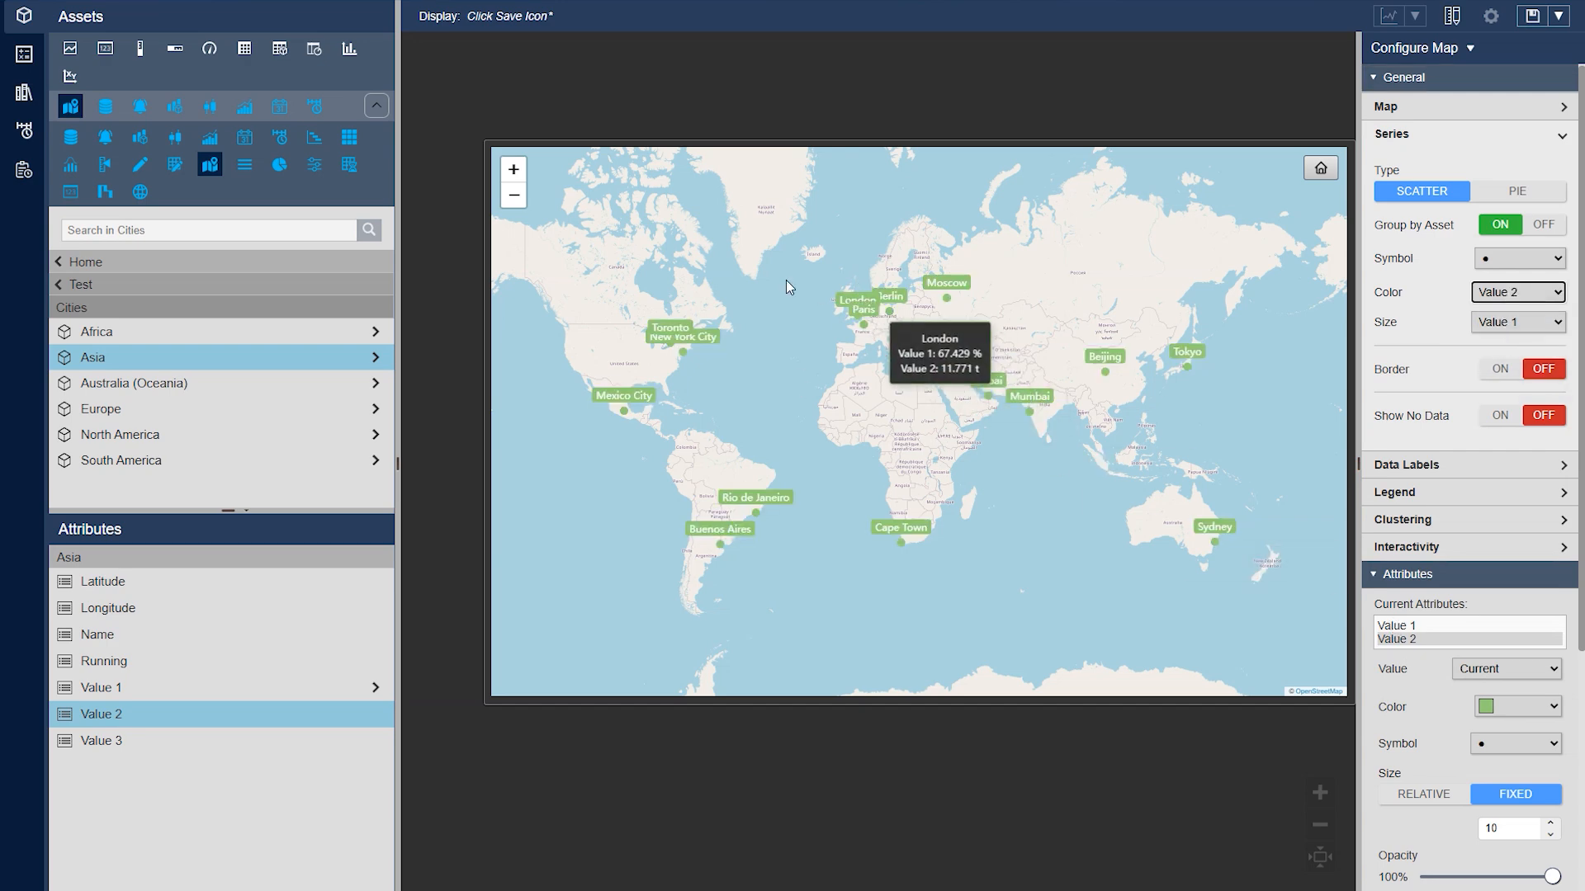
left_click(1502, 299)
left_click(1513, 321)
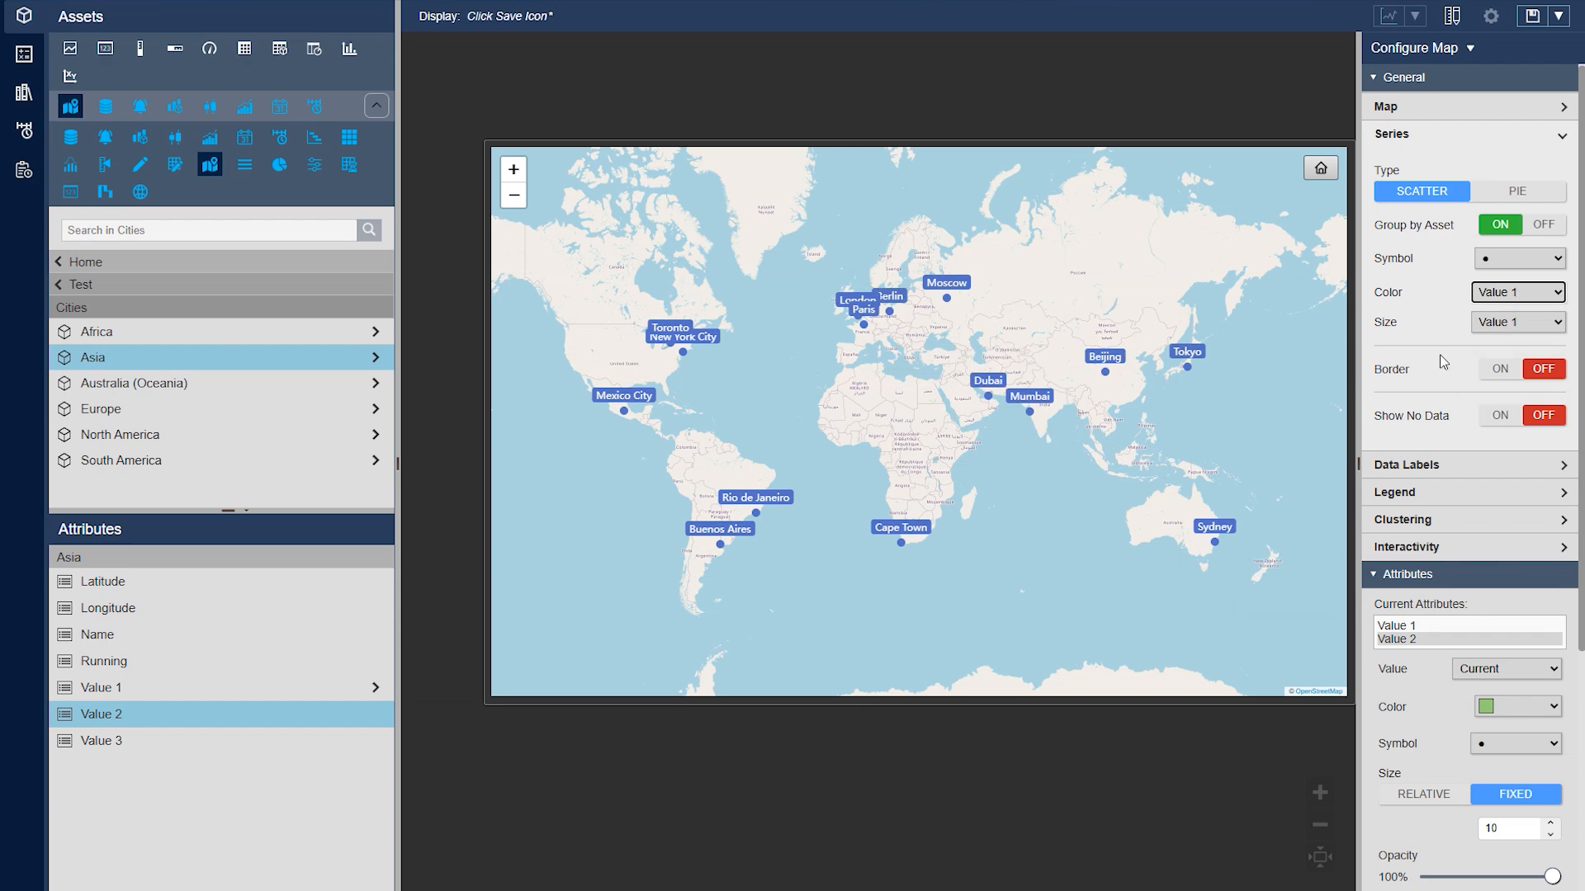
Enable multi-state behavior for Value 1 and color the lowest state, between LoLo and Minimum, red
right_click(917, 412)
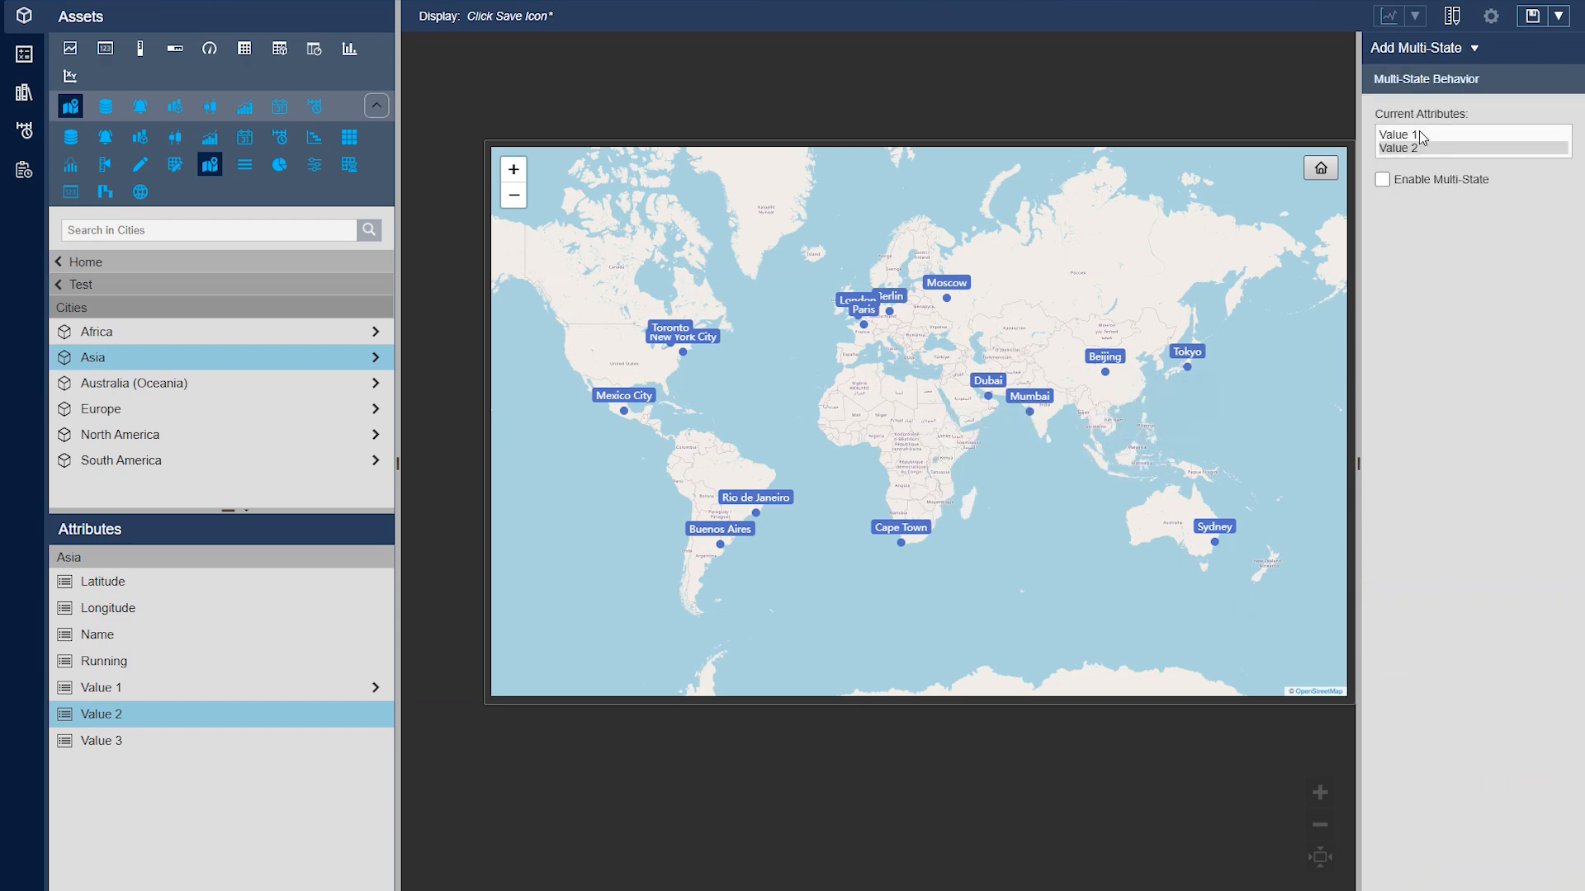
left_click(1414, 180)
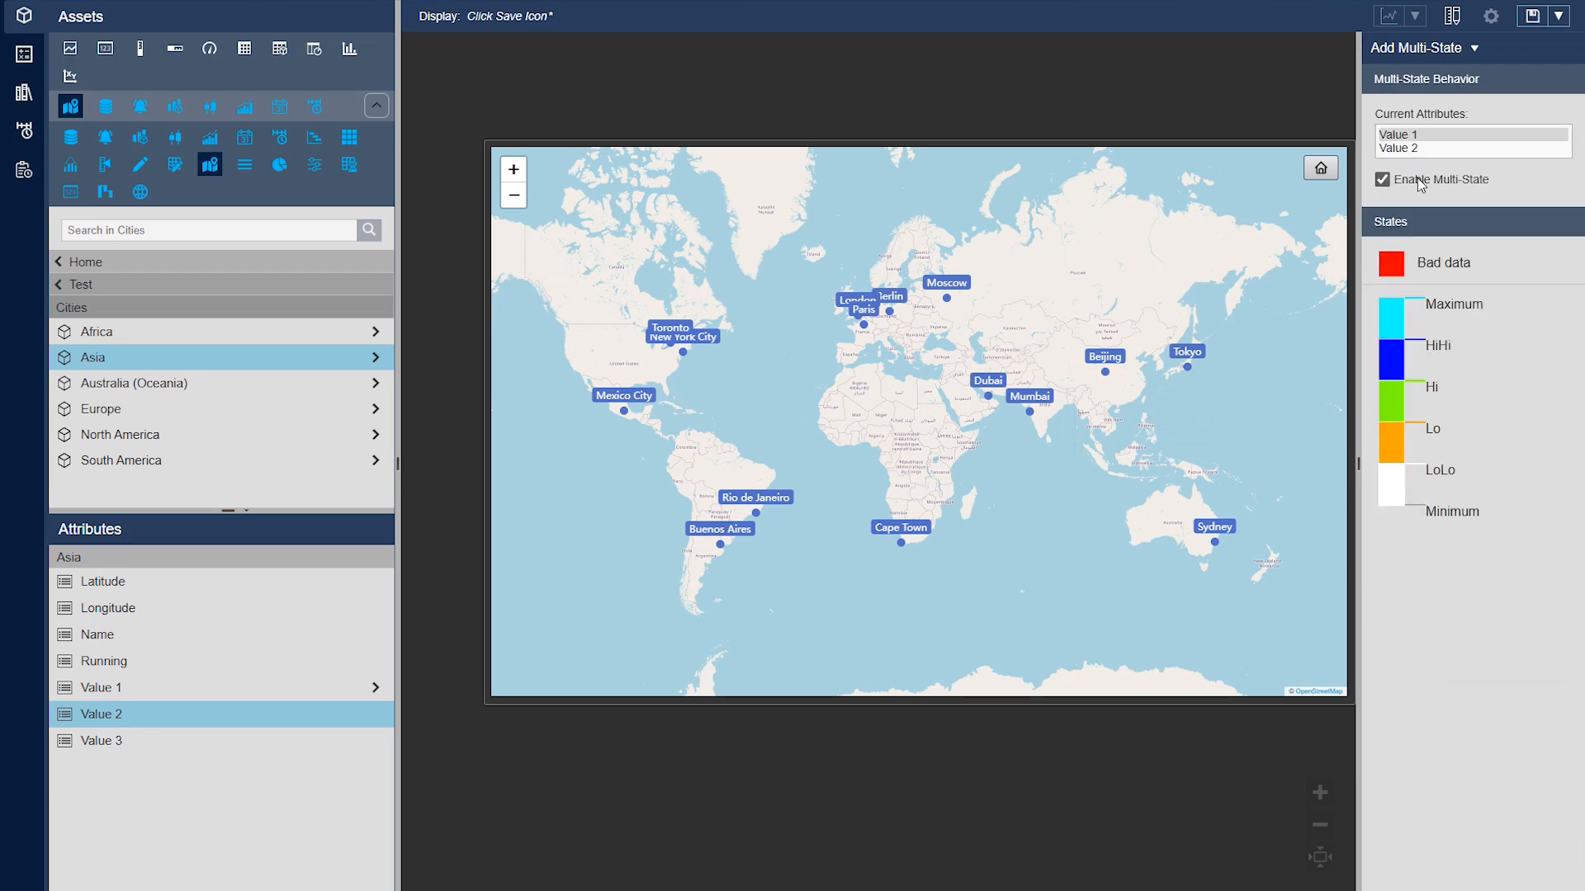
left_click(1403, 499)
left_click(1547, 594)
Color the Value 1 state below Hi dark green, the one below HiHi orange and the one below Maximum red
left_click(1393, 402)
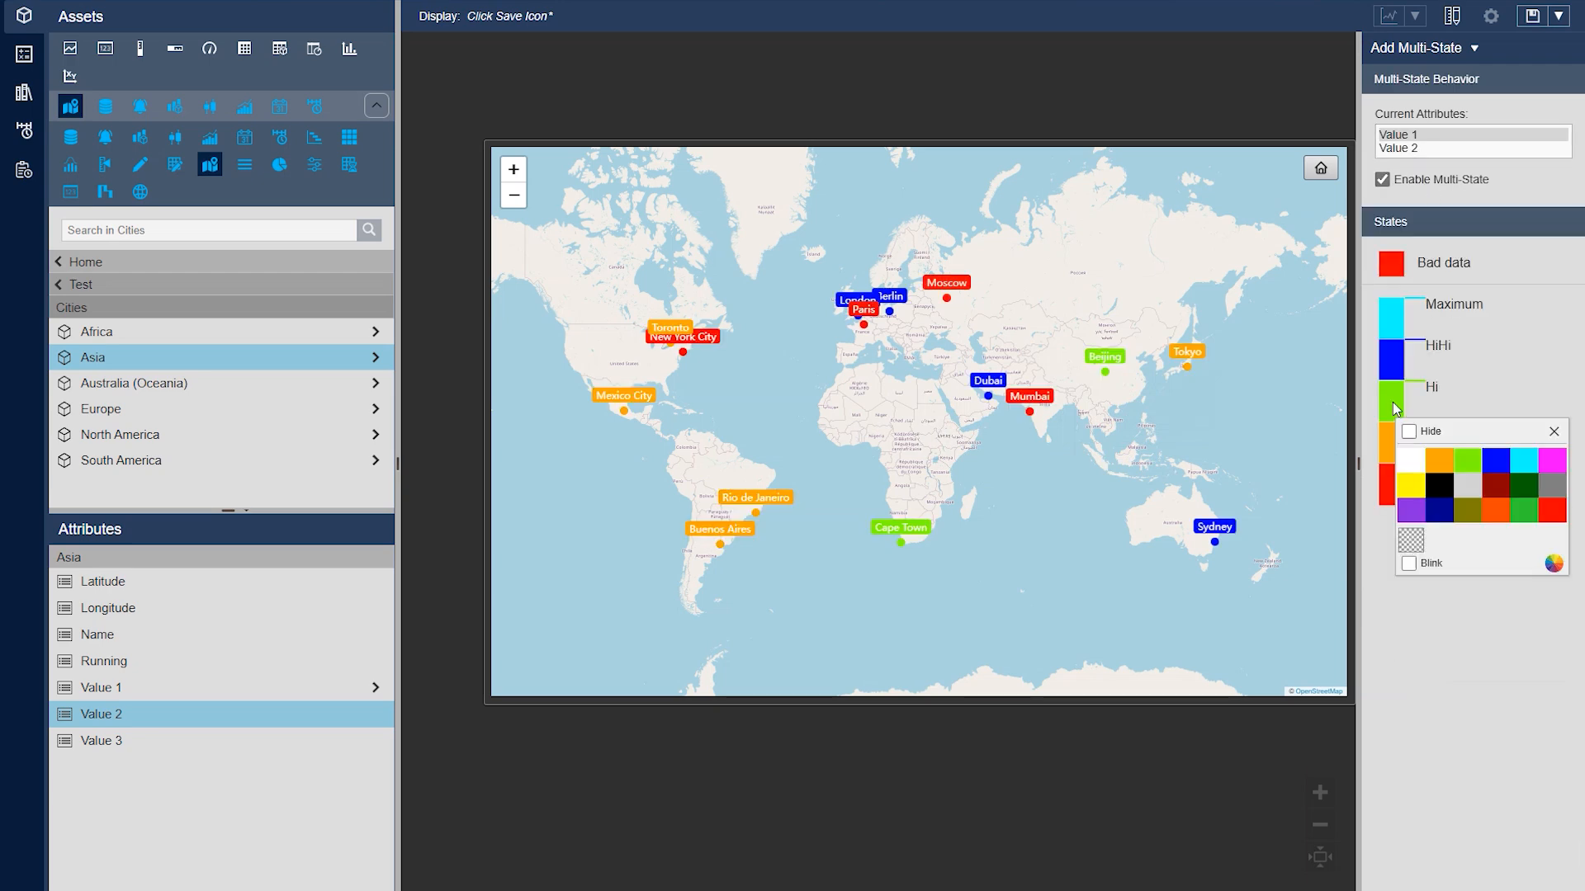
left_click(1524, 491)
left_click(1391, 357)
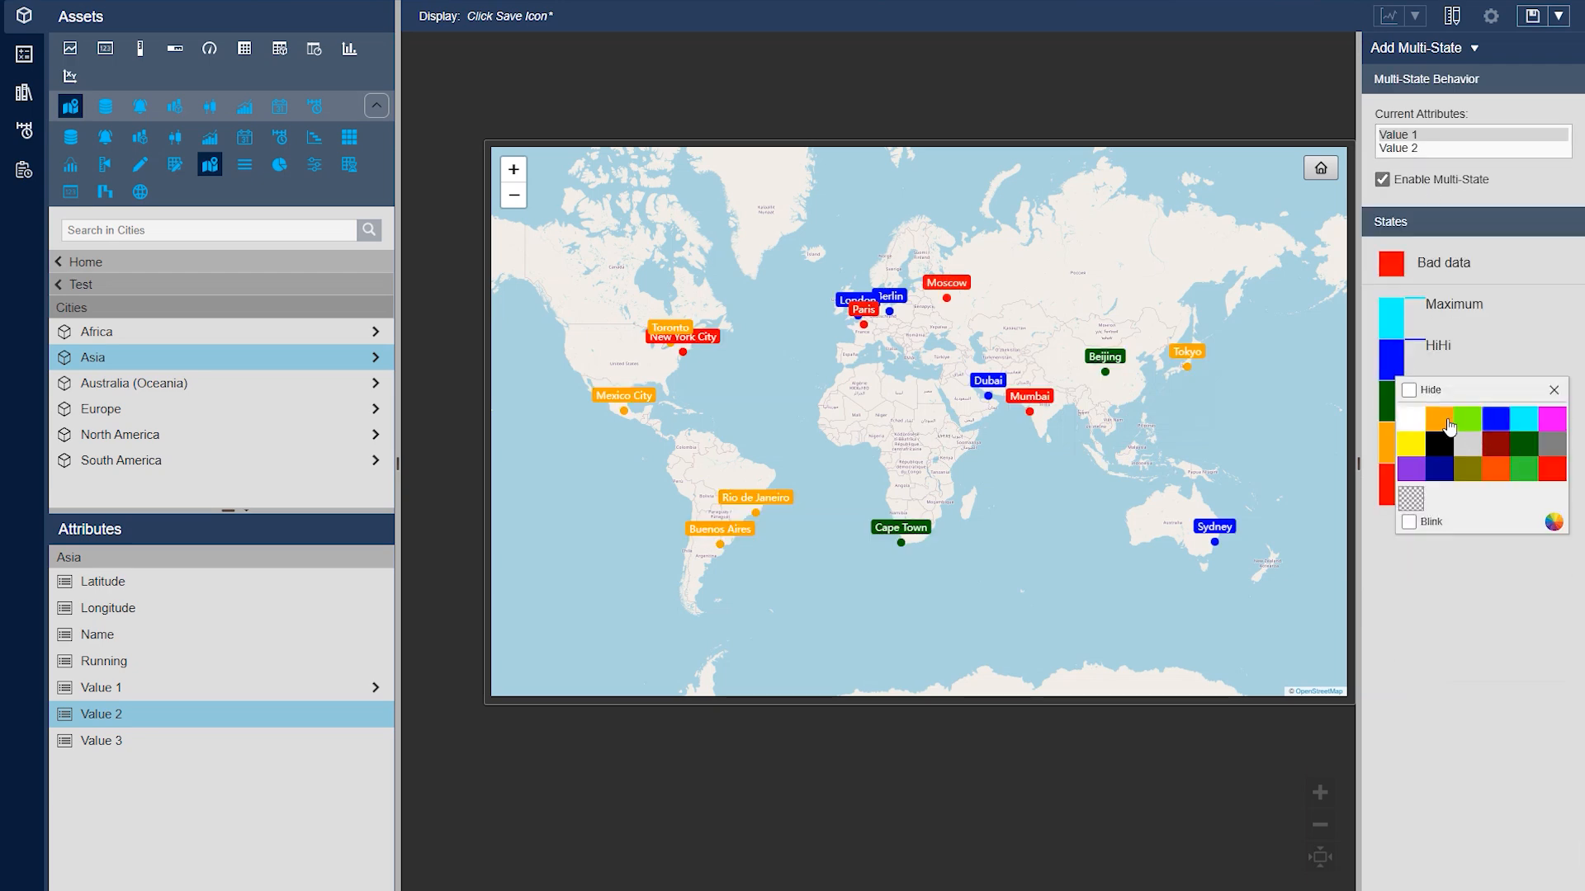
left_click(1438, 407)
left_click(1391, 317)
left_click(1546, 427)
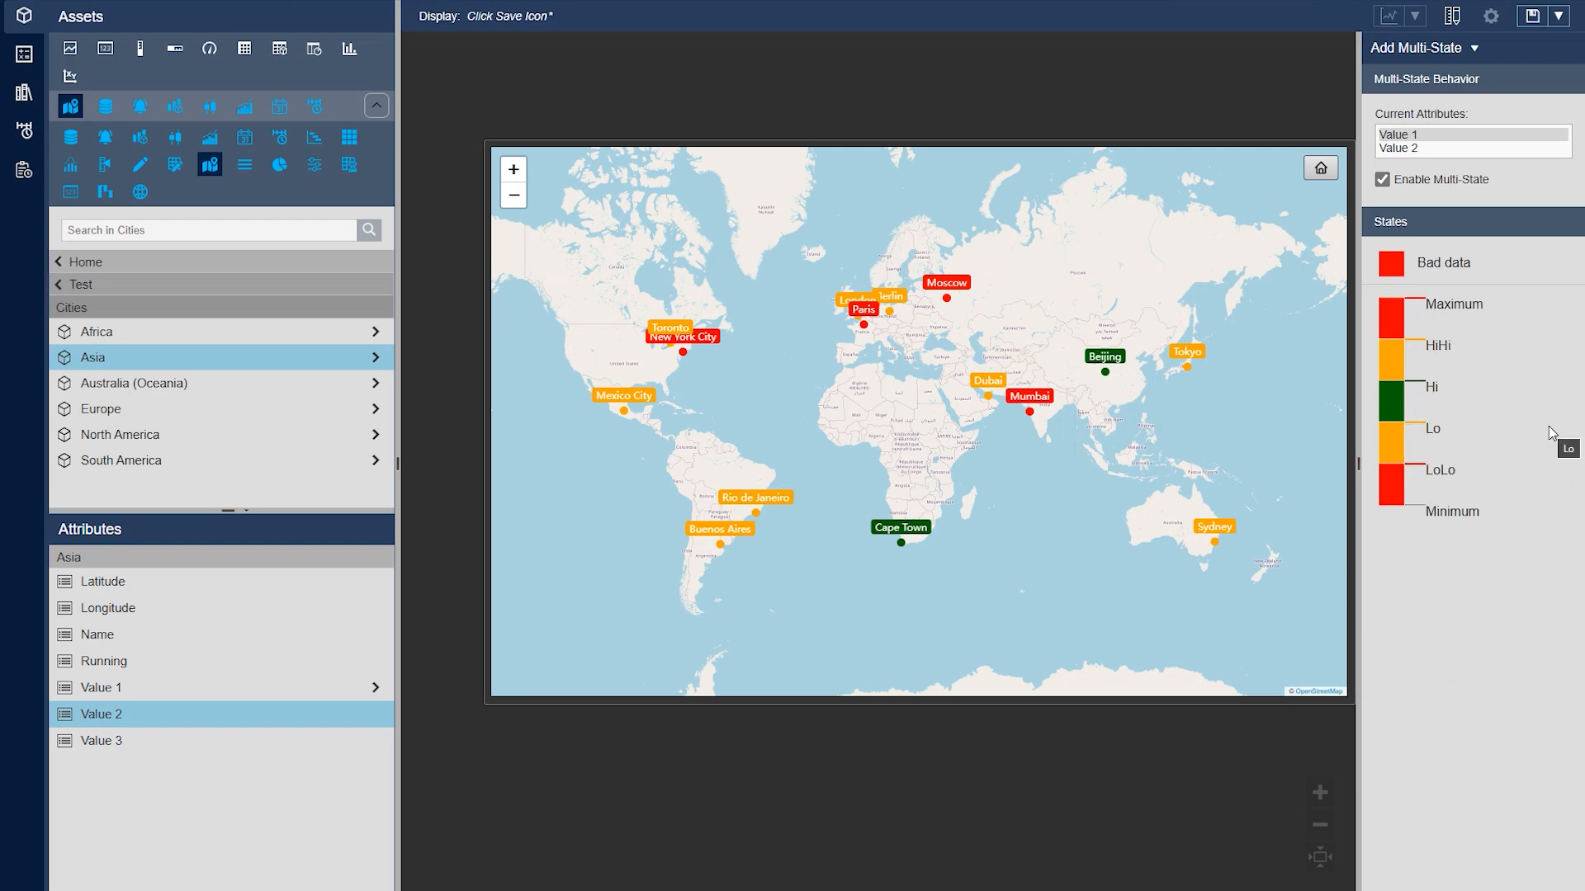
Reopen the map's configuration, check the Paris tooltip and expand the Series settings
right_click(1008, 407)
left_click(1041, 441)
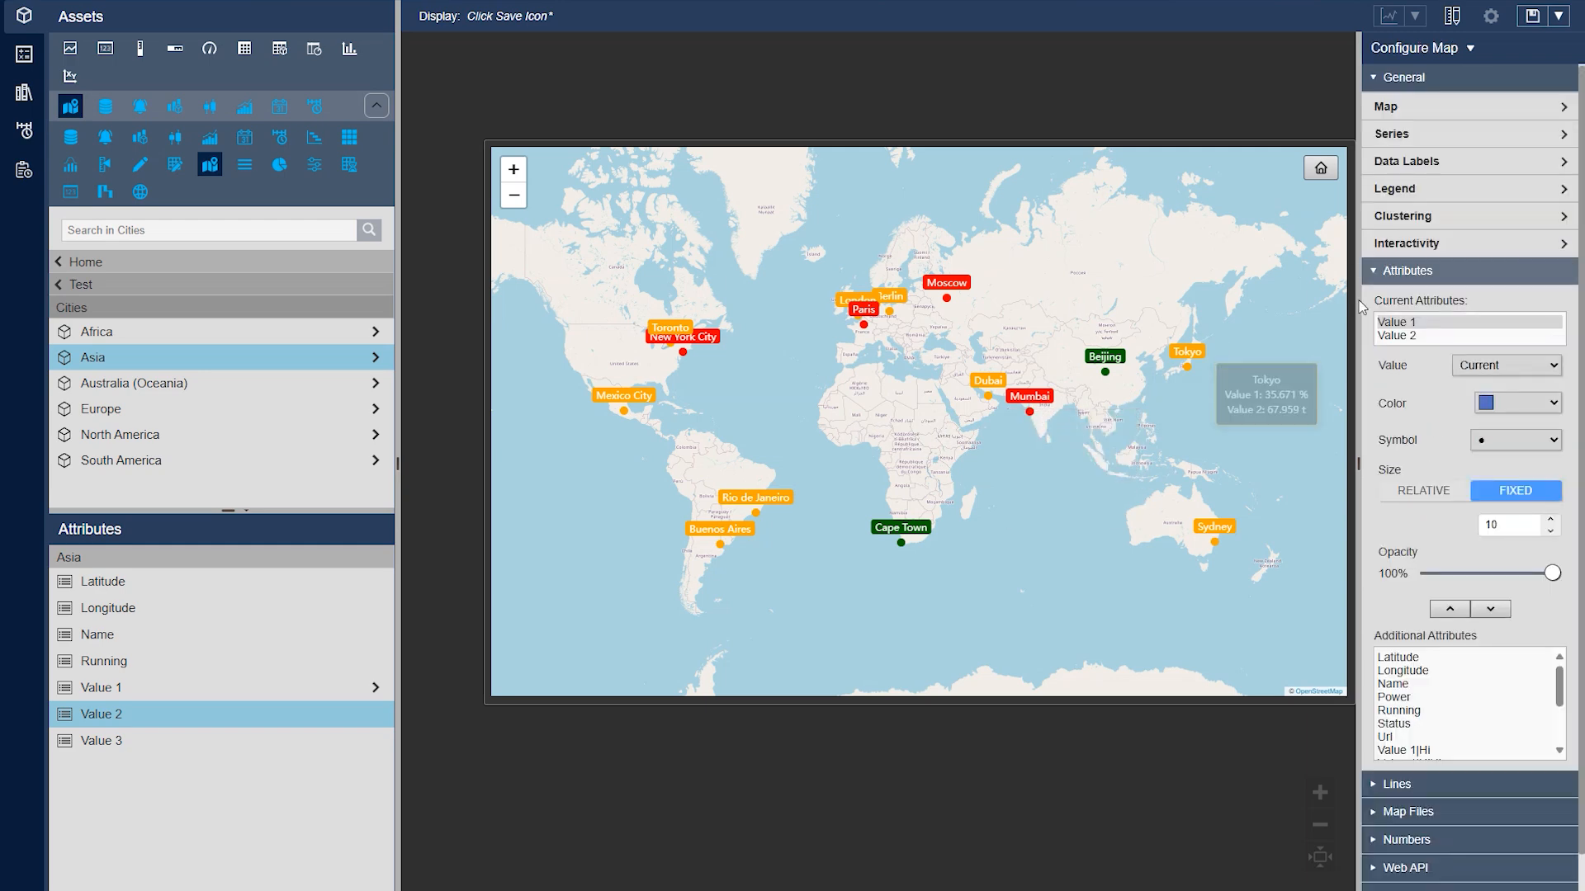
mouse_move(866, 336)
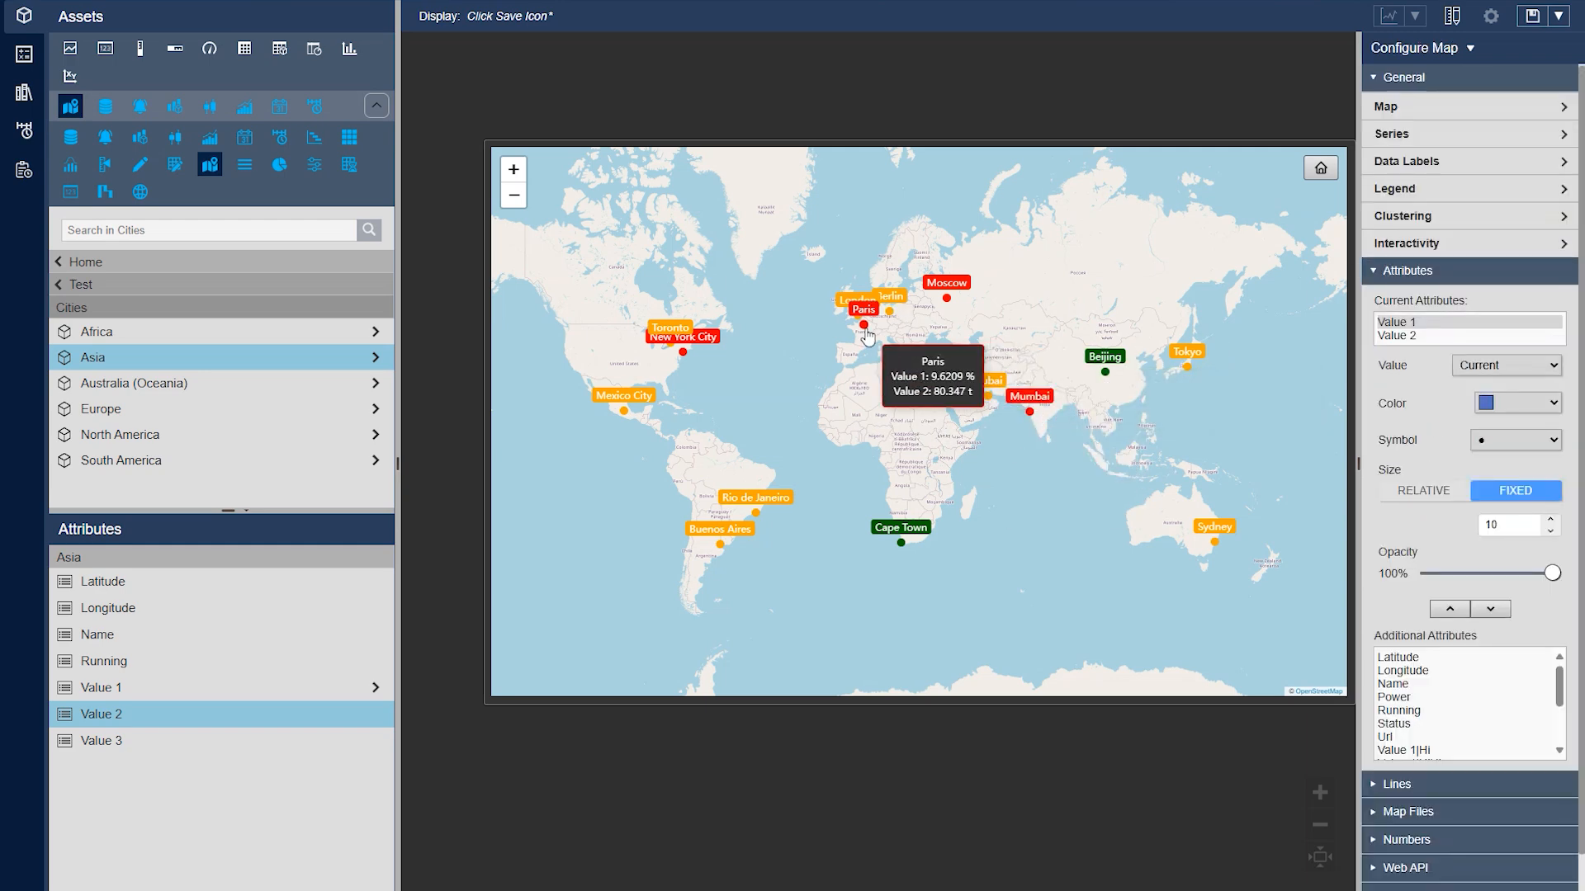
left_click(1416, 140)
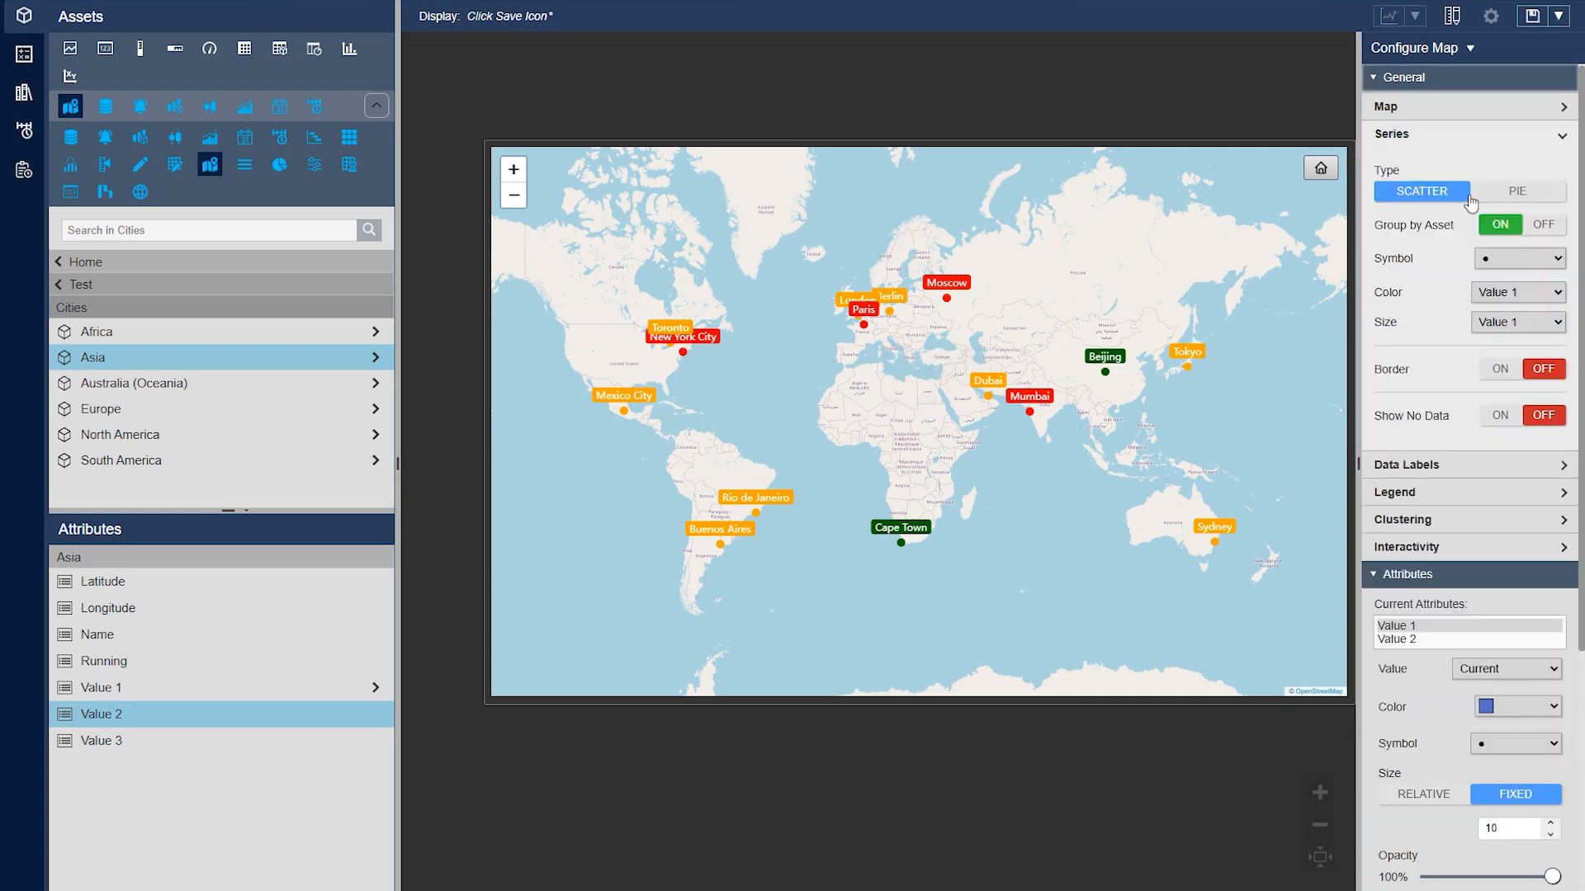
Review the attribute choices for the series color and size, keeping Value 1 for both
left_click(1529, 294)
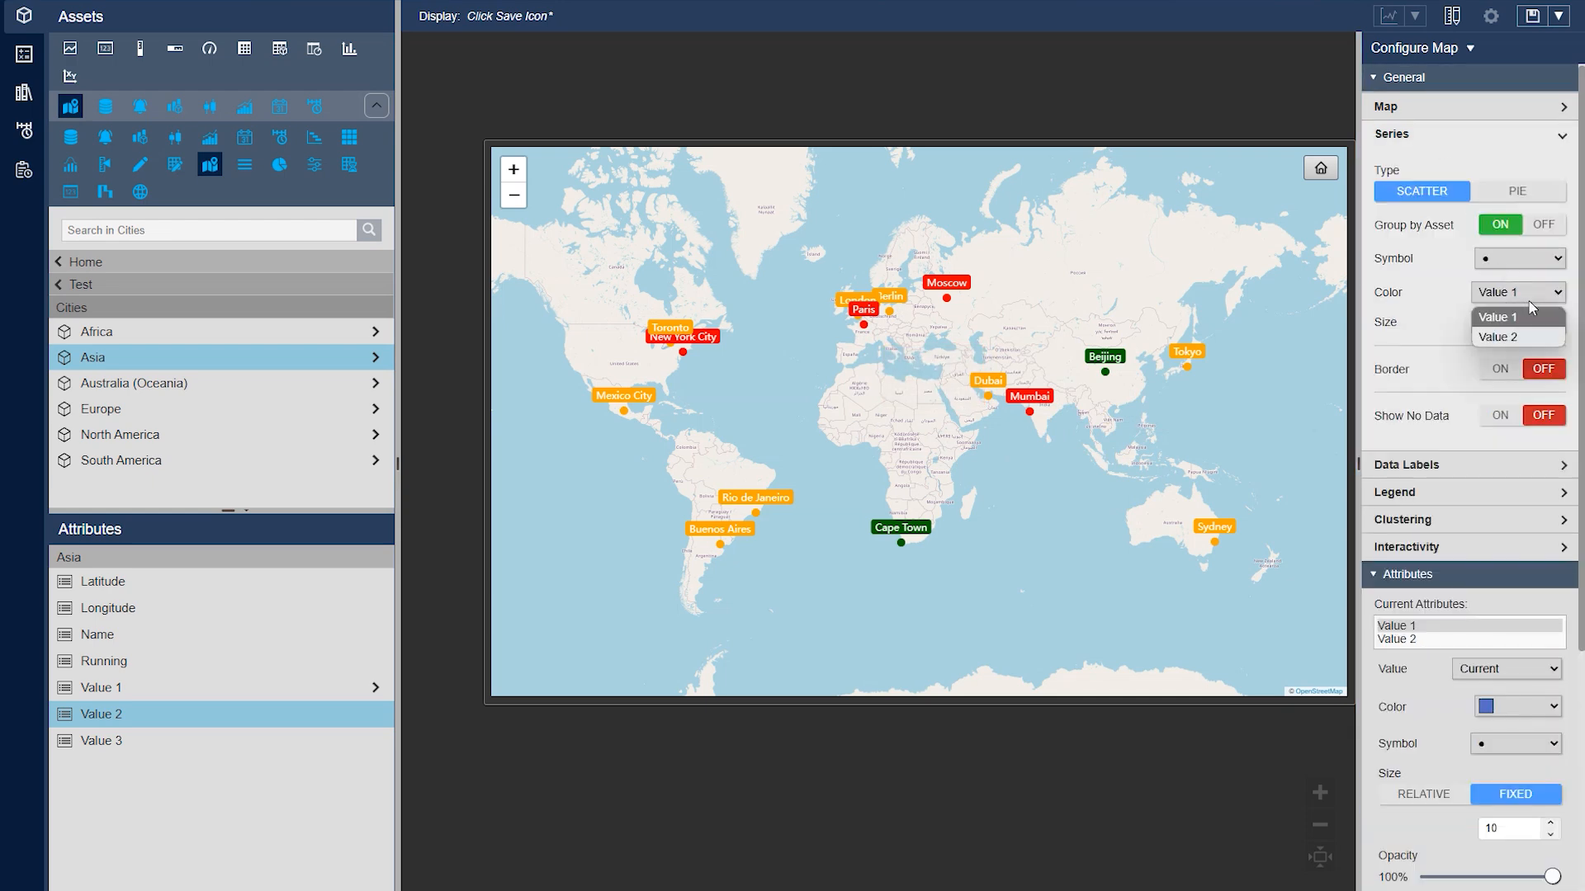
left_click(1521, 317)
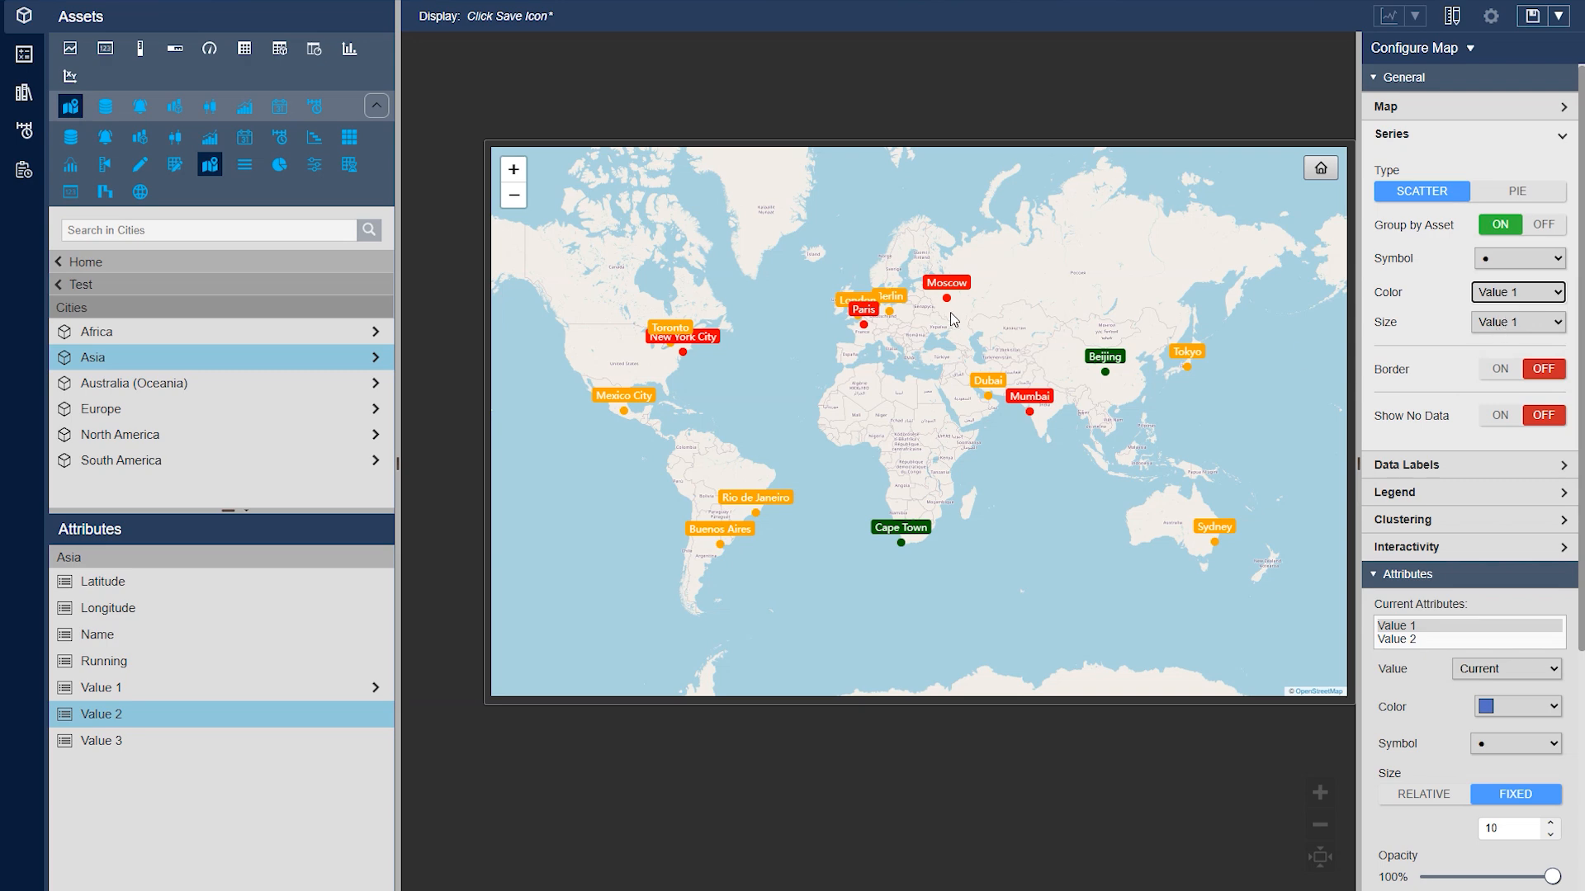
mouse_move(948, 304)
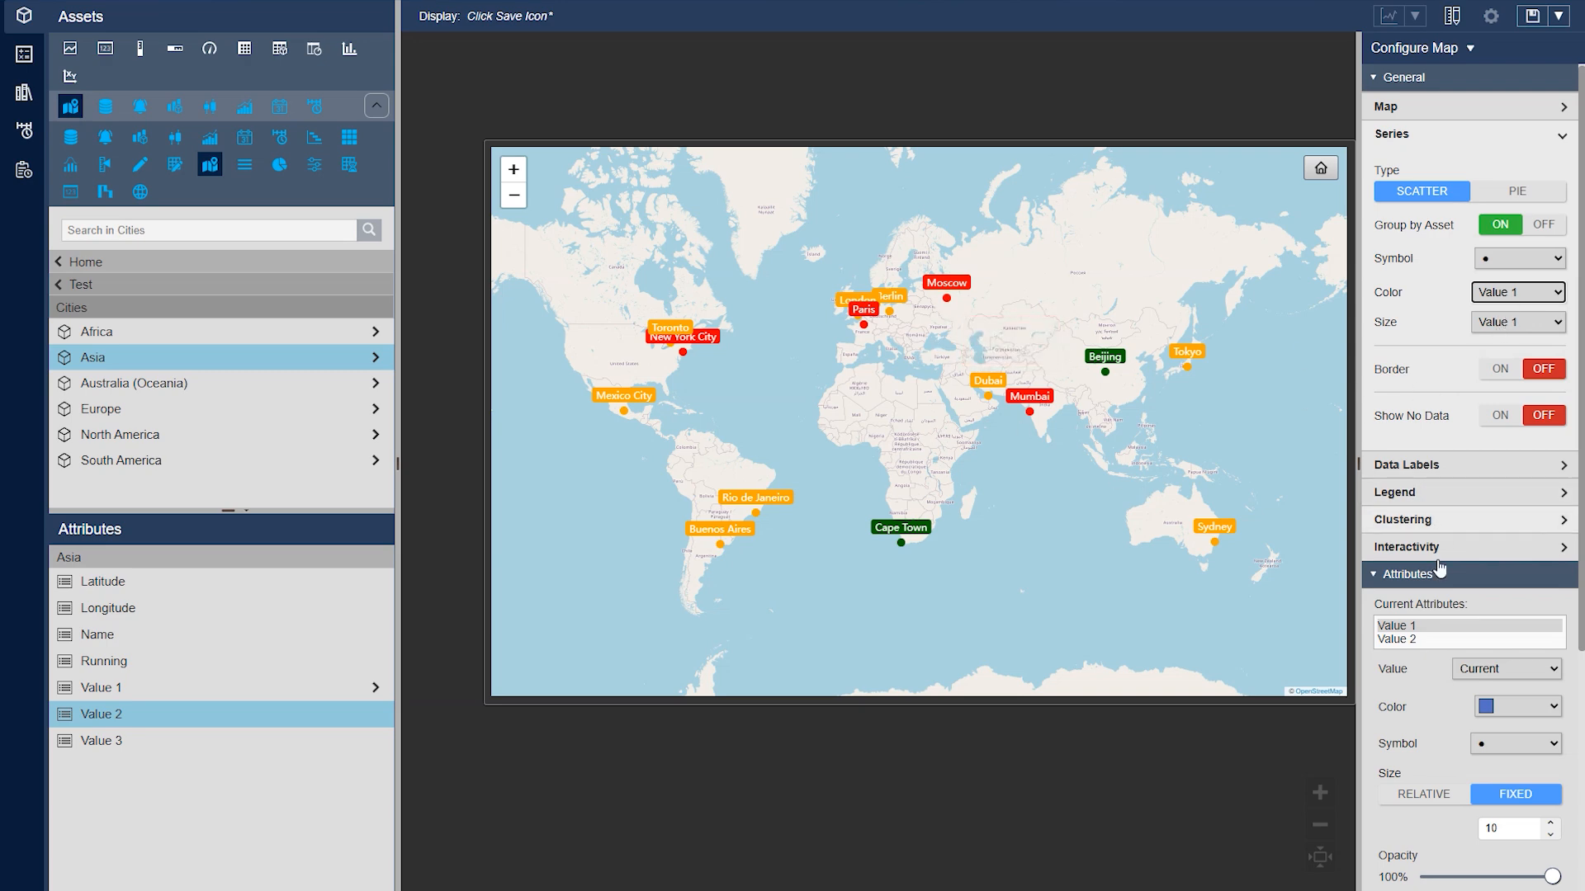
left_click(1521, 327)
left_click(1530, 331)
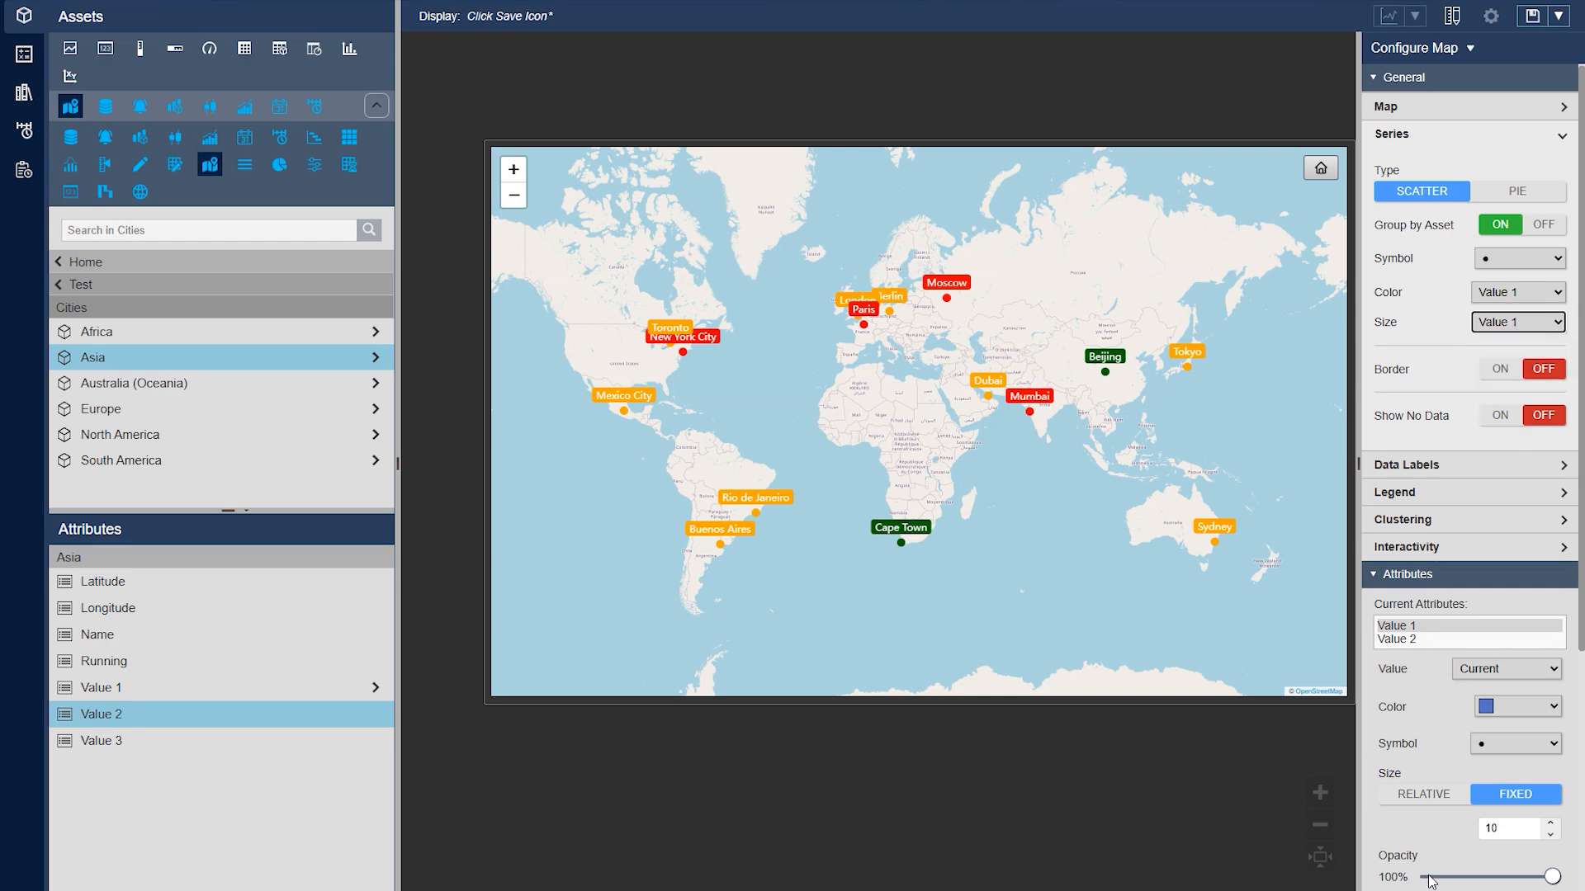
Increase the fixed marker size of Value 1 to 30
left_click(1551, 824)
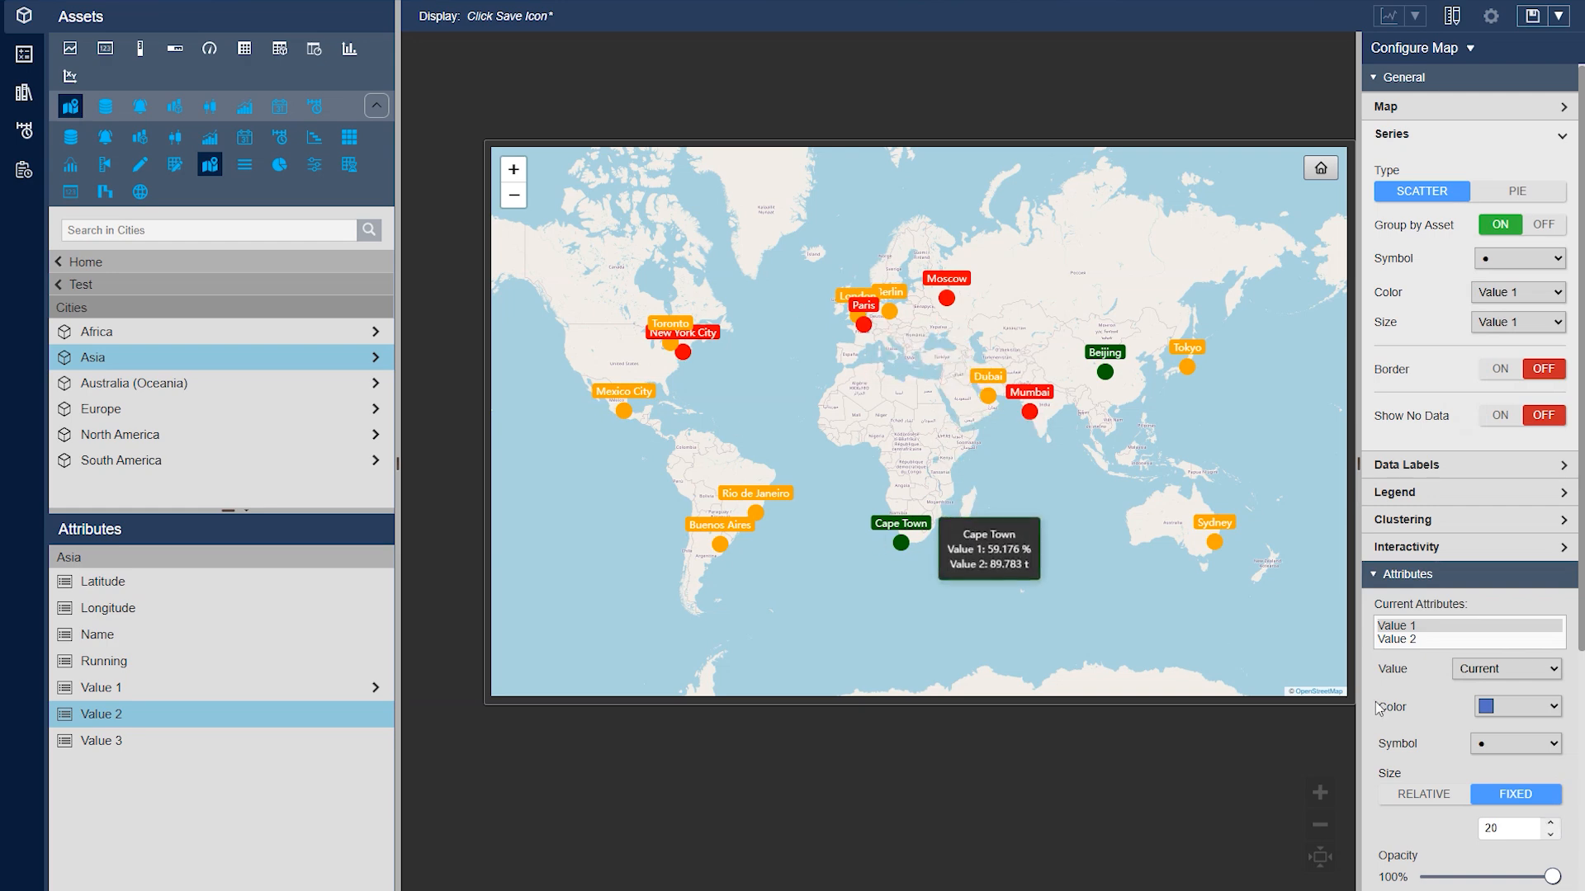
left_click(1554, 823)
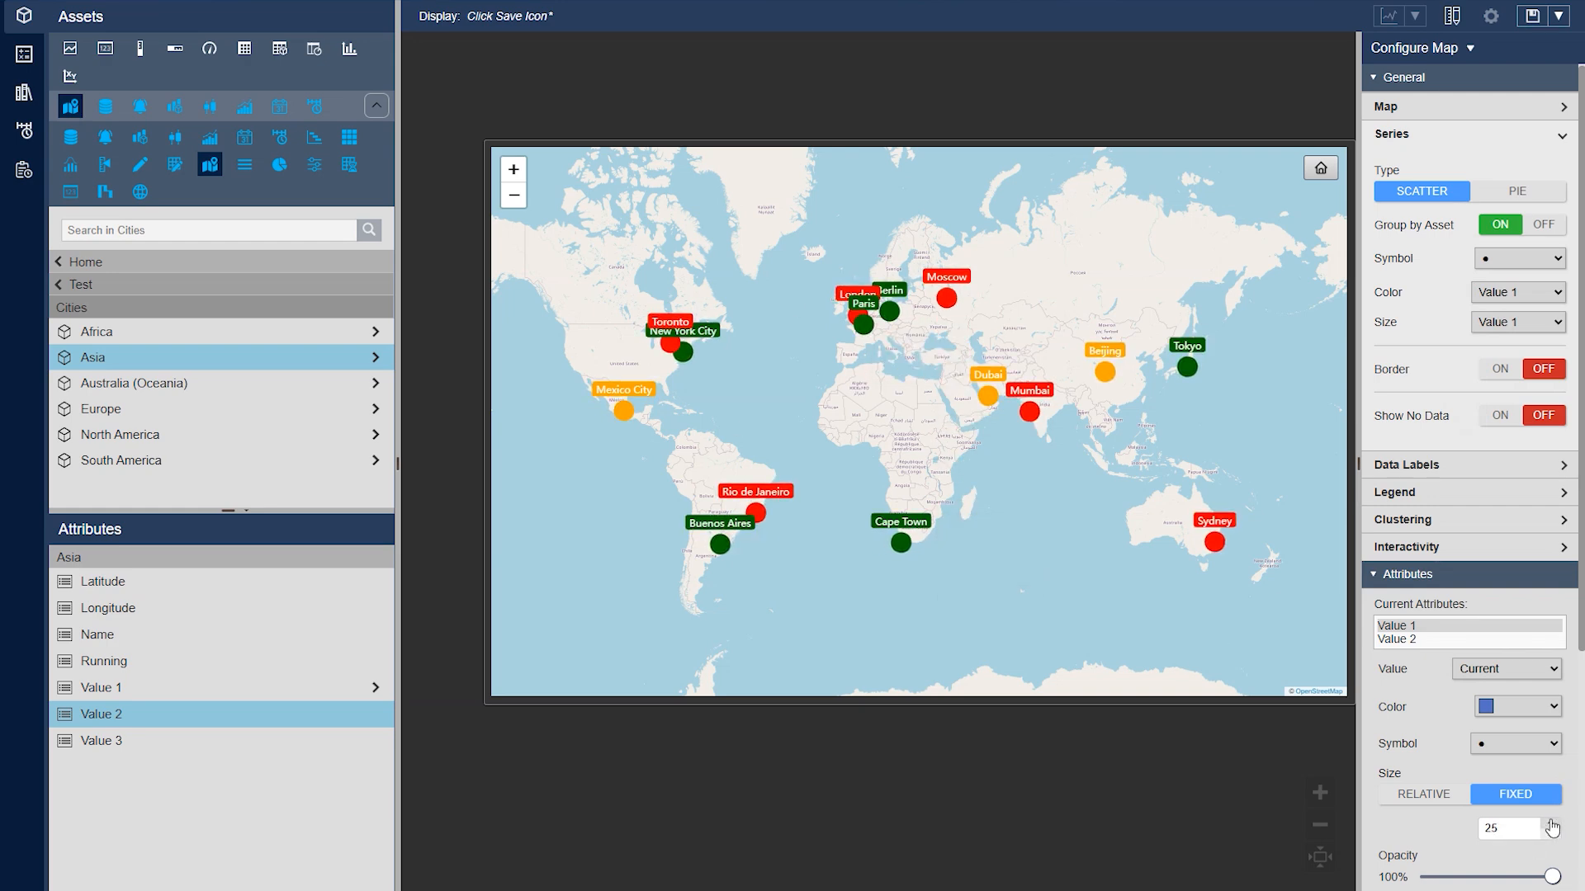
left_click(1551, 823)
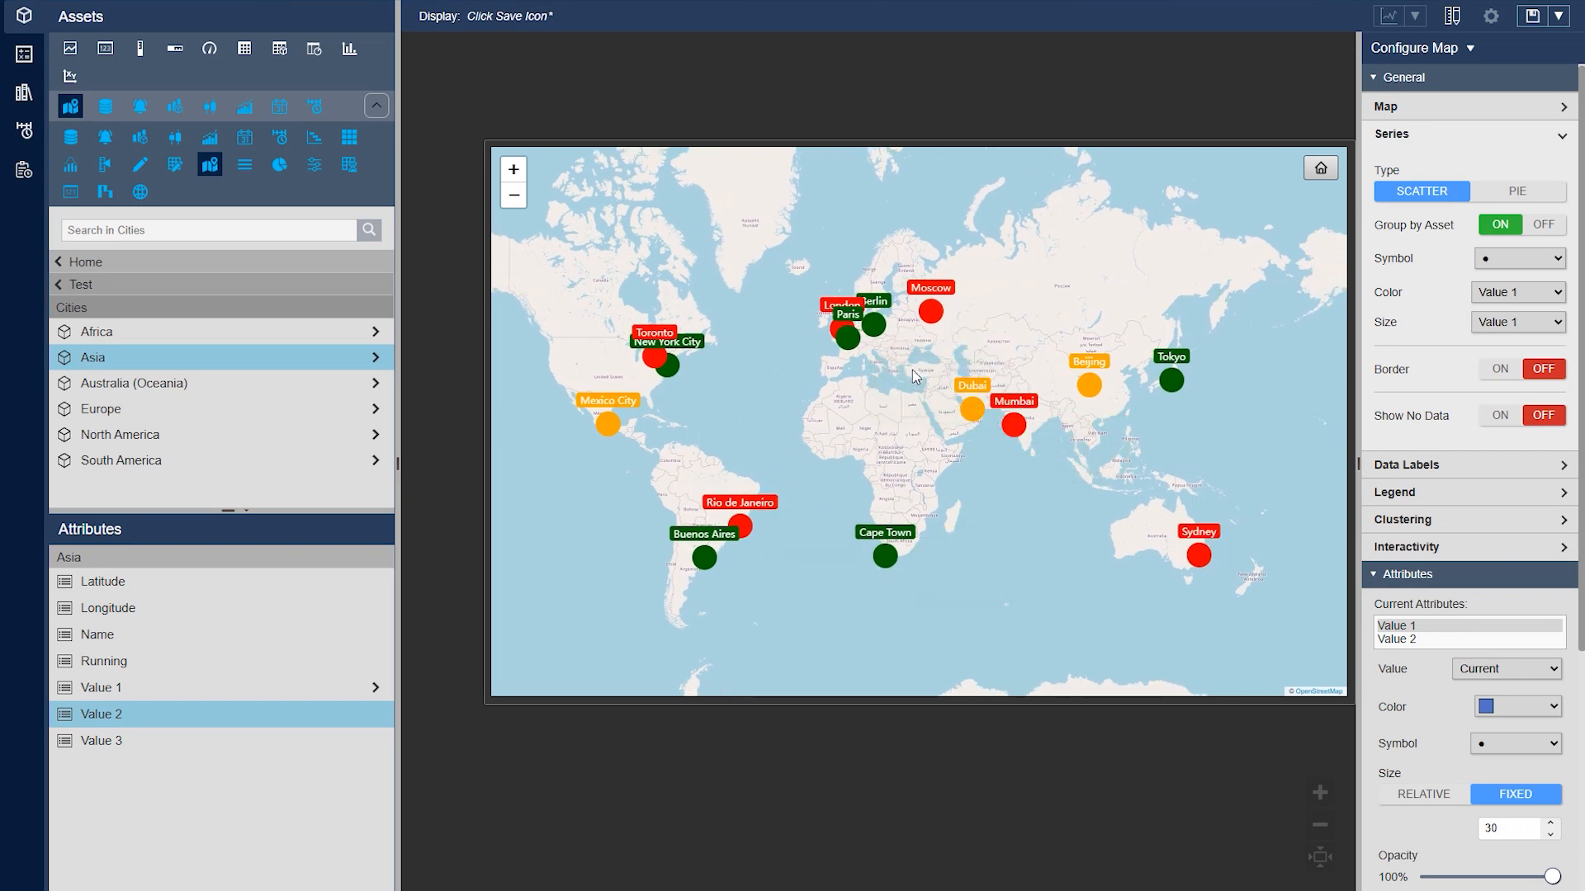
Try Value 2 as the series size attribute and return it to Value 1
left_click(1504, 322)
left_click(1514, 370)
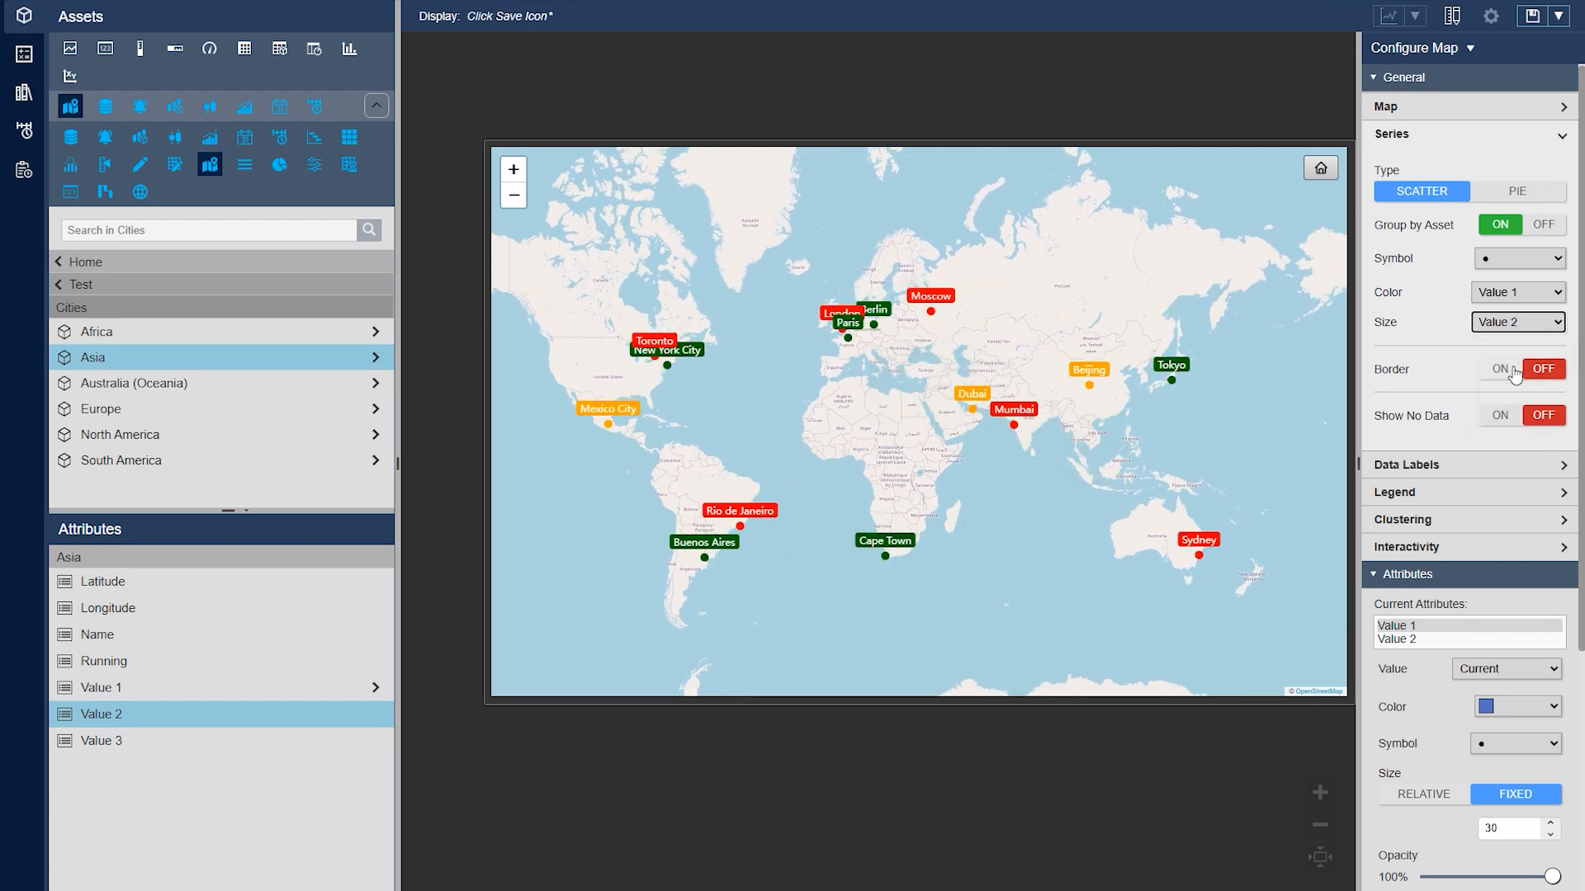
left_click(1414, 641)
left_click(1418, 625)
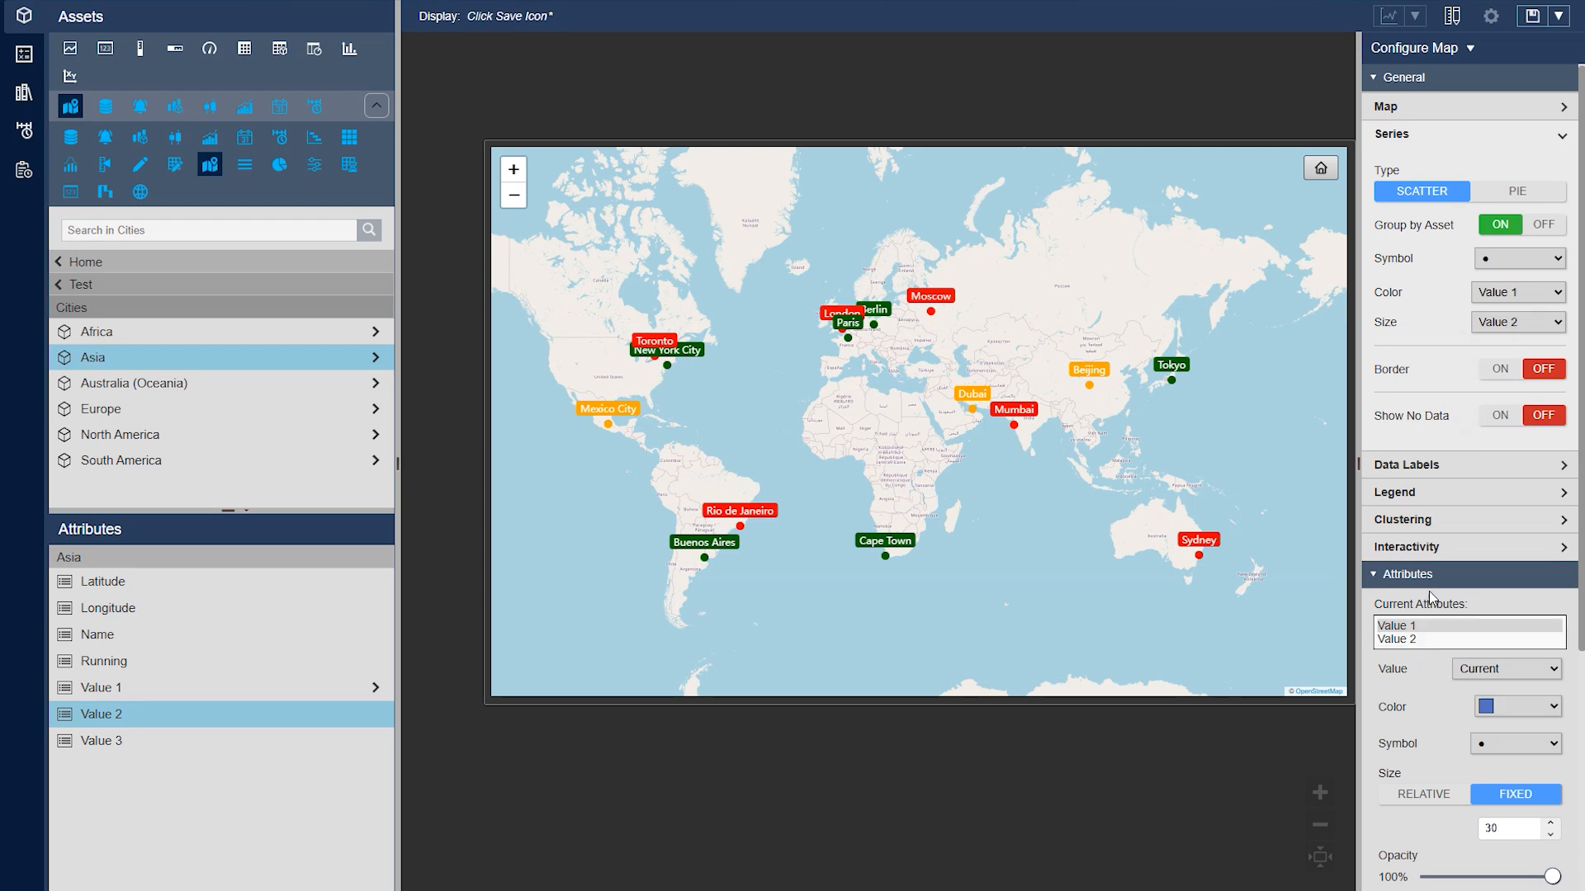
left_click(1513, 322)
left_click(1516, 347)
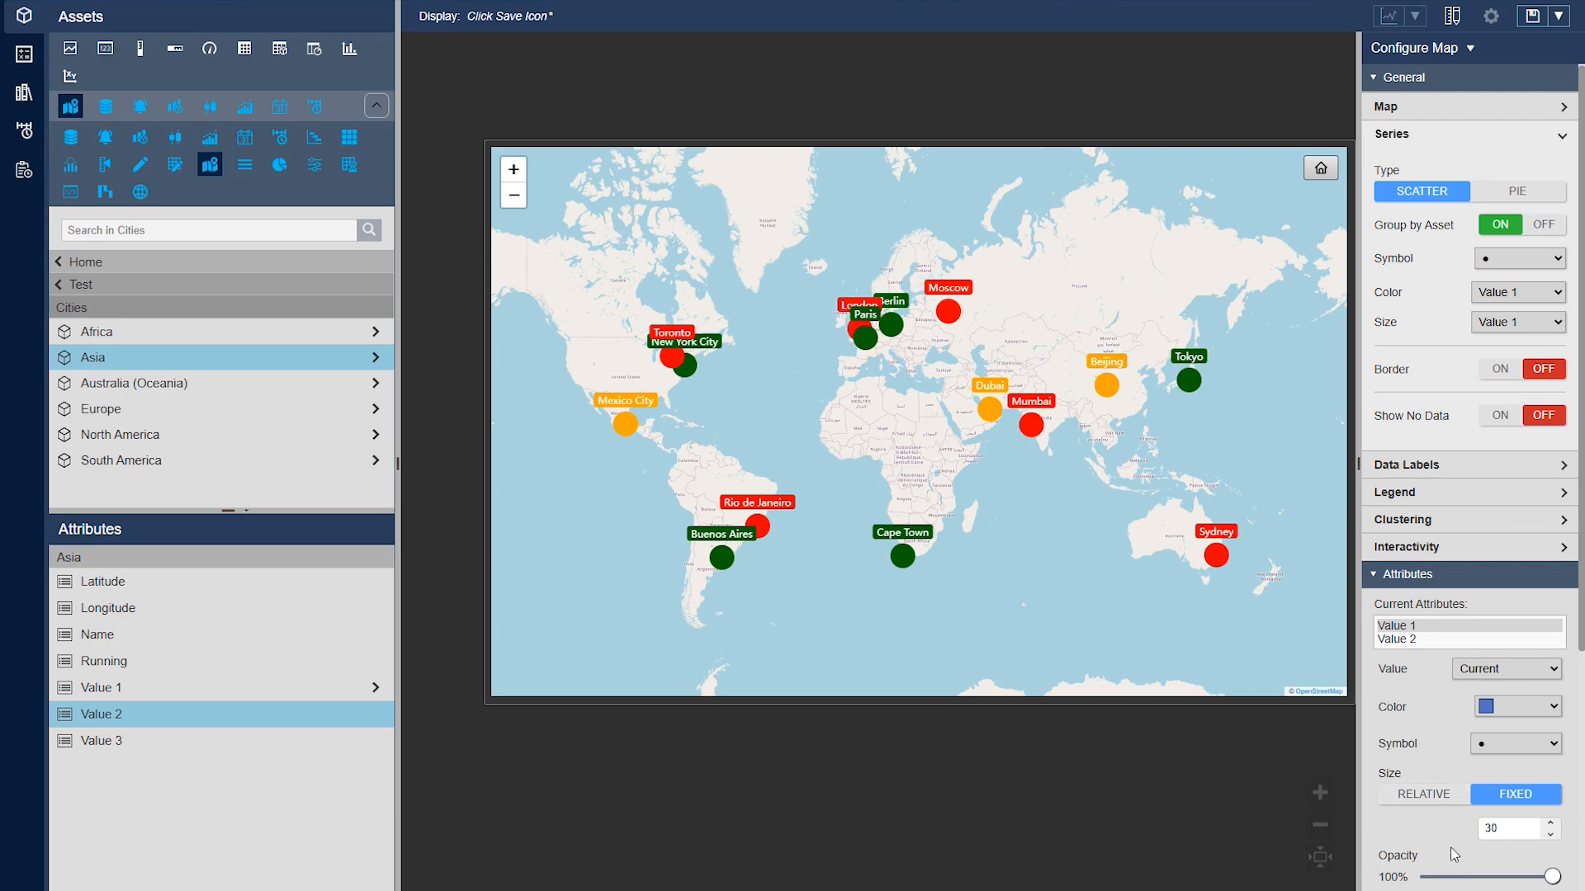
Try relative marker sizing for Value 1 with the Auto range, compare the cities on the map, and return to fixed sizing
left_click(1431, 805)
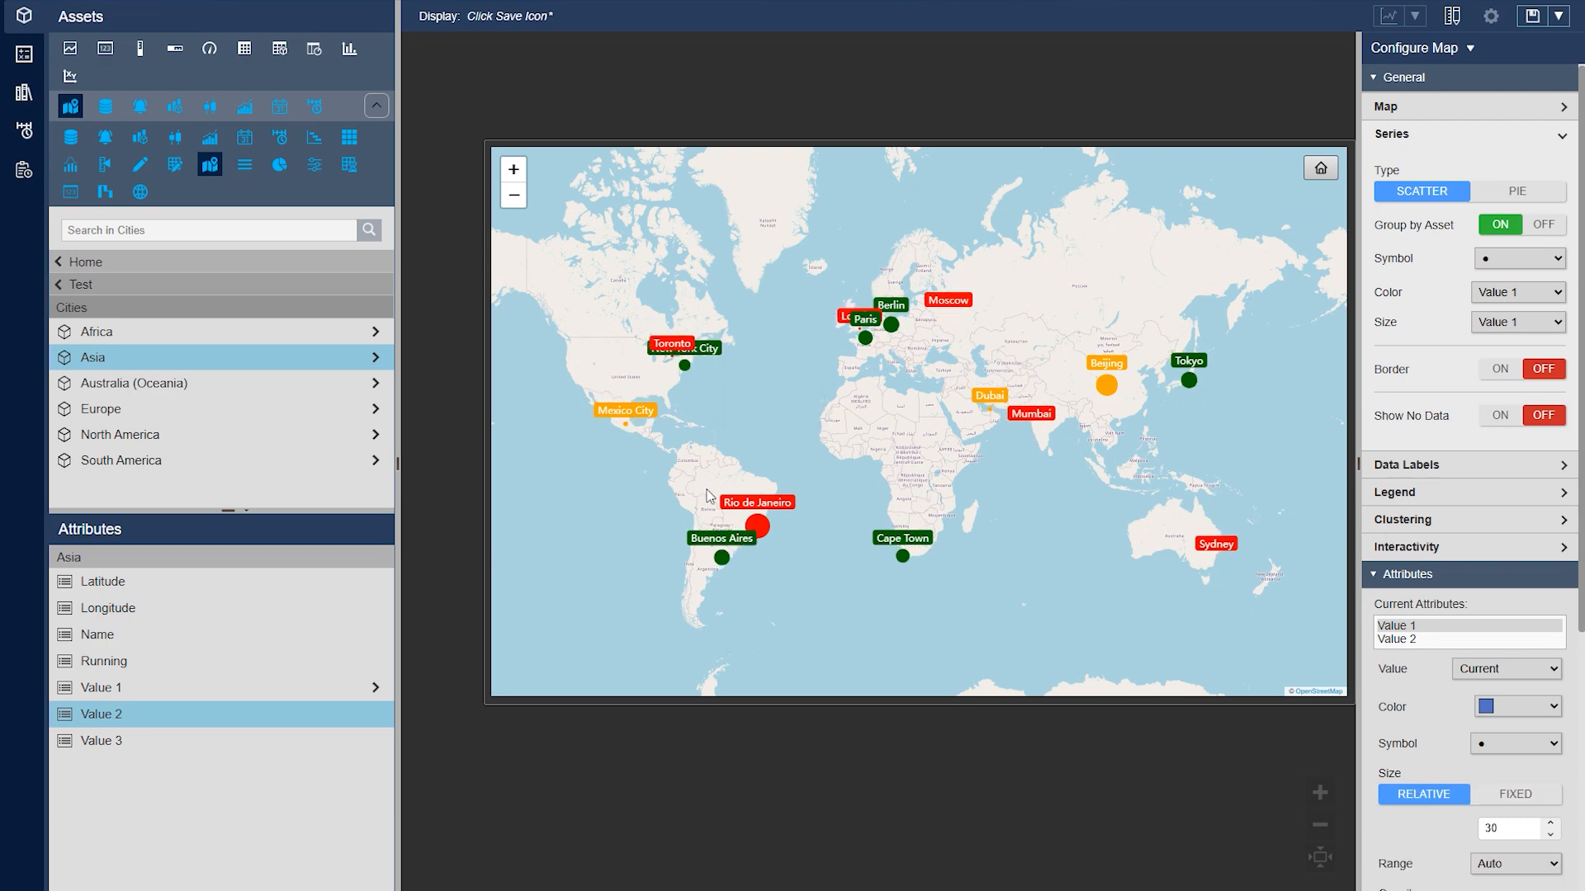
mouse_move(737, 562)
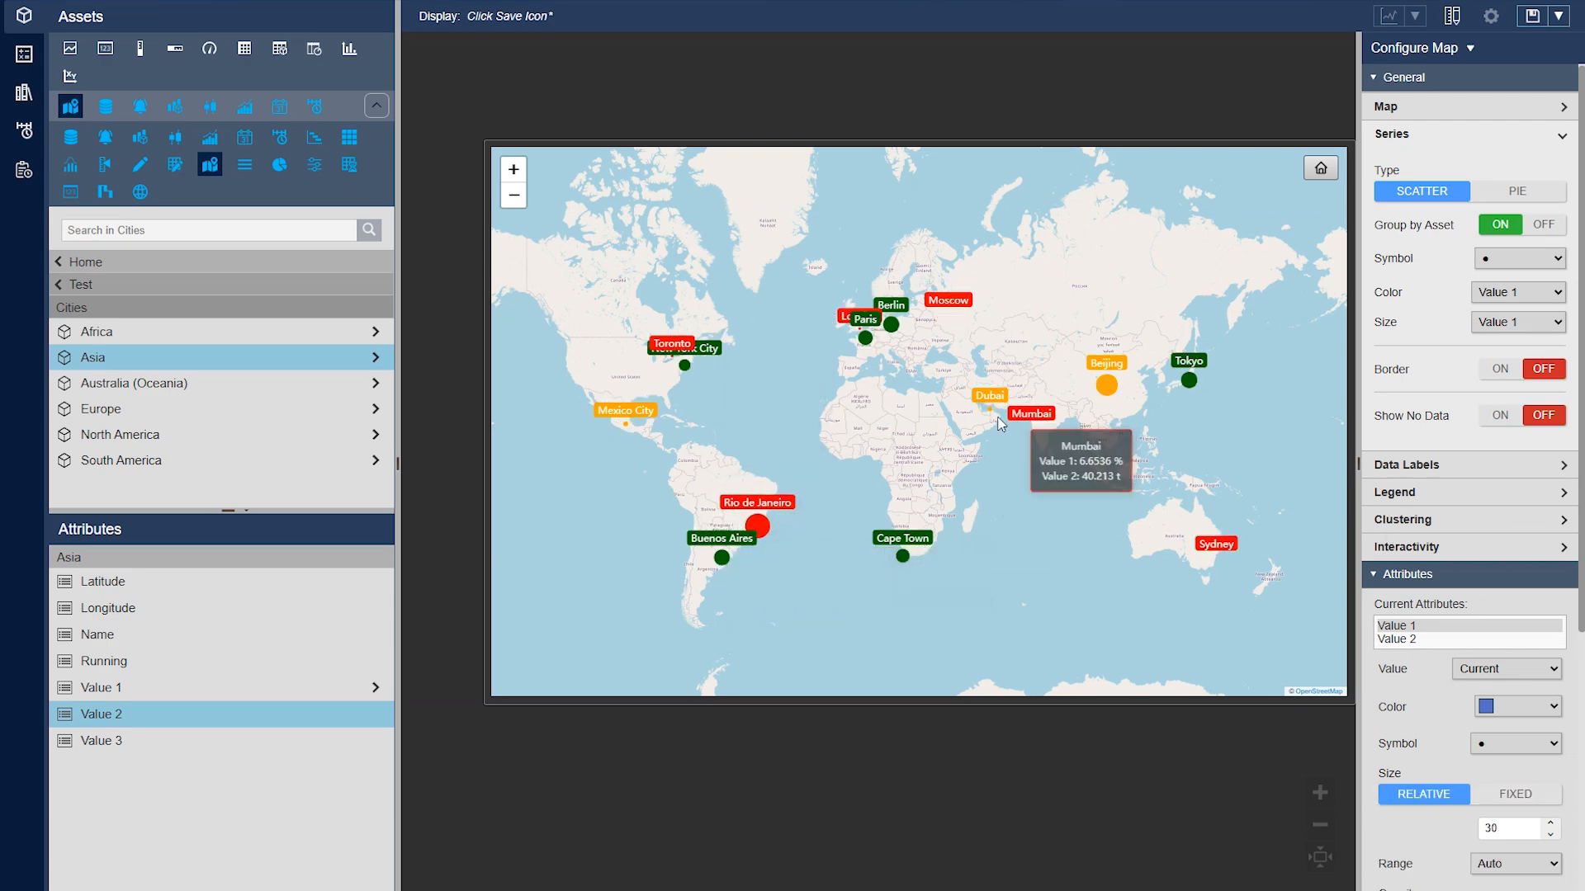
mouse_move(768, 534)
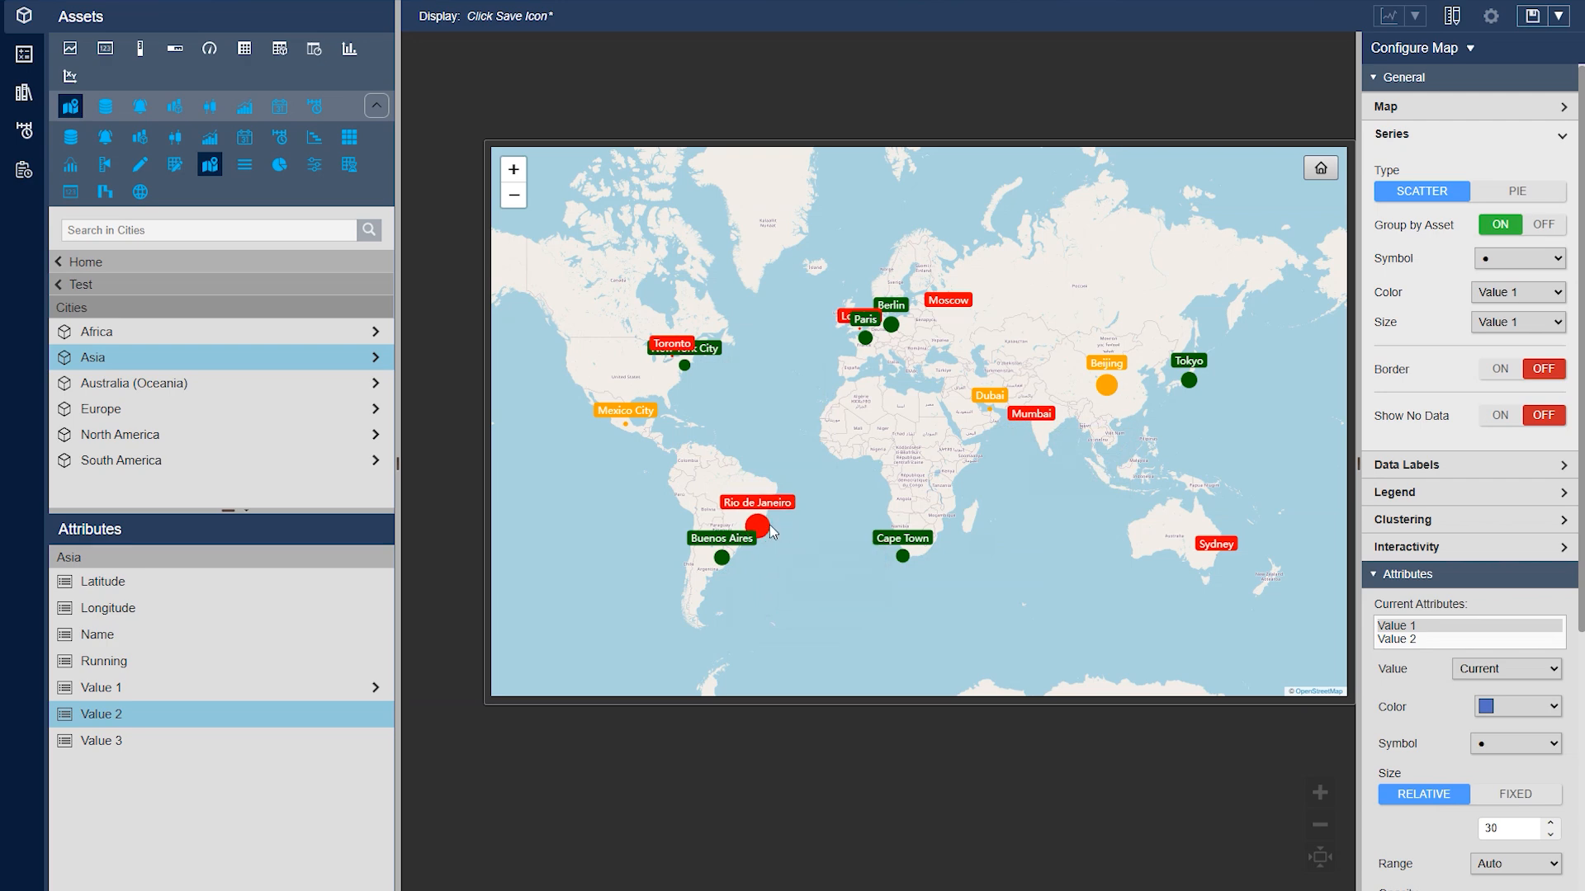
scroll(1379, 710, "down", 3)
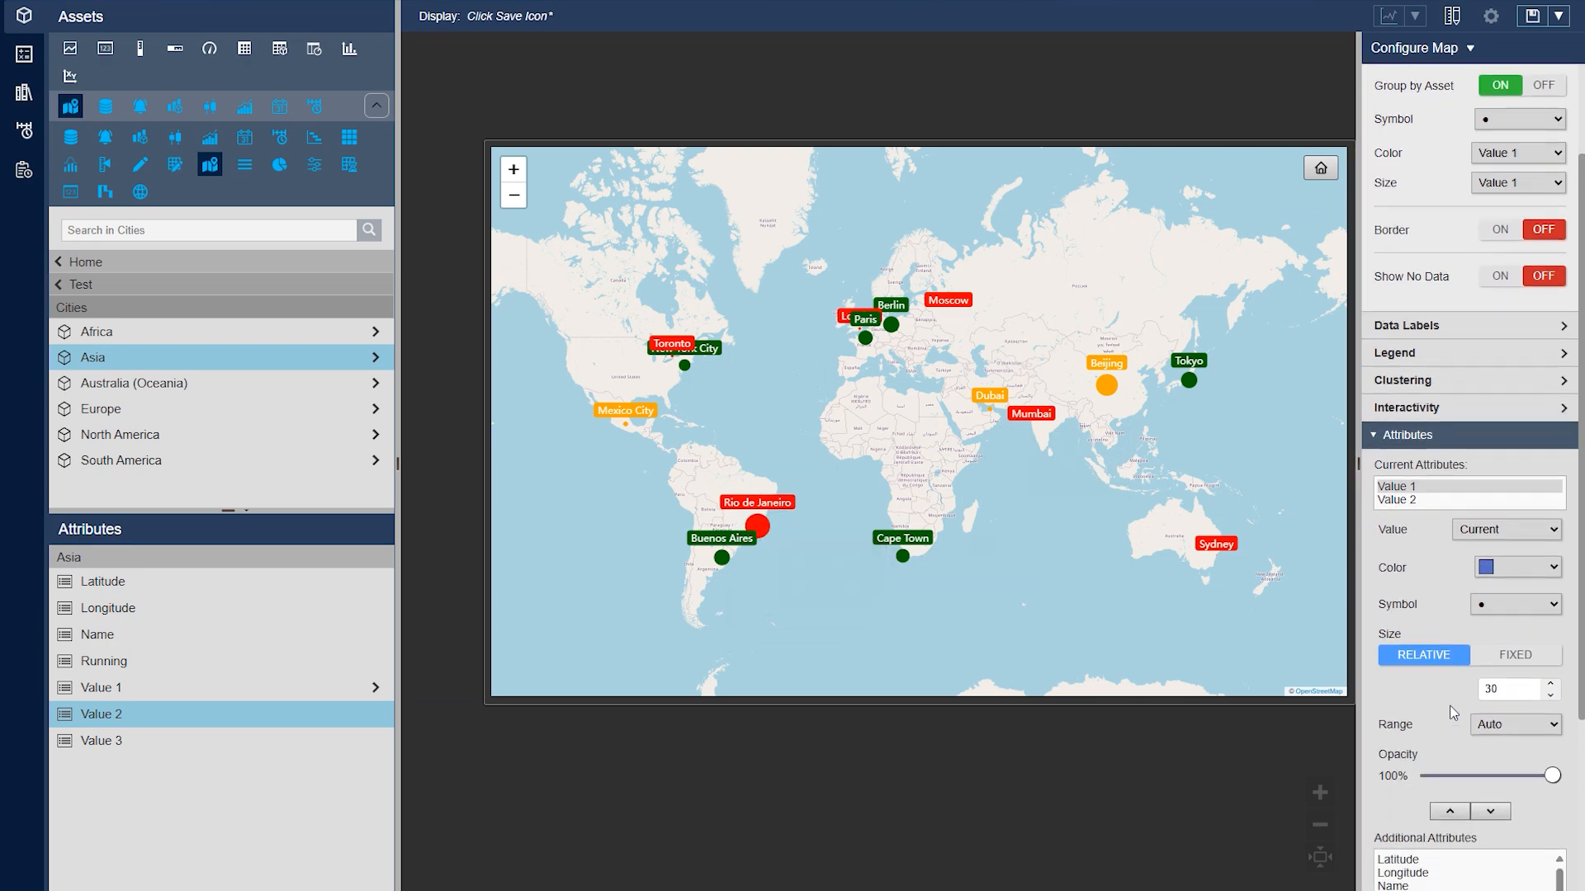
left_click(1521, 622)
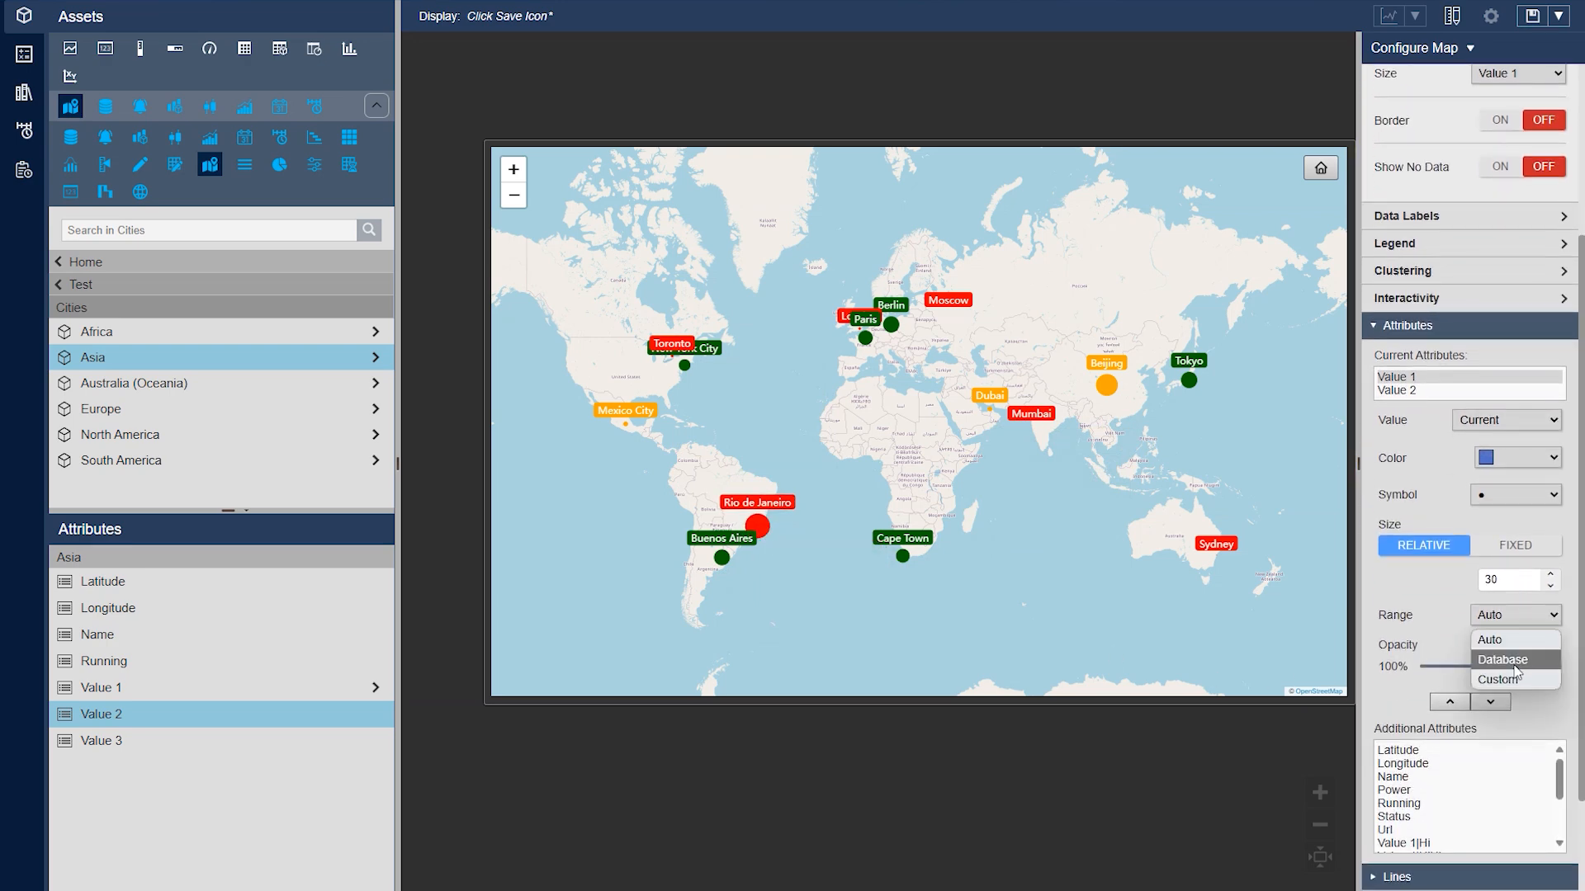
left_click(1510, 640)
scroll(1512, 632, "up", 1)
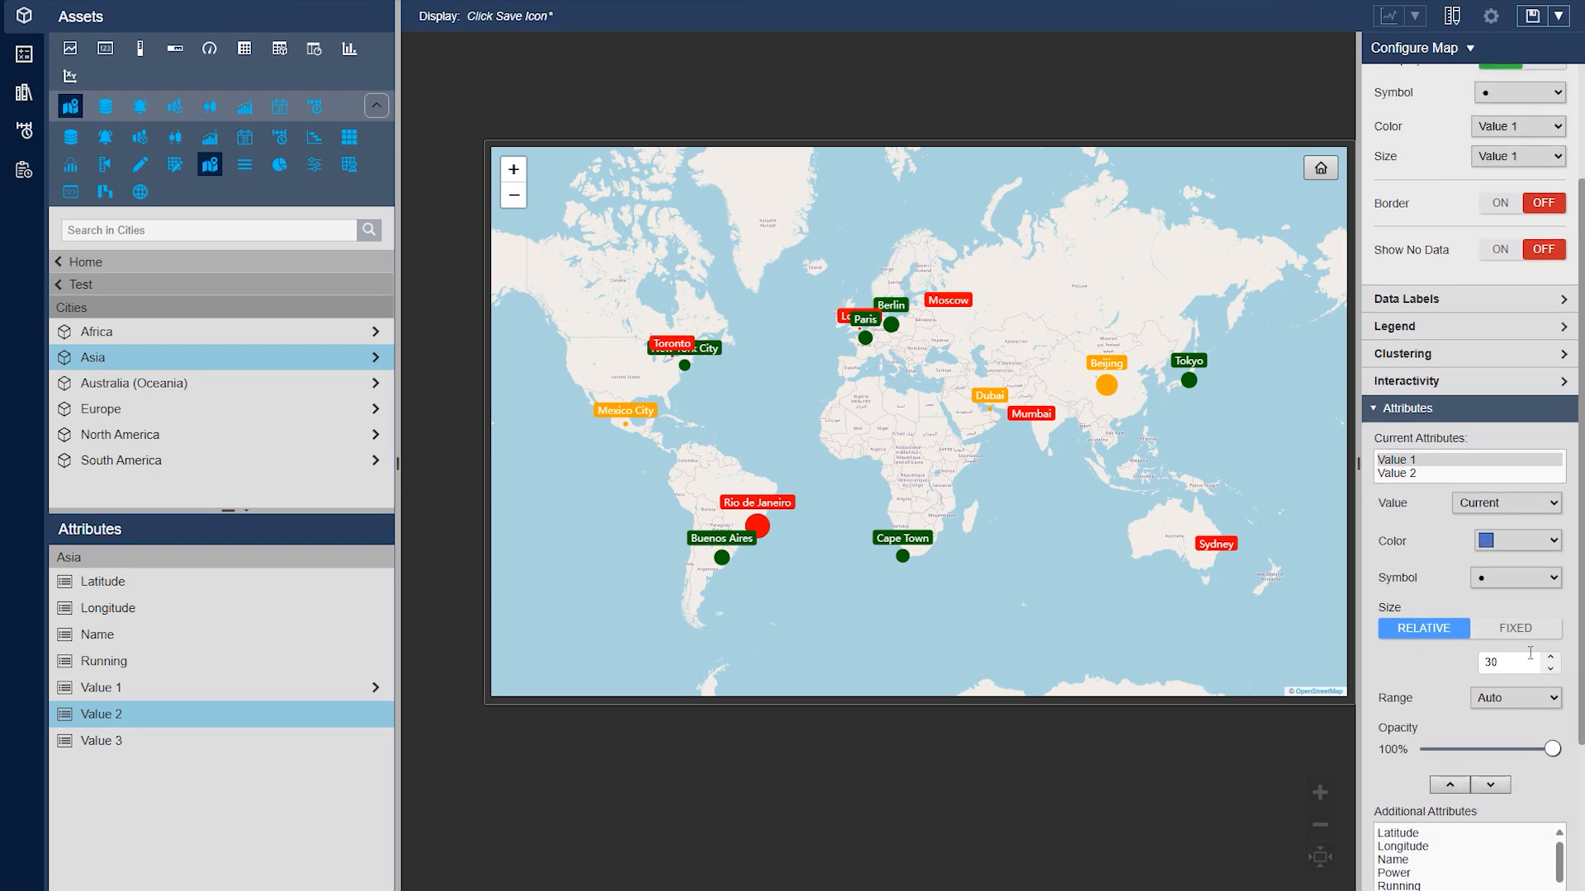
left_click(1512, 629)
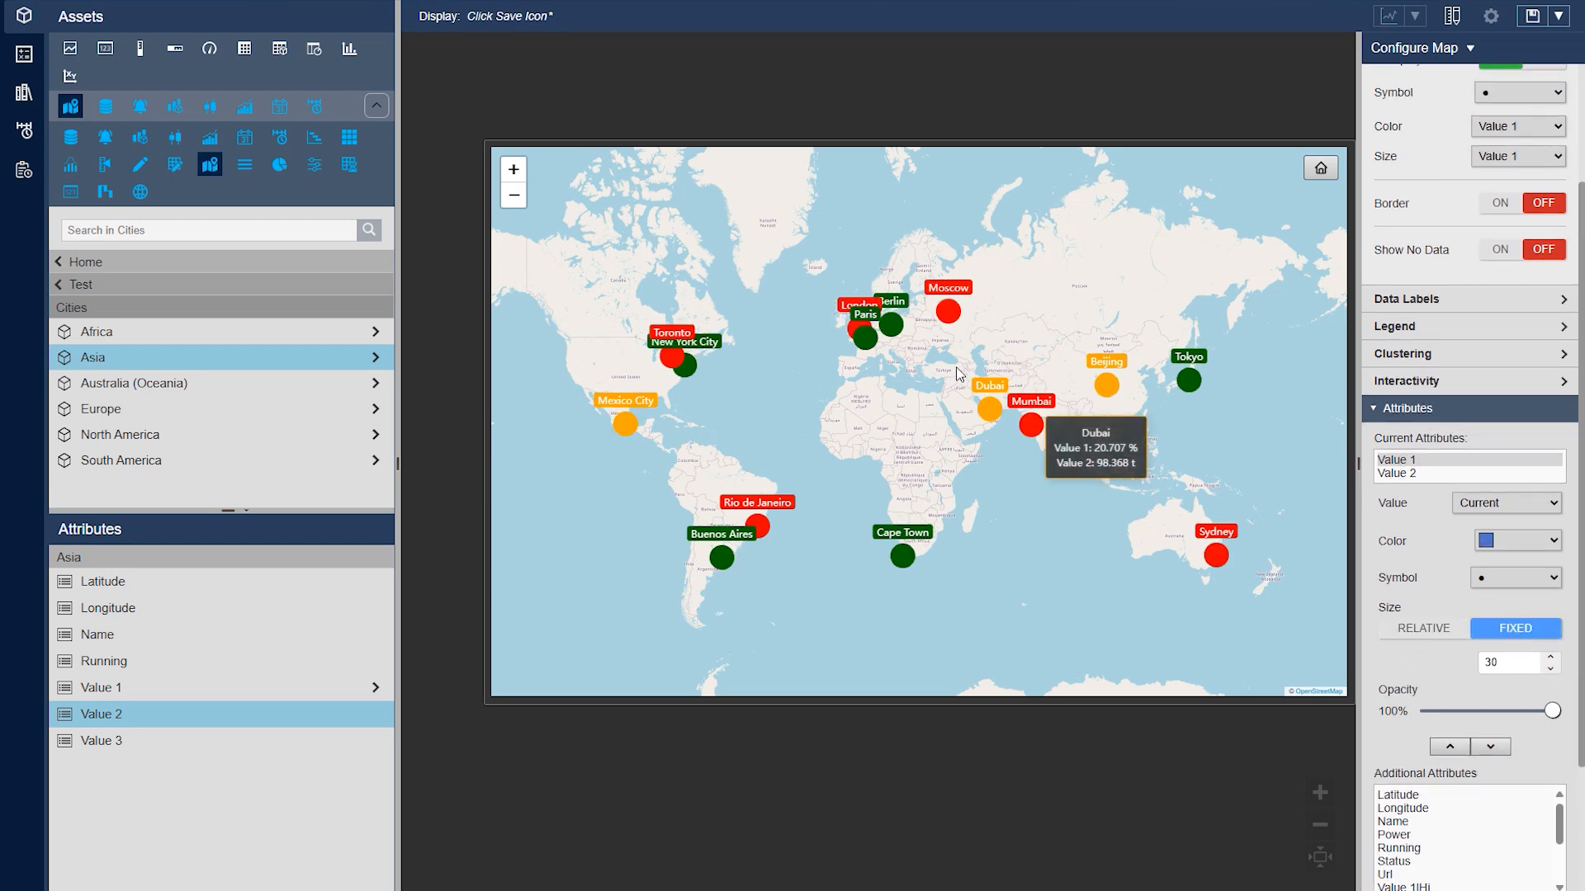
Try showing attribute values and names in the data labels and turn both off again
scroll(1446, 570, "up", 2)
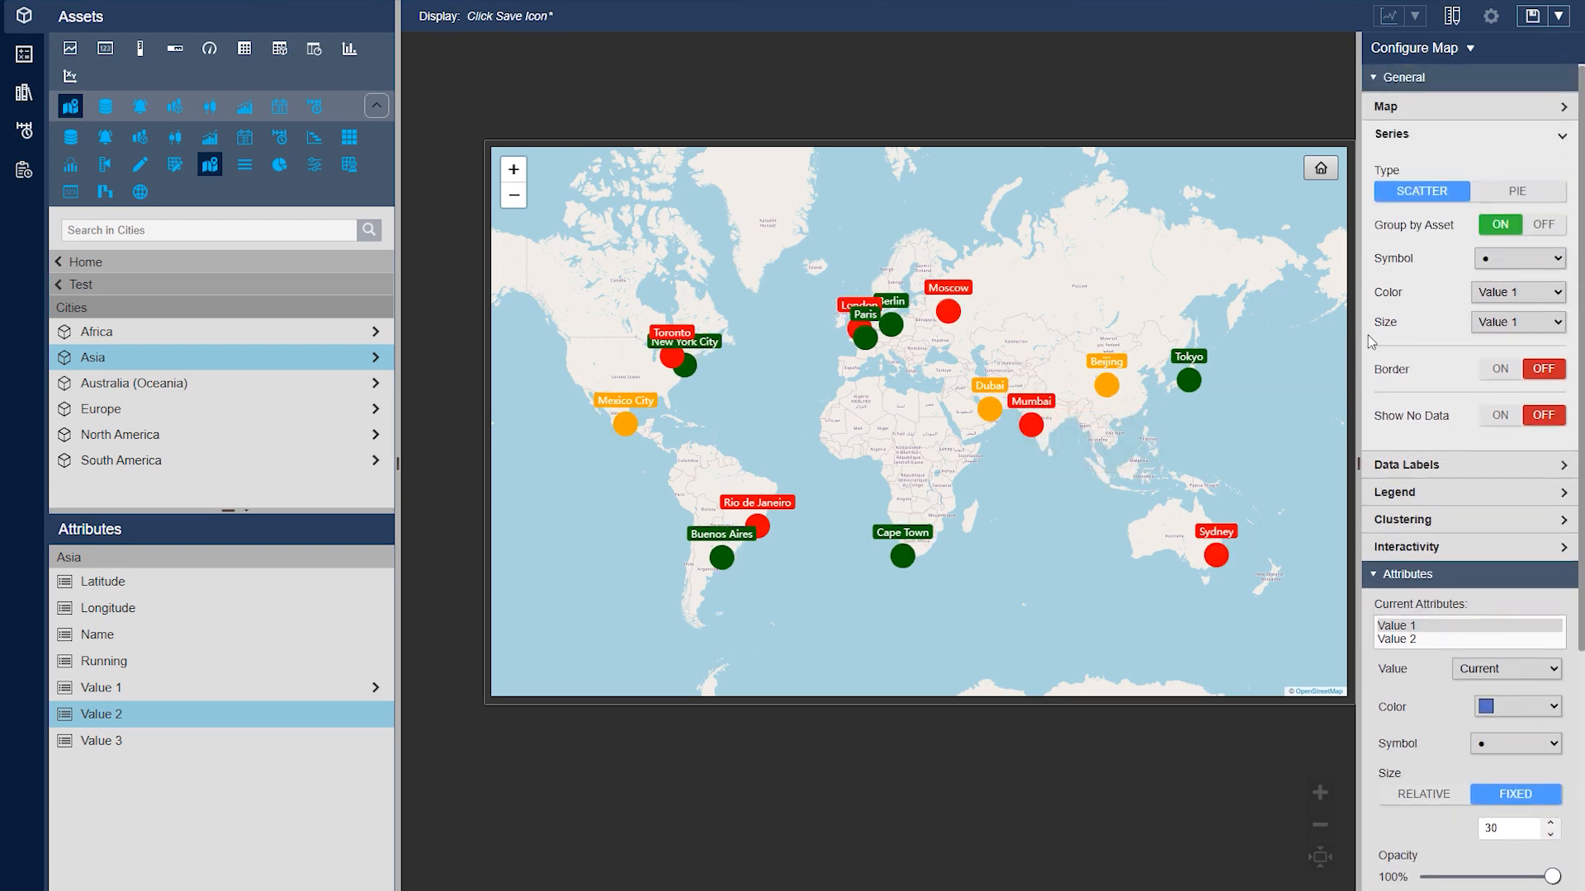
left_click(1403, 139)
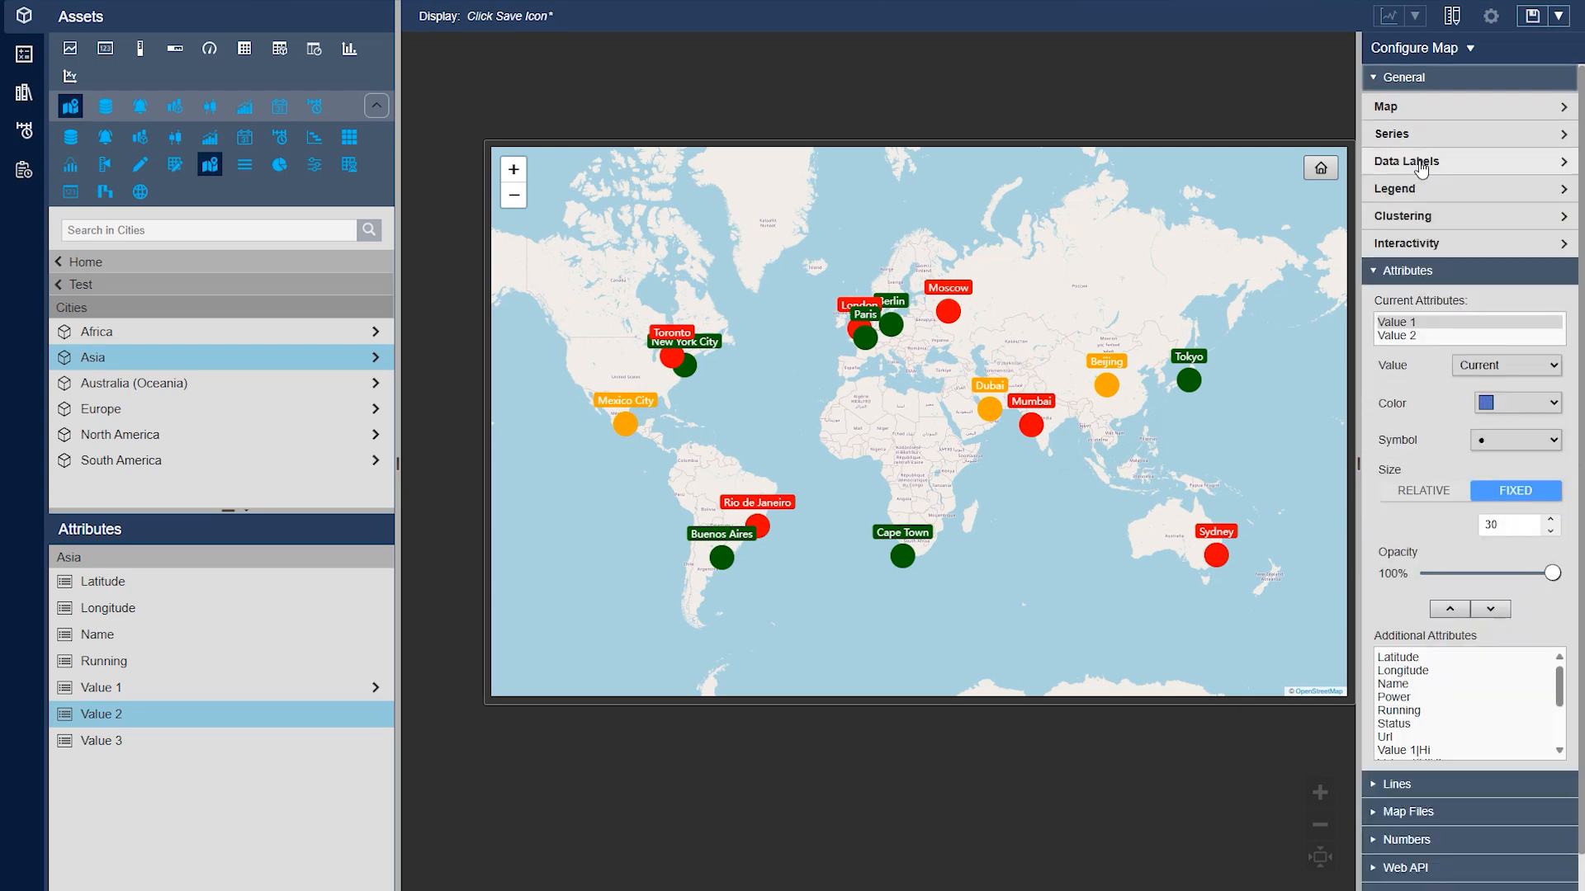
left_click(1420, 165)
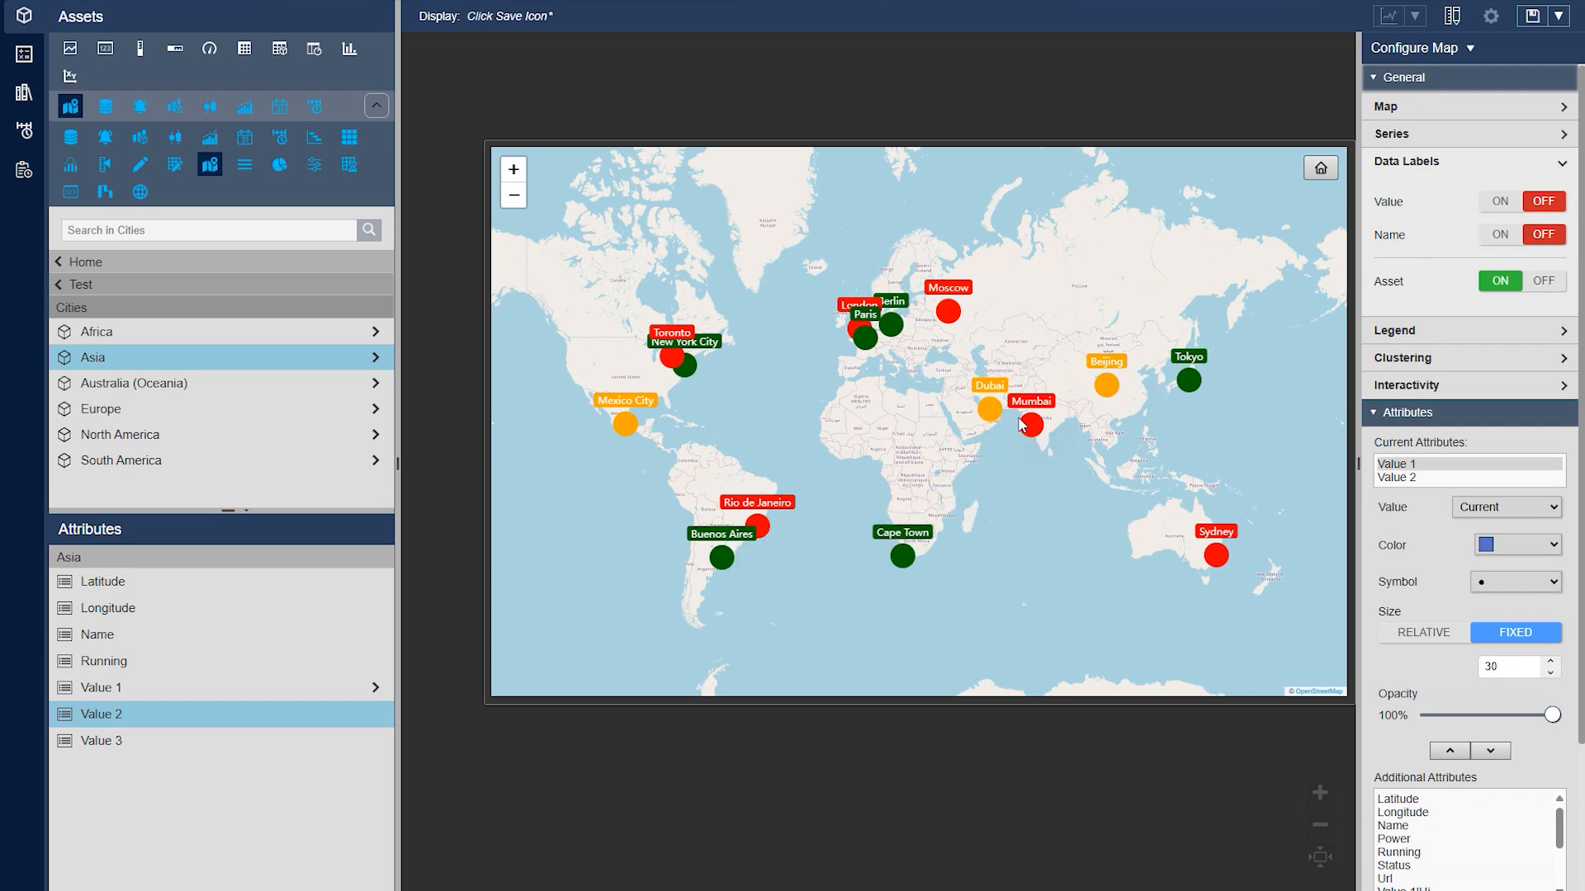
left_click(1502, 201)
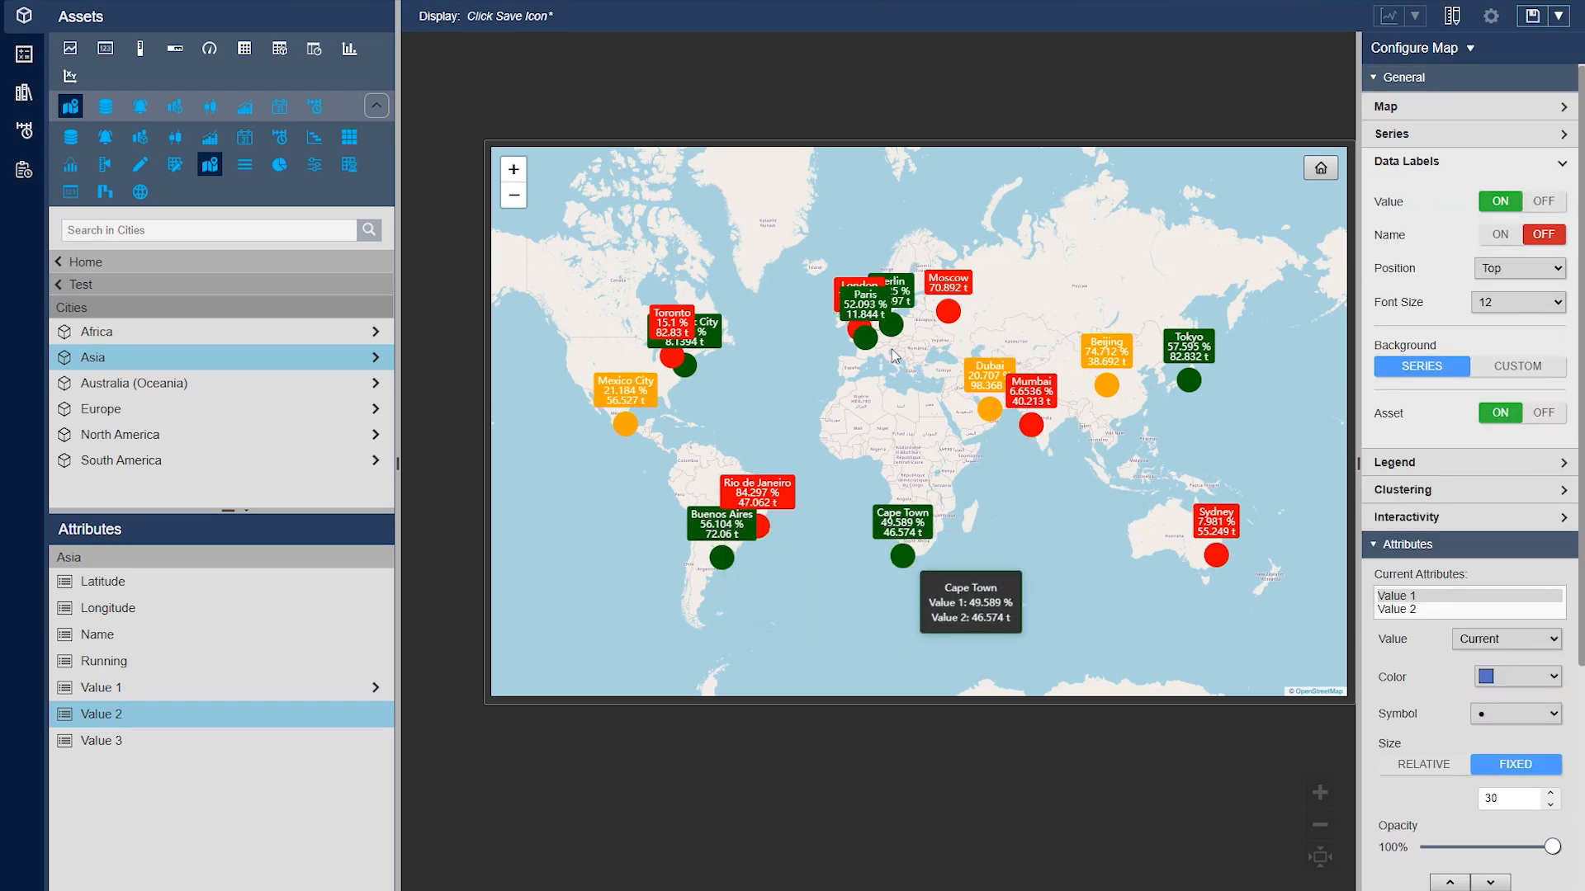
left_click(1500, 235)
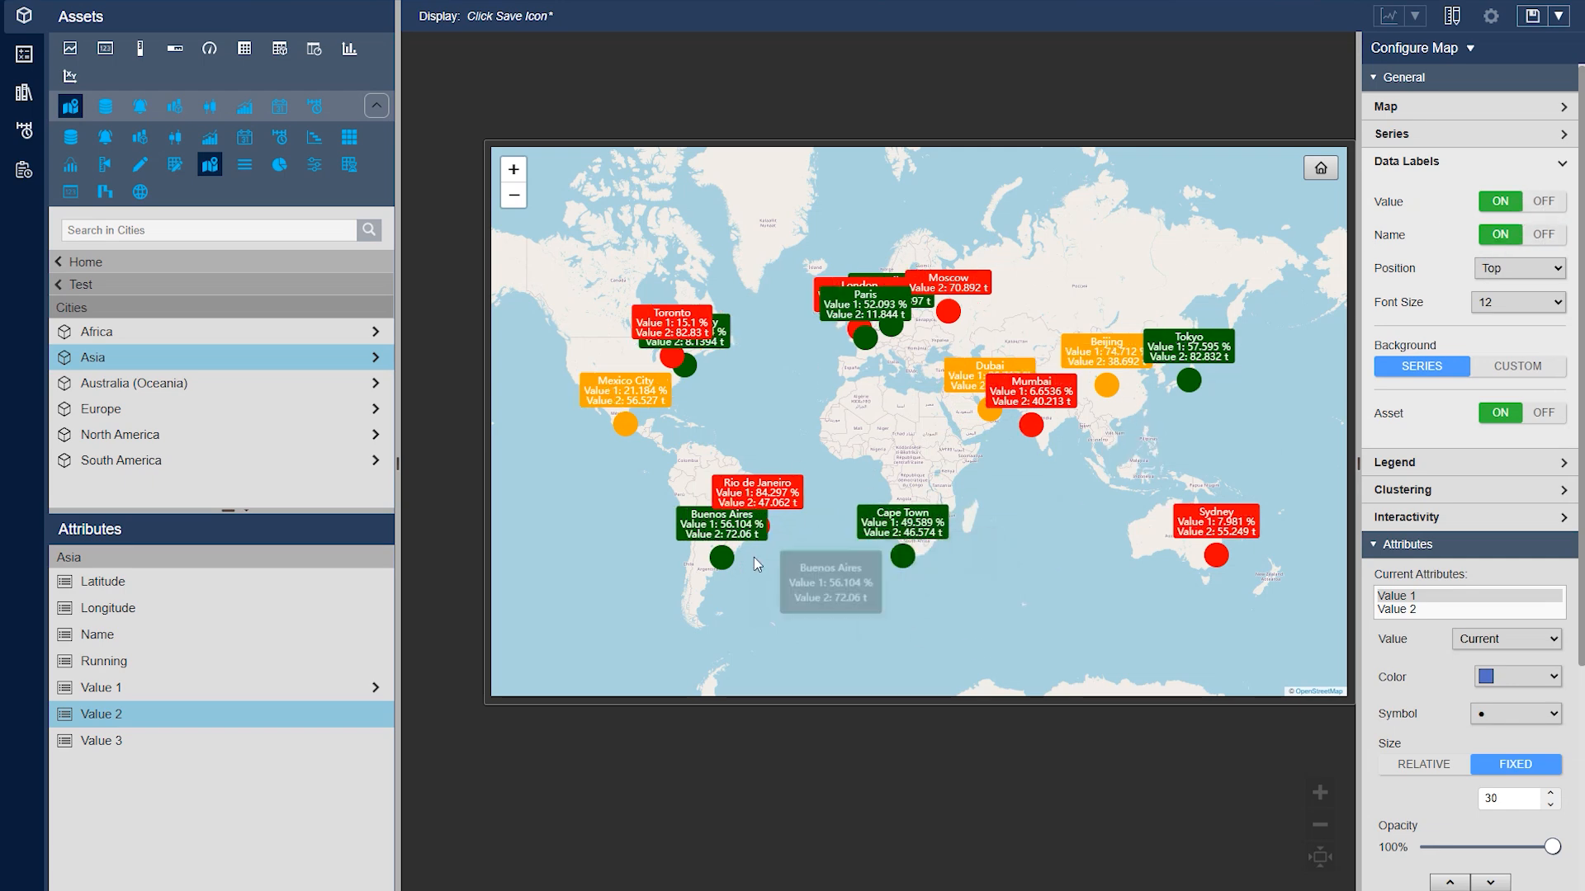
left_click(1515, 208)
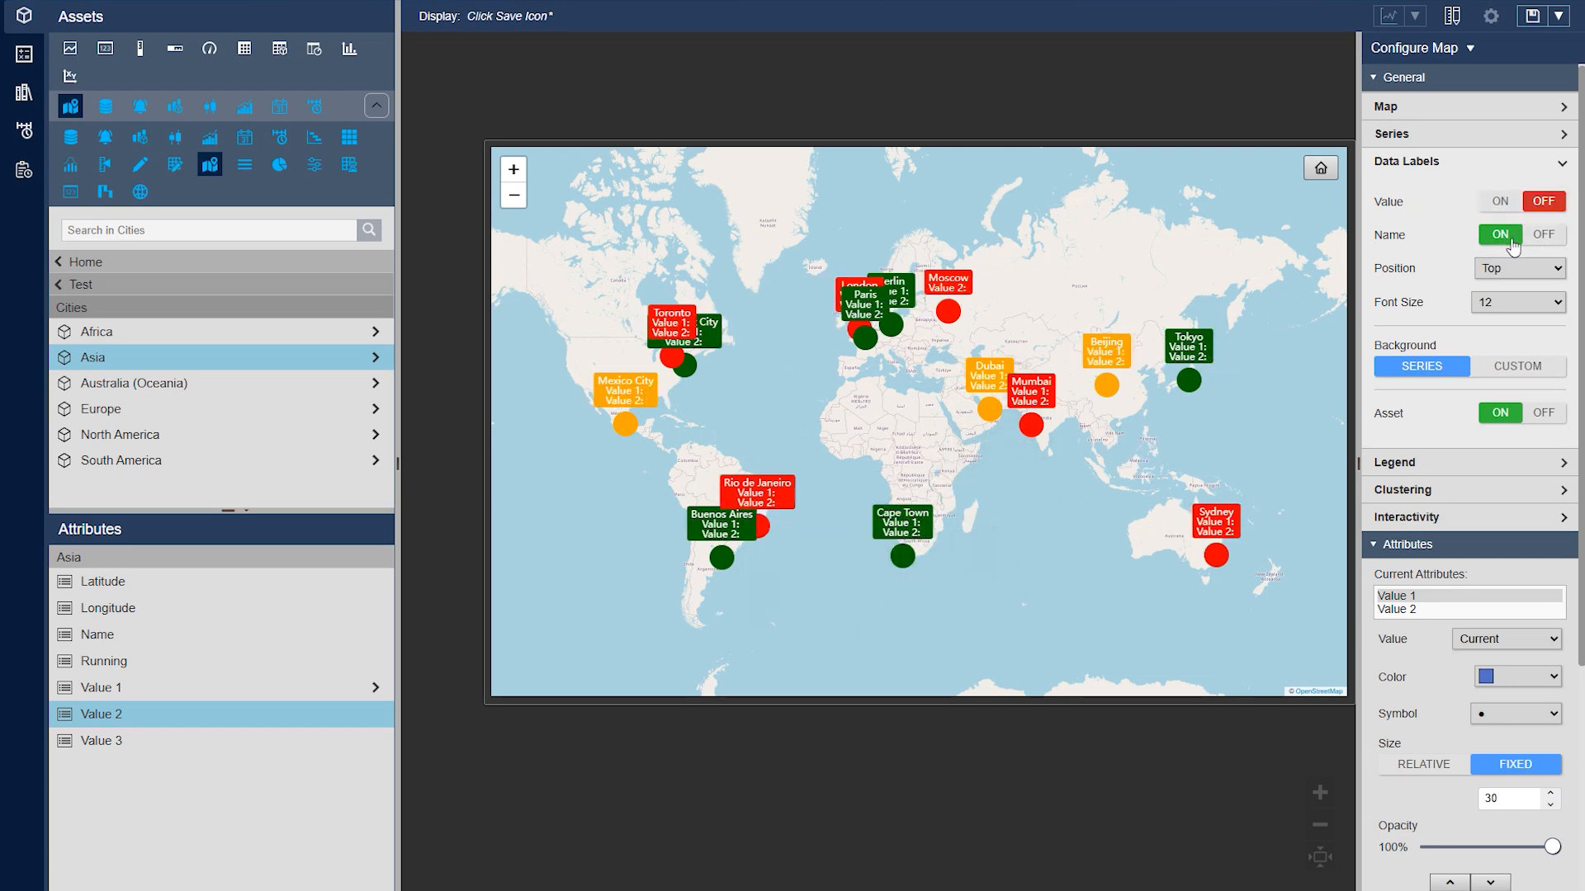
left_click(1510, 242)
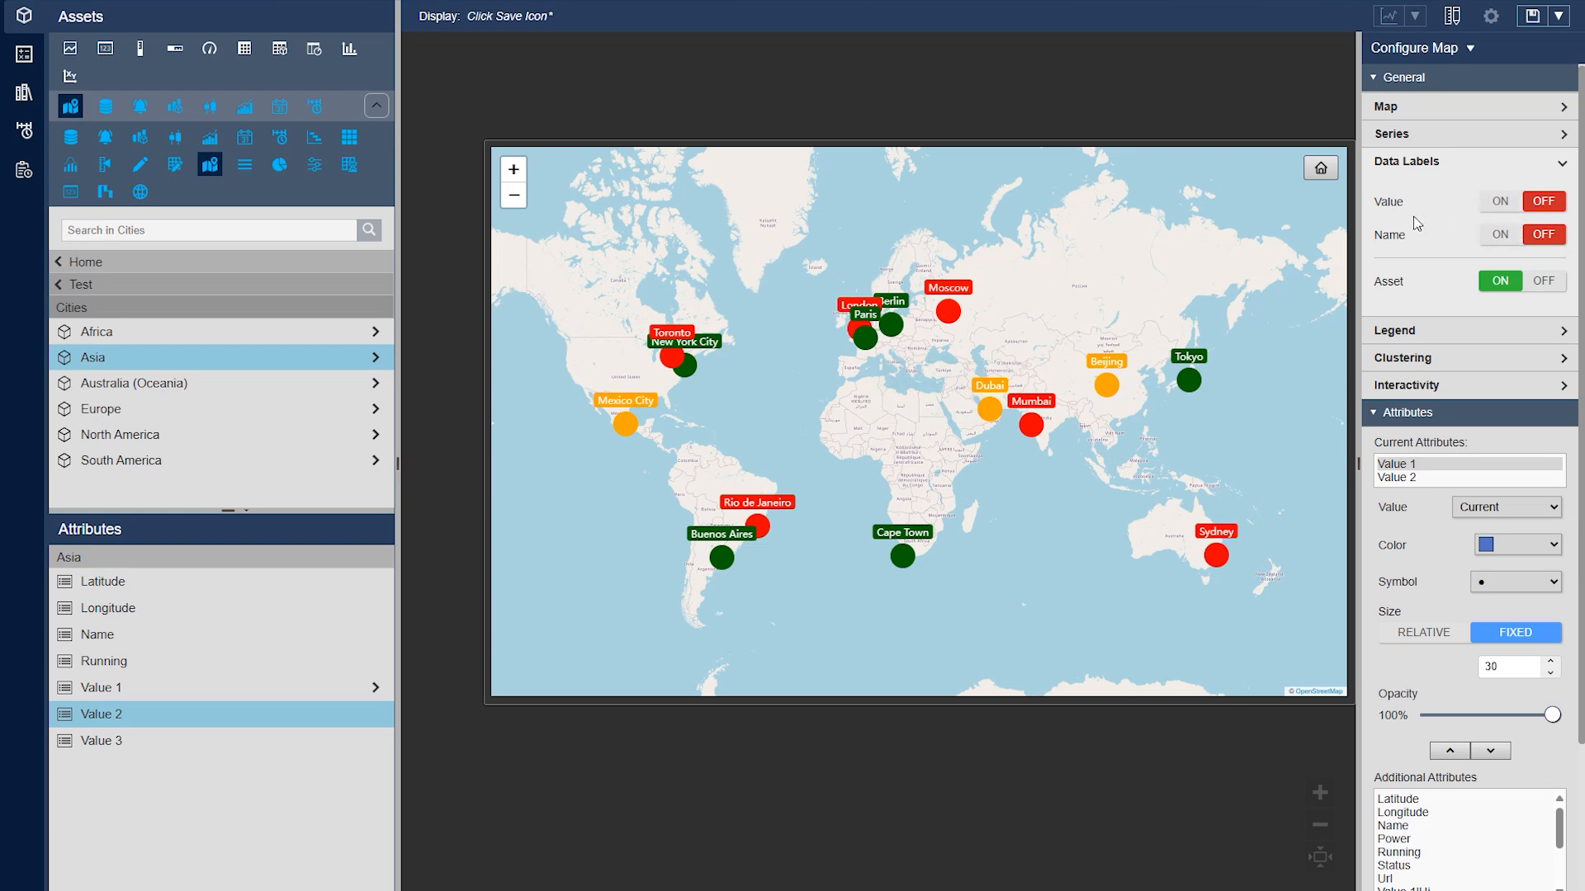
left_click(1399, 169)
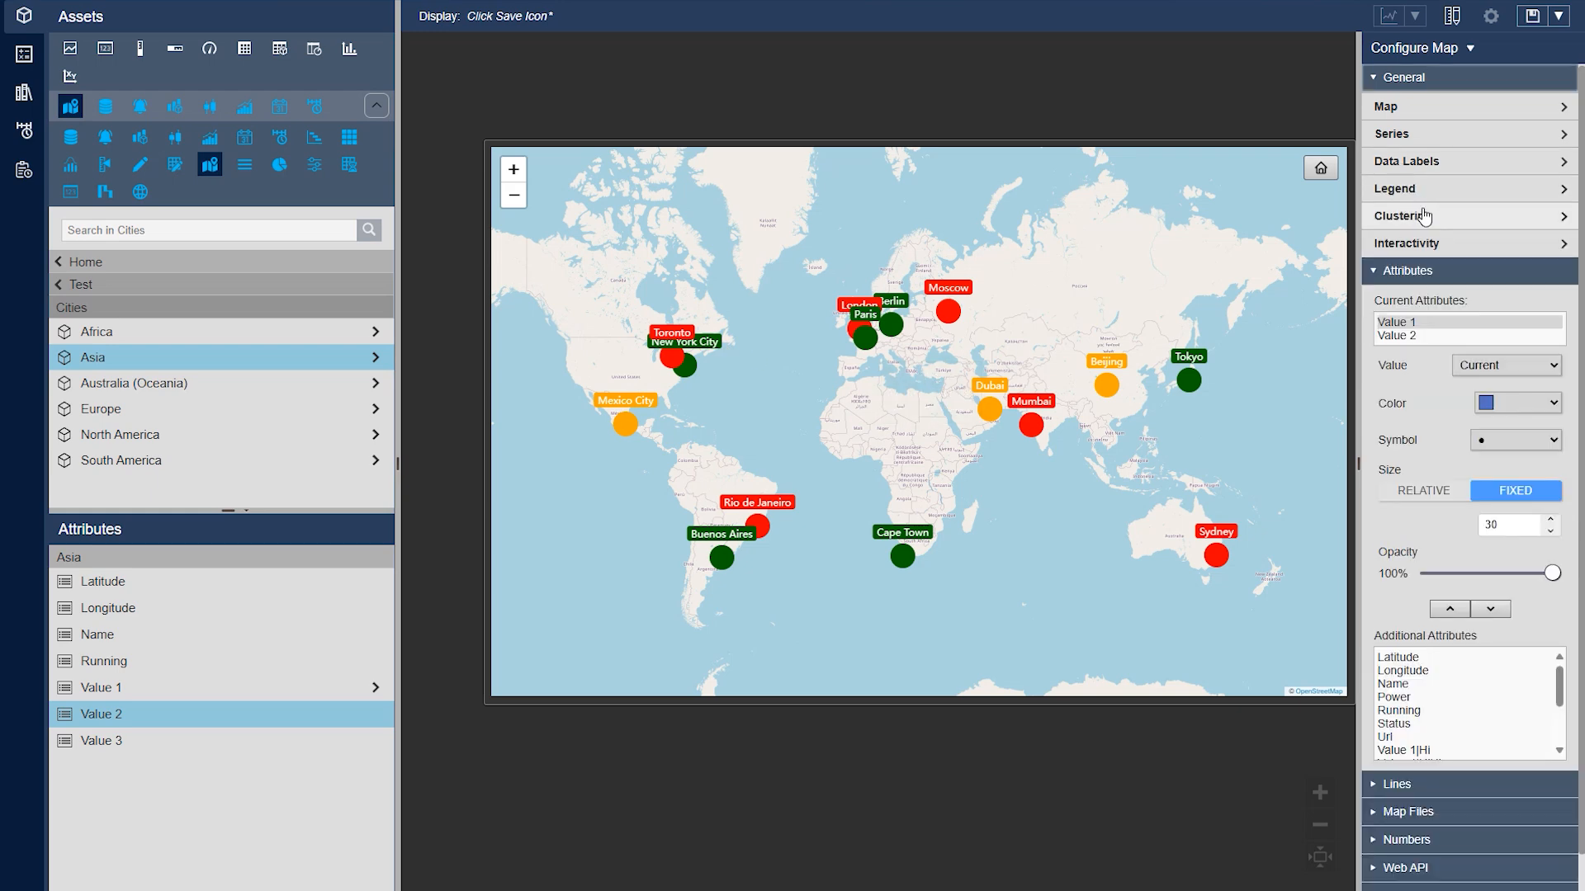
Enable clustering for the city markers on the map
left_click(1421, 216)
mouse_move(861, 337)
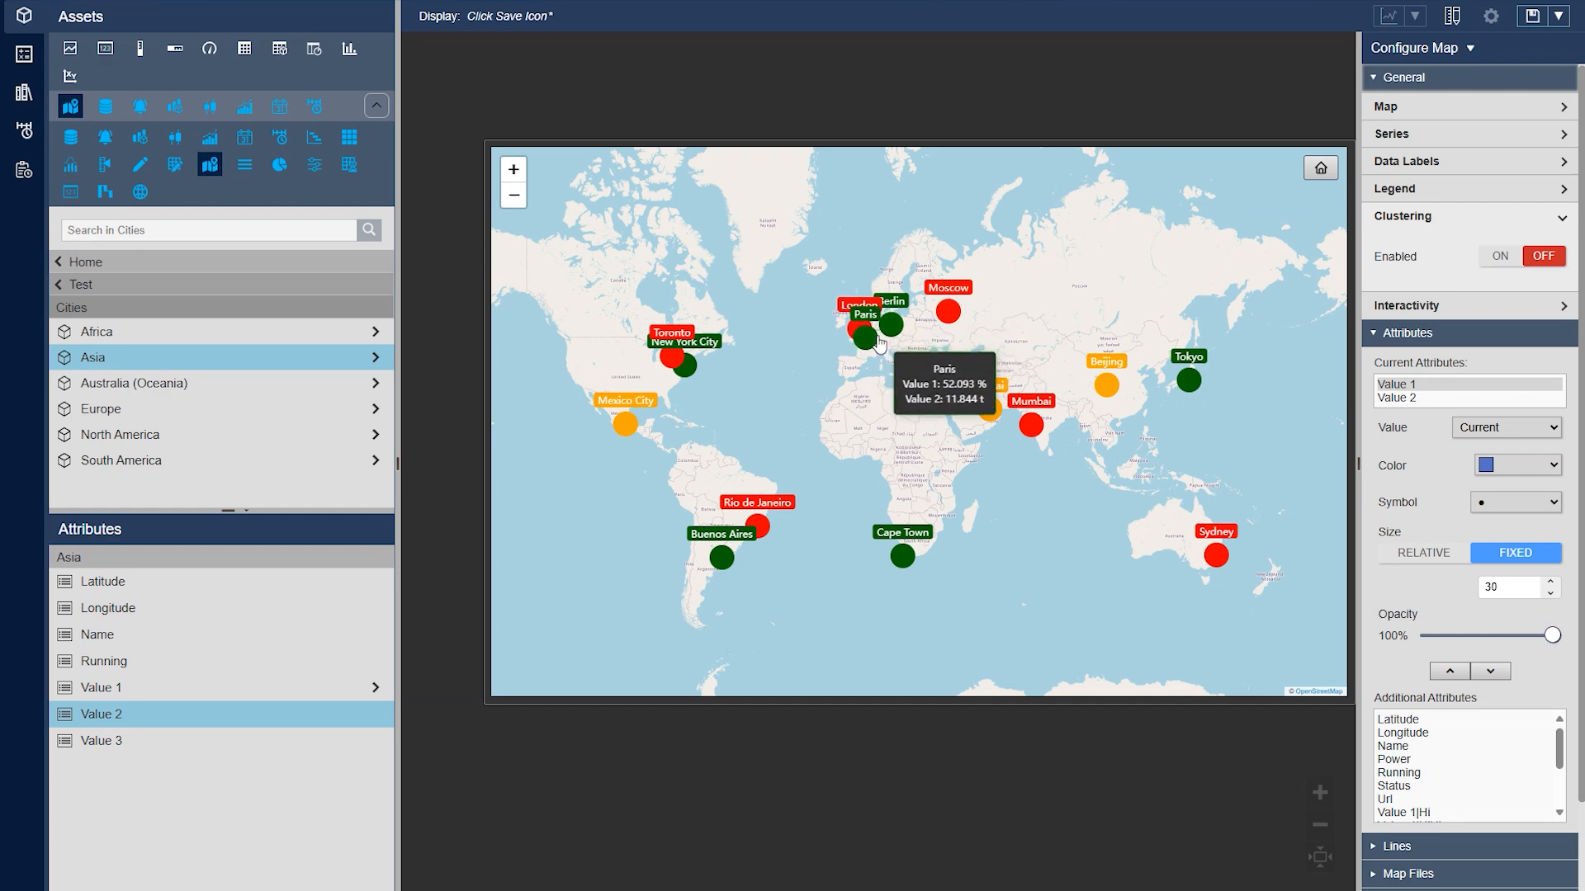
left_click(1500, 256)
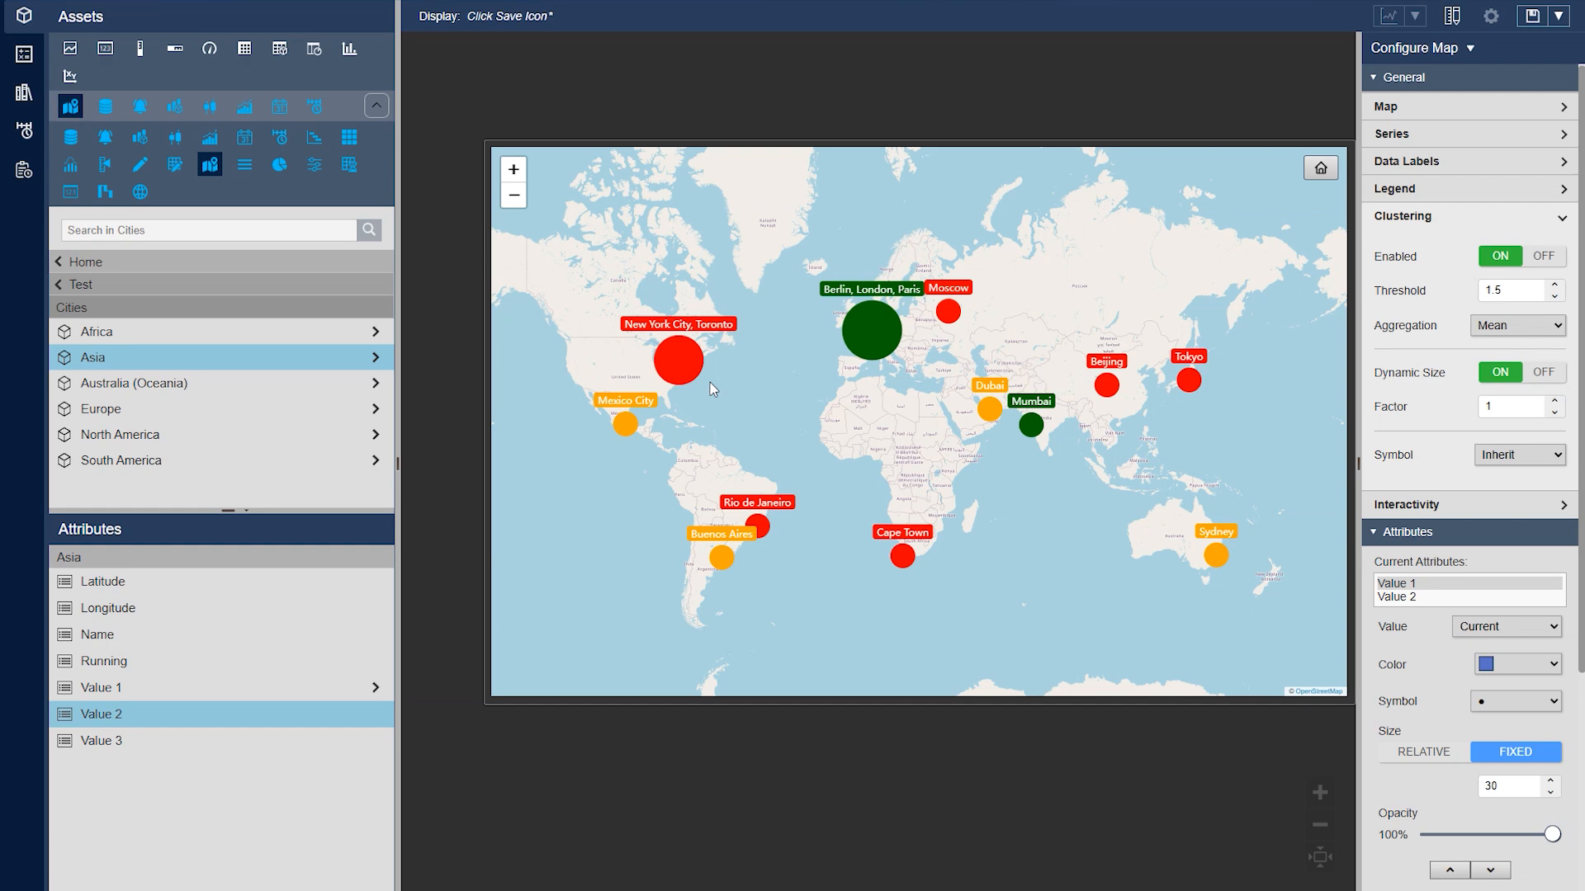
Try clustering thresholds up to 7.5 and set the threshold to 2
left_click(1555, 287)
left_click(1555, 287)
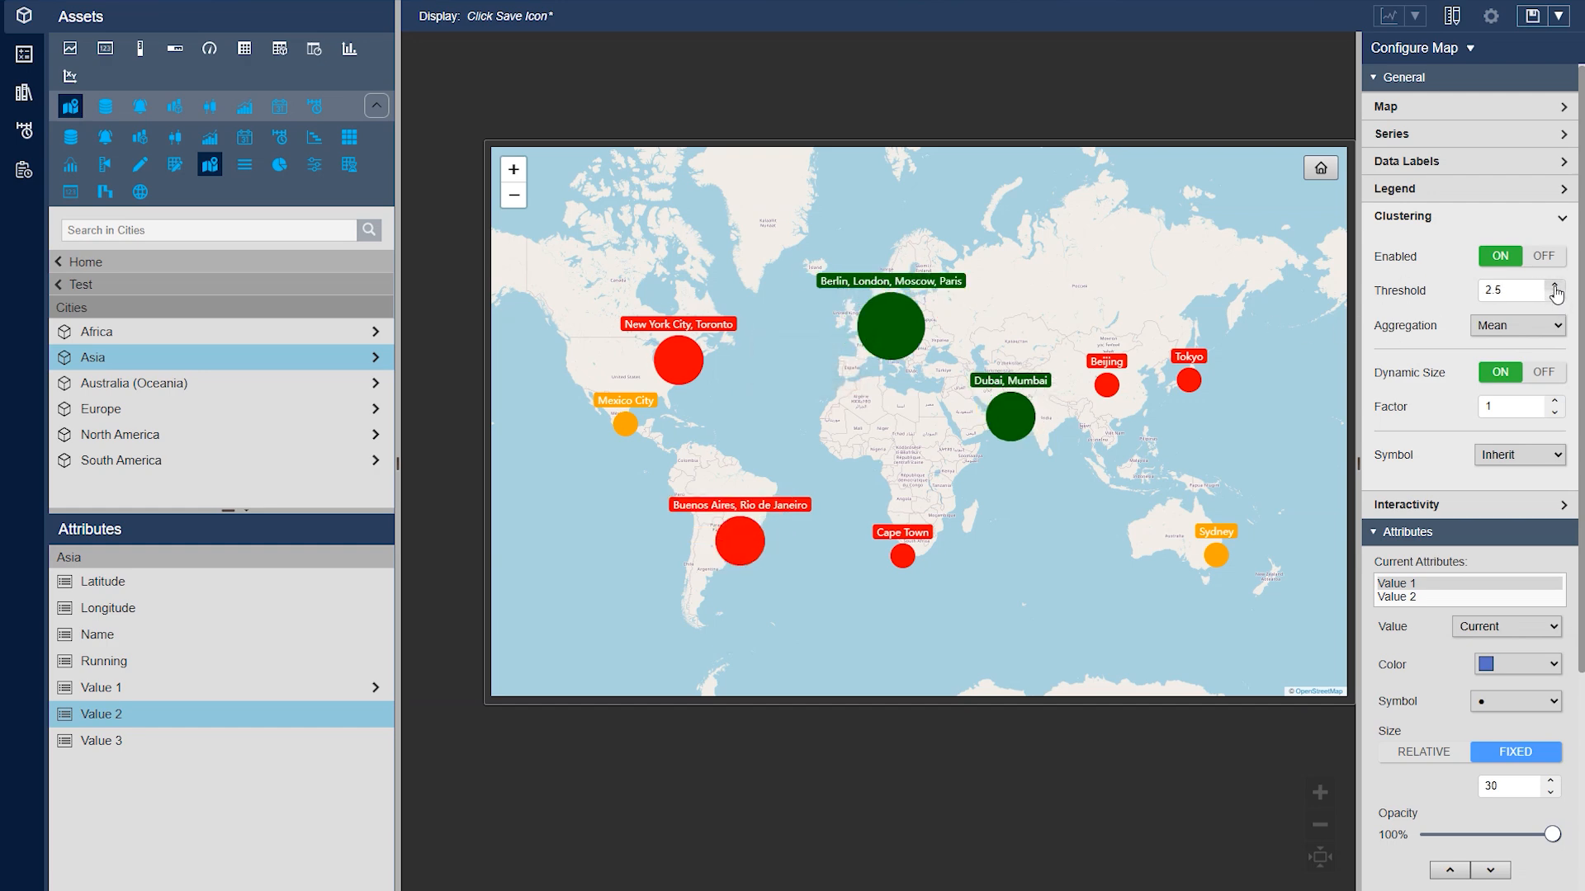
left_click(1555, 288)
left_click(1555, 287)
left_click(1555, 287)
left_click(1555, 288)
left_click(1555, 287)
left_click(1555, 287)
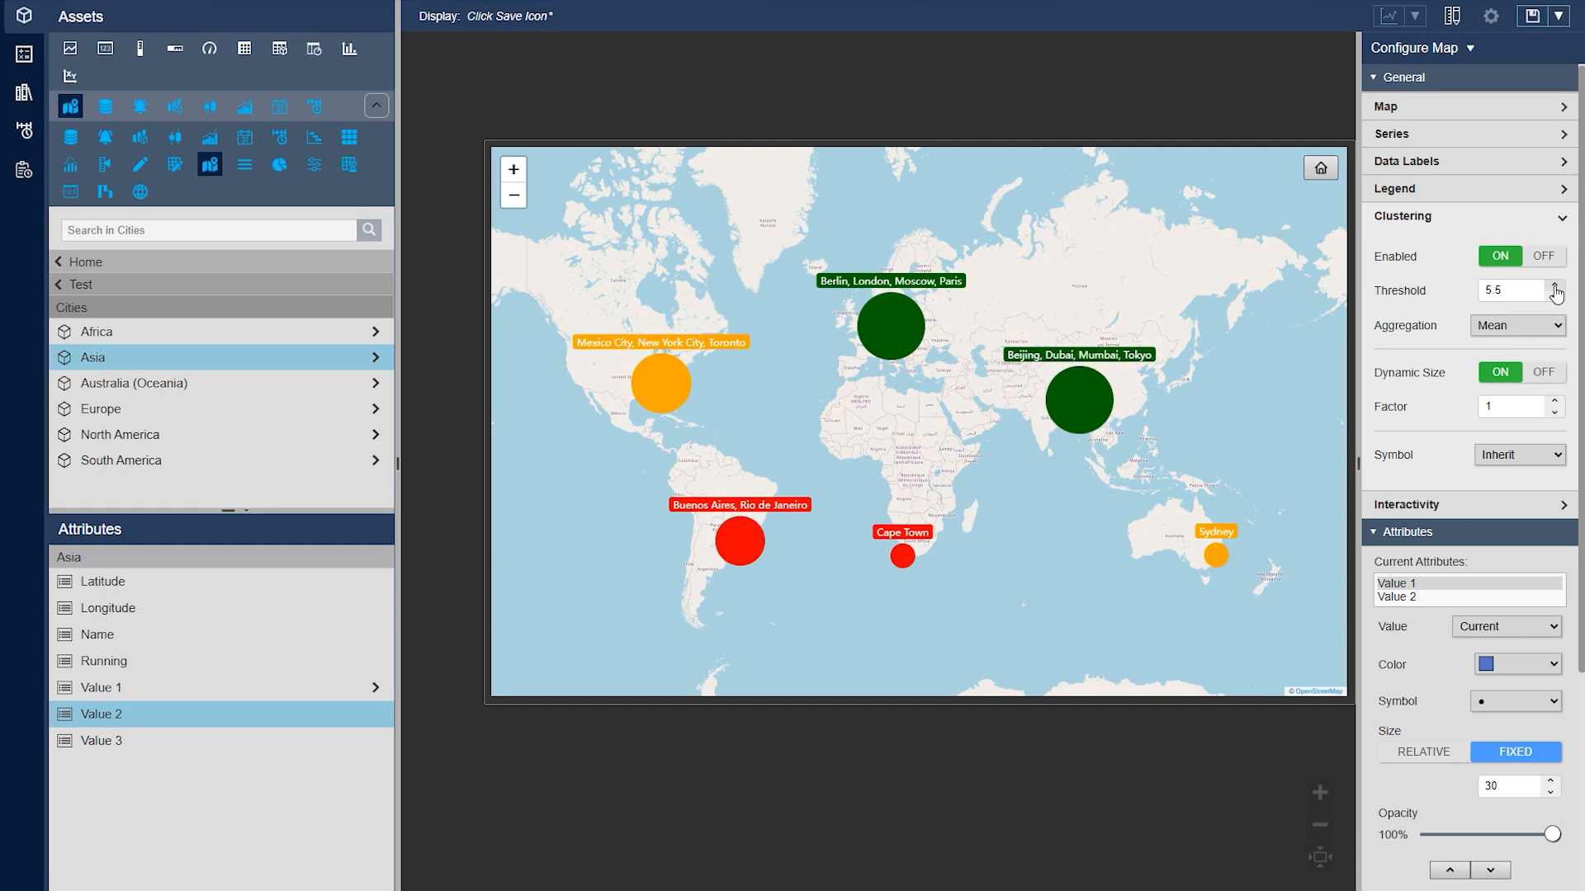
left_click(1555, 287)
left_click(1555, 287)
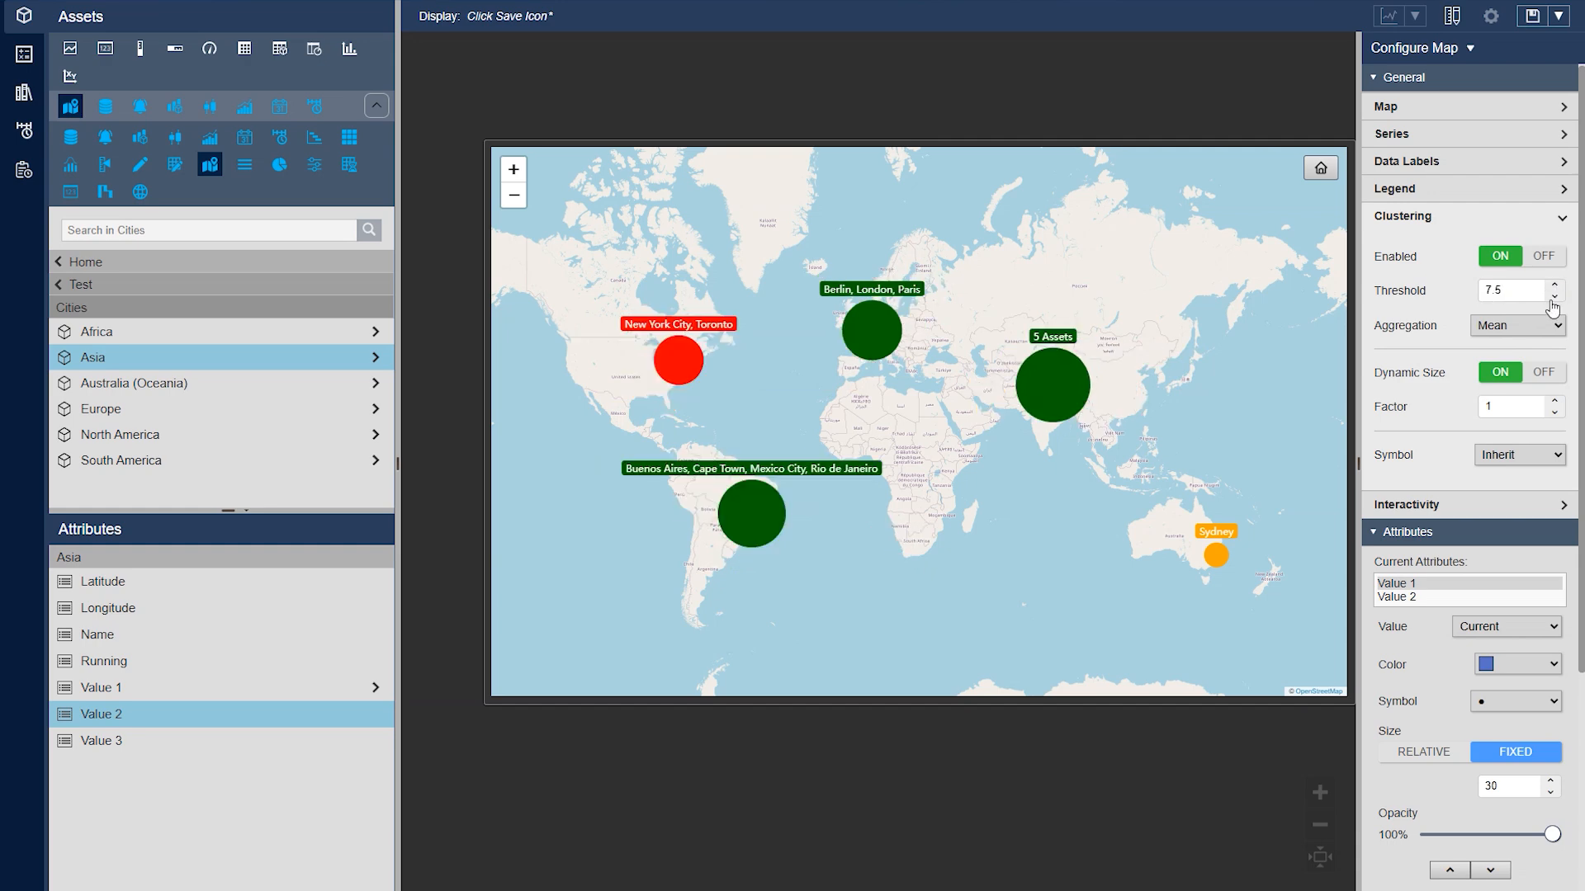
left_click(1554, 298)
left_click(1555, 298)
left_click(1555, 298)
left_click(1555, 298)
left_click(1555, 298)
left_click(1555, 298)
left_click(1555, 298)
left_click(1555, 298)
left_click(1555, 299)
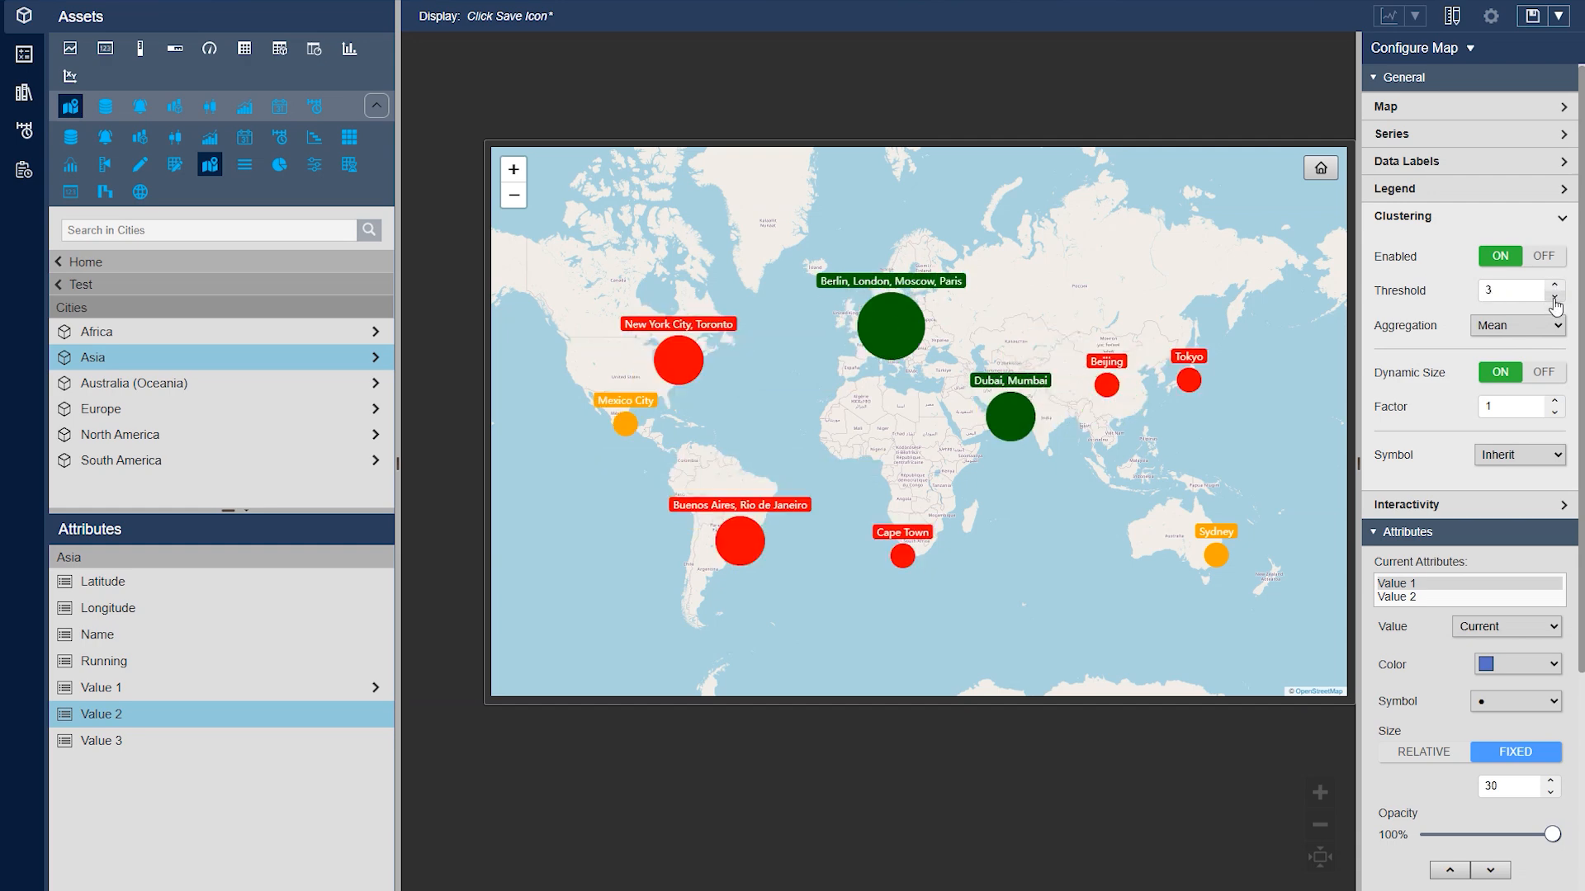
left_click(1555, 299)
left_click(1555, 299)
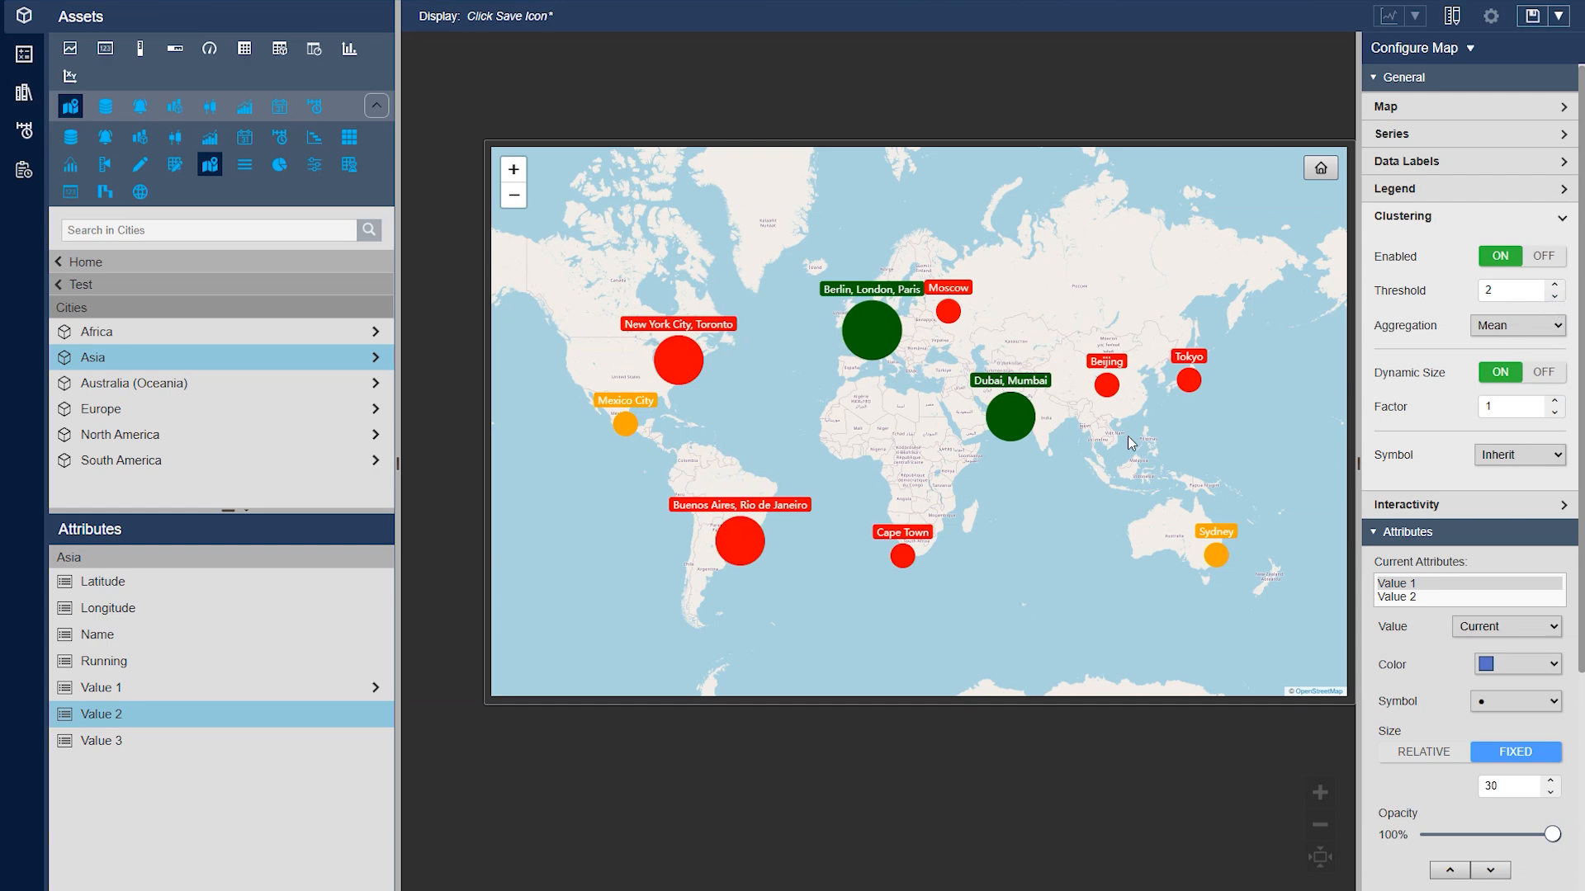
Zoom in on Europe to examine how the Berlin, London and Paris cluster separates
mouse_move(864, 449)
left_mouse_down()
mouse_move(877, 471)
mouse_move(850, 468)
left_mouse_up()
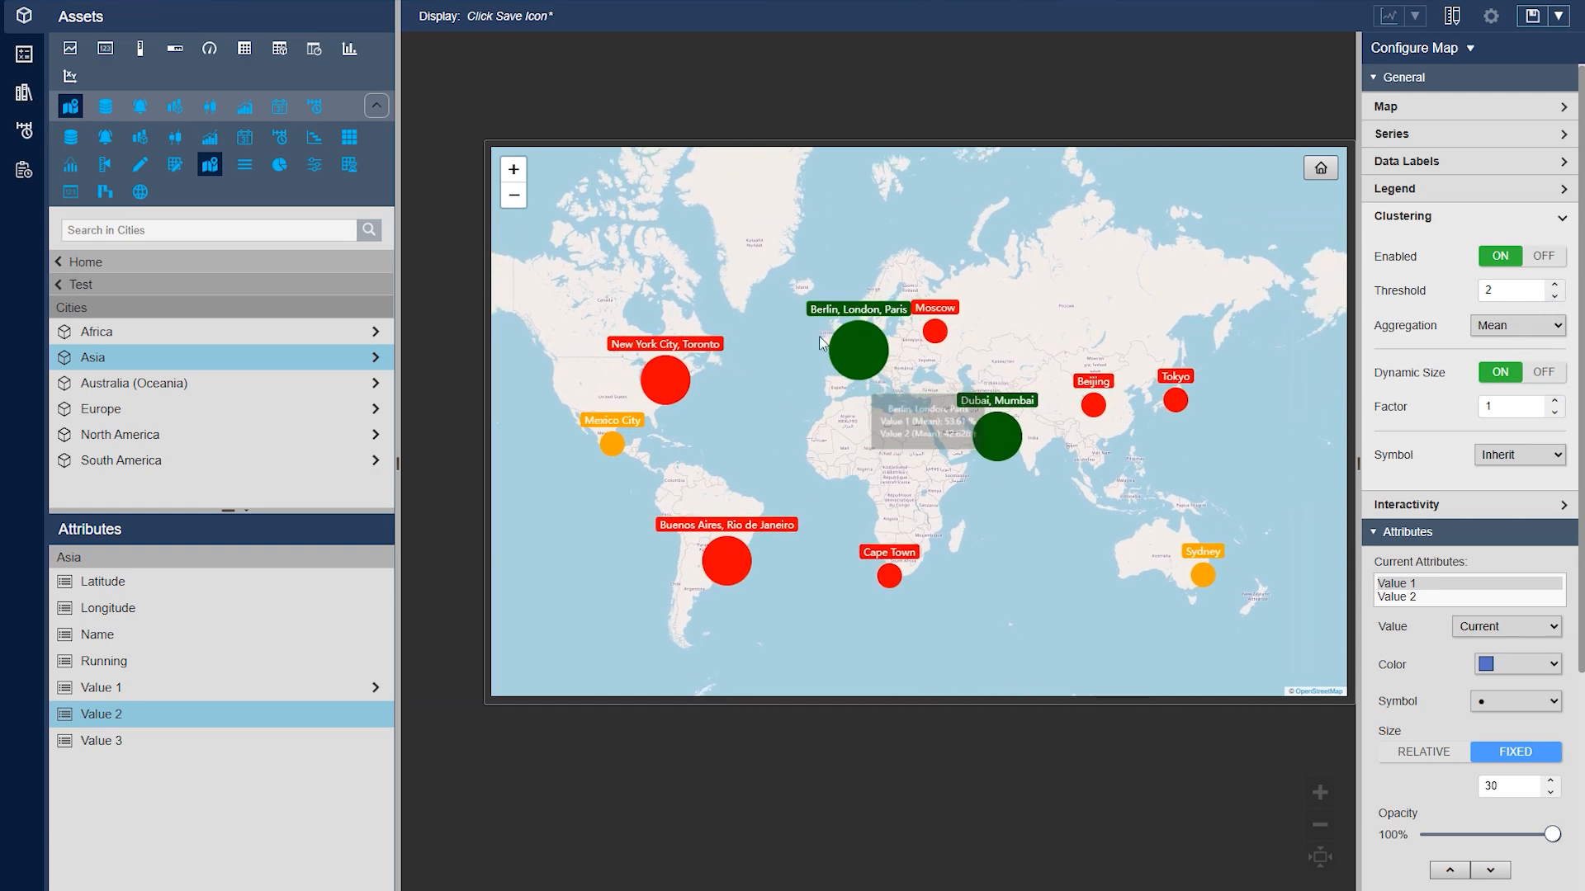
scroll(833, 340, "up", 1)
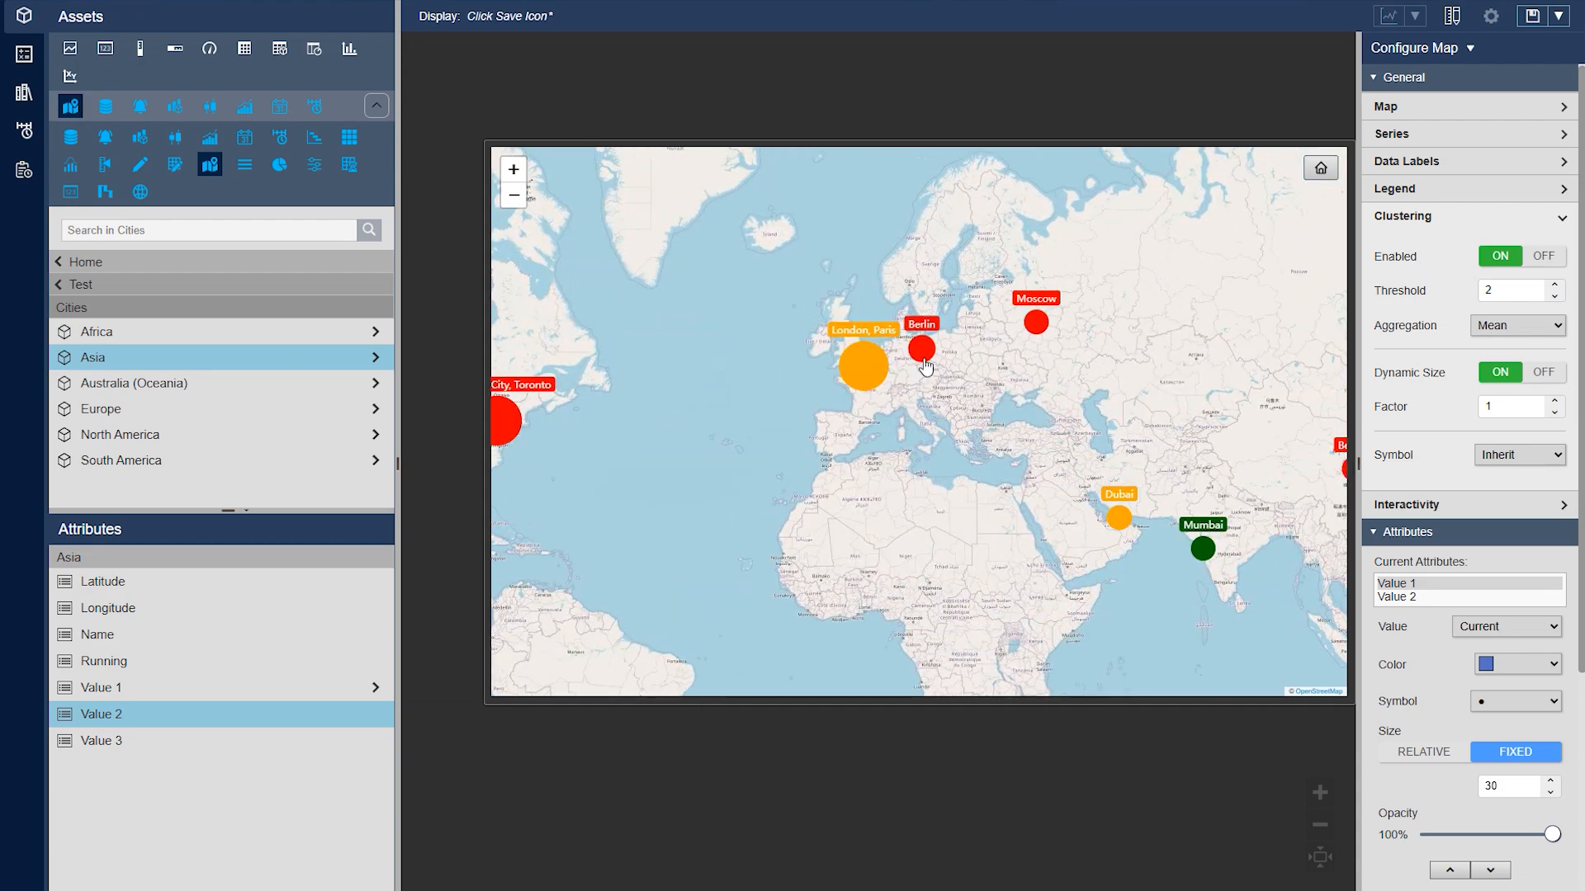
scroll(899, 353, "up", 1)
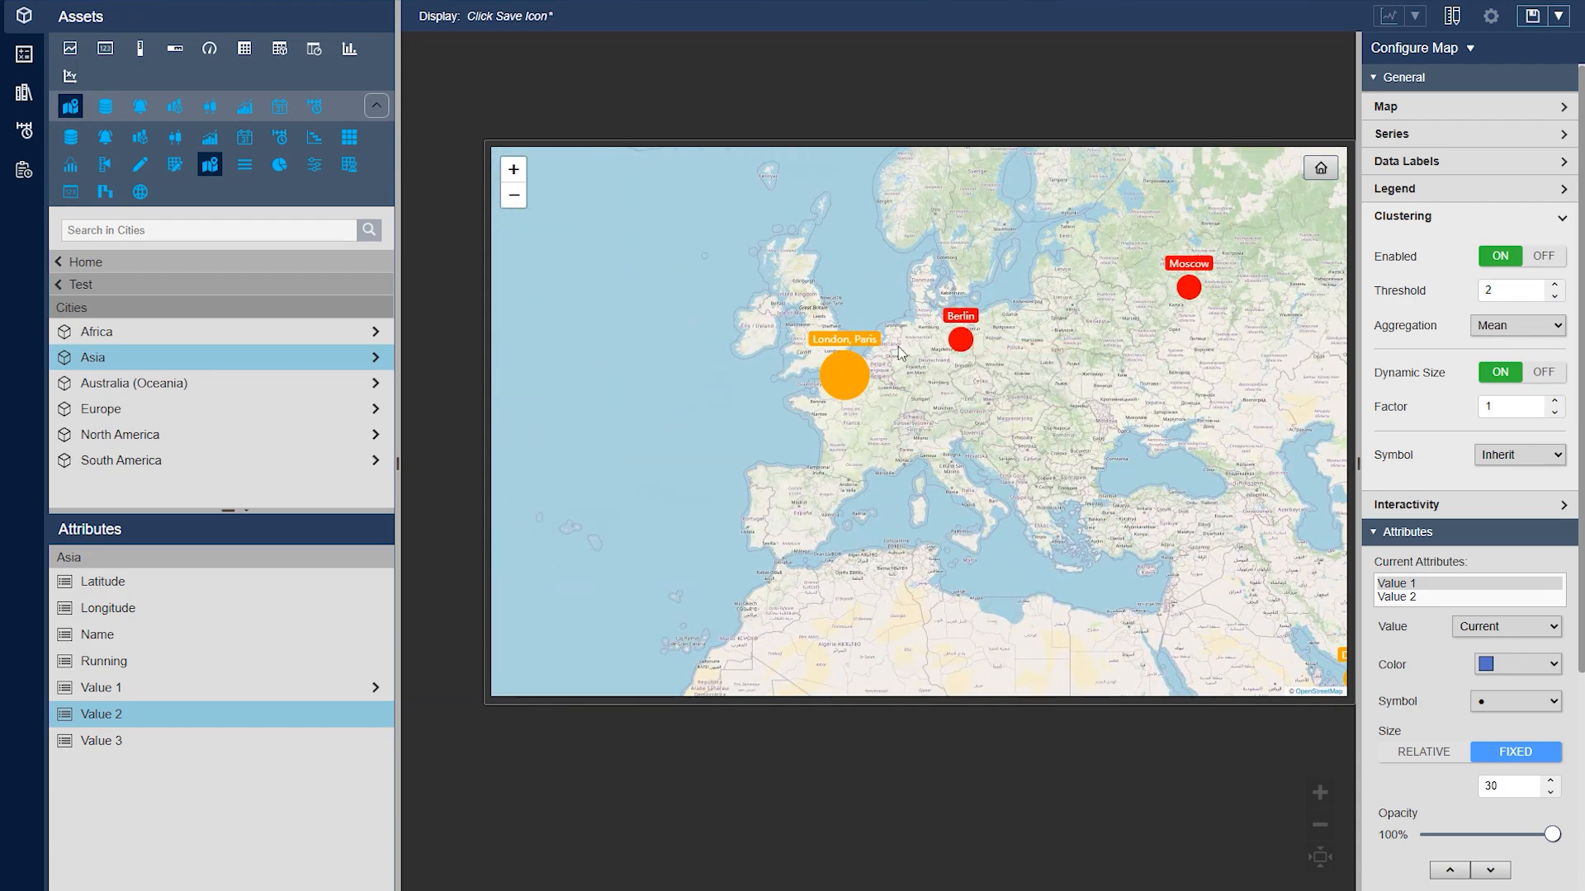
Zoom closer to western Europe to examine the London and Paris markers, and return to the world view
scroll(898, 347, "up", 1)
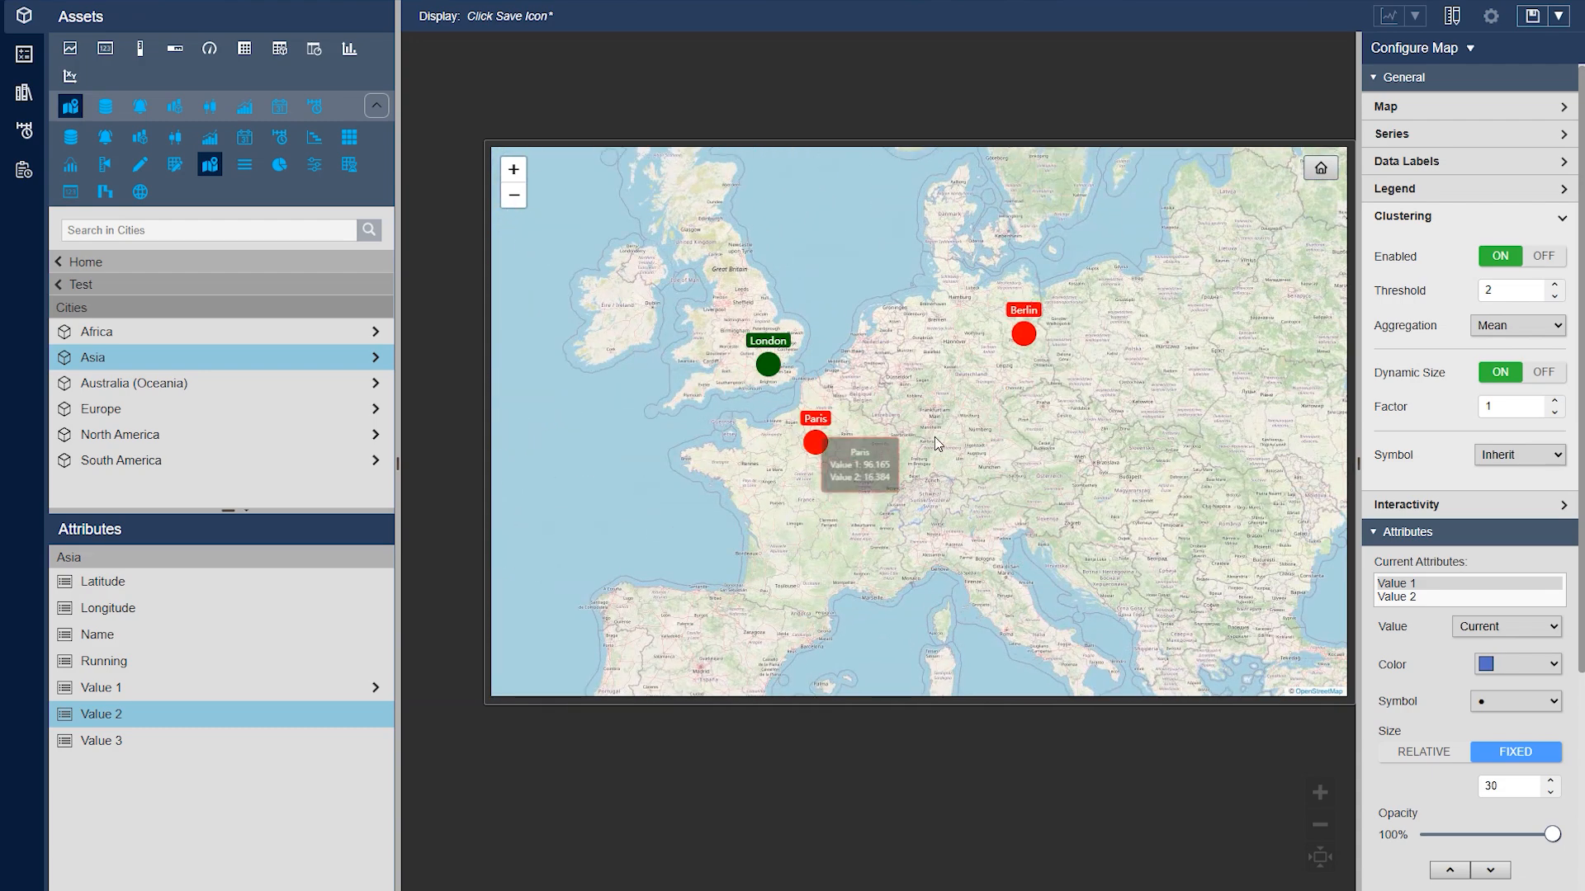
scroll(950, 479, "down", 3)
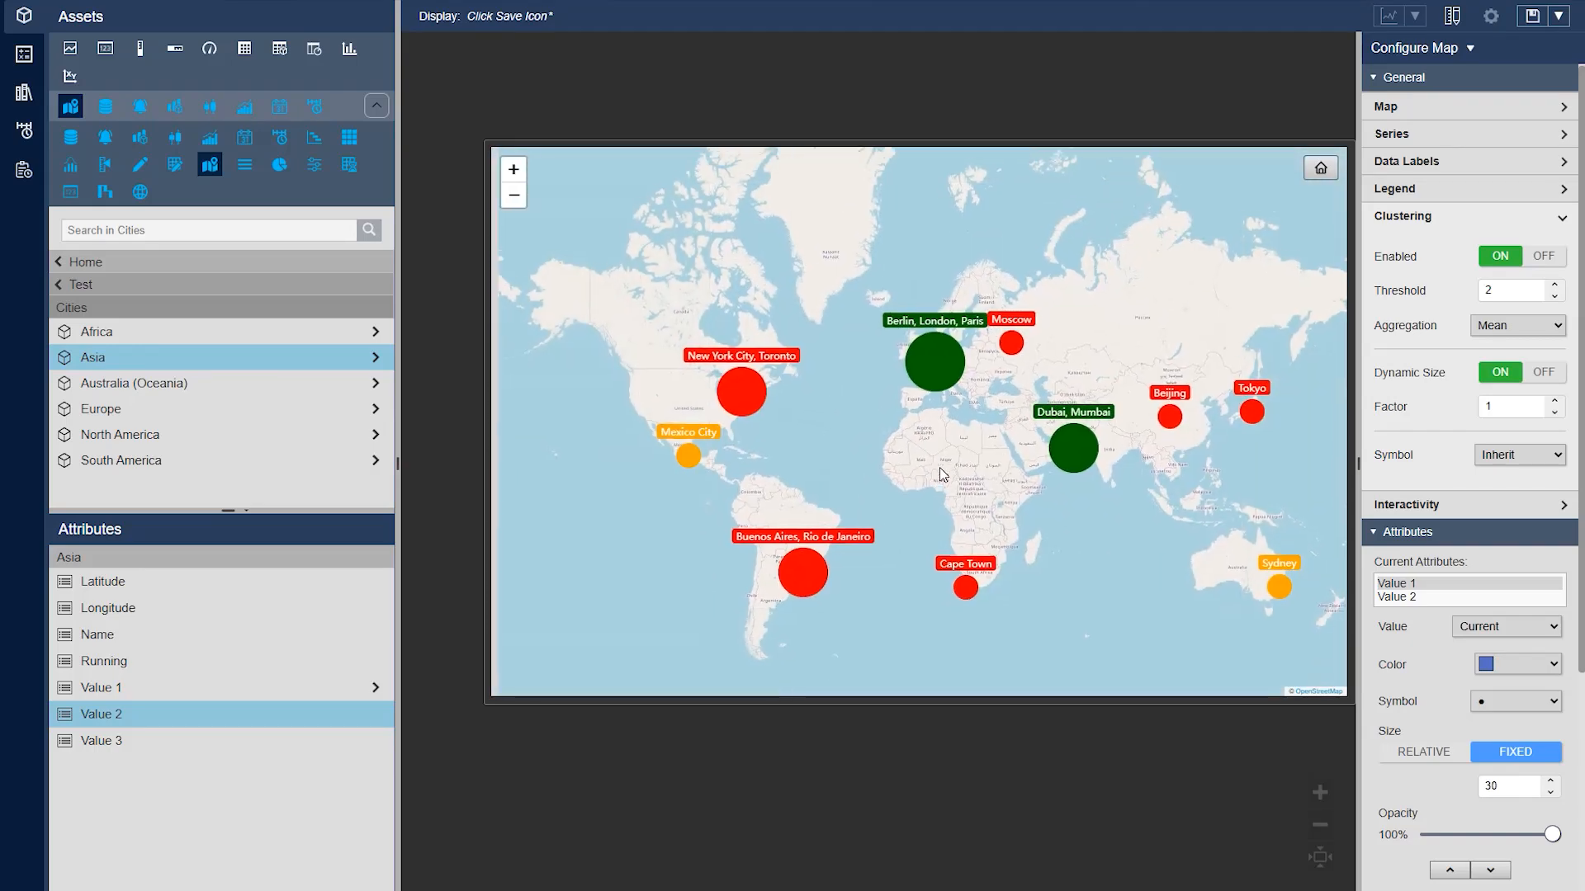
left_click_drag(939, 467, 839, 439)
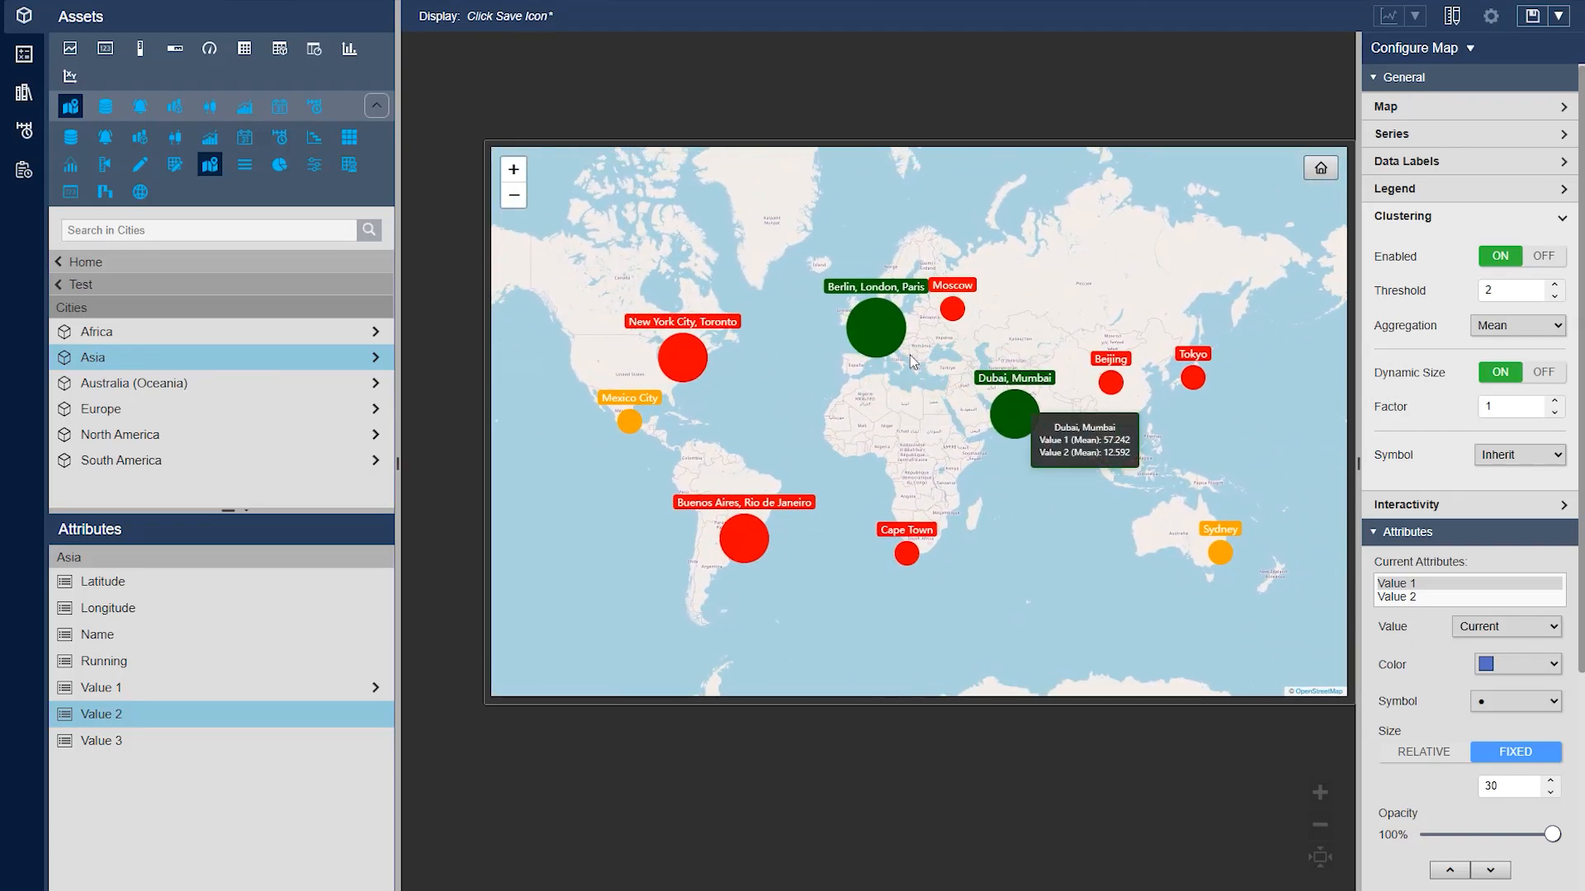
Try the square and circle symbols for the clusters and set the cluster symbol back to Inherit
left_click(1517, 457)
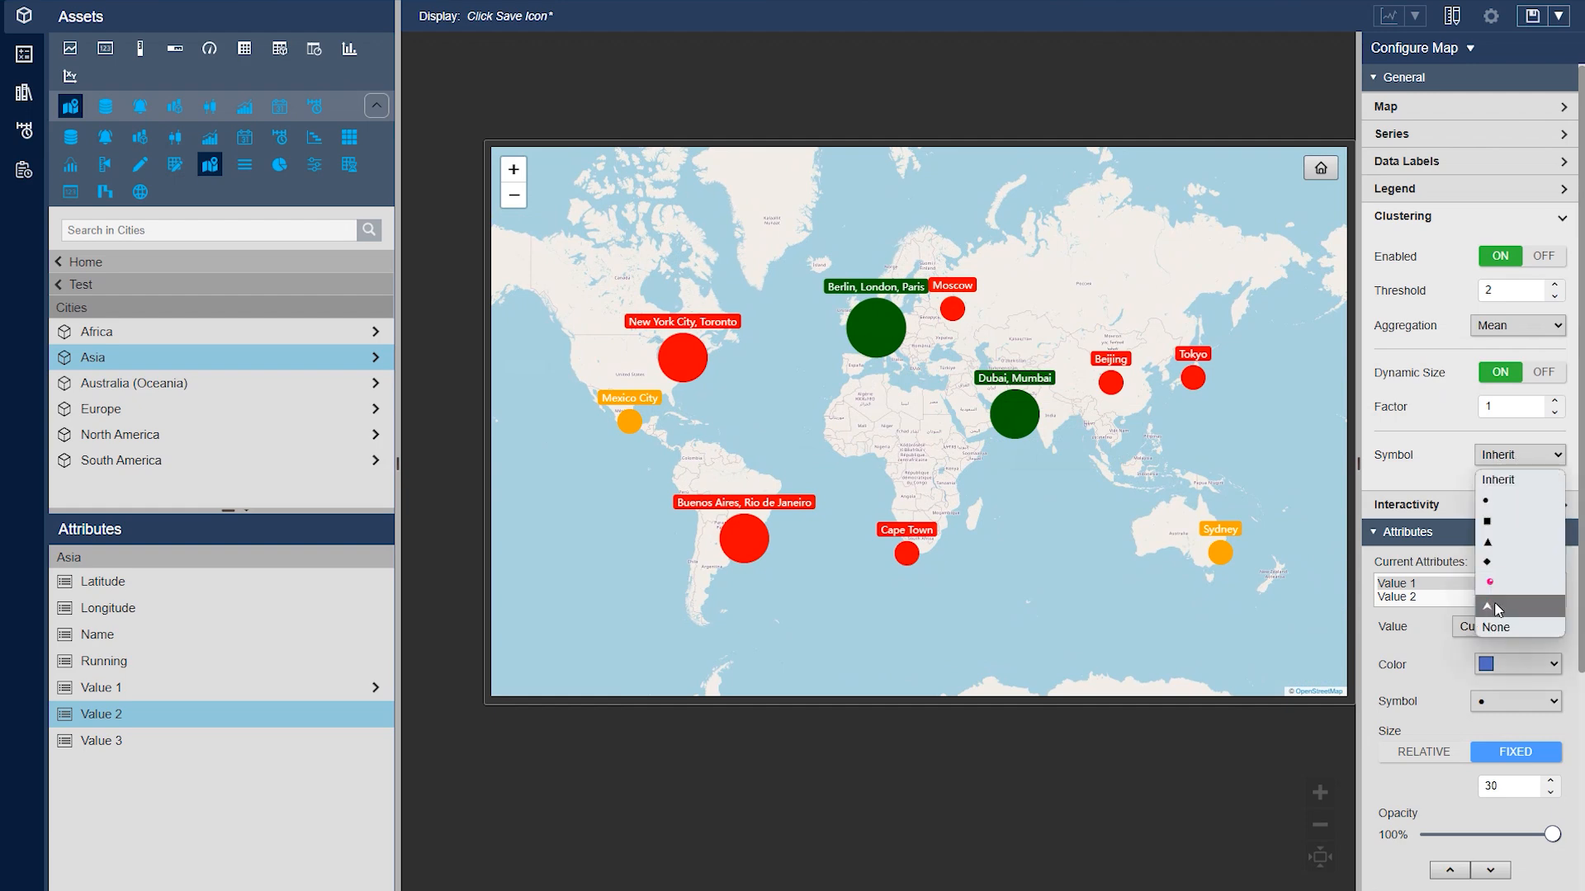
left_click(1515, 525)
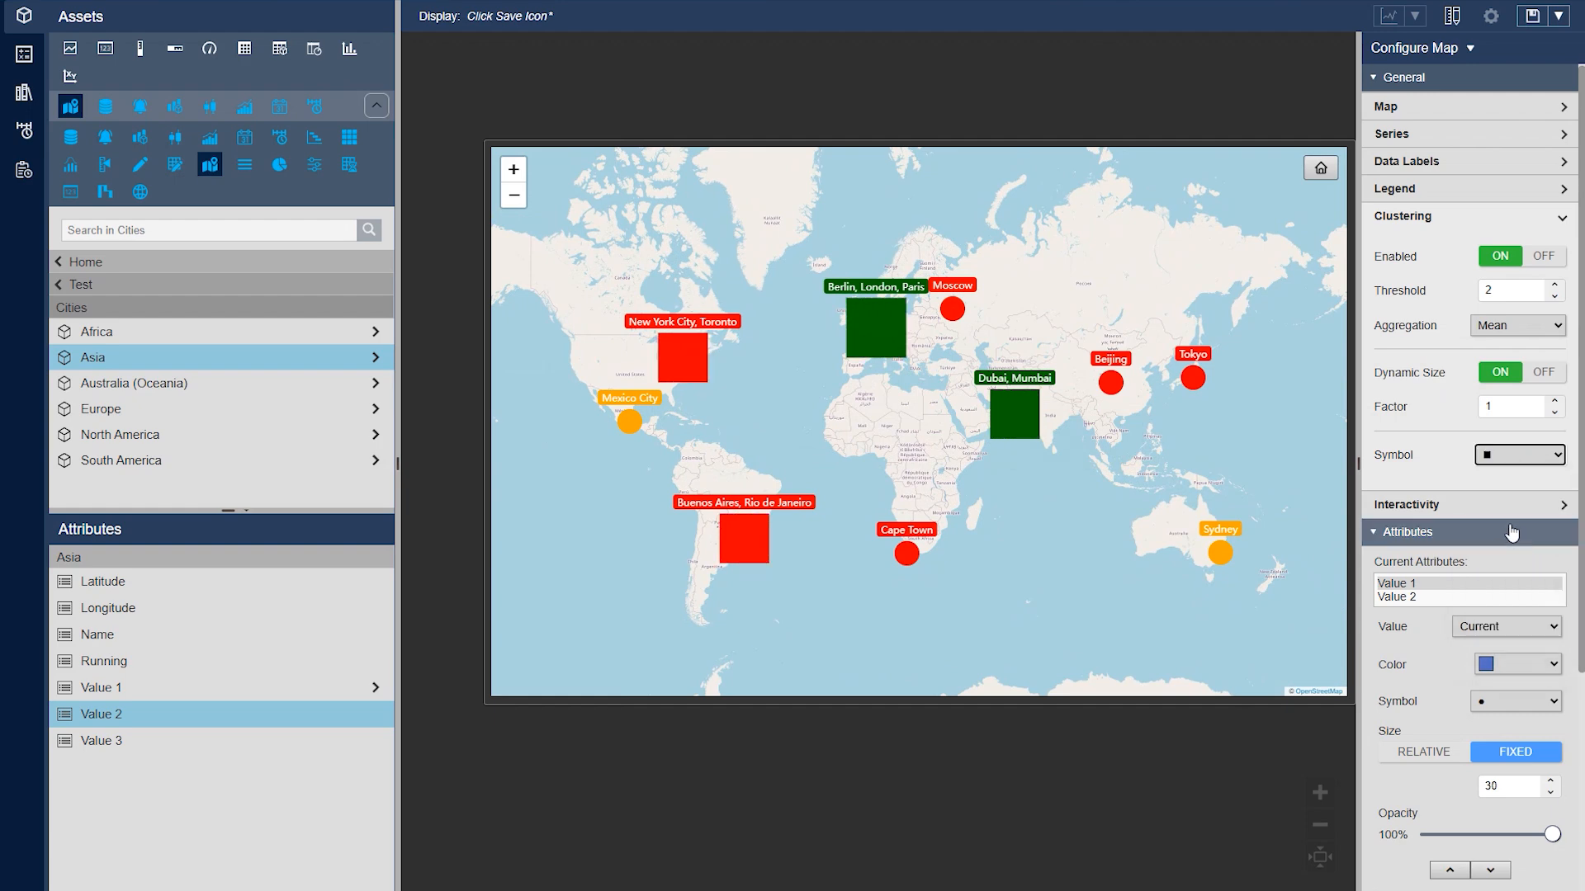
left_click(1540, 456)
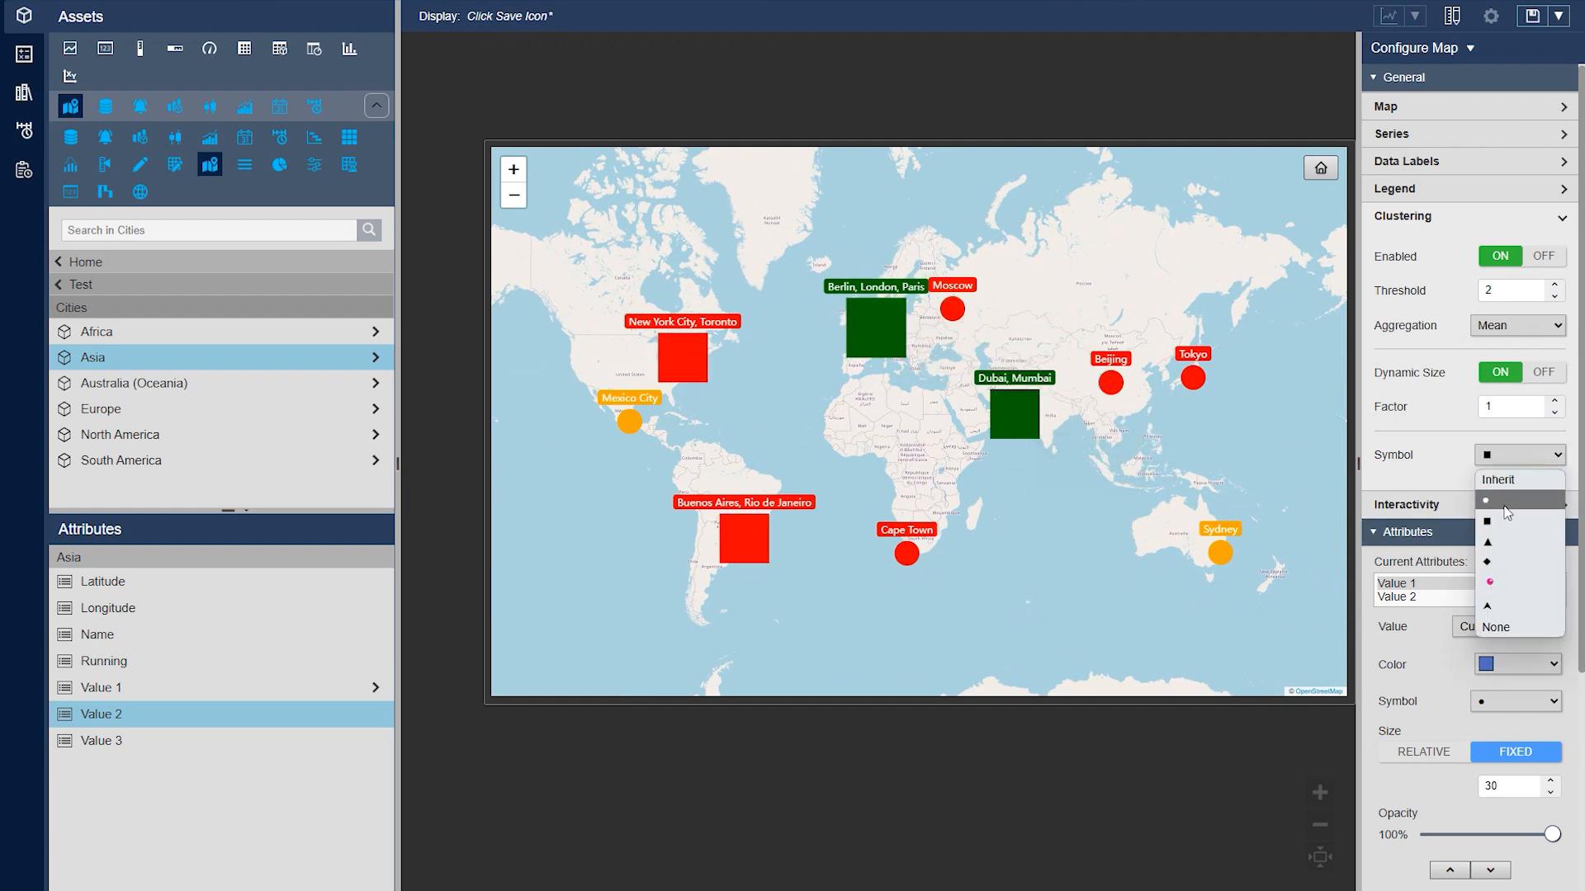
left_click(1507, 512)
left_click(1518, 455)
left_click(1498, 479)
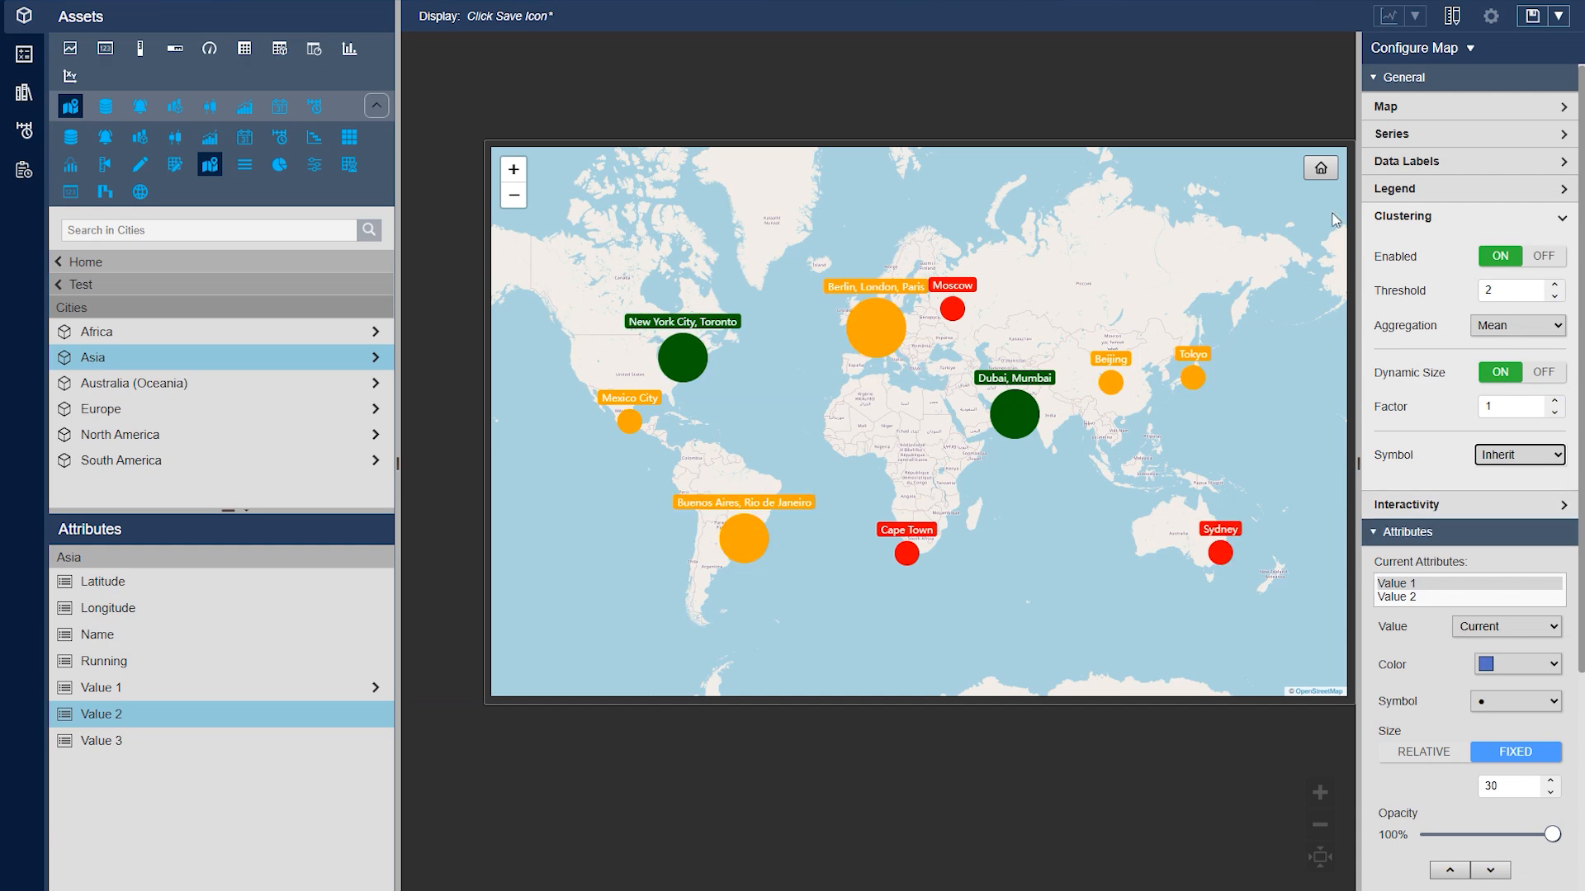
left_click(1400, 219)
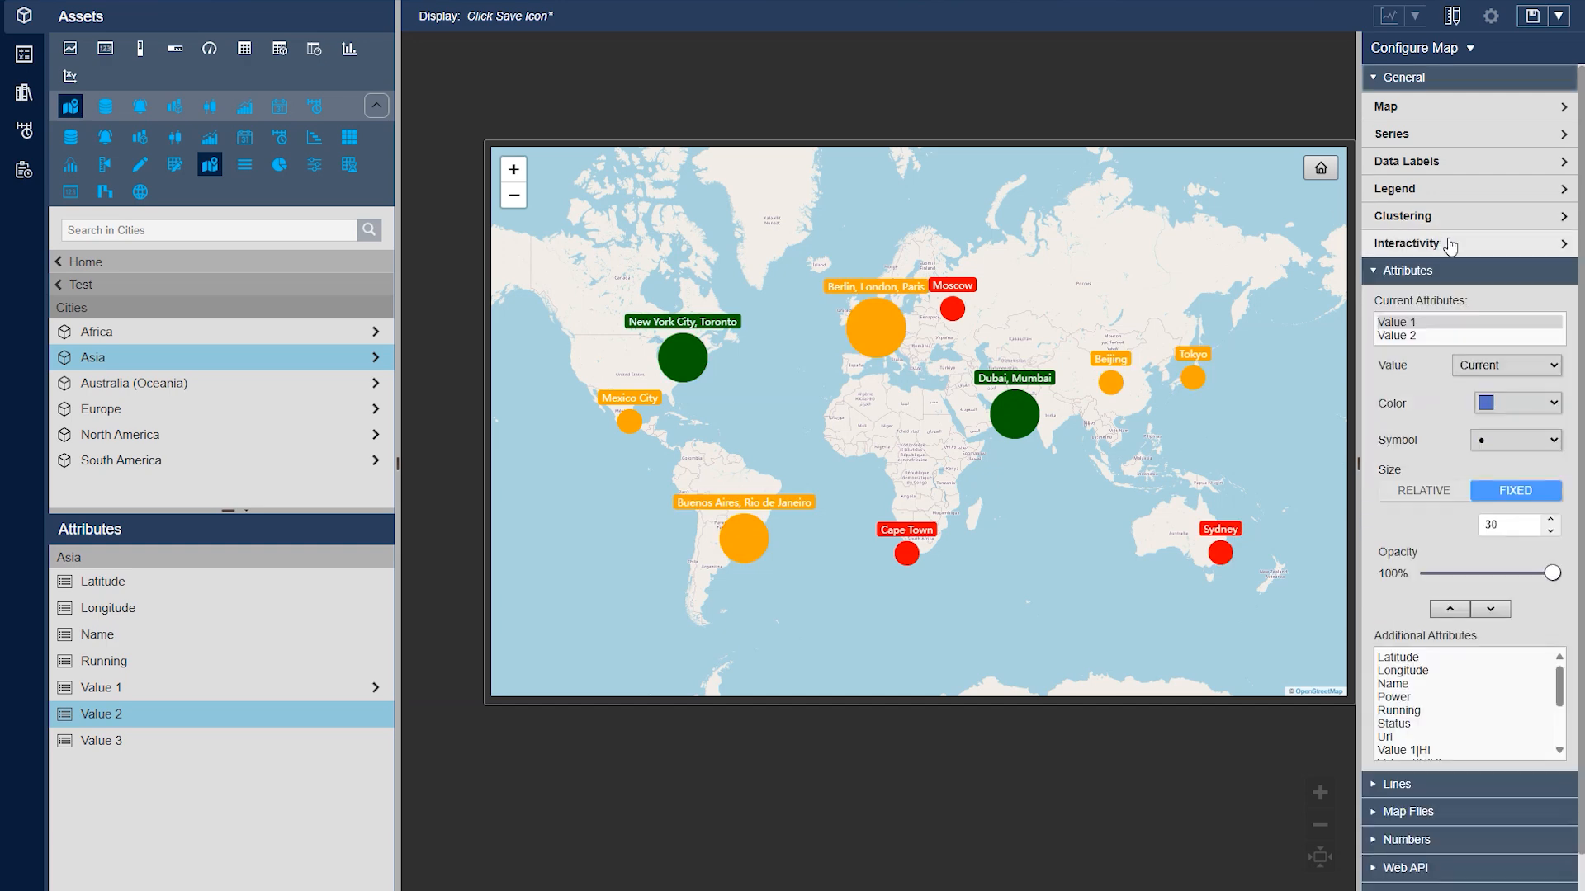
Keep Ad Hoc Chart as the asset selection action, open the chart for the New York City and Toronto cluster, and close it
left_click(1448, 243)
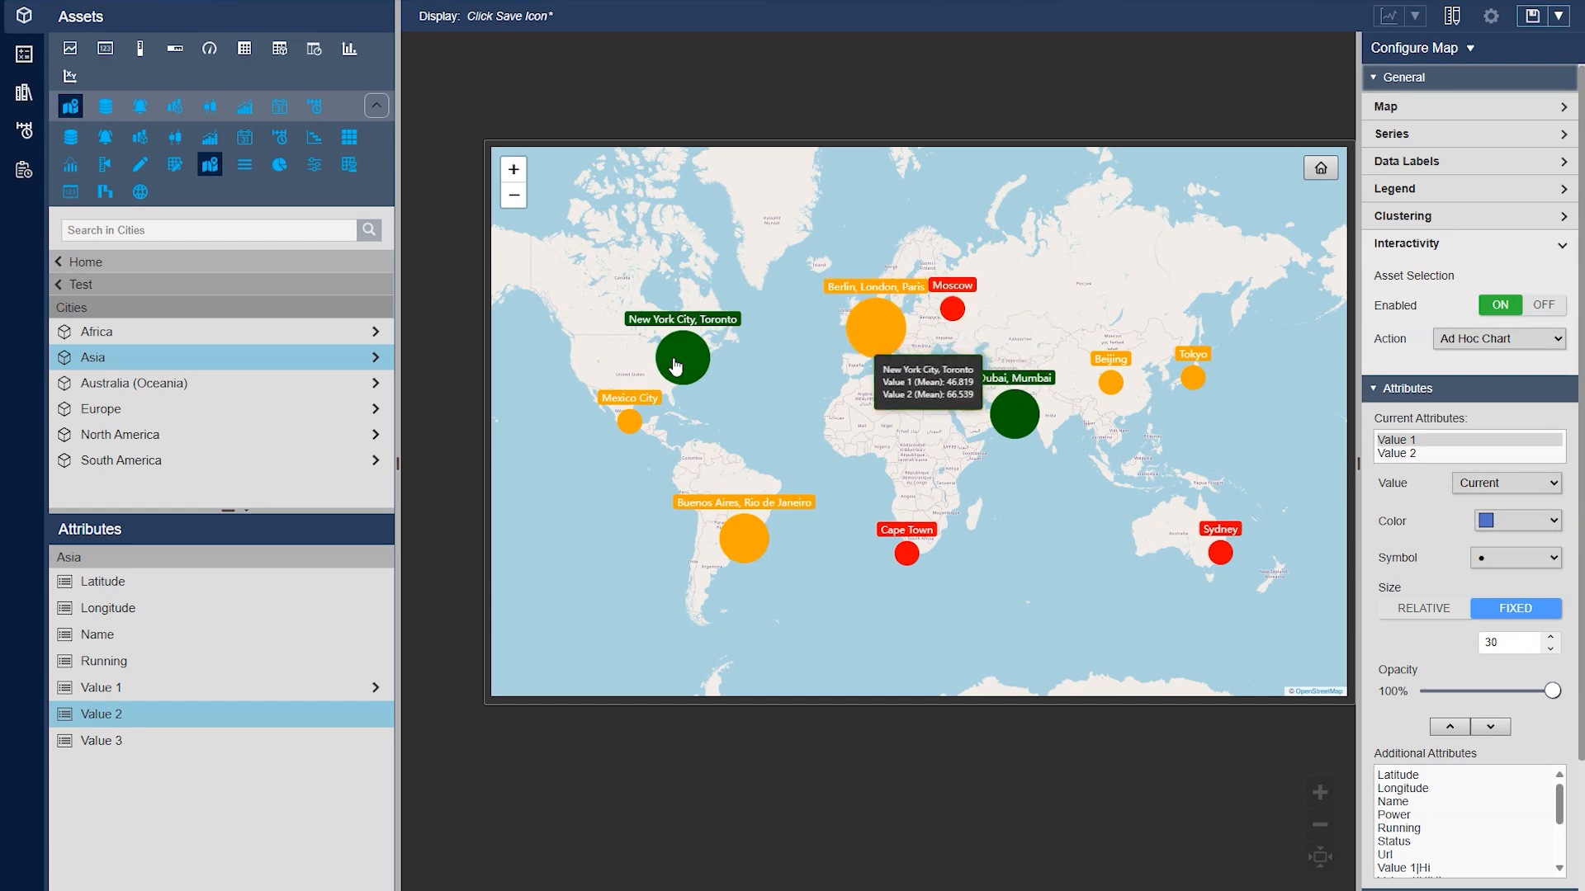
left_click(1497, 339)
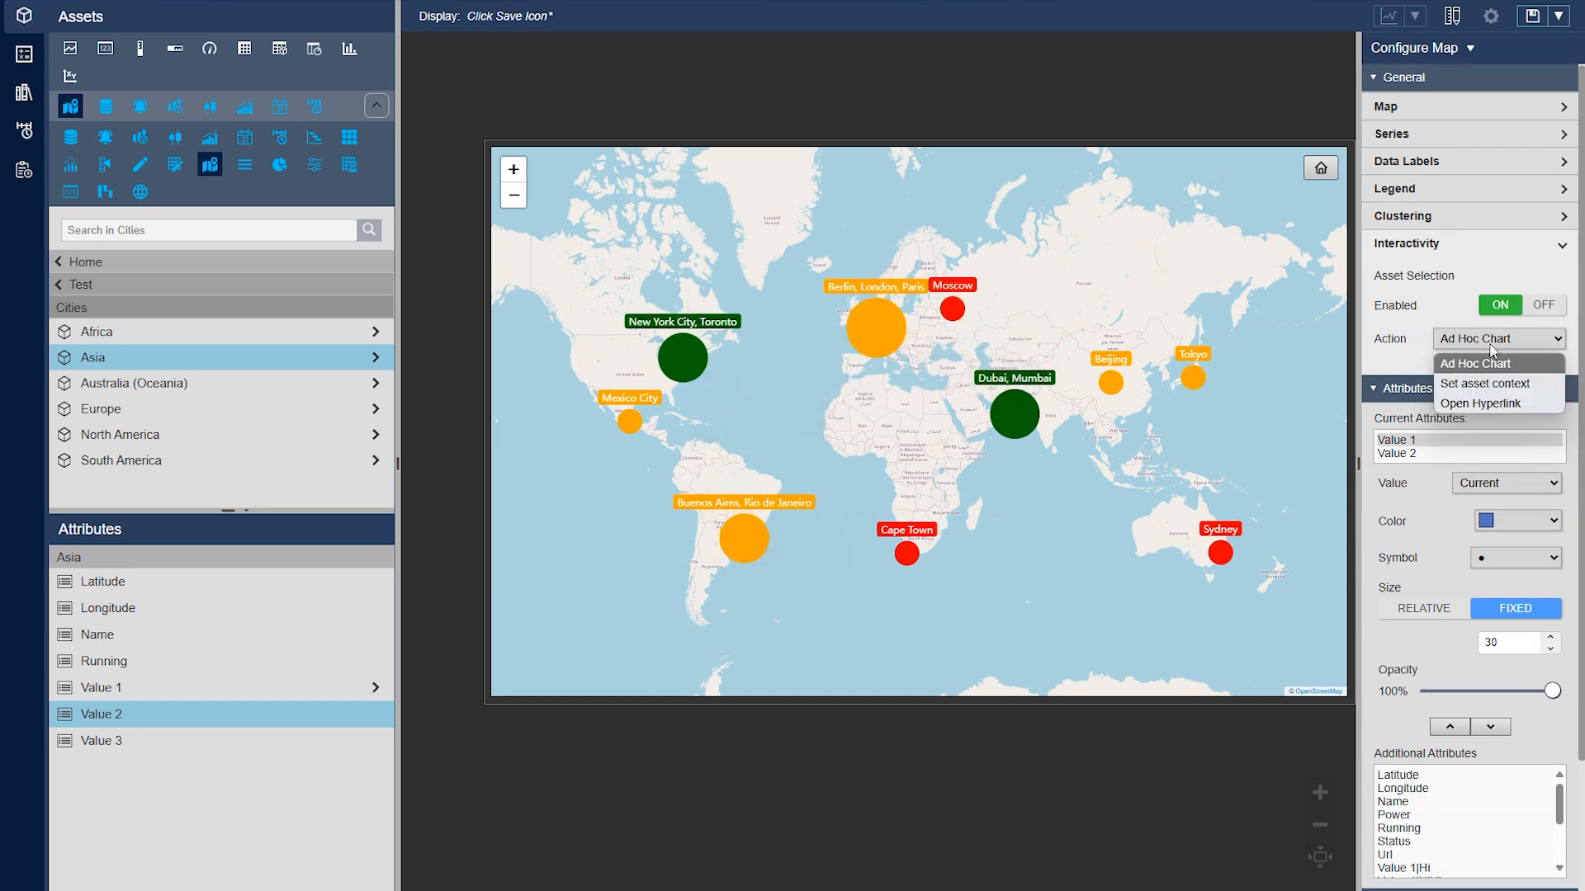
left_click(1498, 357)
left_click(694, 363)
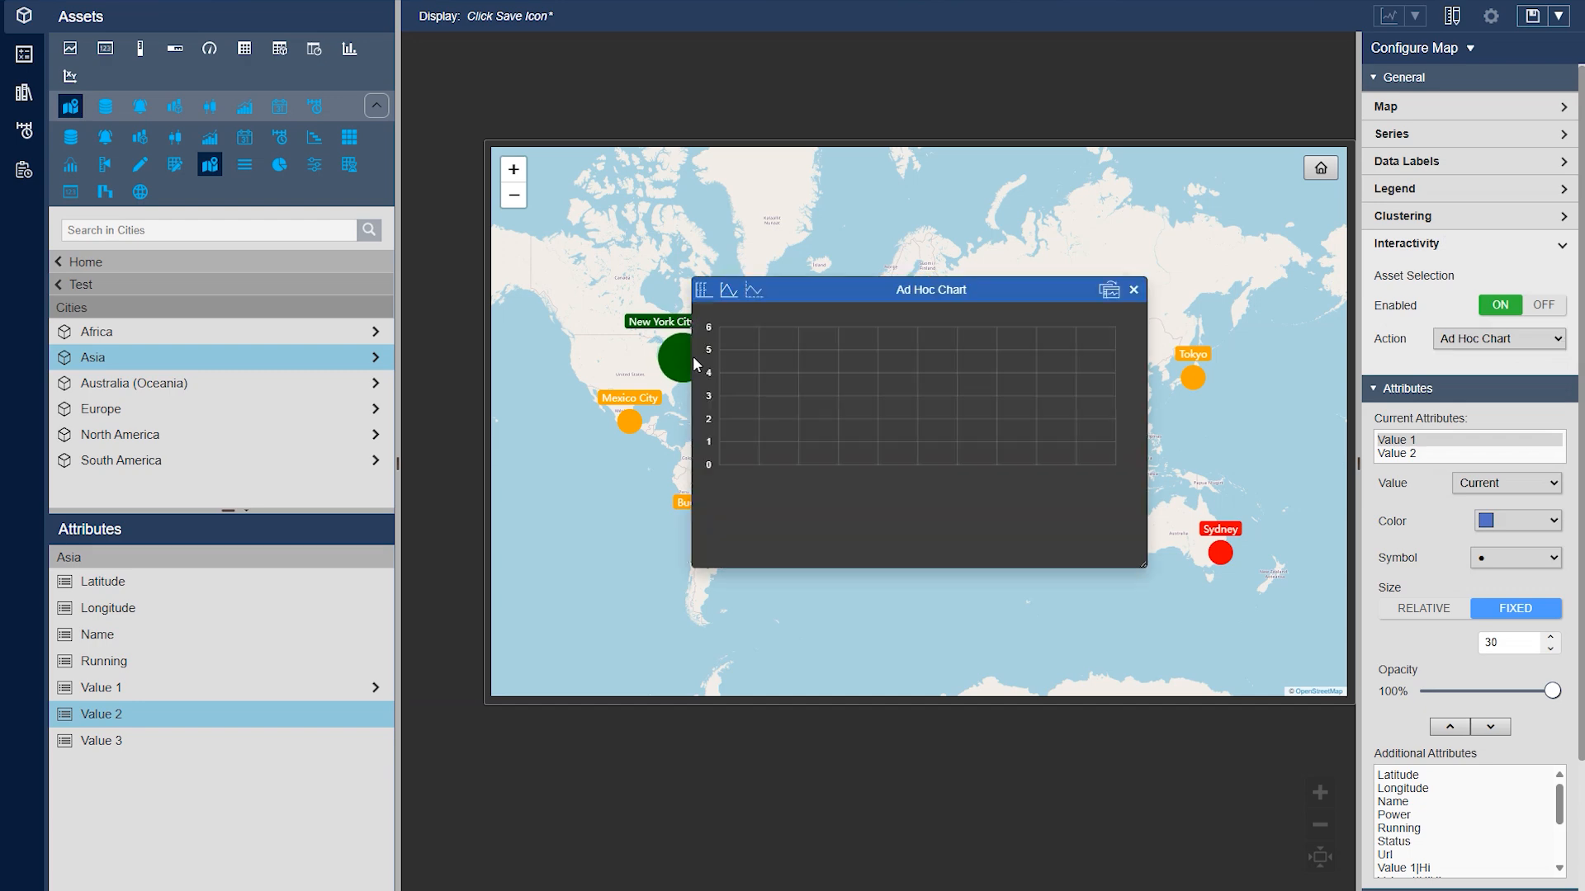
left_click_drag(825, 299, 863, 319)
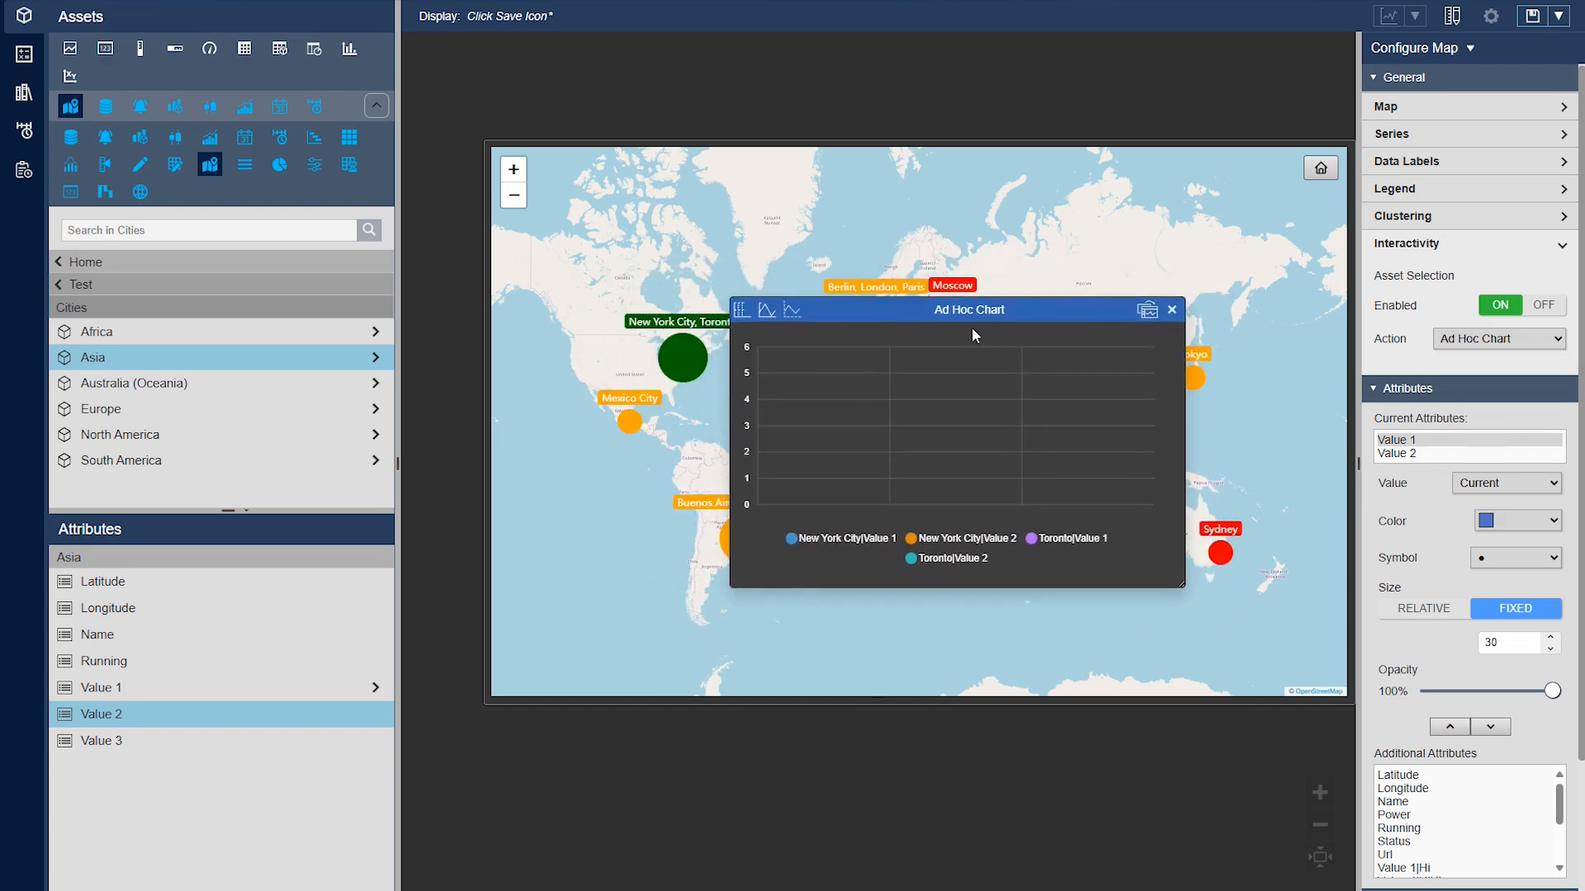
left_click(1157, 316)
Try Set asset context and Open Hyperlink as the map's asset selection action
left_click(1465, 341)
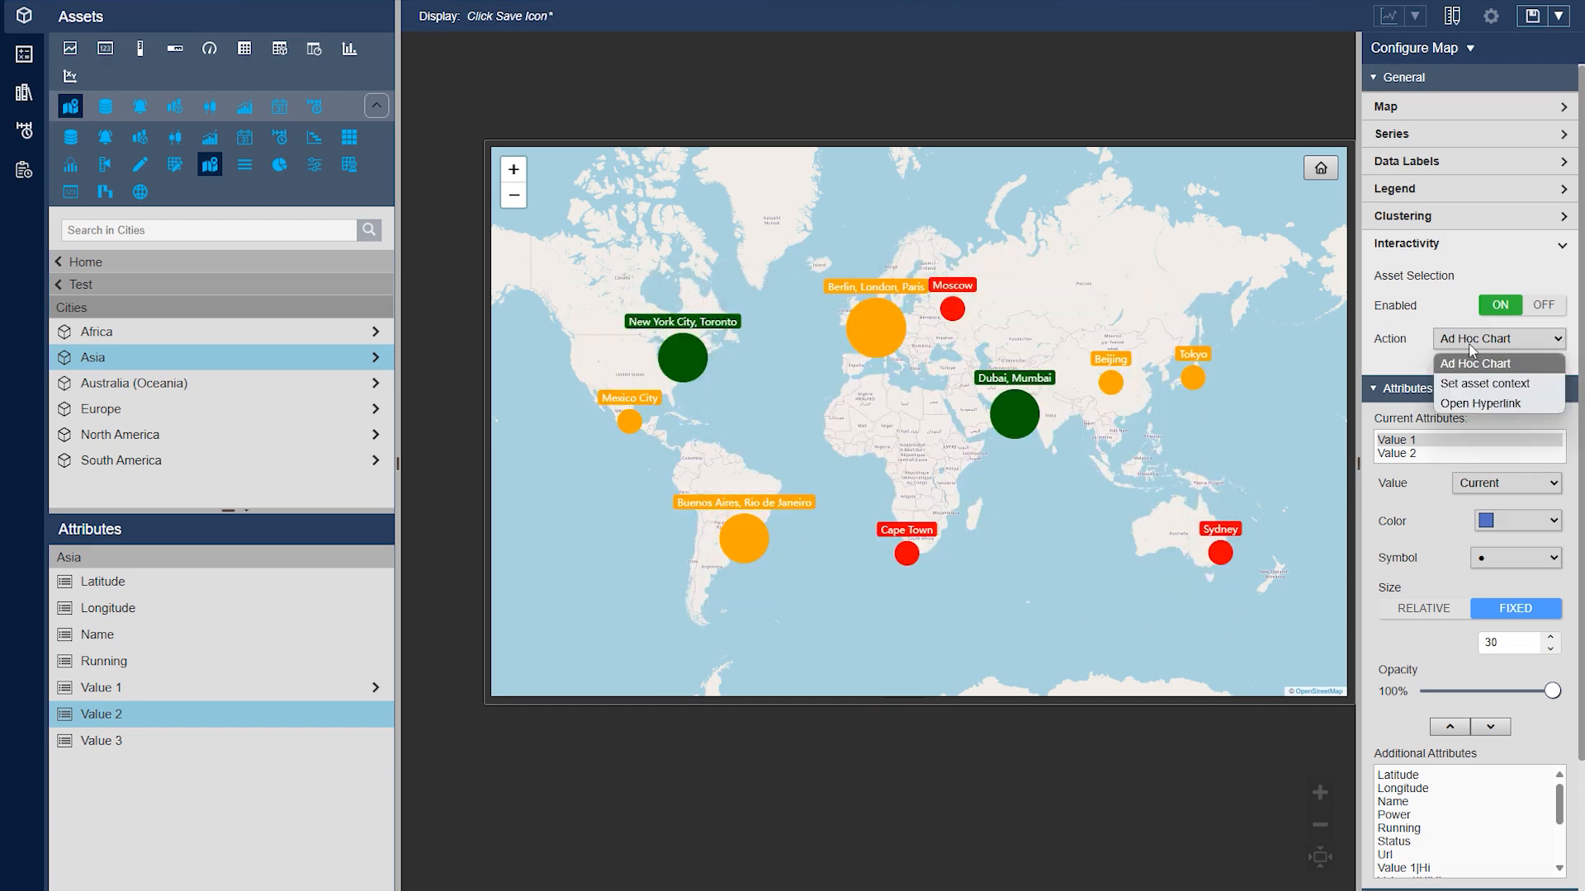
left_click(1504, 384)
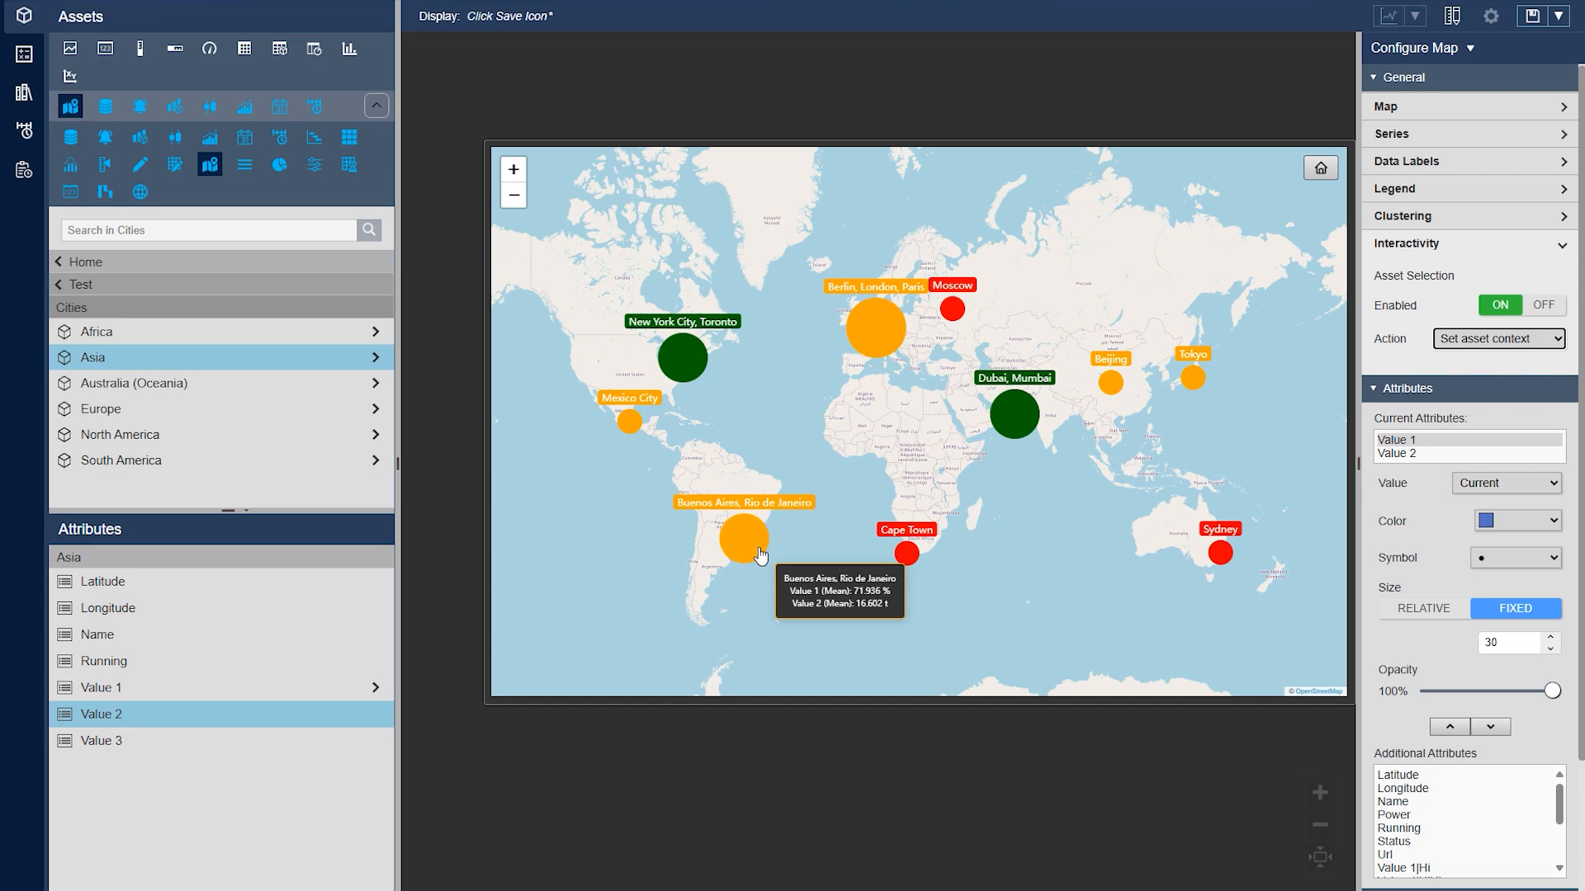
left_click(1538, 339)
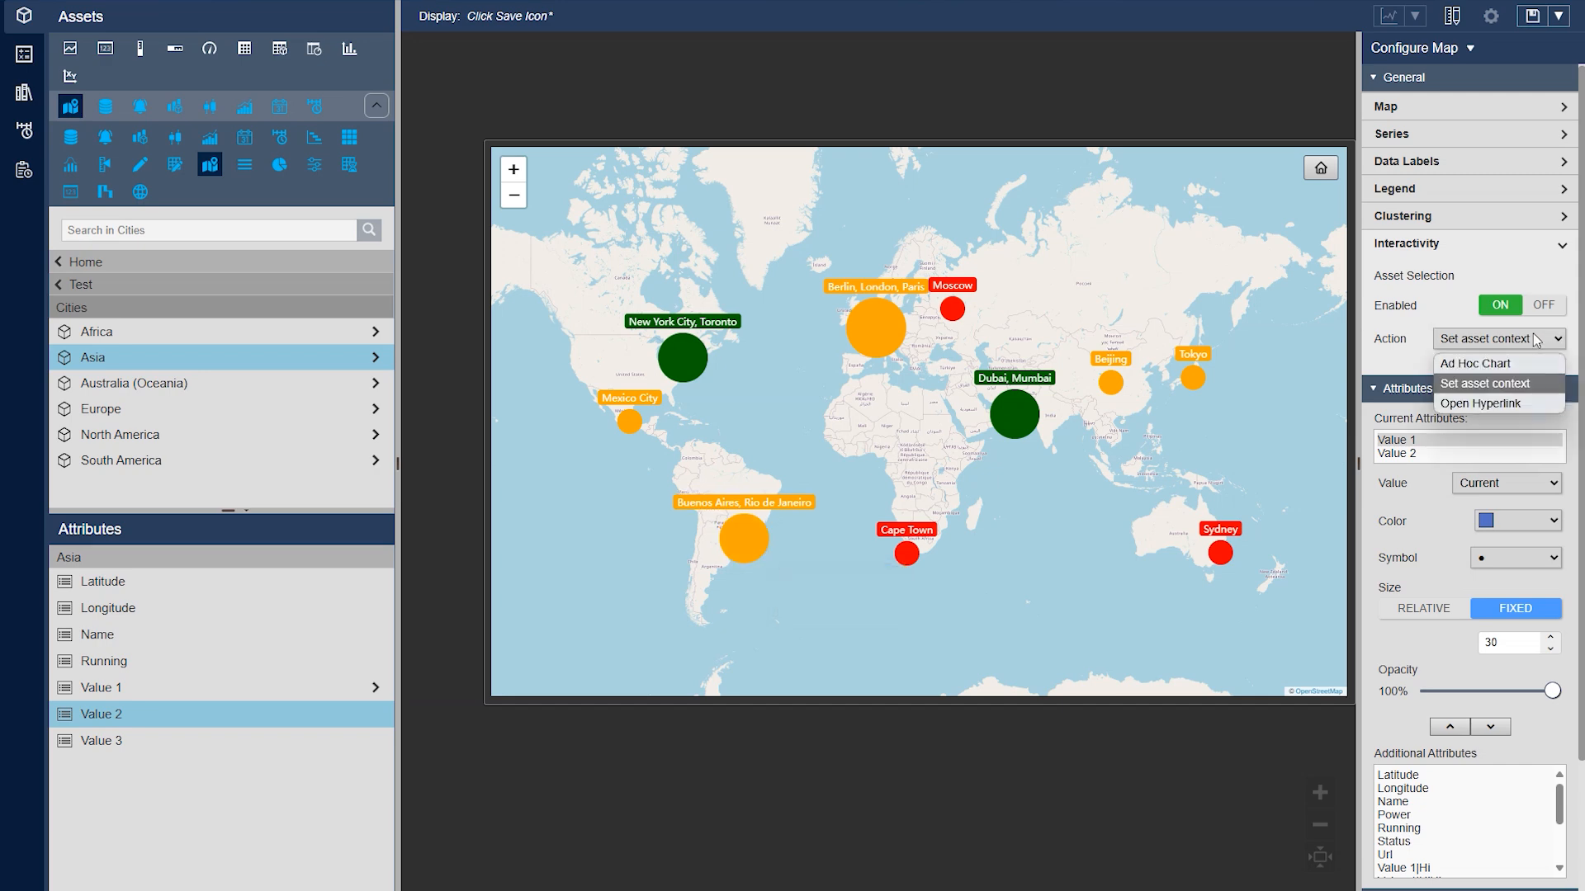
left_click(1516, 402)
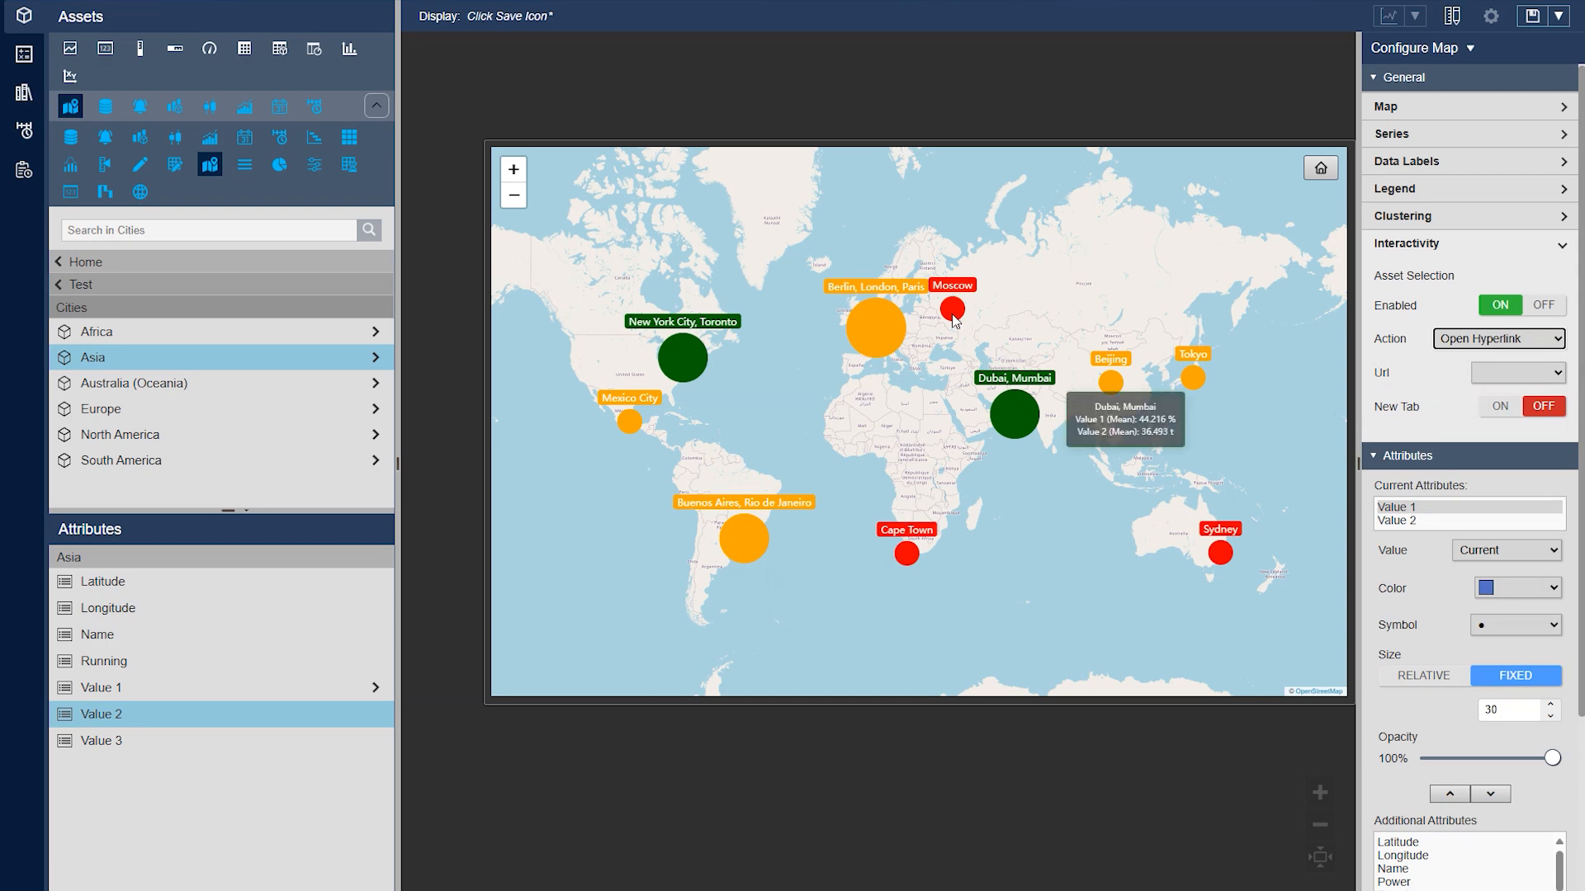
mouse_move(902, 319)
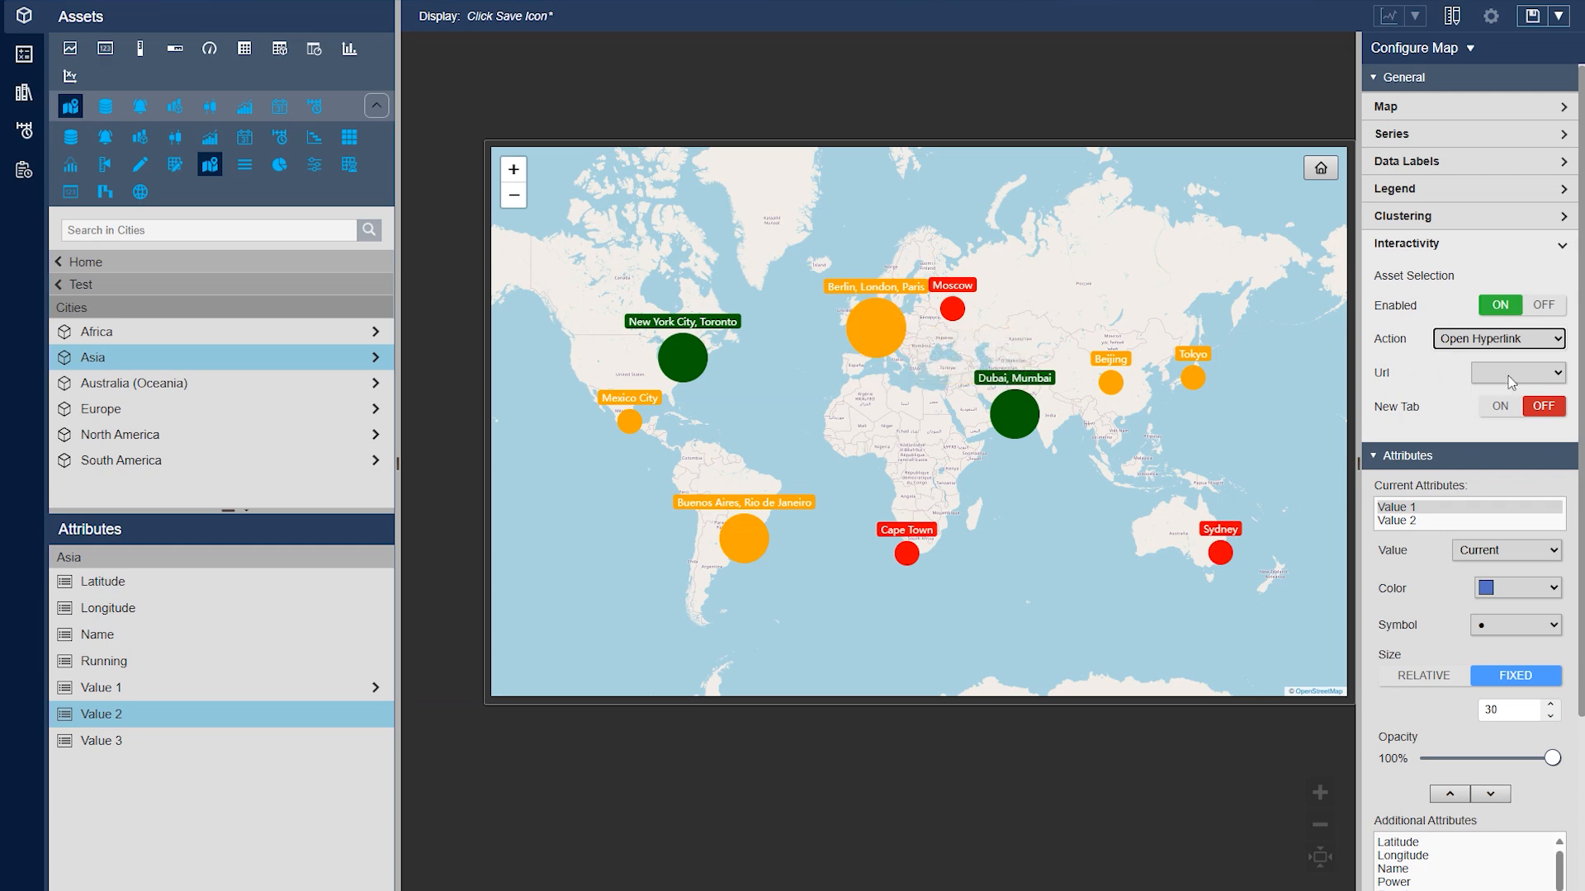
Set the asset selection action back to Ad Hoc Chart and turn asset selection off
left_click(1498, 338)
left_click(1485, 360)
left_click(1543, 305)
left_click(1440, 244)
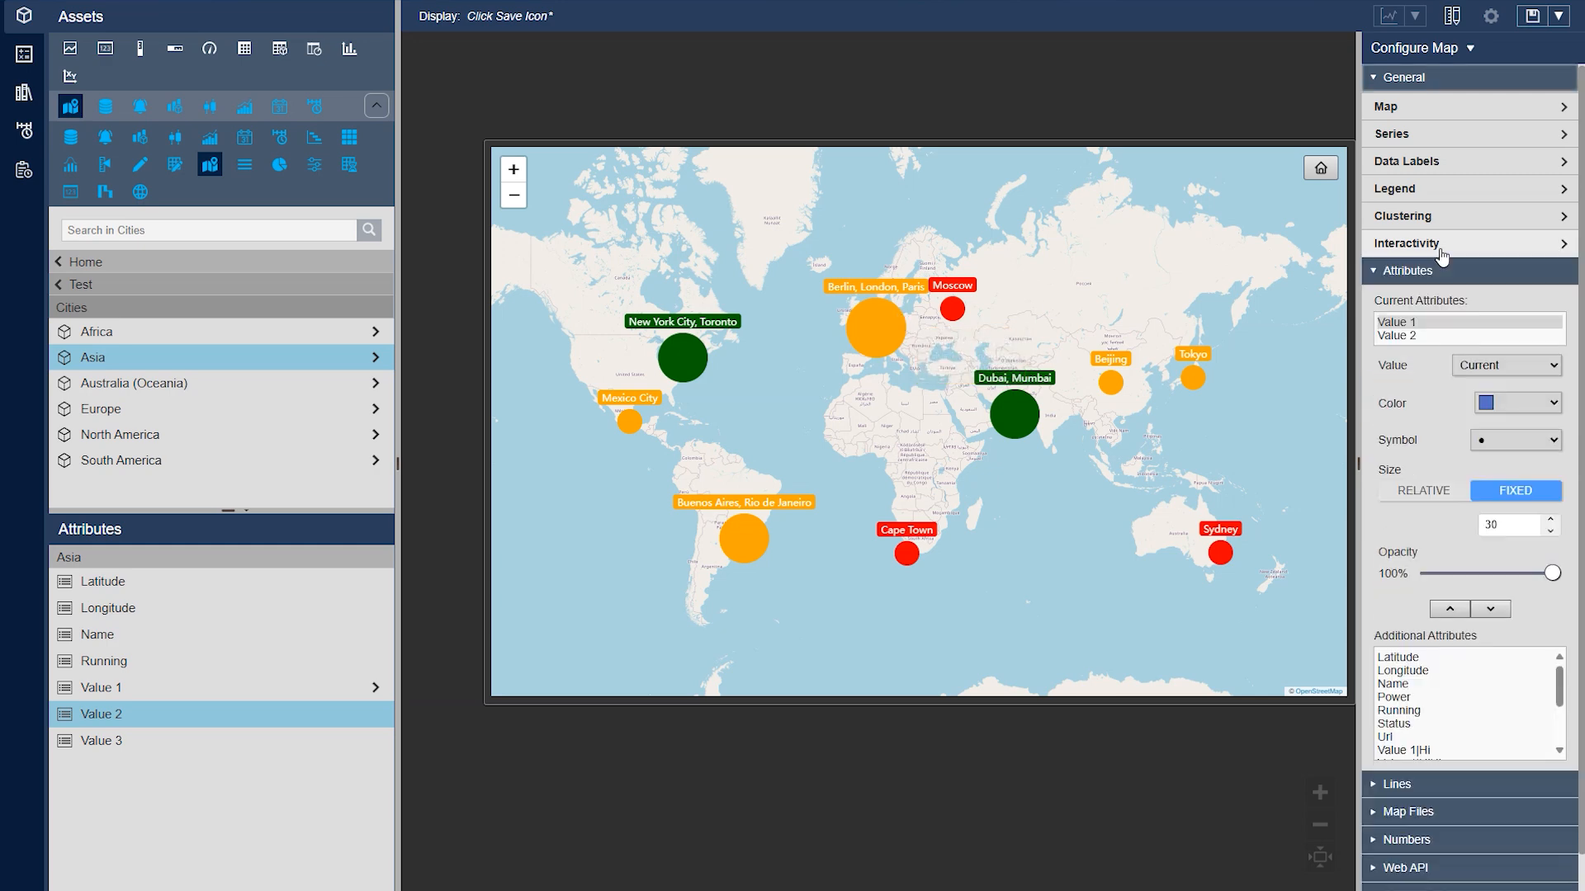
Review the map's line settings and add a new line
scroll(1444, 256, "down", 1)
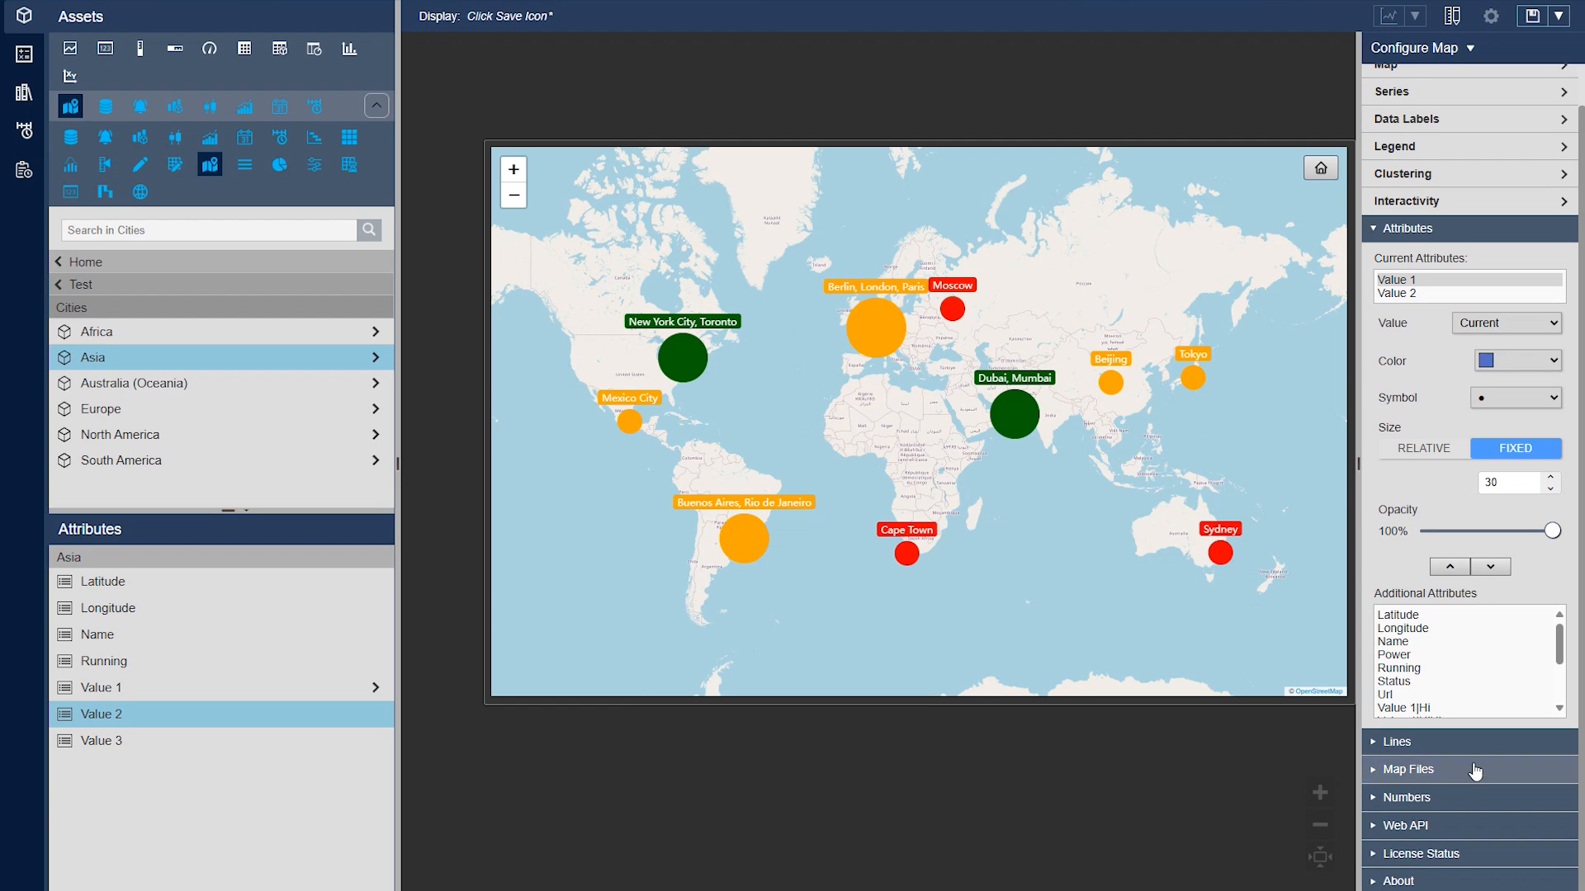
left_click(1436, 743)
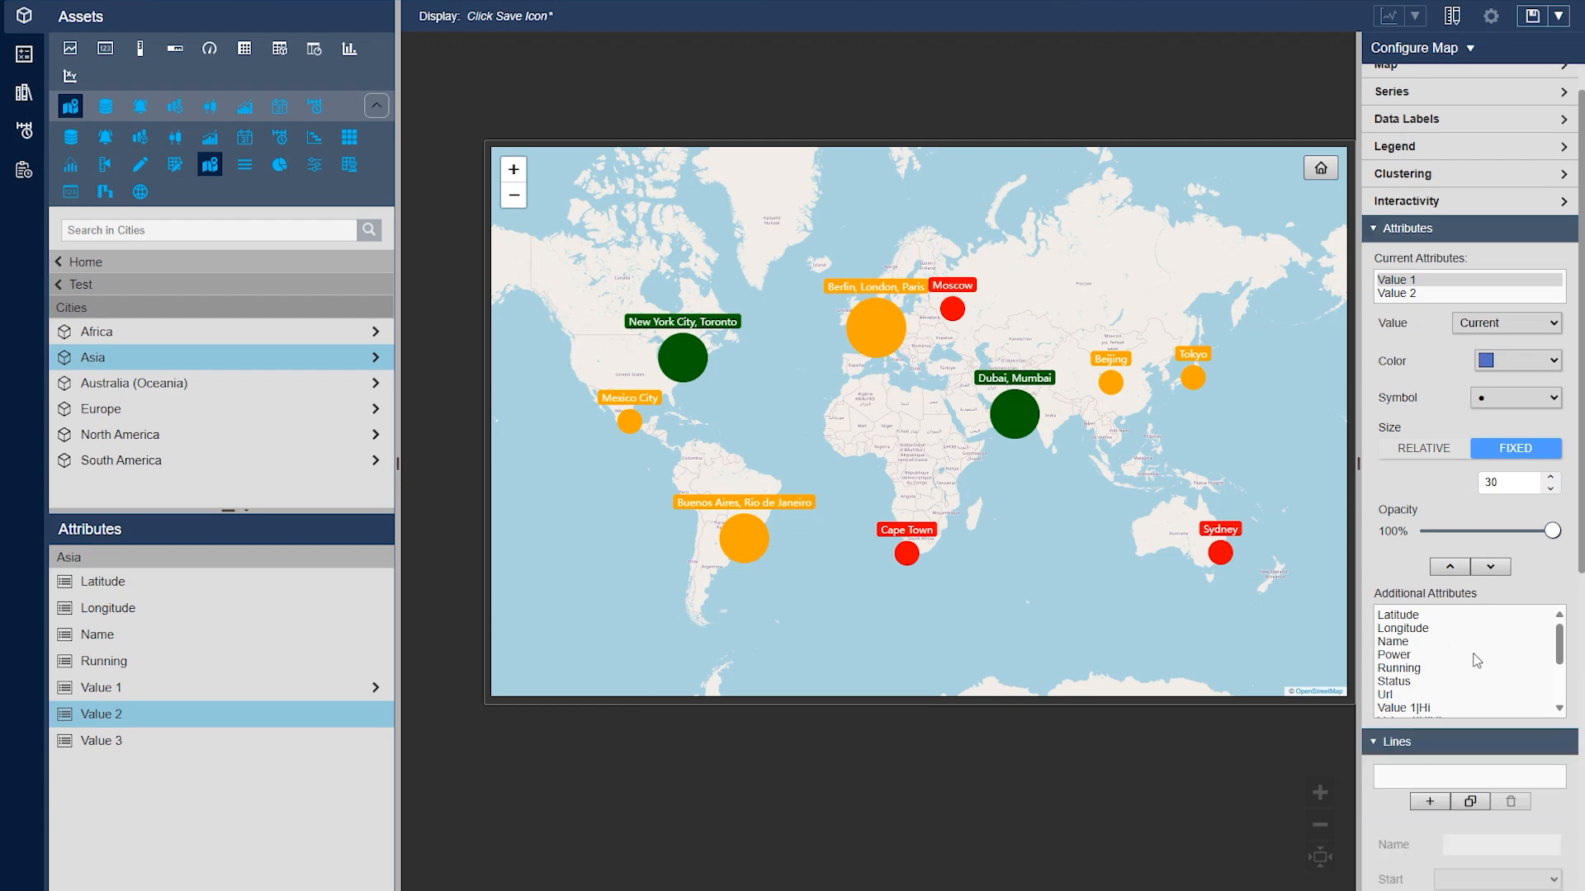
scroll(1474, 479, "down", 5)
scroll(1483, 501, "up", 1)
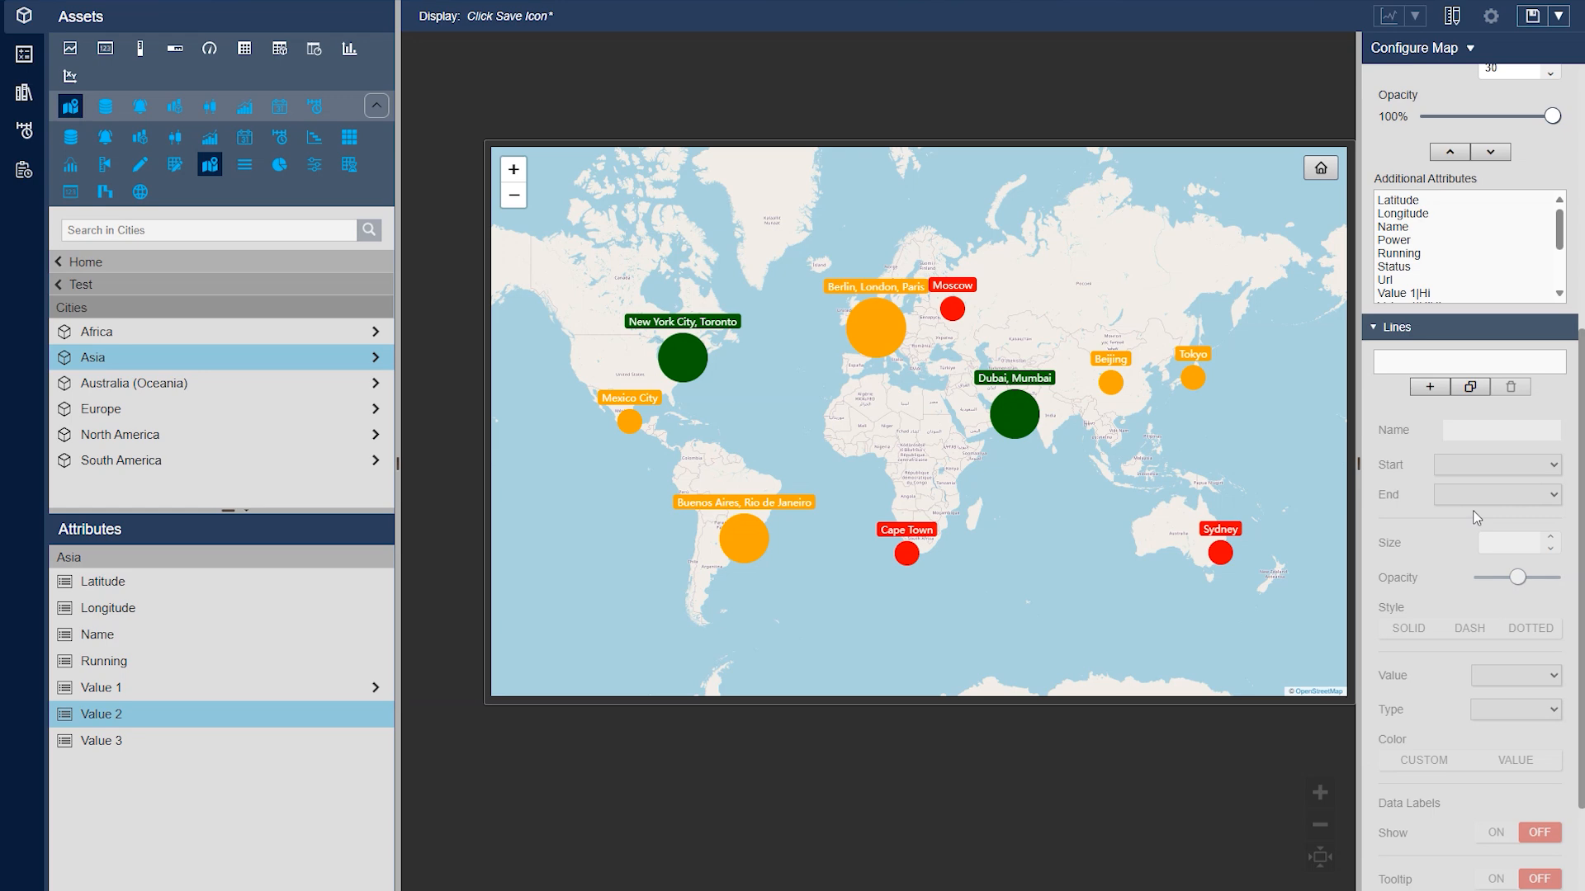
scroll(1455, 467, "down", 1)
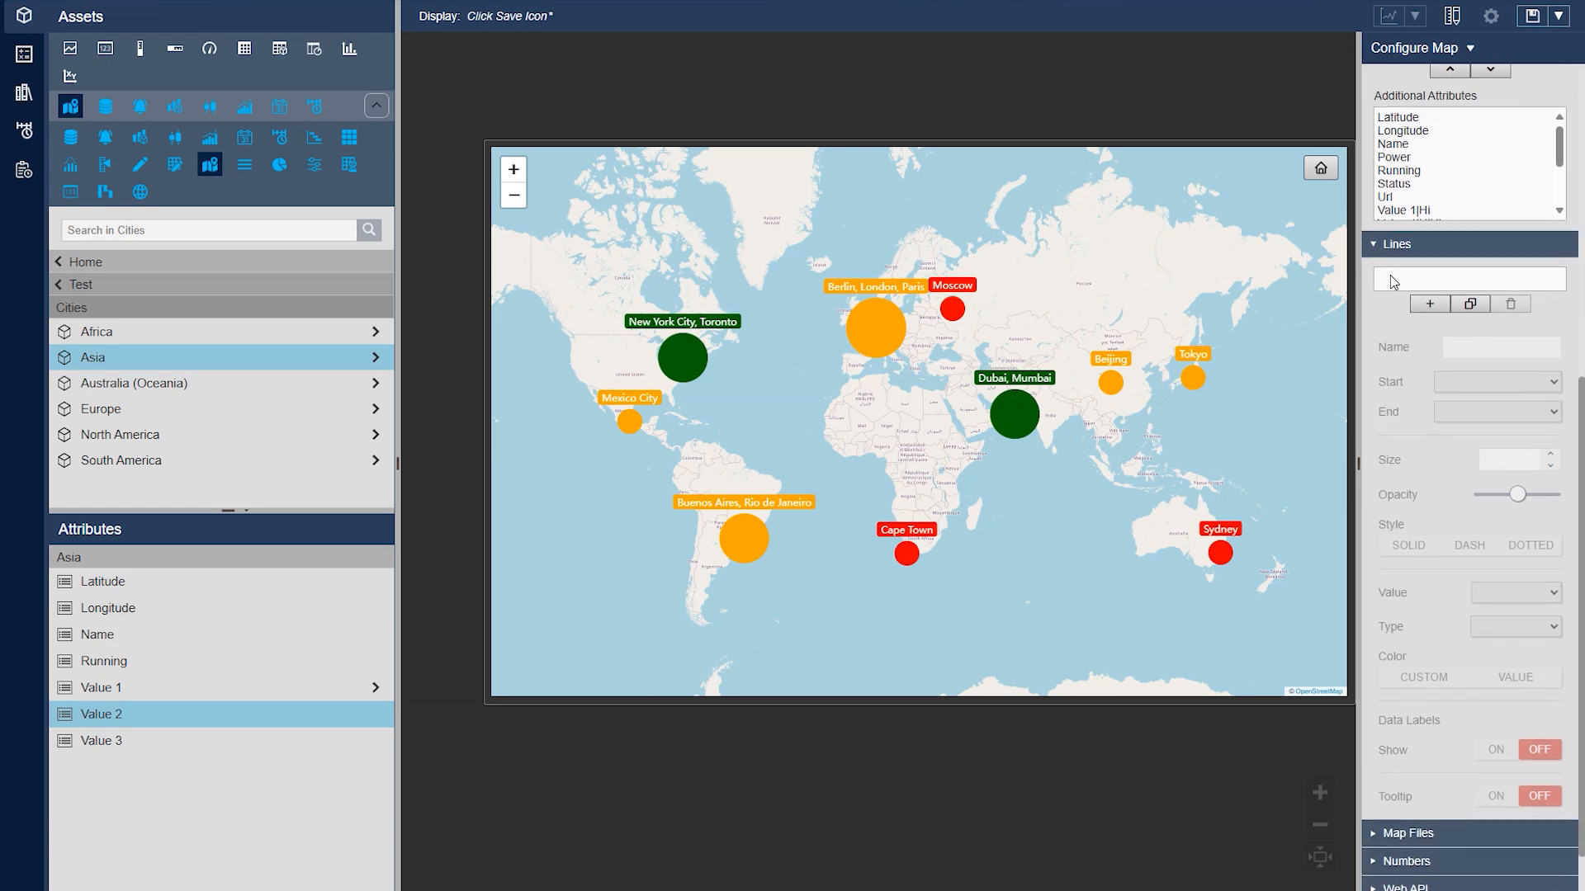
left_click(1430, 305)
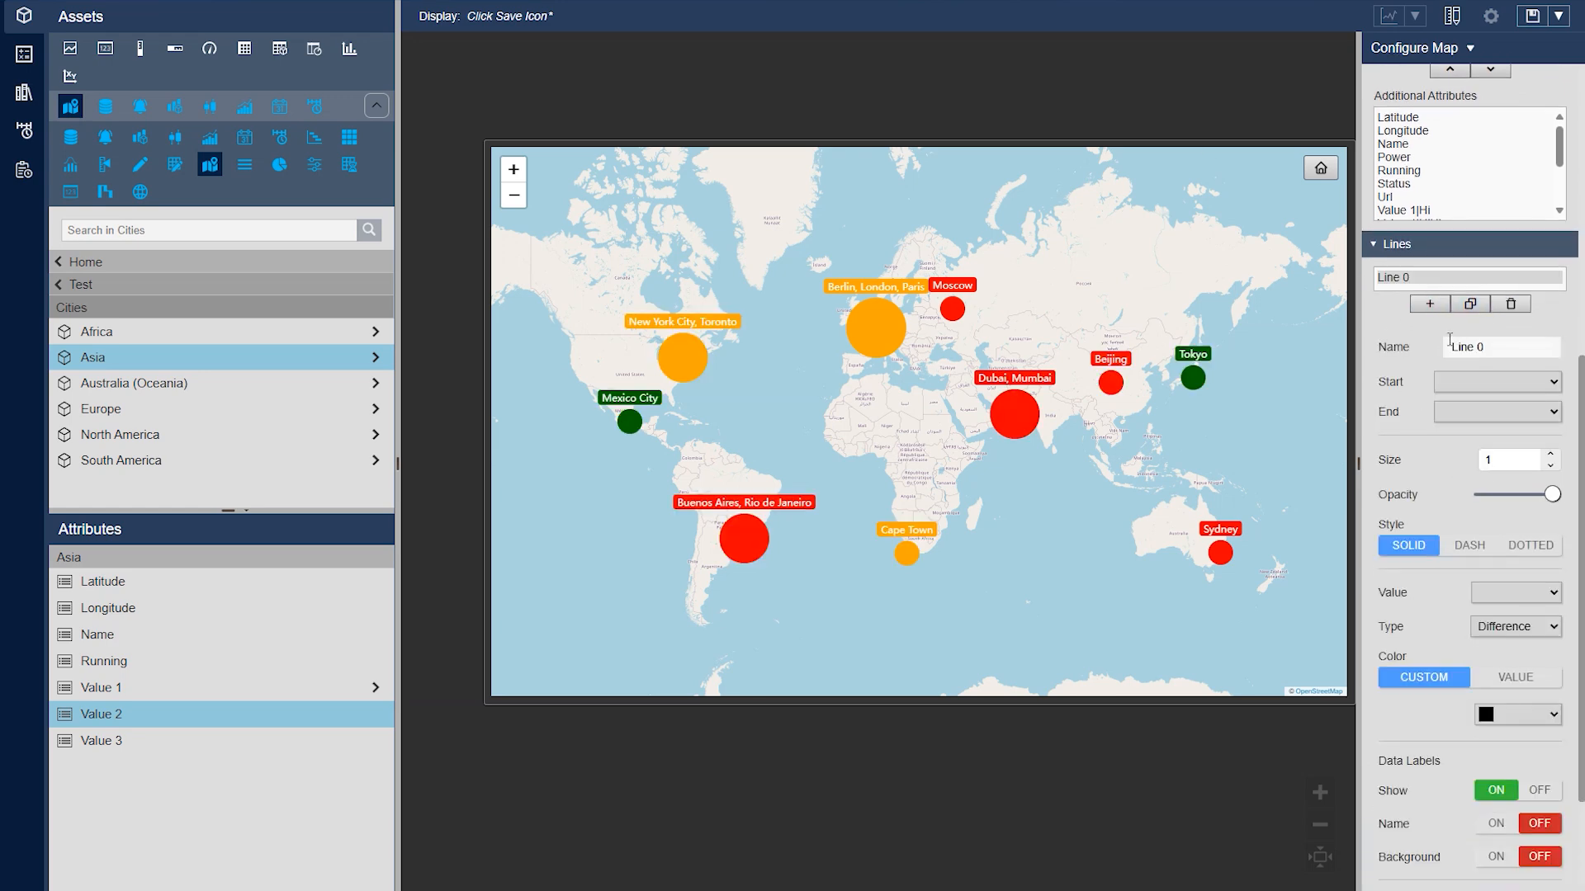
left_click(1469, 379)
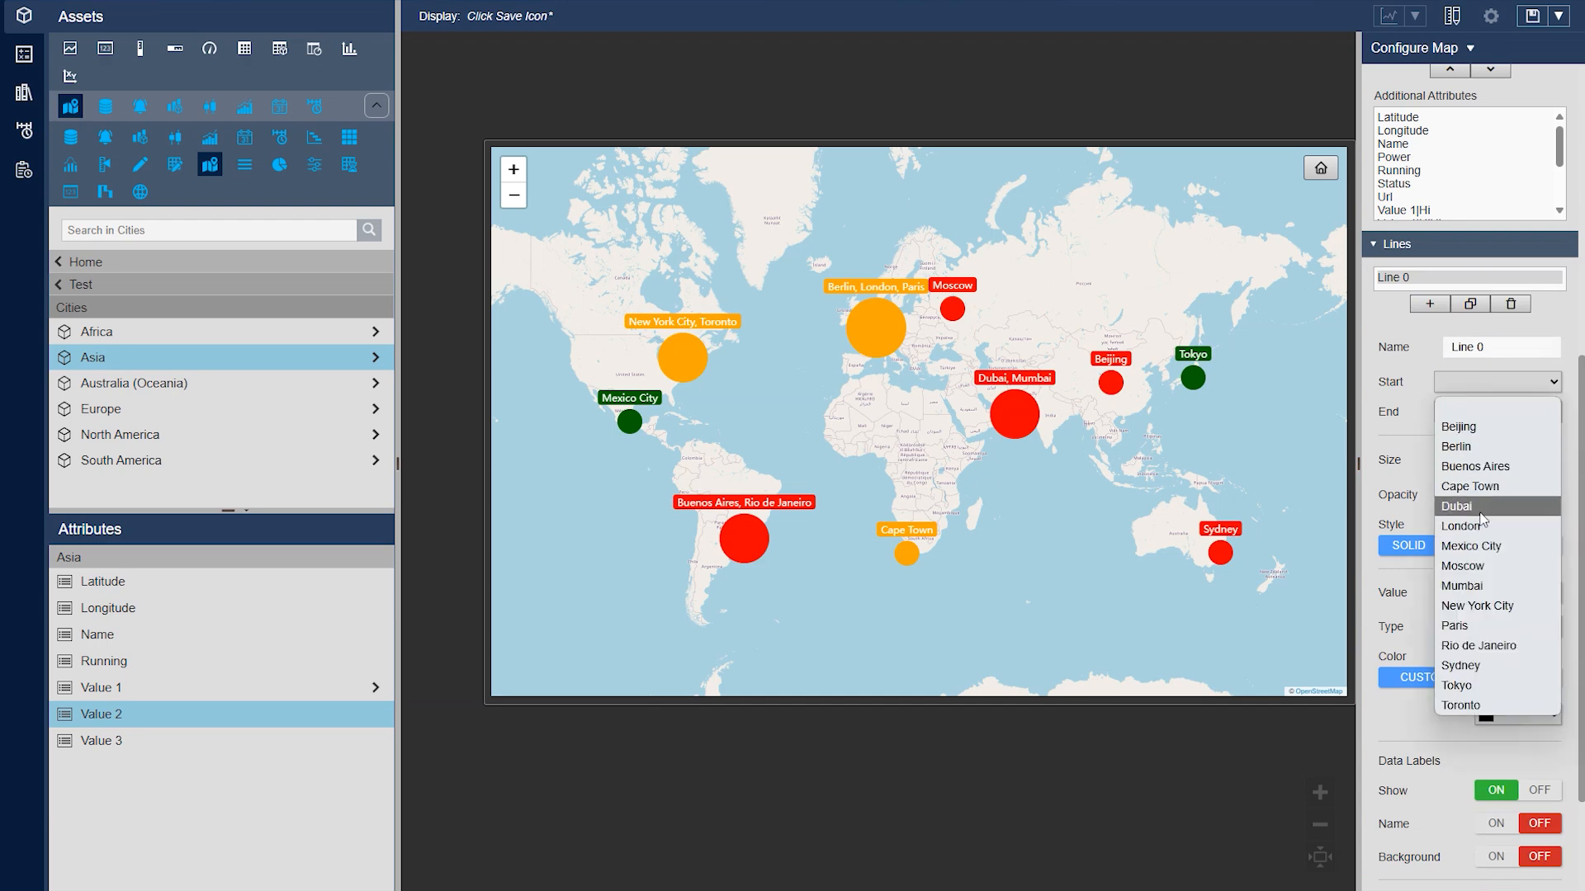
Turn off clustering so every city has its own marker on the map
scroll(1393, 522, "up", 7)
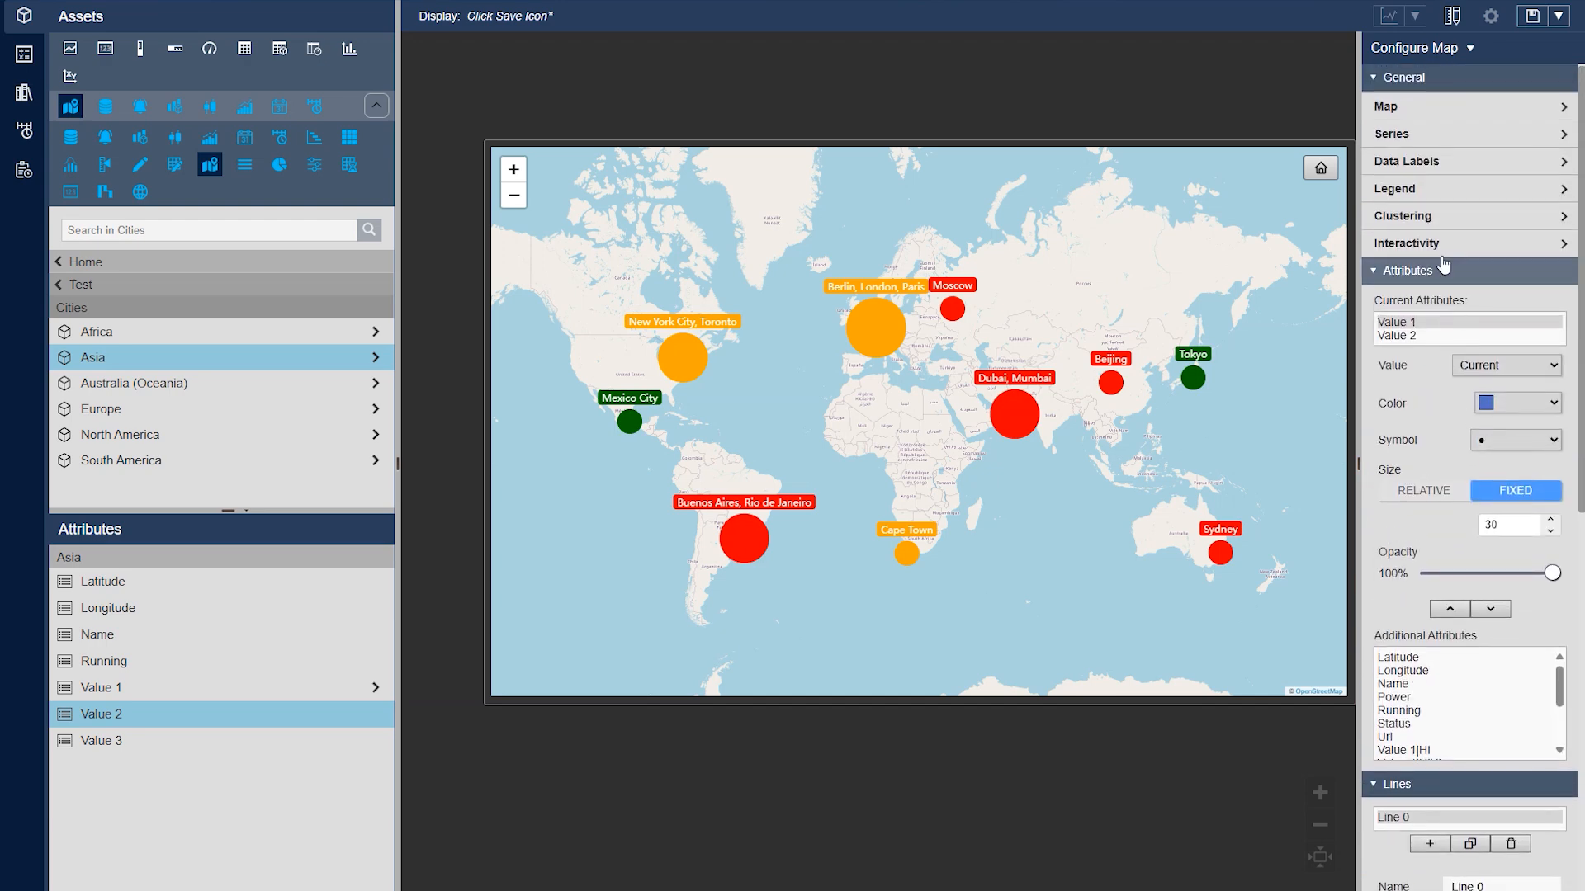
left_click(1403, 215)
left_click(1493, 259)
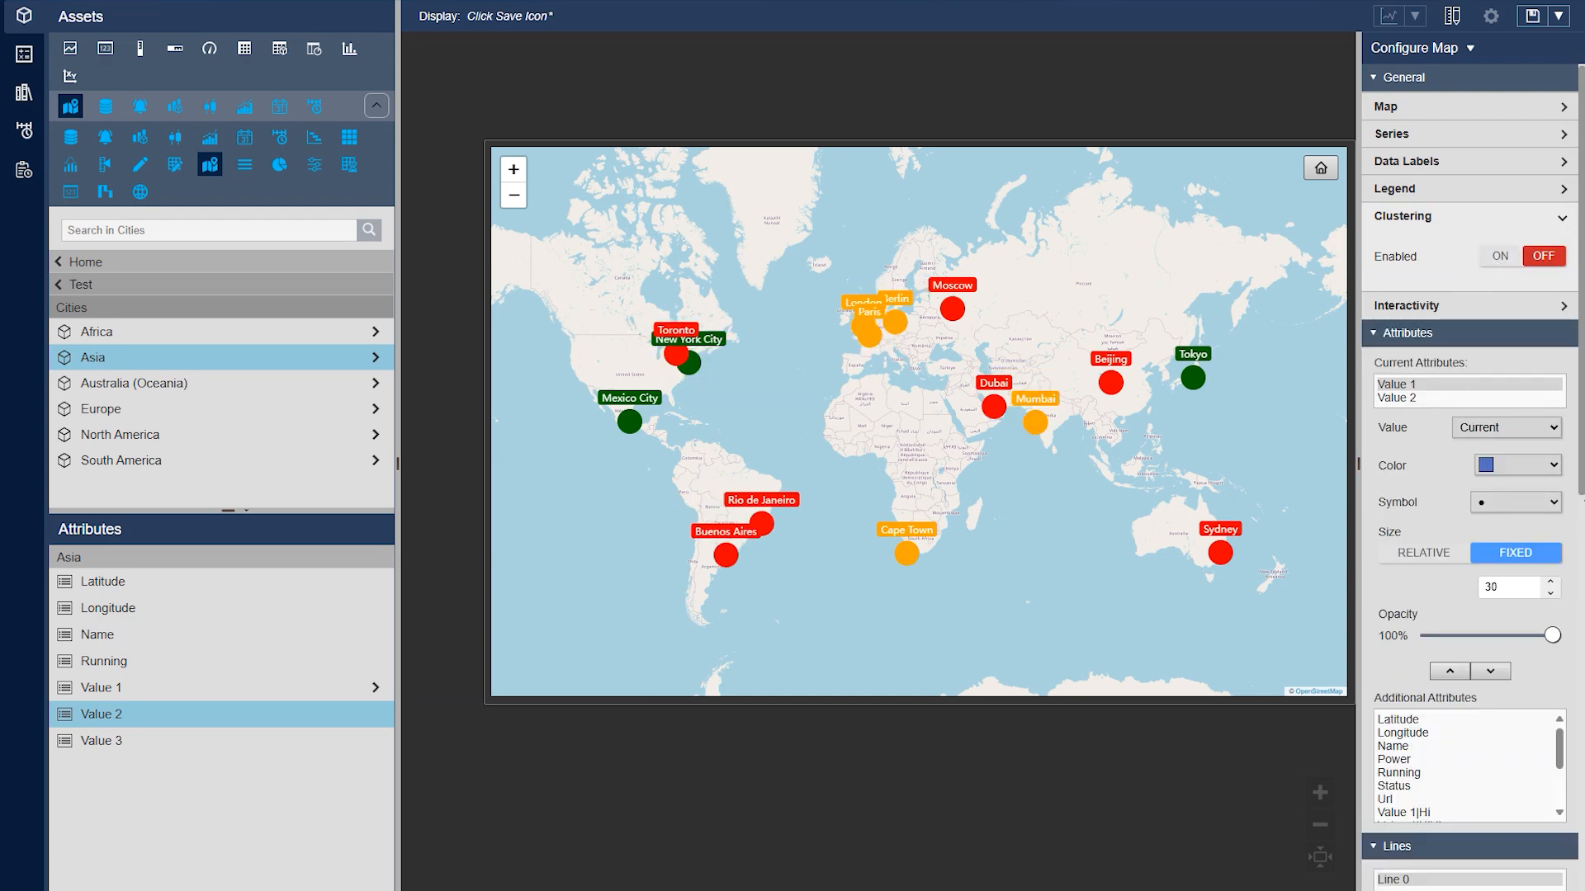
Start the new line at Rio de Janeiro and end it at Cape Town
scroll(1454, 550, "down", 4)
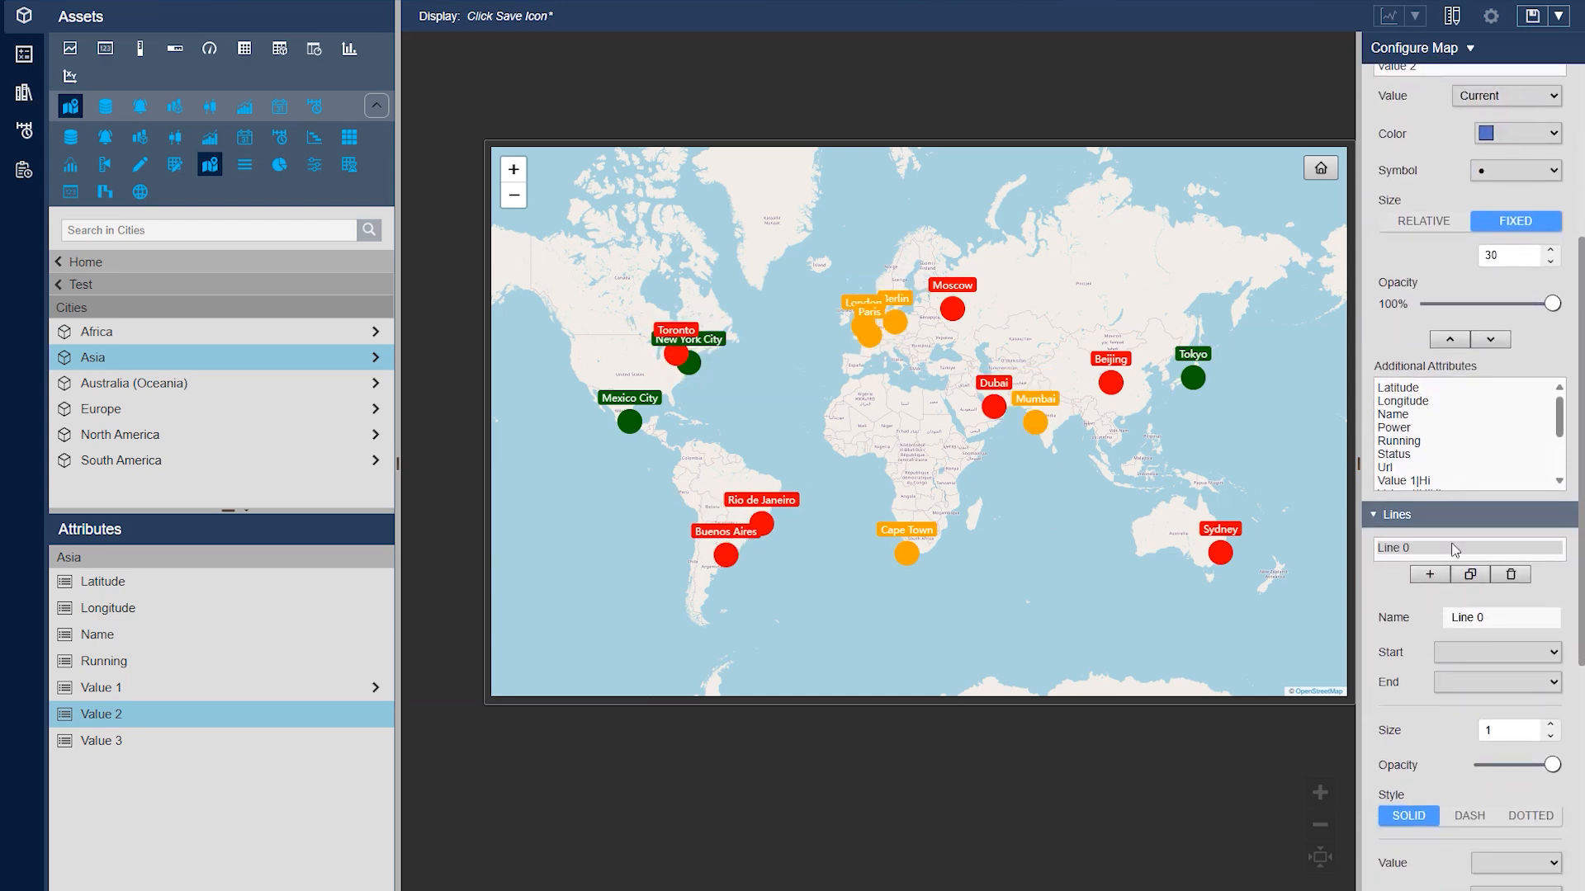
scroll(1454, 549, "down", 3)
left_click(1486, 405)
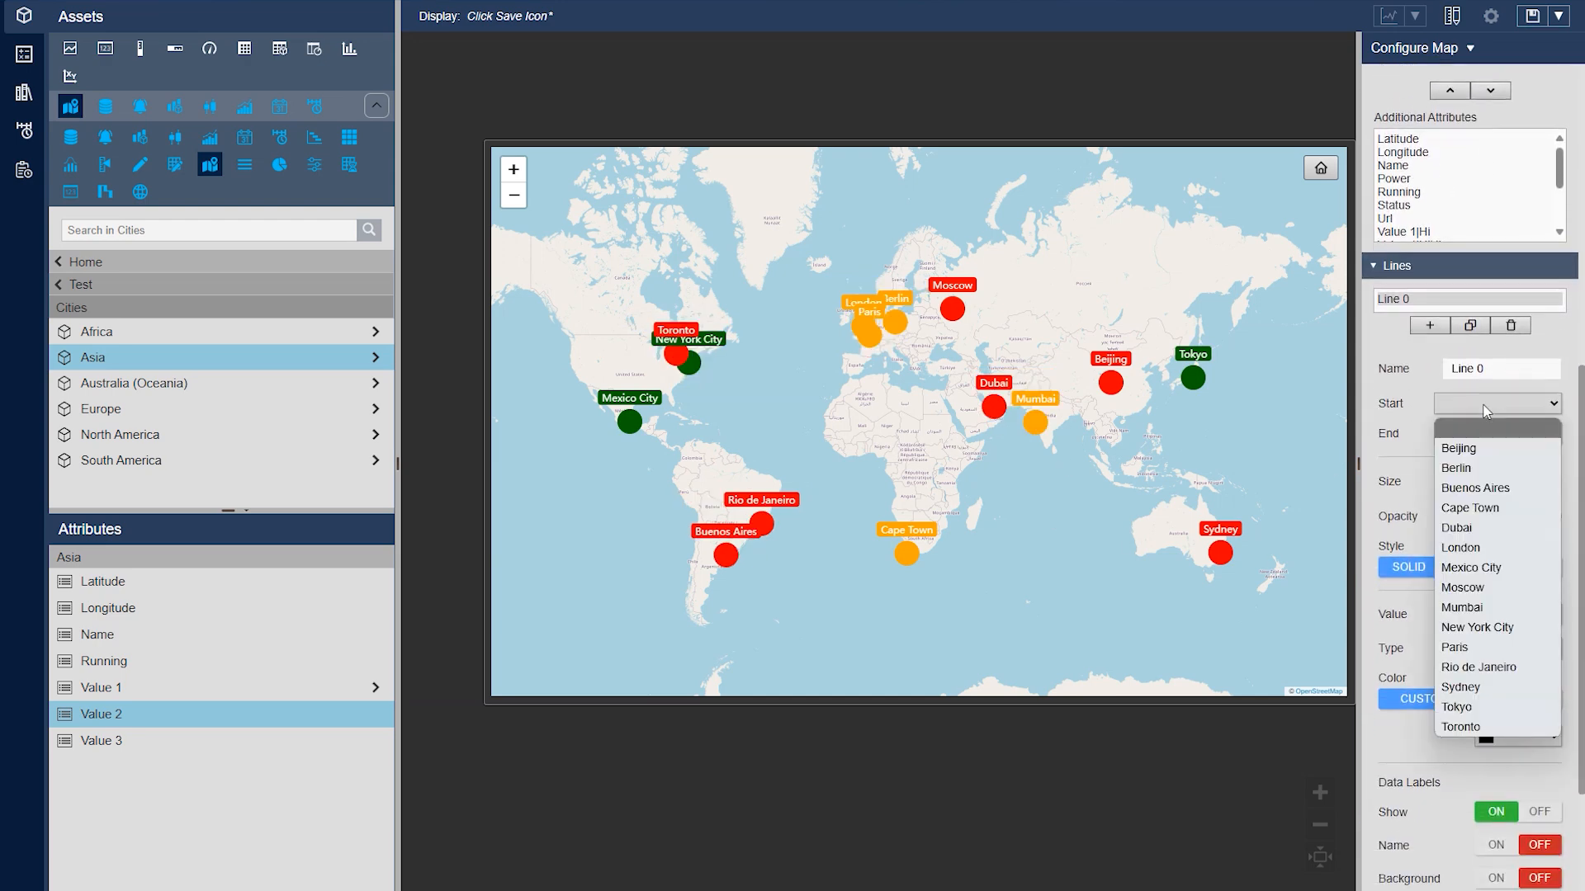
left_click(1509, 669)
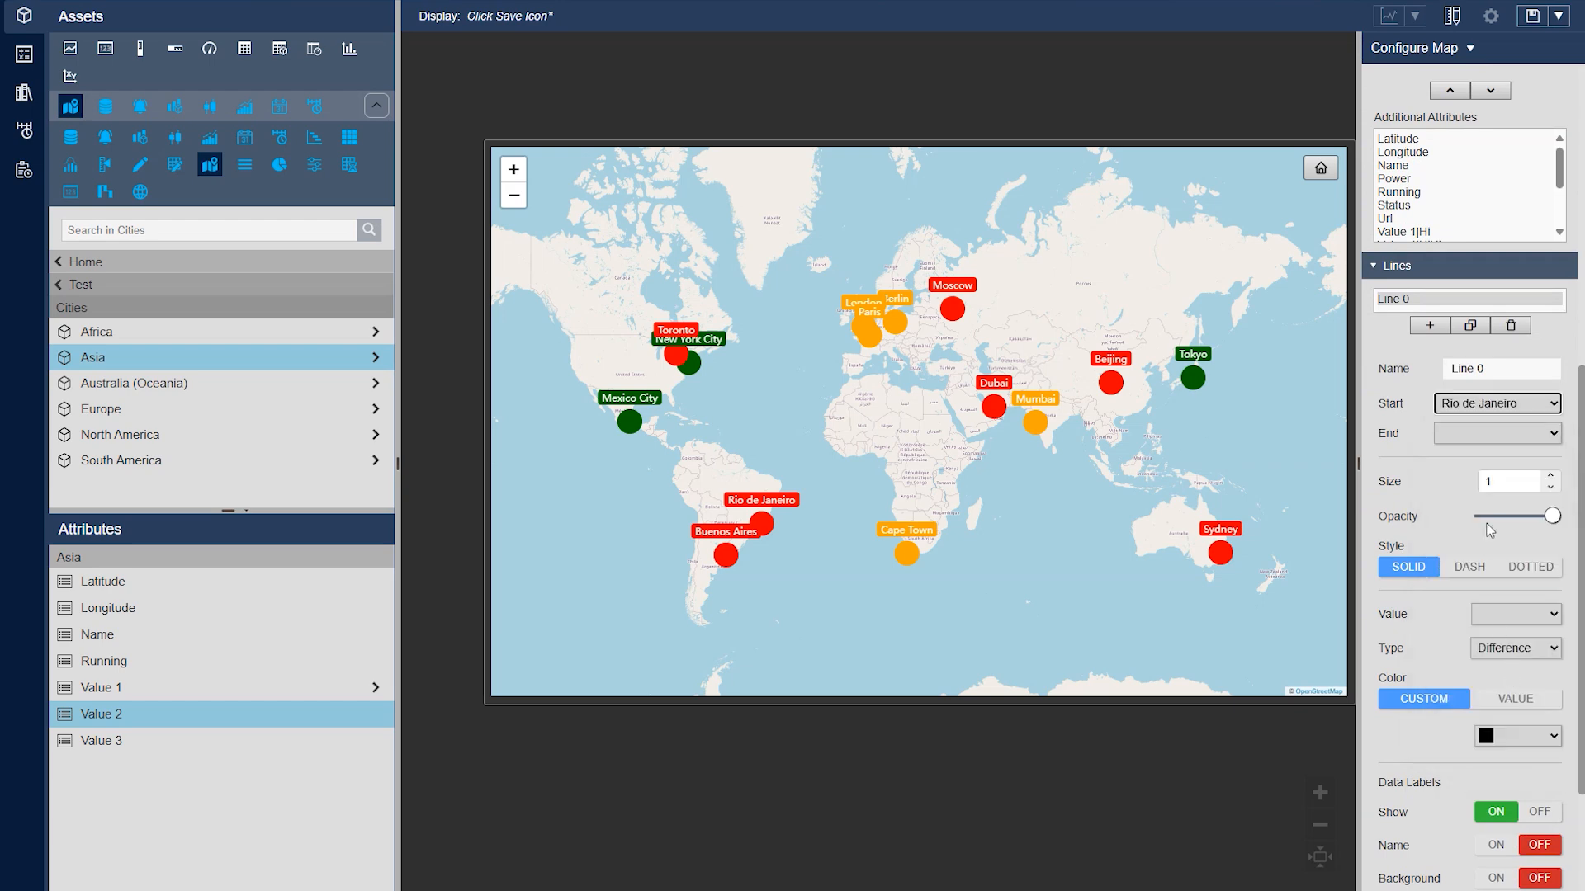
left_click(1465, 435)
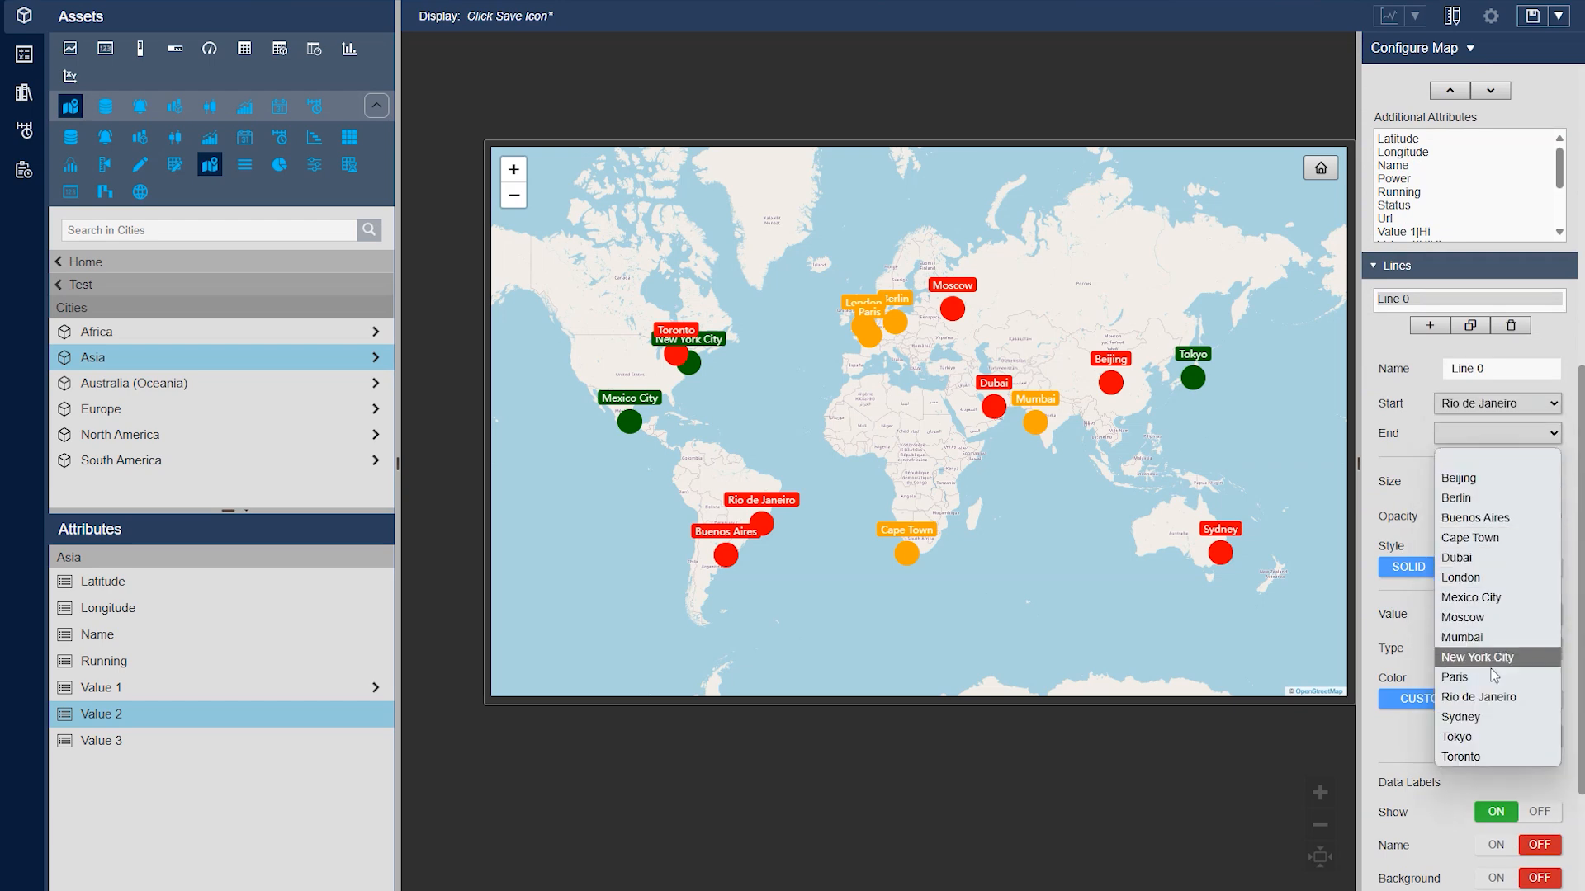
left_click(1473, 537)
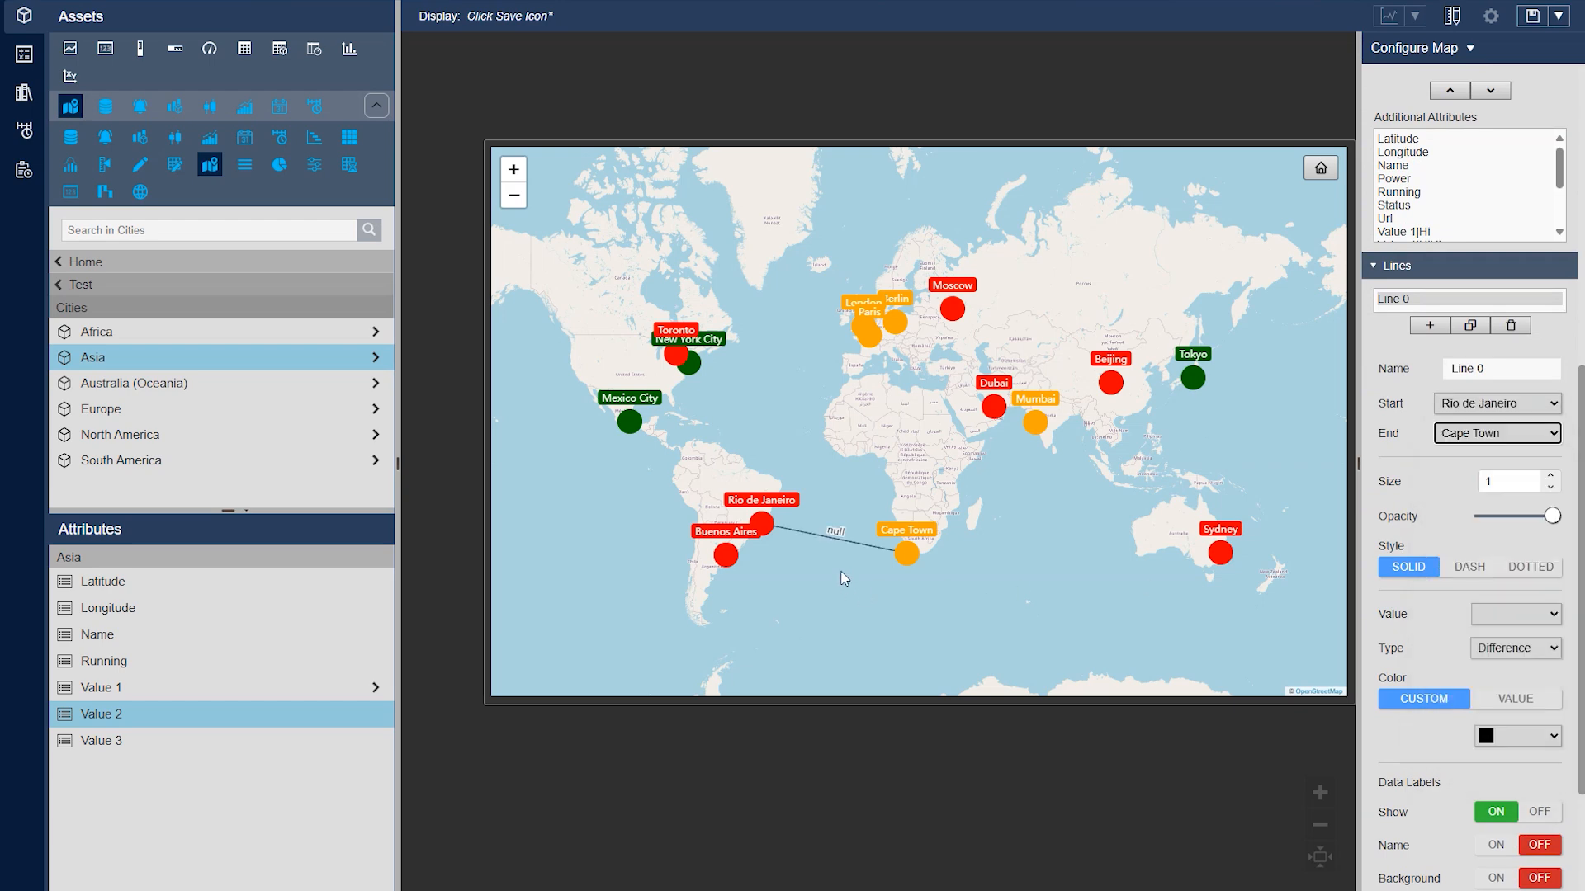
Set Value 1 as the value for the line between Rio de Janeiro and Cape Town
left_click_drag(841, 572, 869, 556)
scroll(818, 525, "up", 1)
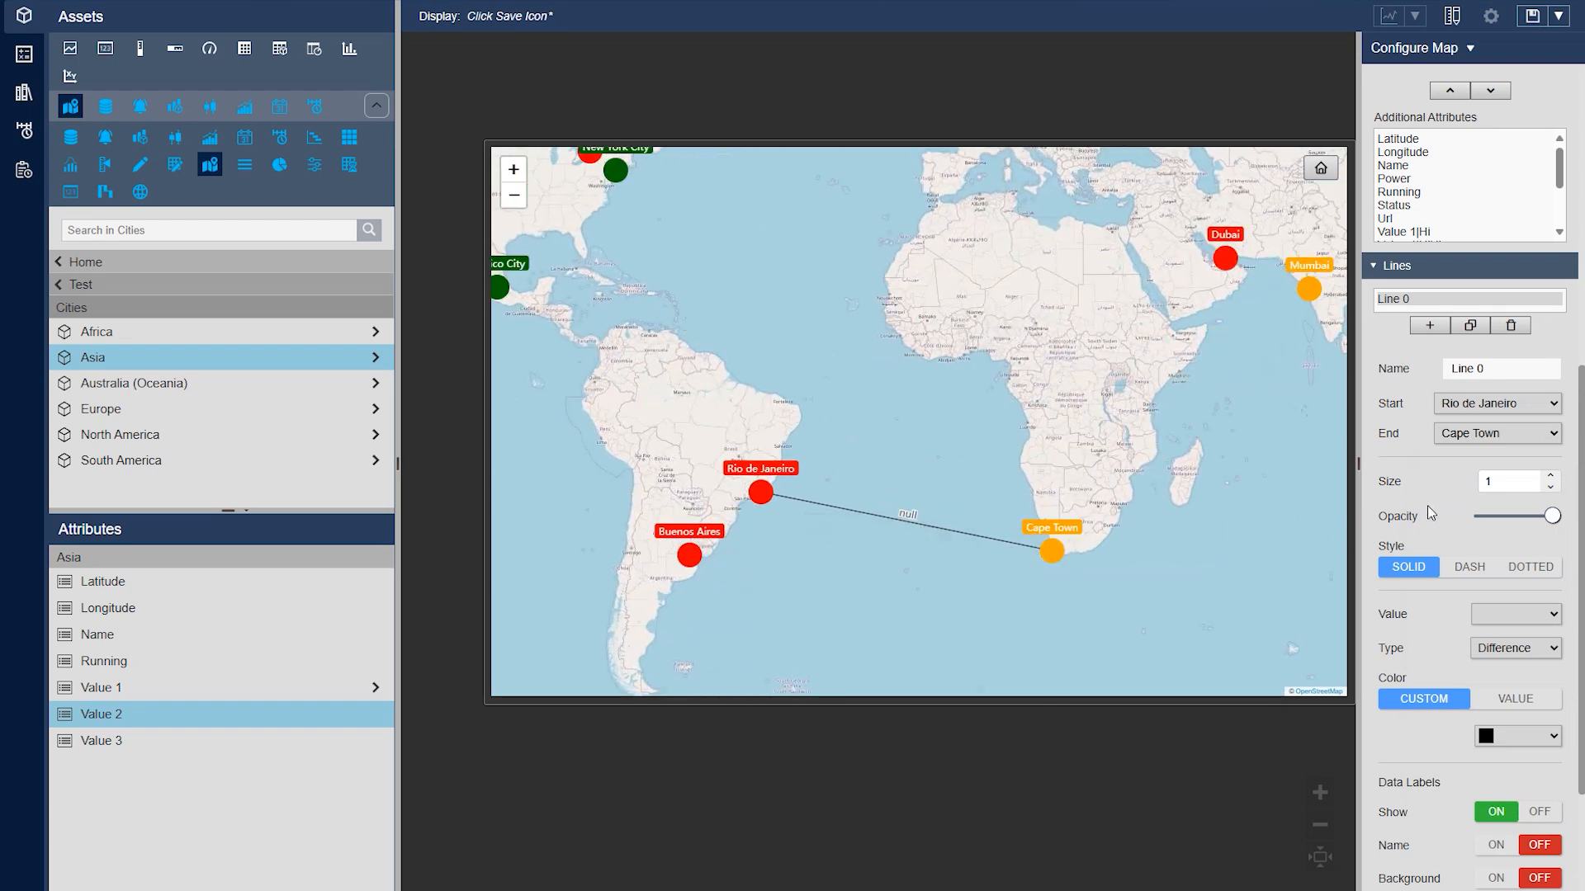
scroll(1431, 513, "down", 1)
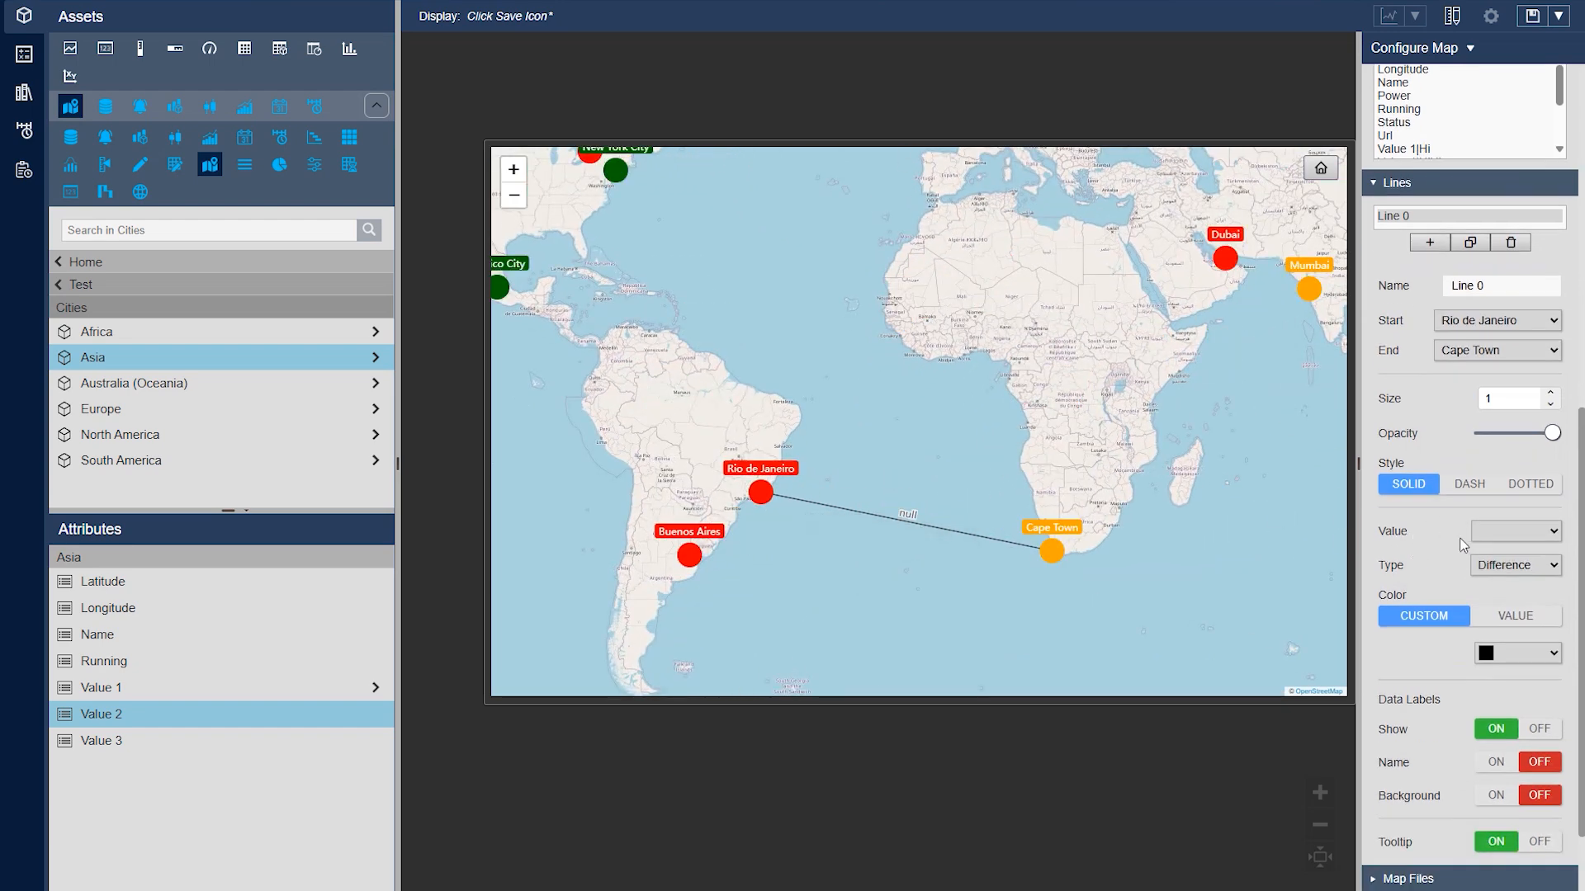
left_click(1513, 541)
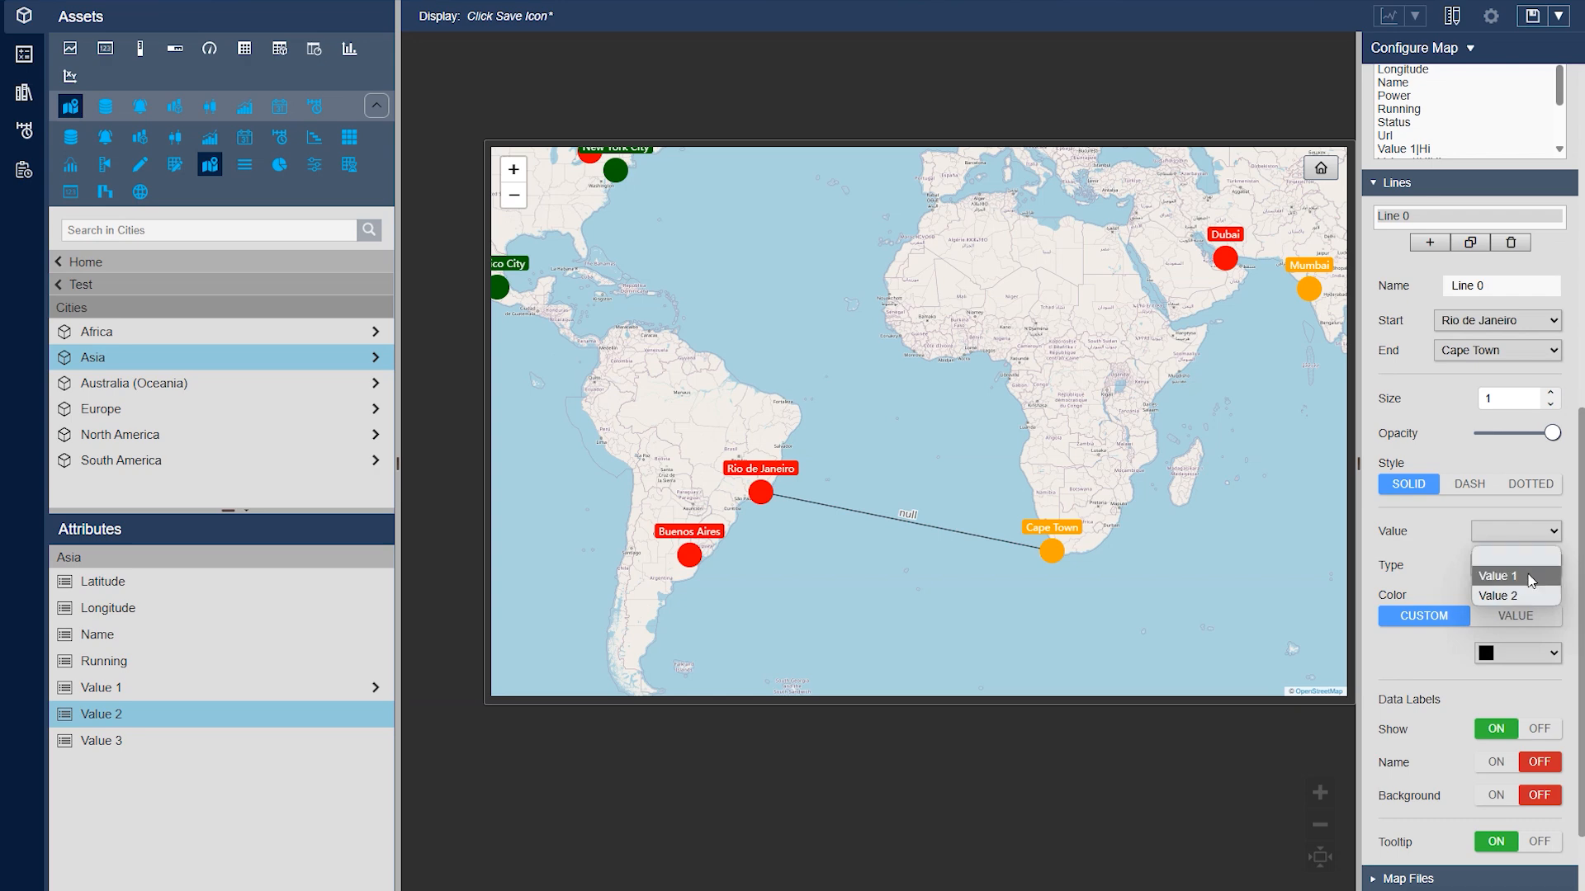
left_click(1515, 577)
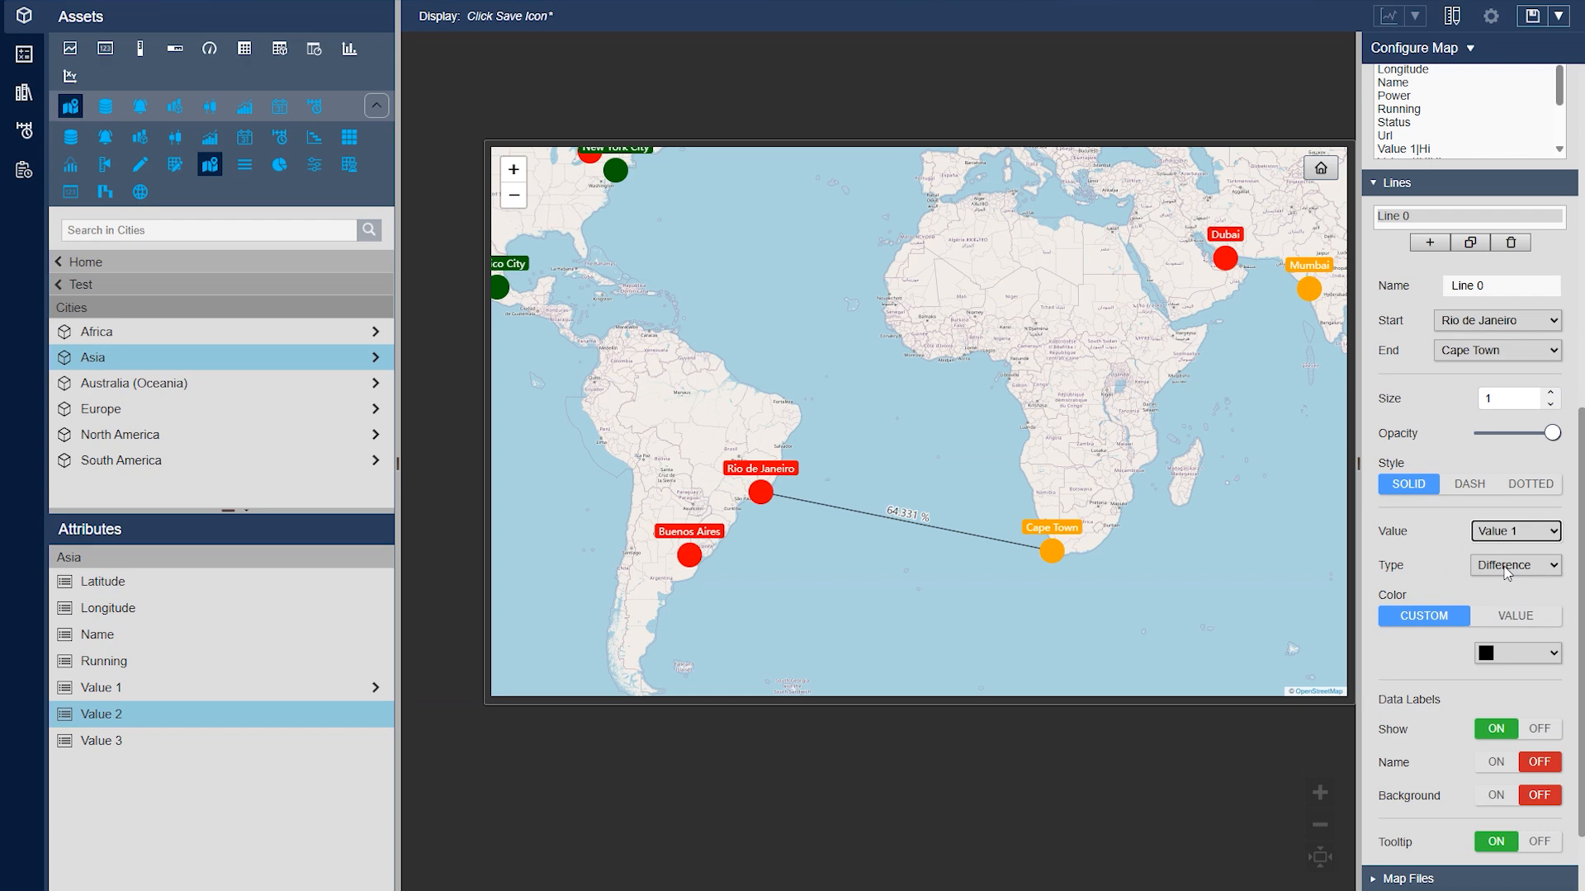
Try the Mean and Start calculation types for the line between Rio de Janeiro and Cape Town
left_click(1507, 568)
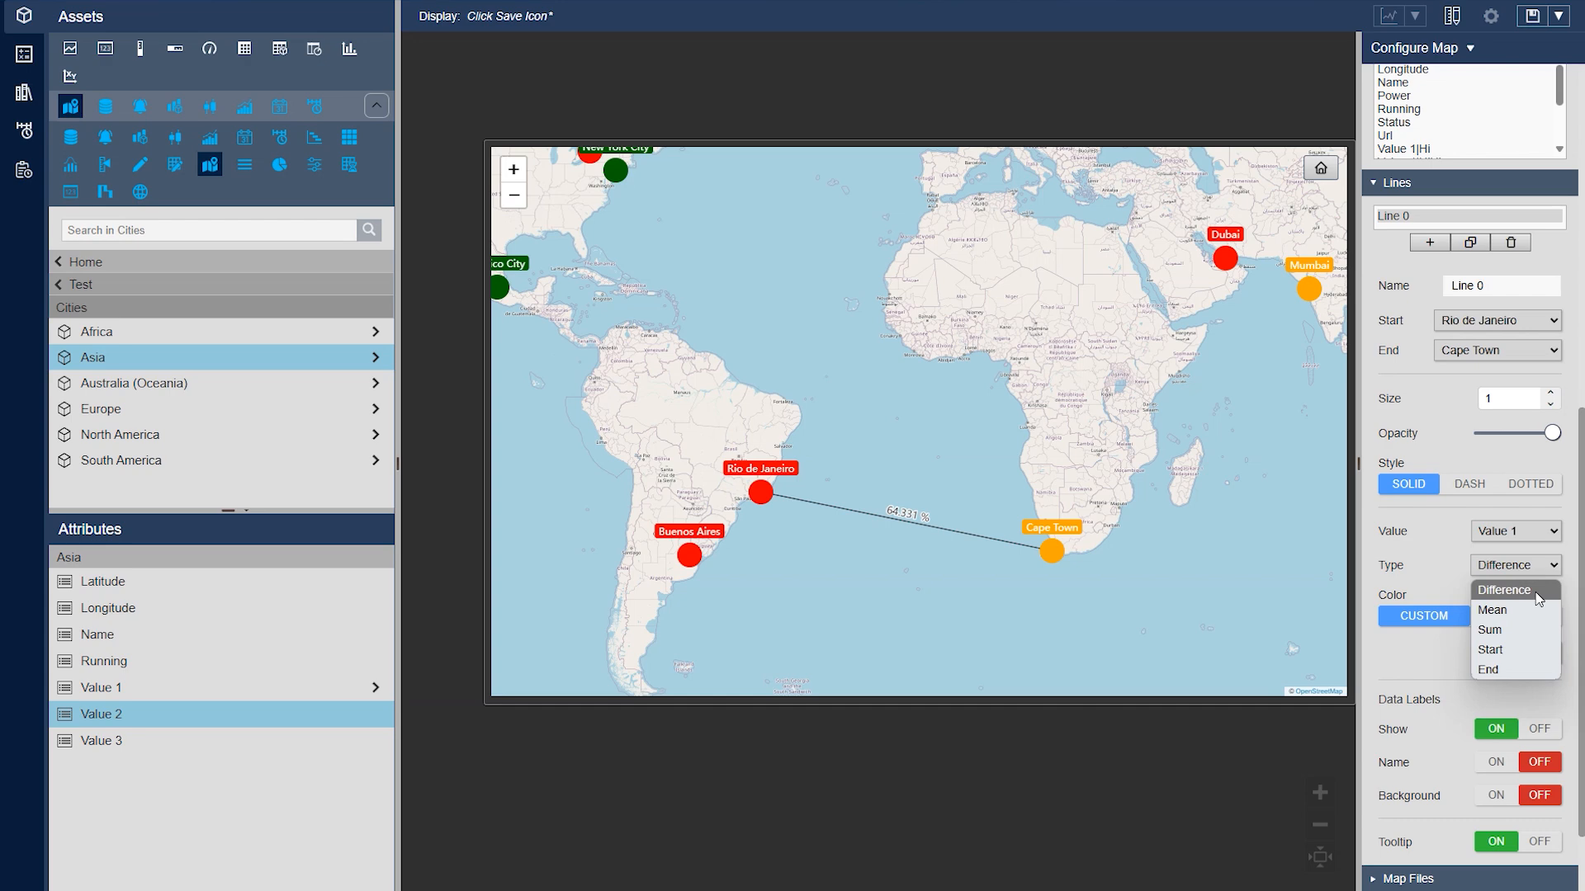
left_click(1515, 610)
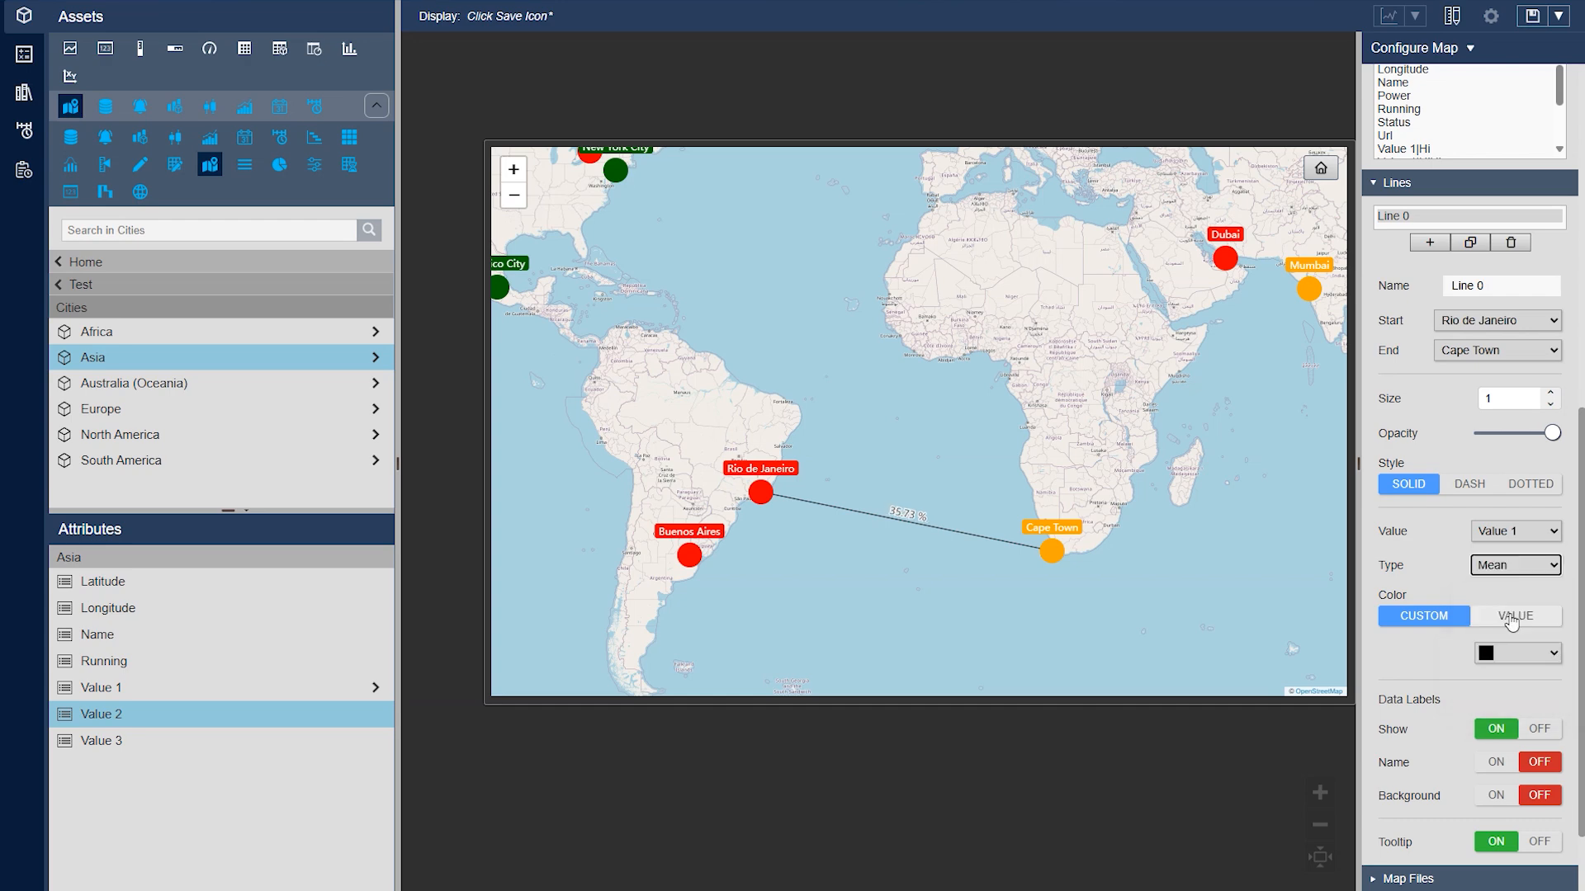
left_click(1481, 575)
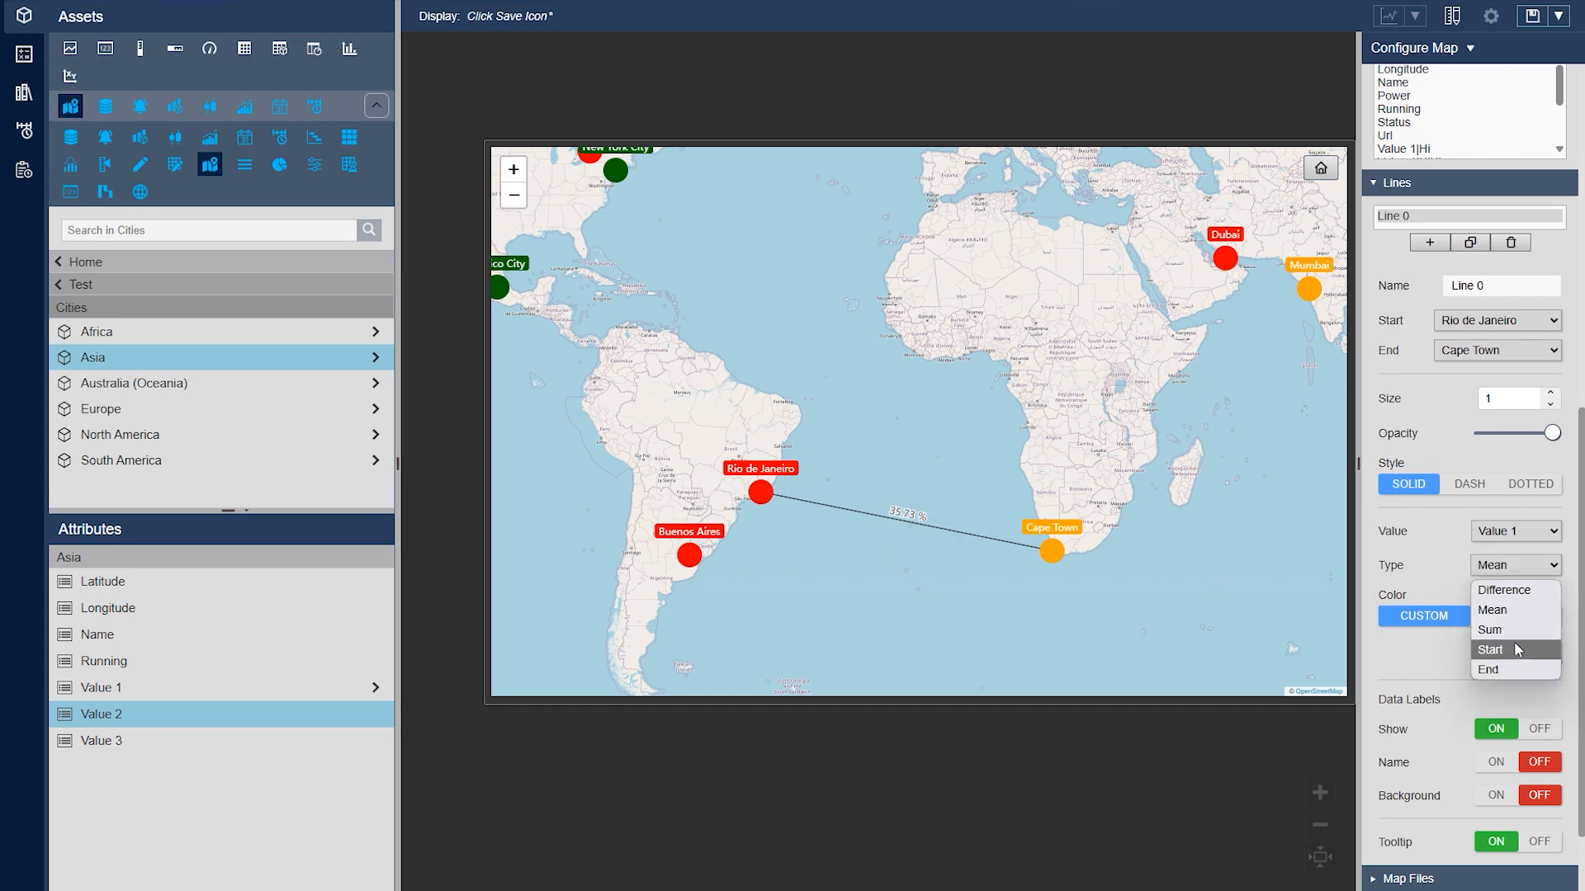
left_click(1514, 642)
mouse_move(1072, 538)
left_click(1515, 564)
left_click(1510, 591)
mouse_move(744, 481)
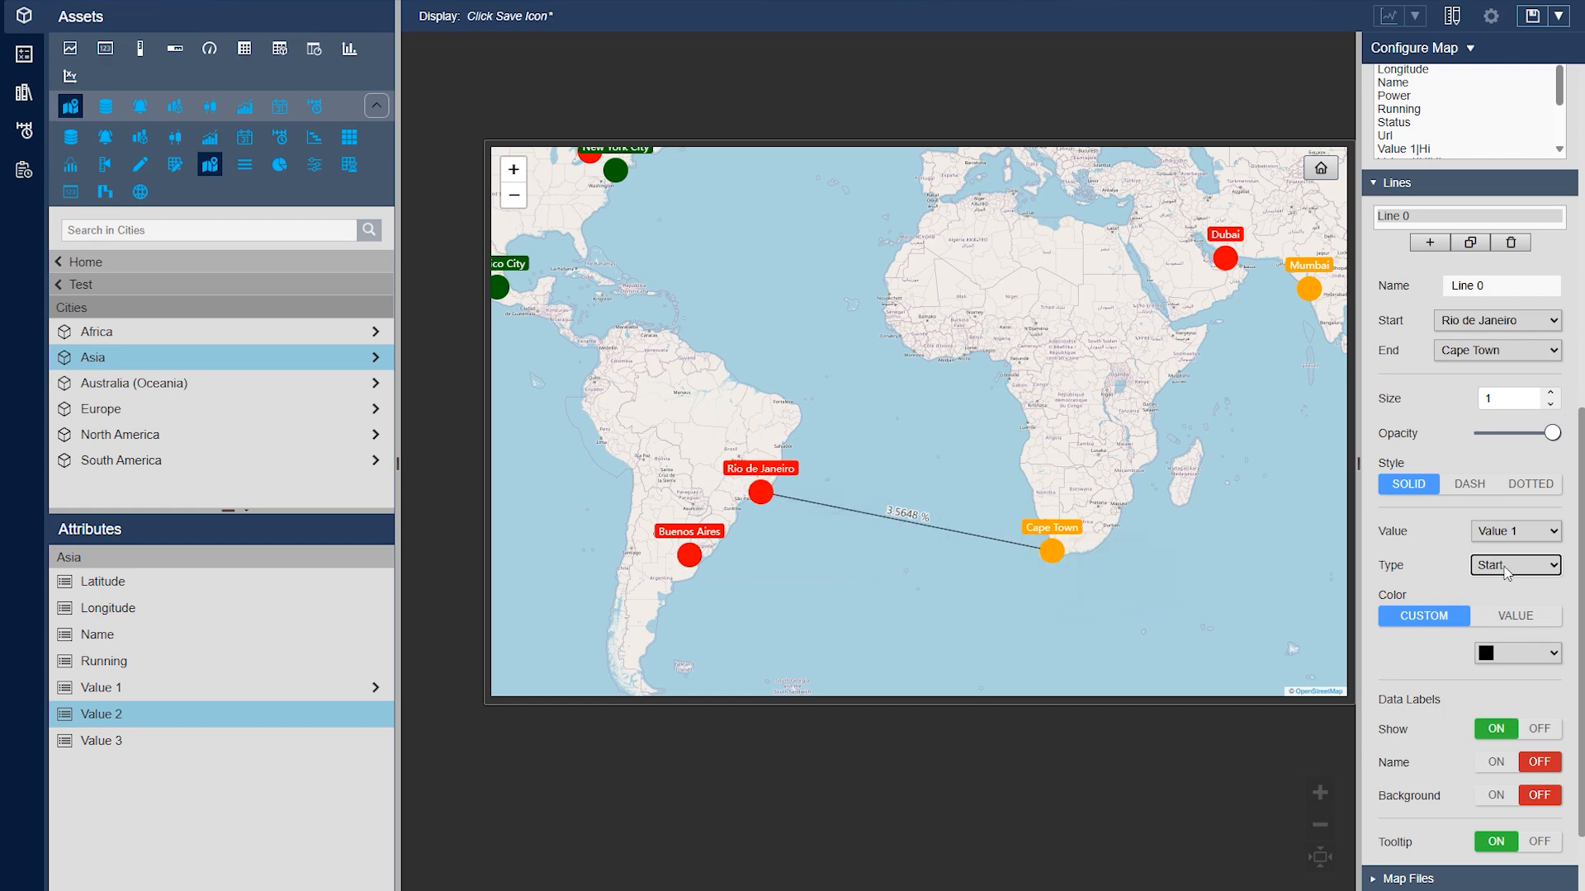
Set the line's calculation type to Mean and color the line by its value
left_click(1508, 570)
left_click(1518, 610)
left_click(1516, 617)
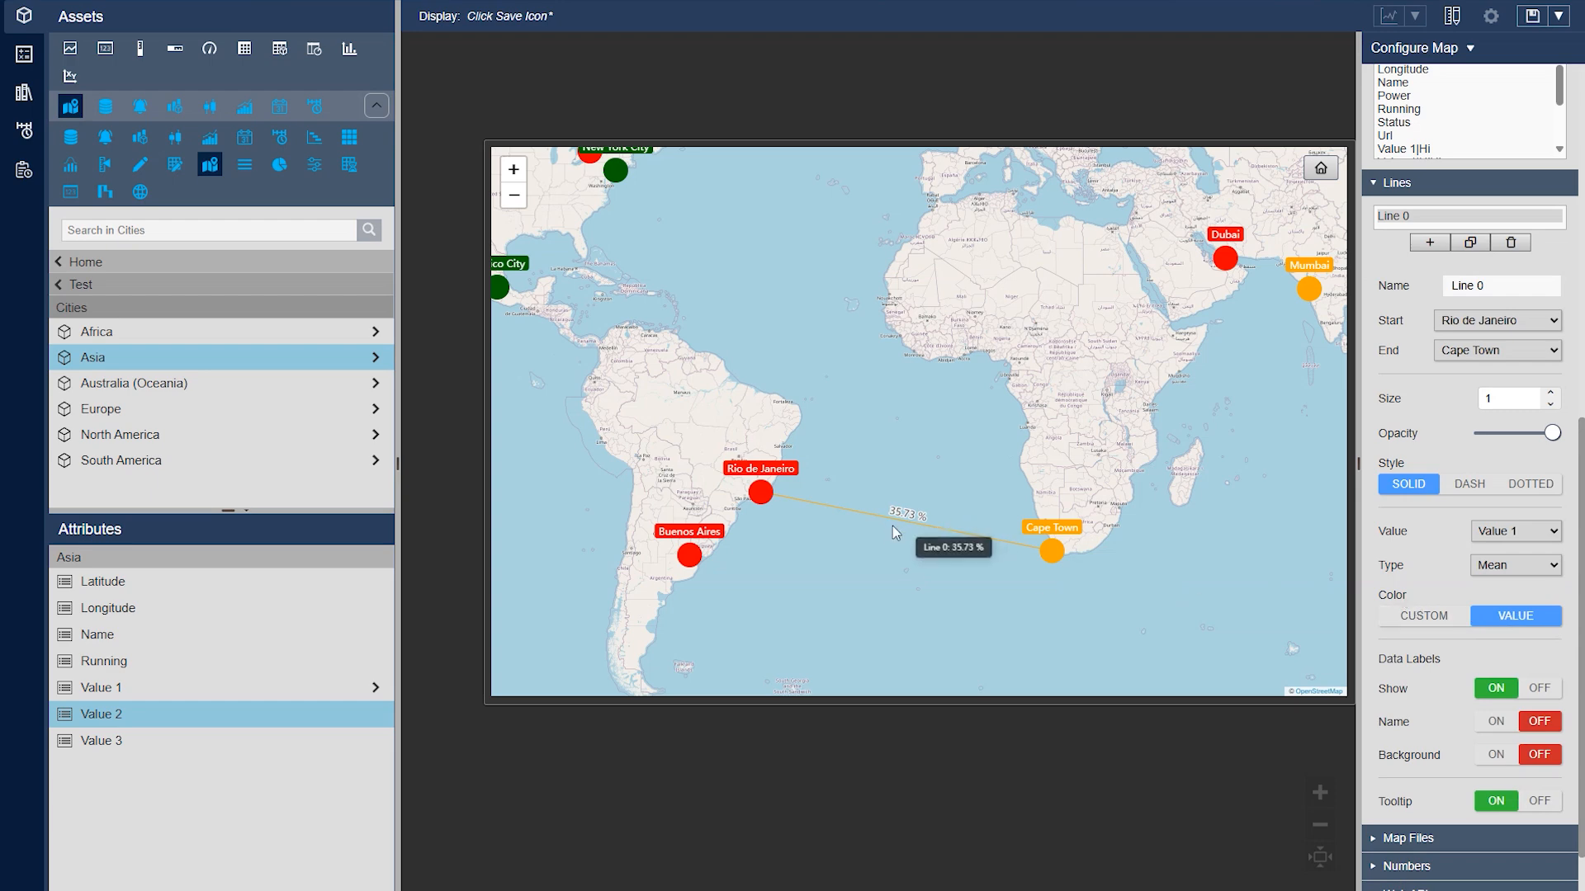
Turn on the background for the line's data label
mouse_move(893, 526)
left_click(1496, 754)
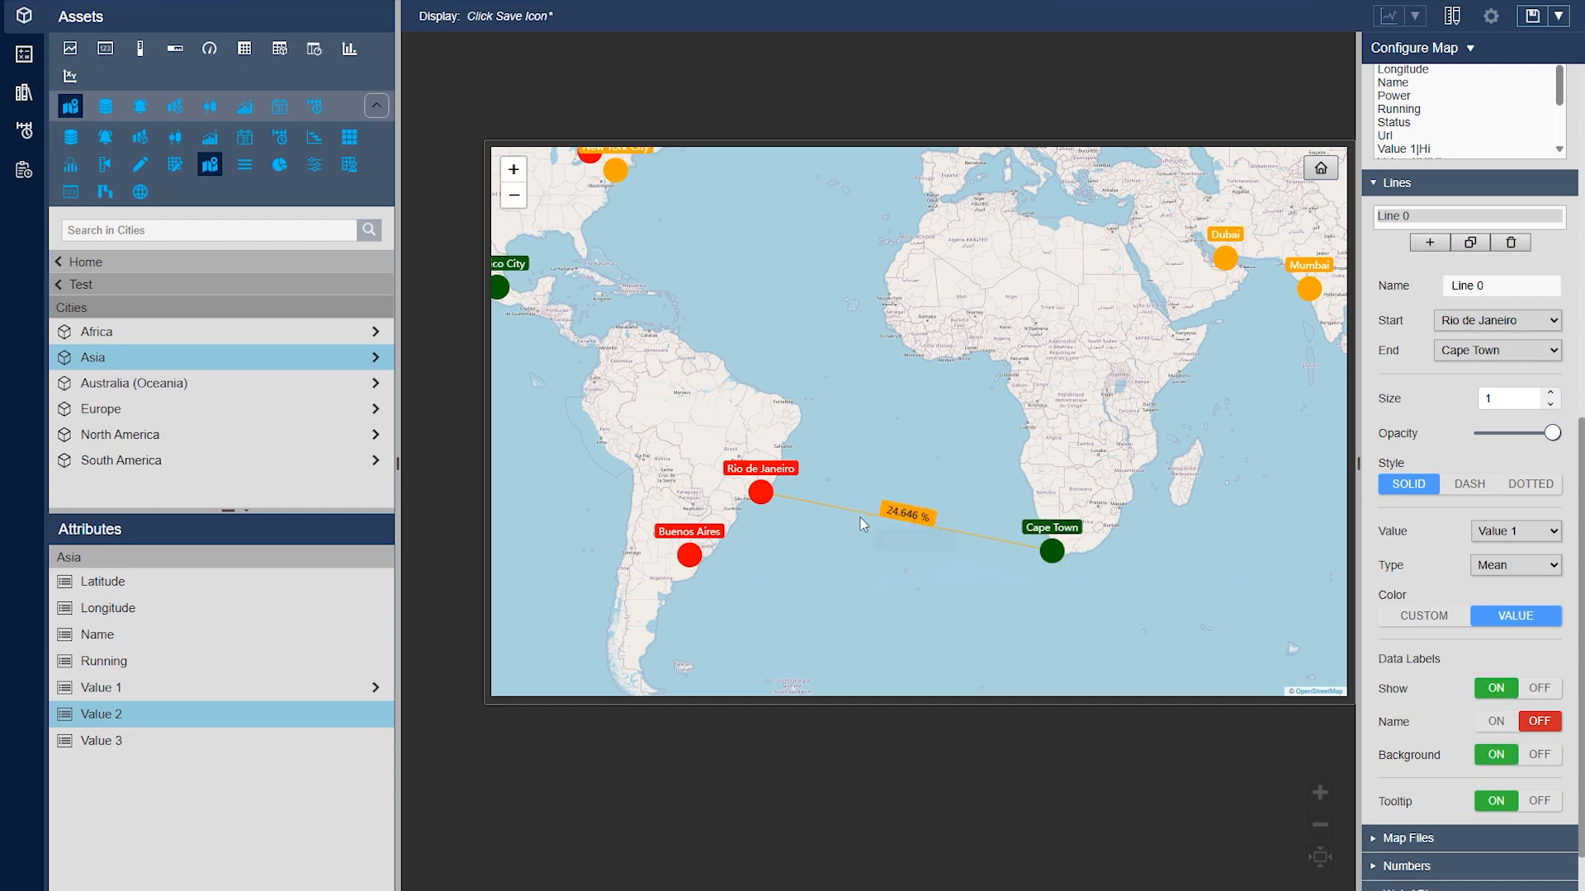
mouse_move(901, 524)
Set the line's size to 4 and its style to dotted, keeping full opacity
left_click(1550, 393)
left_click(1550, 392)
left_click(1550, 393)
left_click(1550, 393)
left_click(1550, 403)
mouse_move(1551, 433)
left_mouse_down()
mouse_move(1527, 448)
mouse_move(1555, 445)
left_mouse_up()
left_click(1468, 486)
left_click(1513, 486)
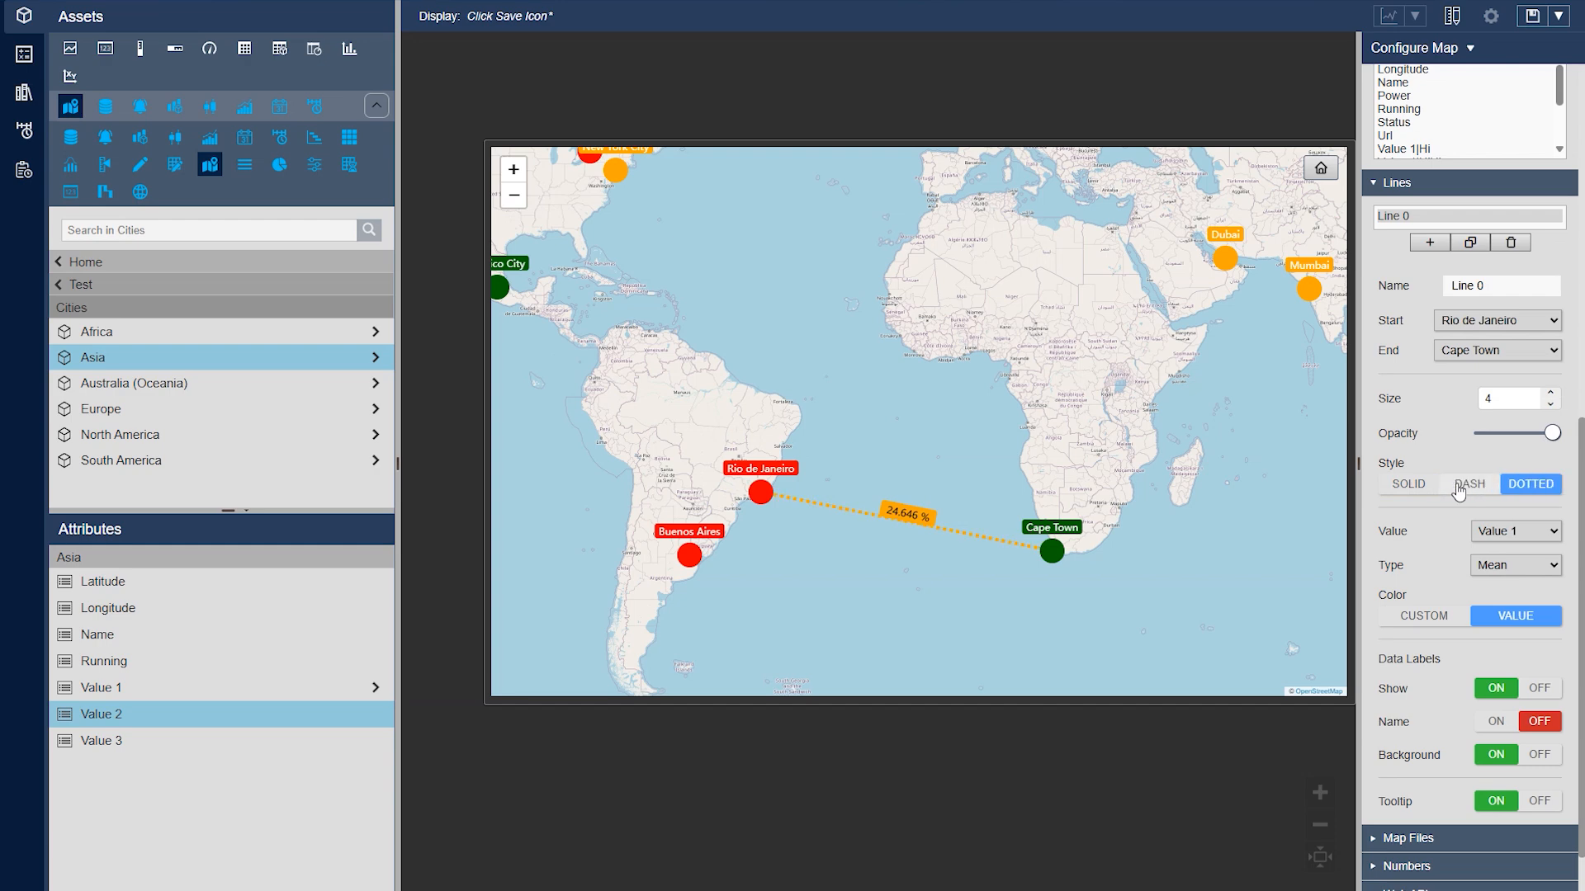
Collapse the line settings and open the map files settings for uploading .kml, .gpx or .geojson files
left_click(1532, 16)
left_click(1072, 100)
scroll(1419, 561, "down", 1)
scroll(1419, 566, "up", 2)
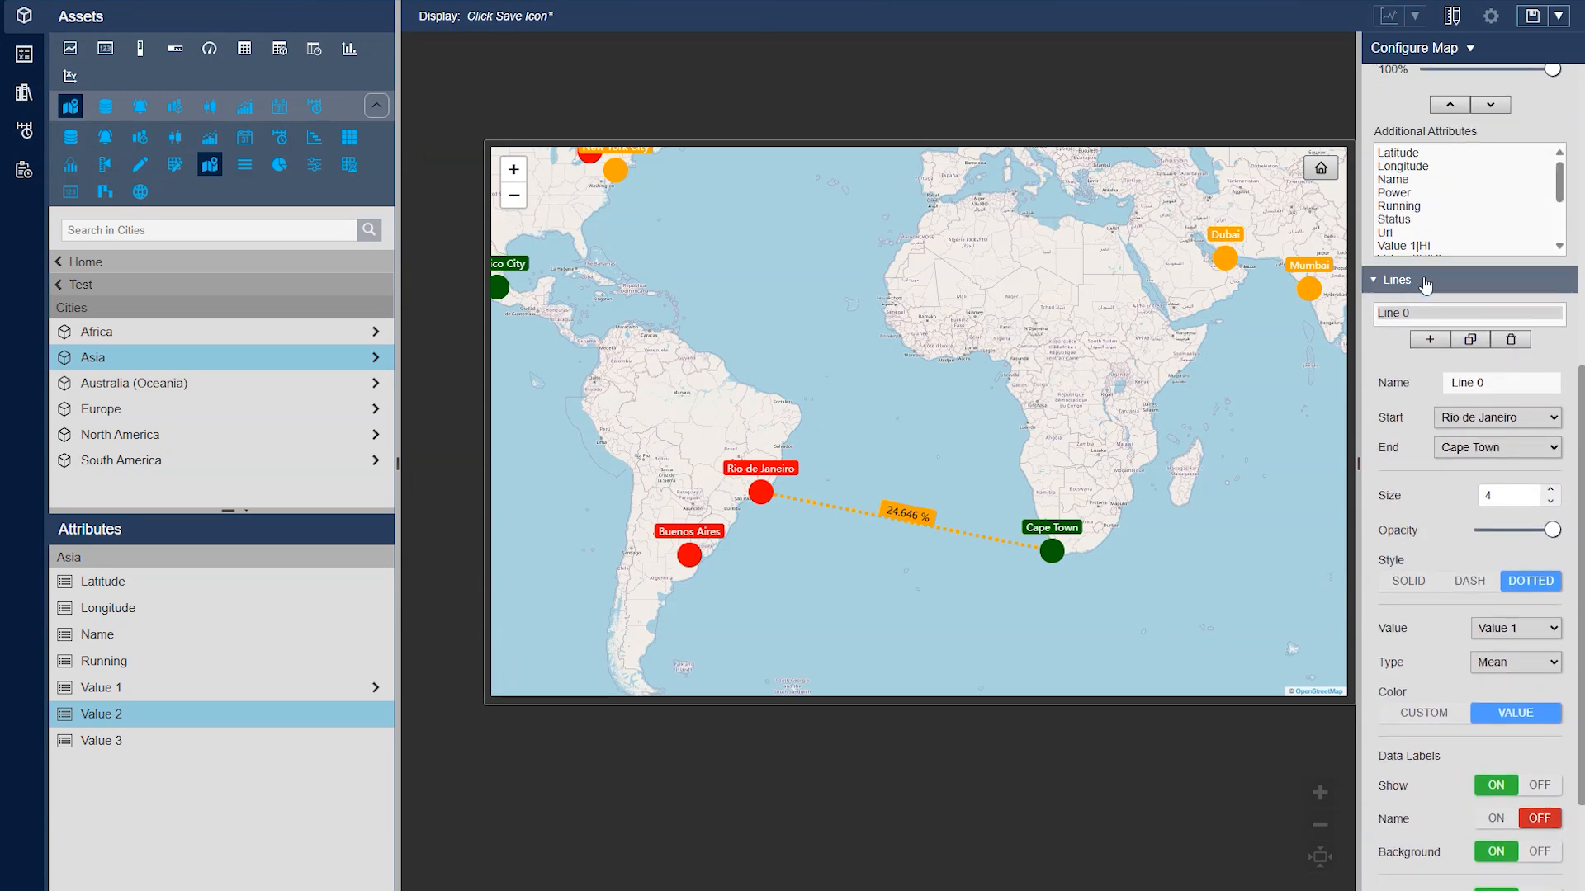
left_click(1430, 285)
left_click(1432, 771)
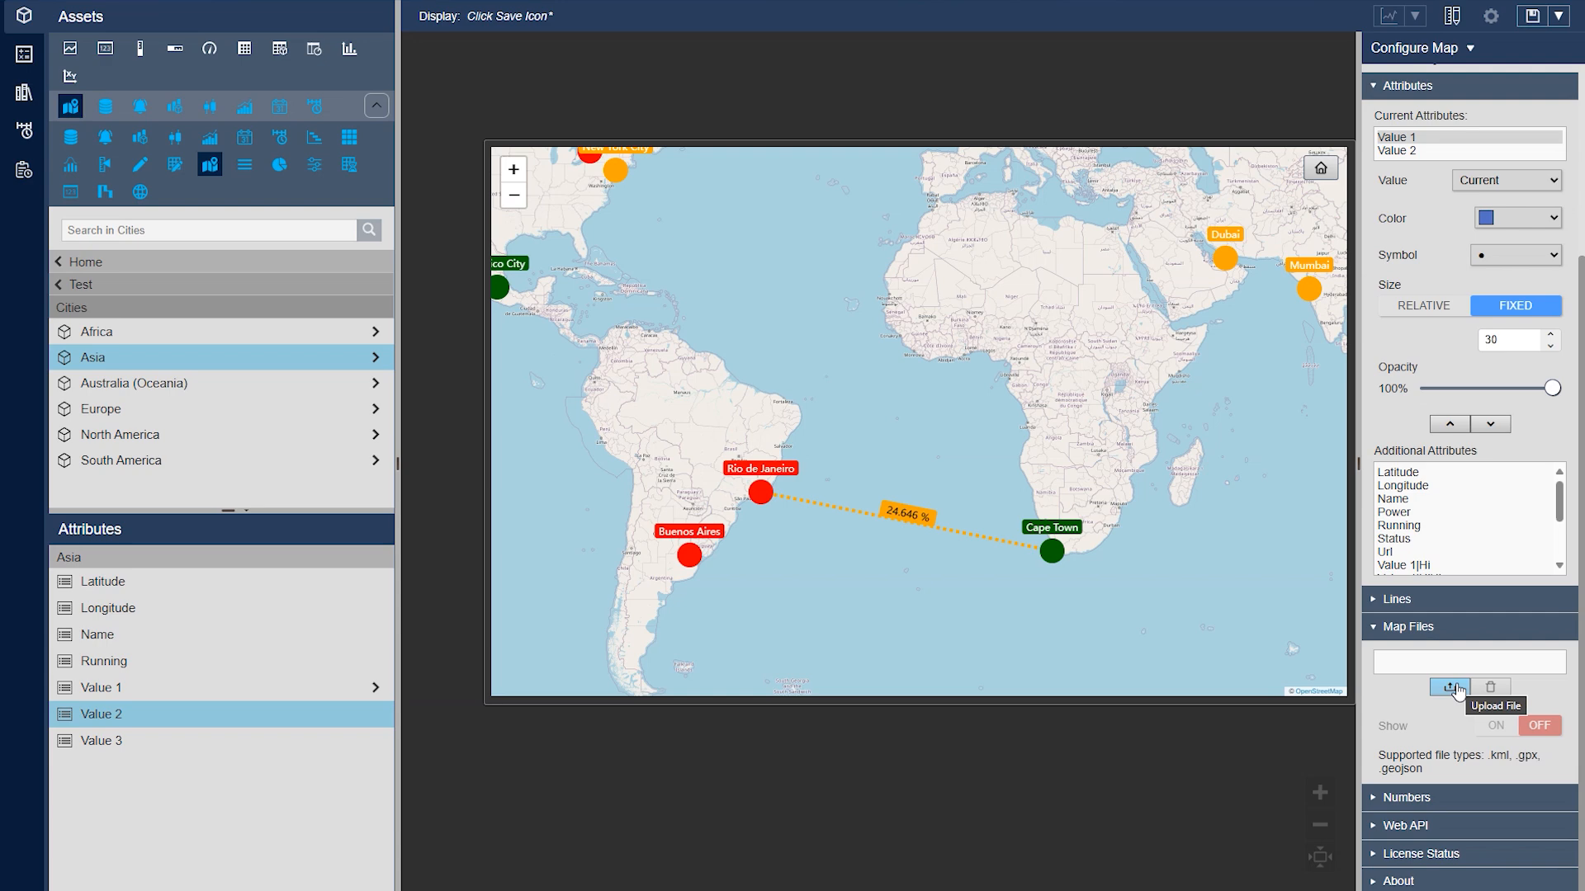
Bring all the city markers from Mexico City to Sydney into view and return to the map's attribute settings
scroll(1103, 427, "down", 1)
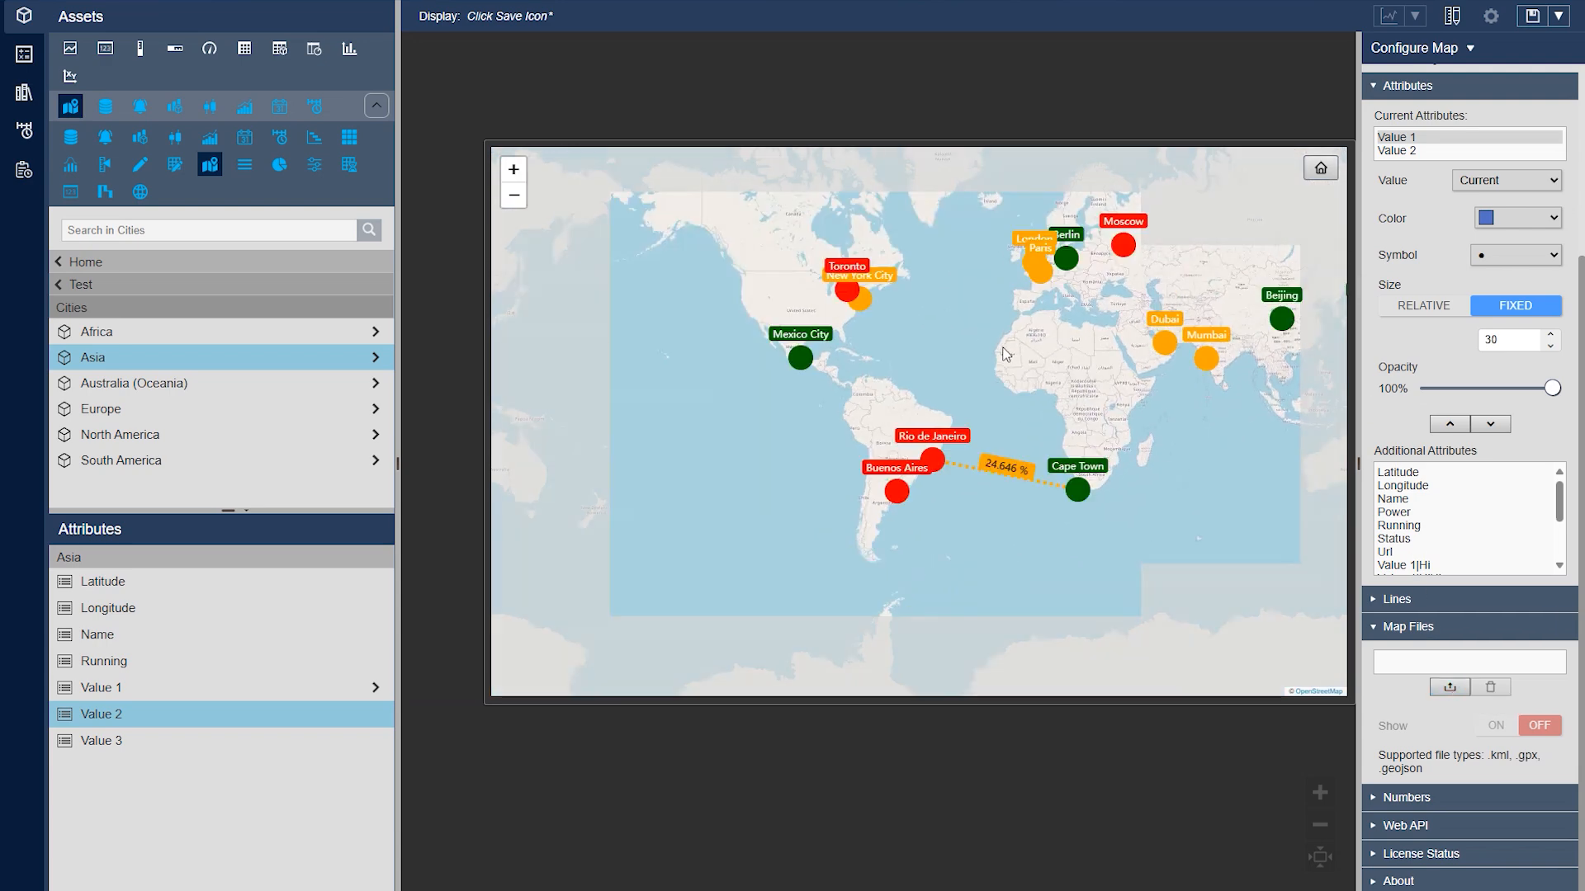
left_click_drag(1005, 355, 825, 375)
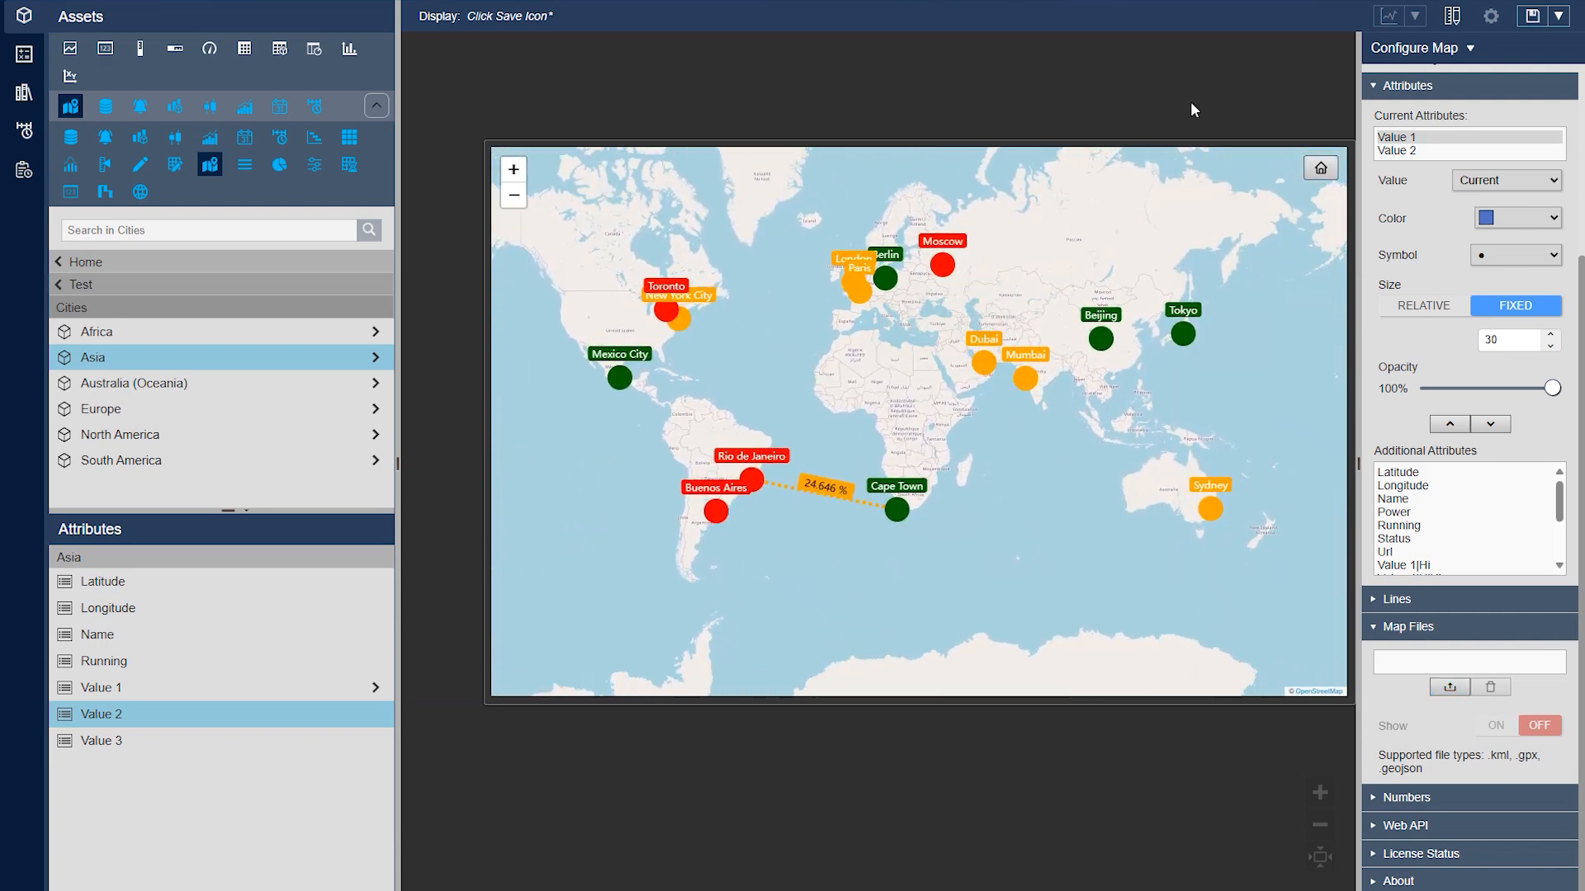
scroll(1458, 348, "up", 5)
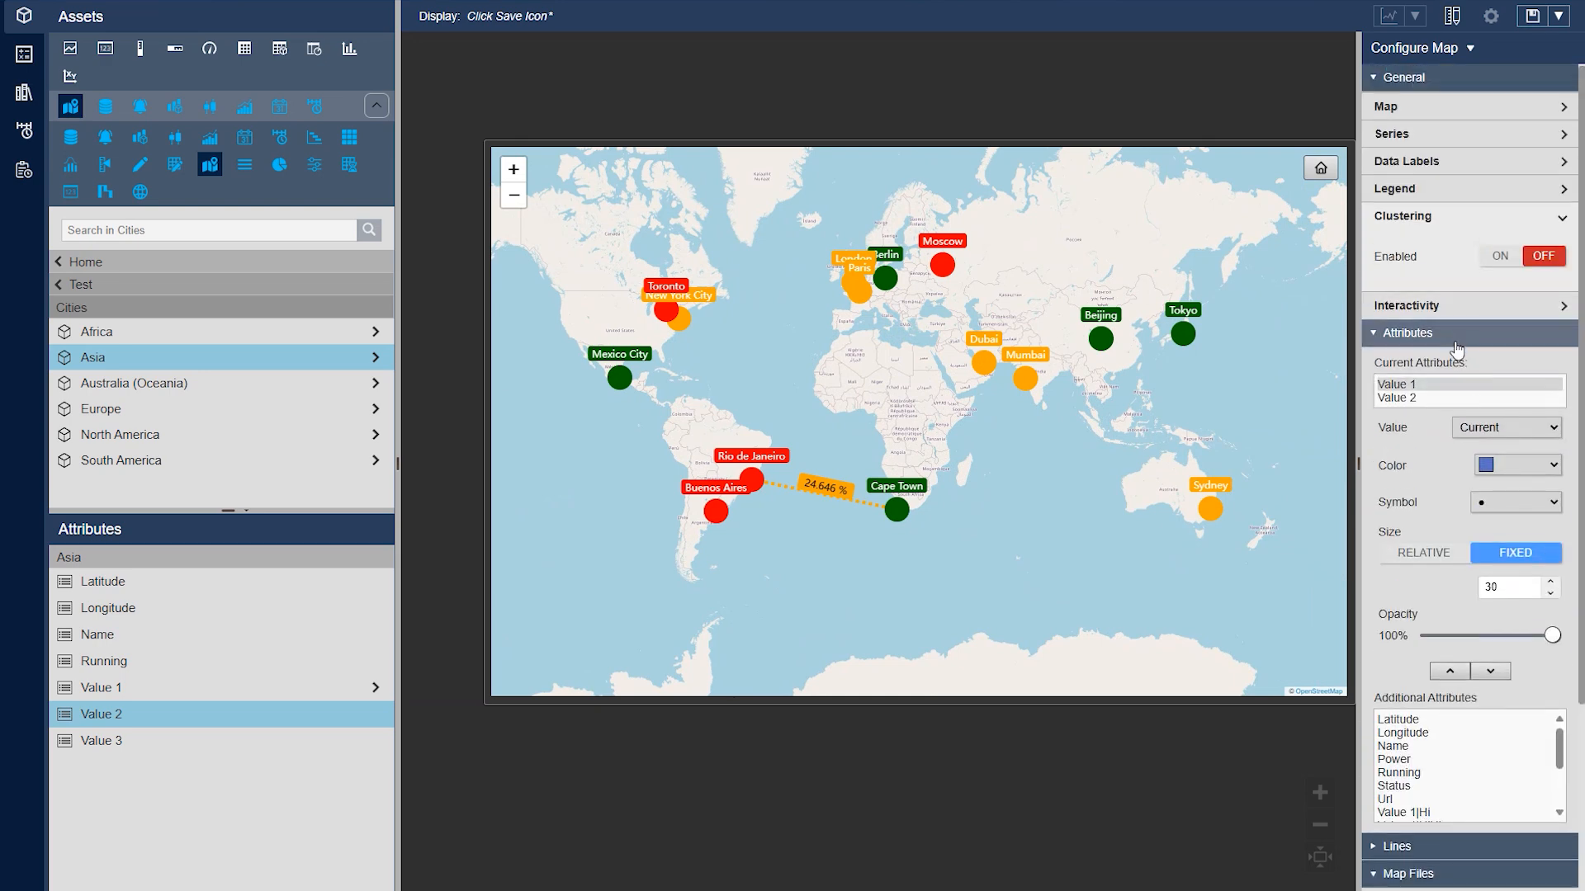
left_click(1458, 339)
left_click(1403, 332)
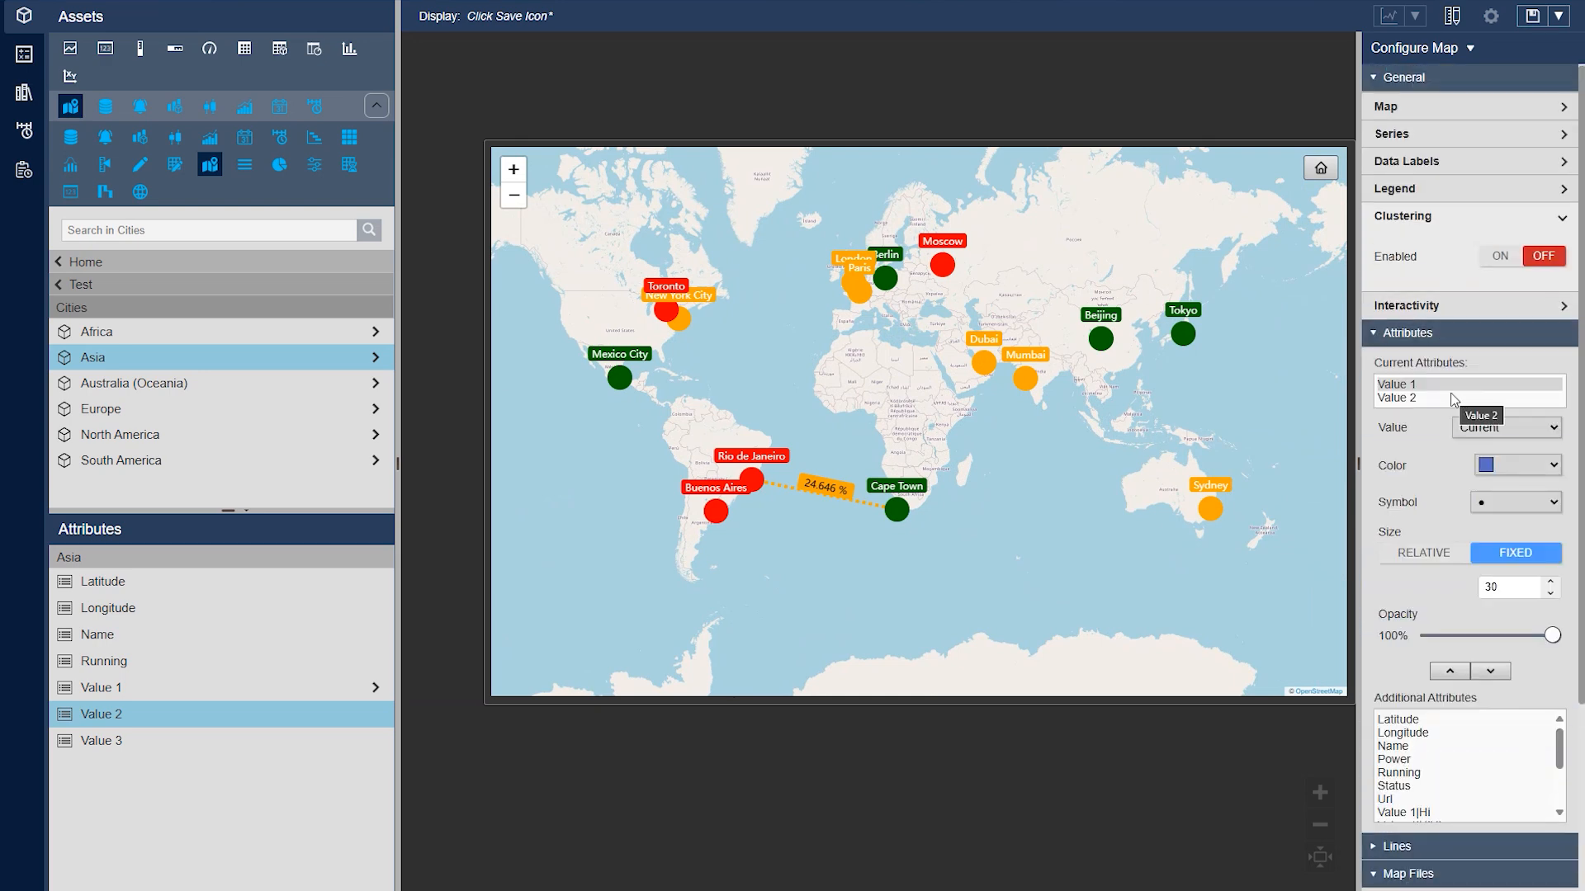